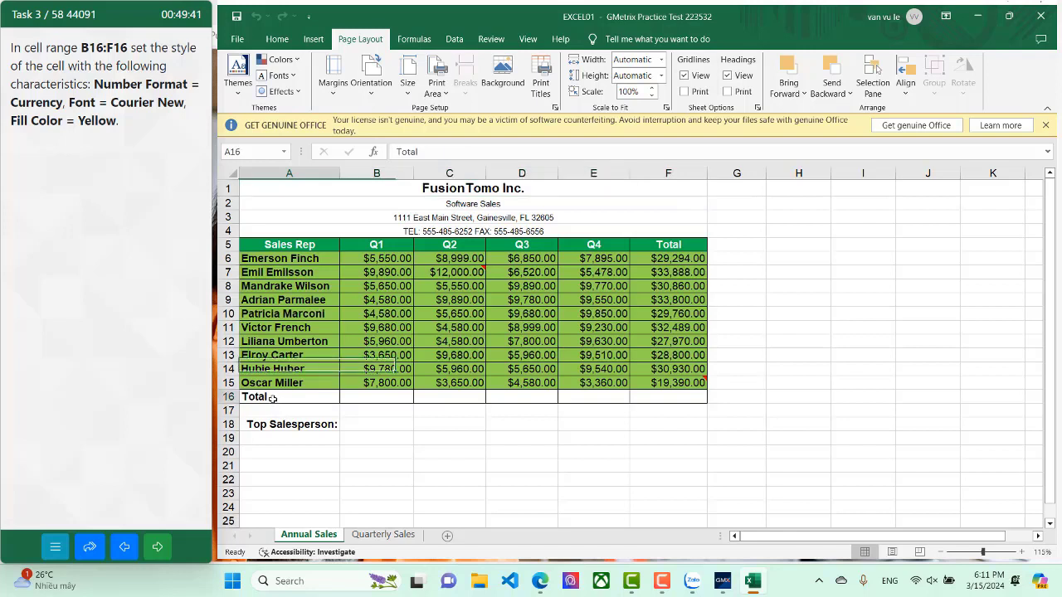
Step: Set the font of cells B16:F16 to Courier New and fill the range with yellow
{"action": "left_click_drag", "start_coordinate": [355, 395], "coordinate": [664, 398]}
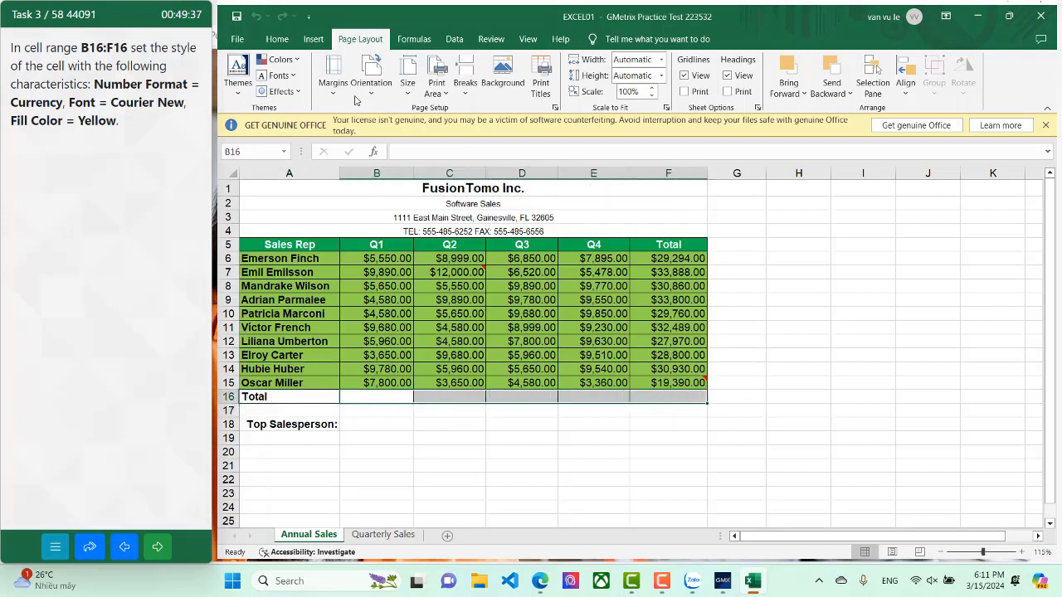
{"action": "left_click", "coordinate": [278, 39]}
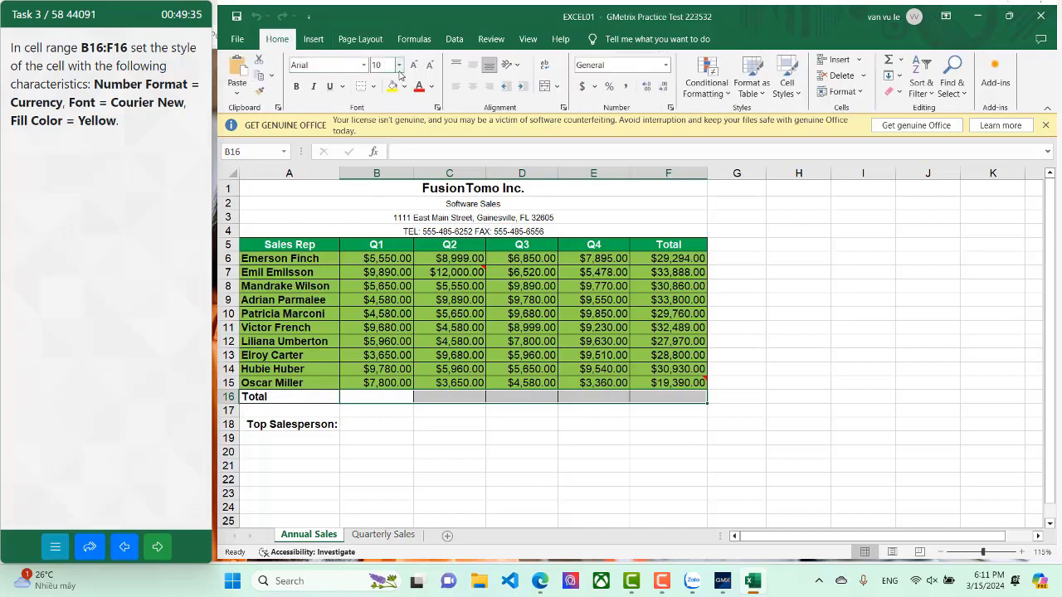
{"action": "left_click", "coordinate": [350, 64]}
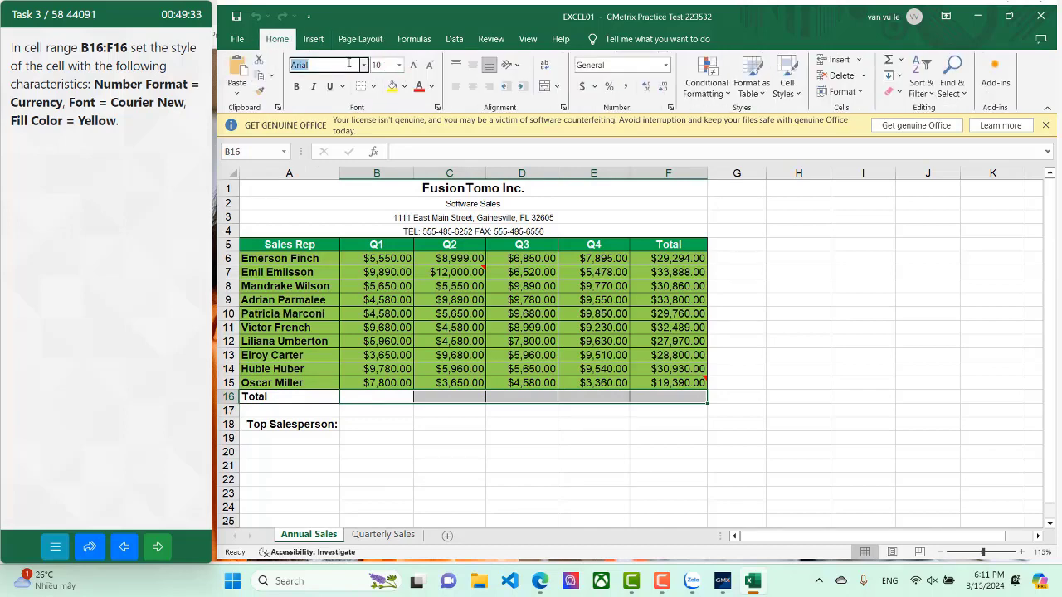
{"action": "type", "text": "Courier New"}
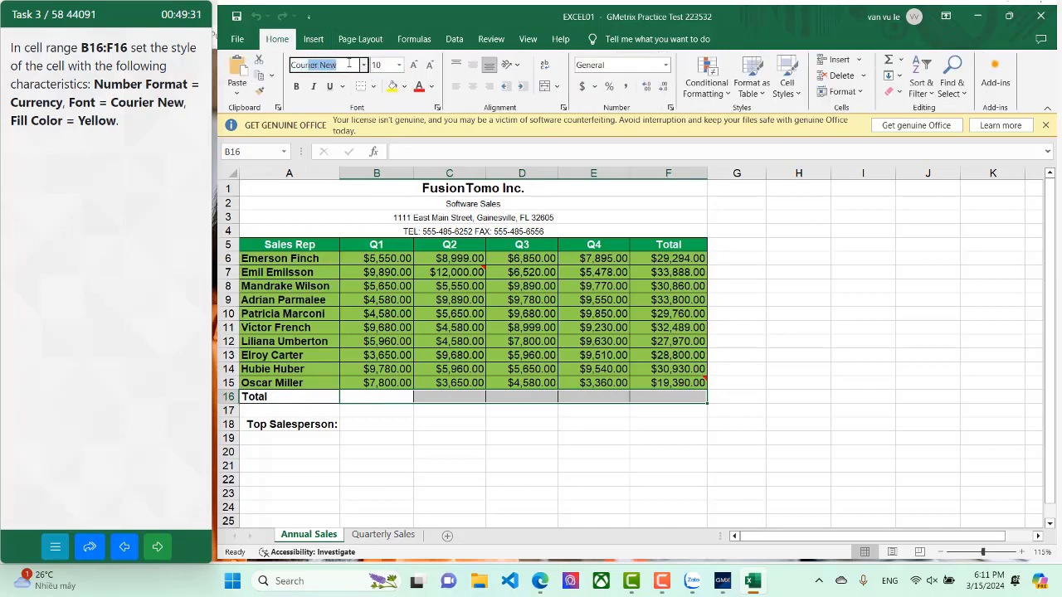
{"action": "key", "text": "Return"}
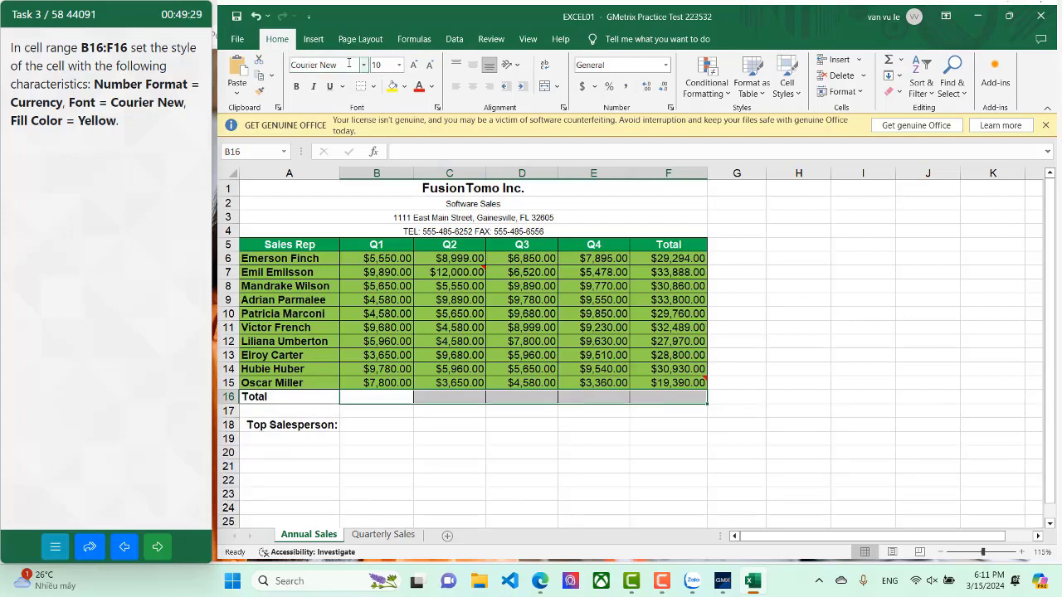
{"action": "left_click", "coordinate": [392, 86]}
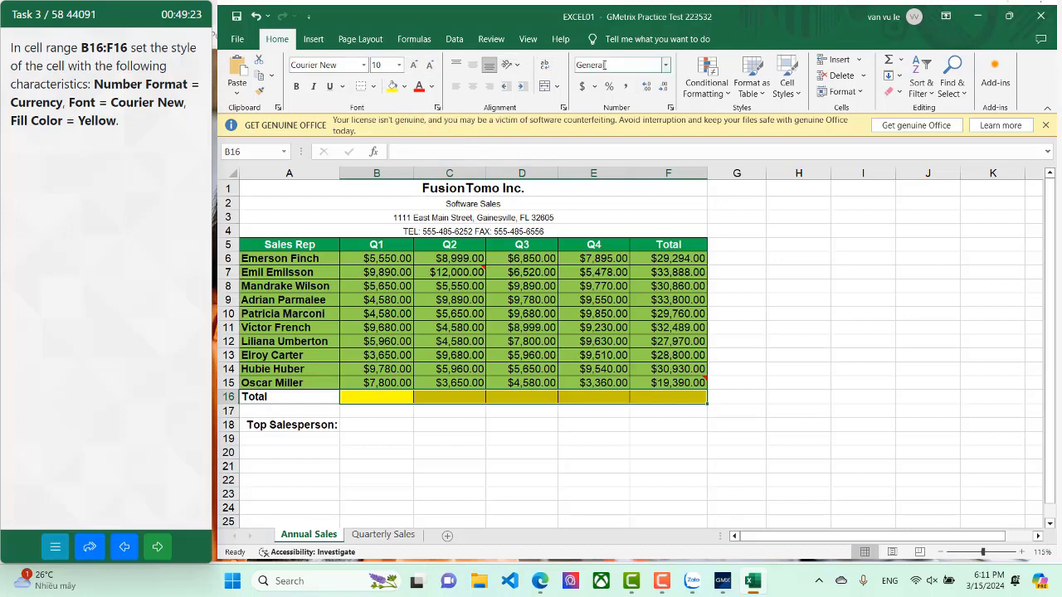
Step: Apply the Currency number format to cells B16:F16 and advance to task 4
{"action": "left_click", "coordinate": [664, 65]}
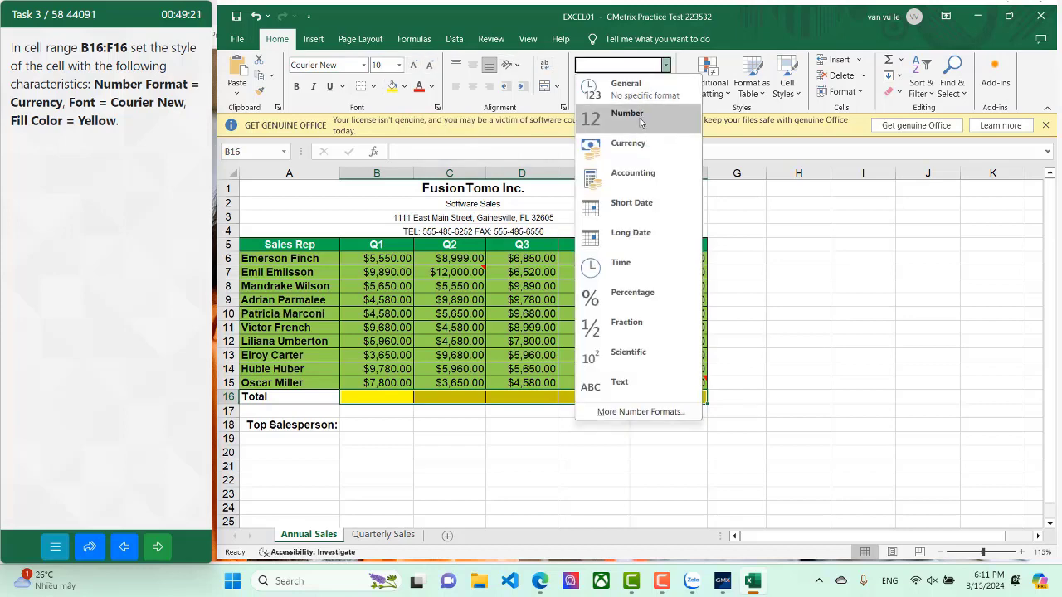
{"action": "left_click", "coordinate": [640, 147]}
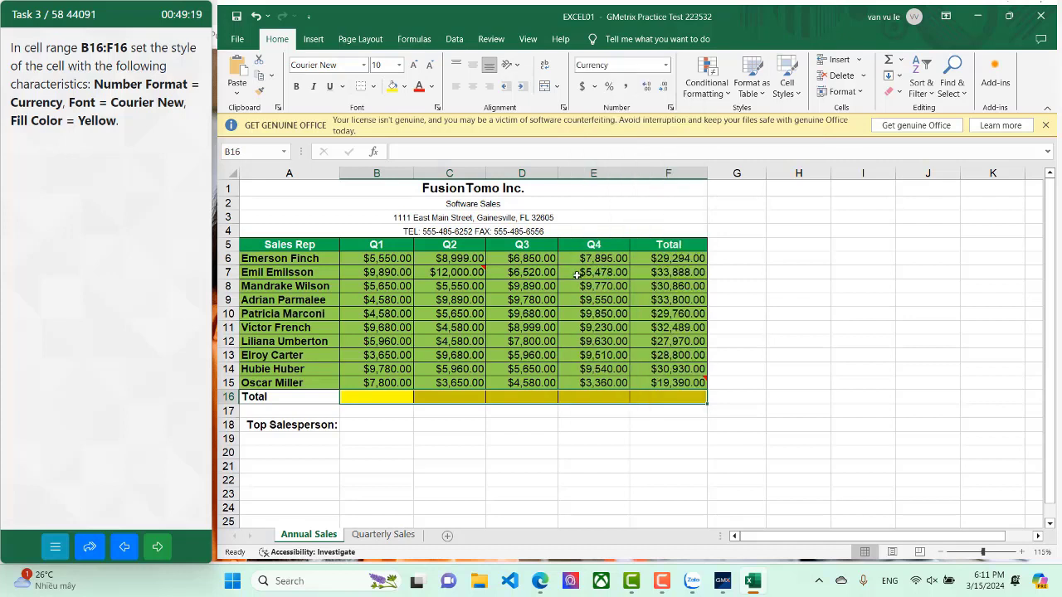
{"action": "left_click", "coordinate": [526, 437]}
{"action": "left_click", "coordinate": [446, 398]}
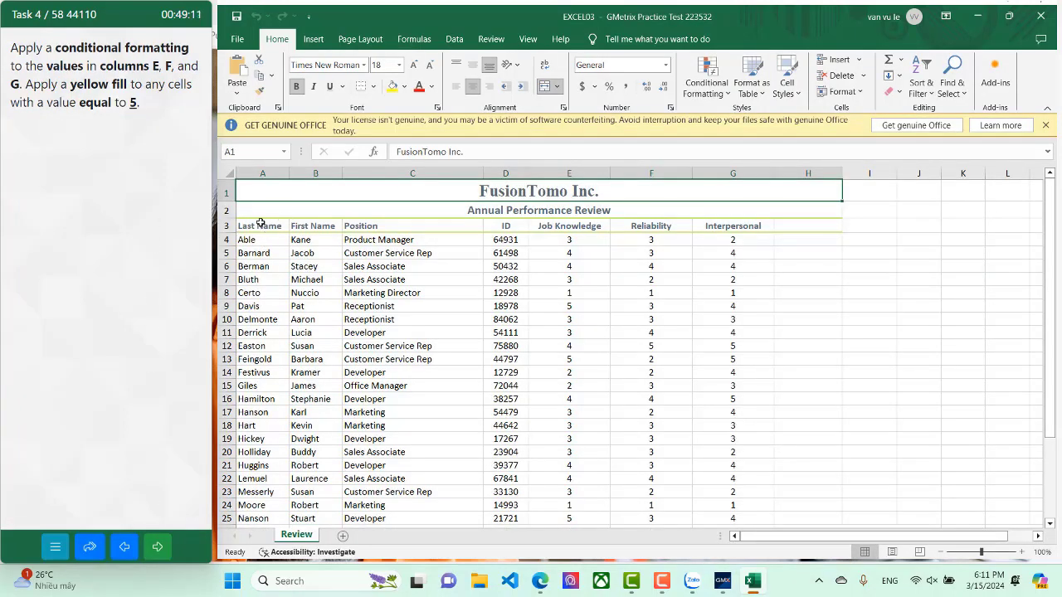
{"action": "left_click", "coordinate": [257, 226]}
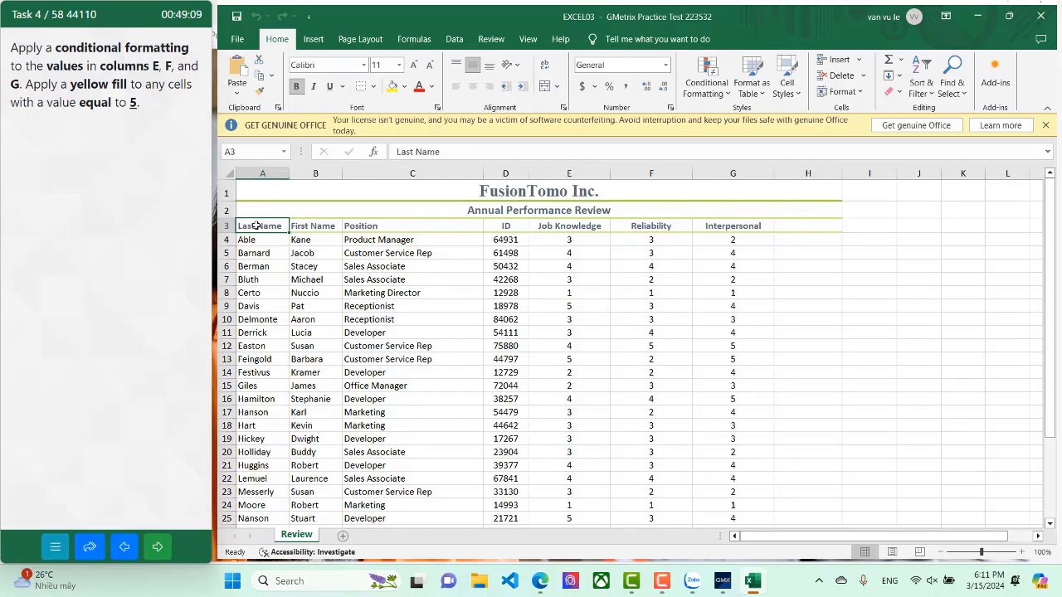
{"action": "key", "text": "ctrl+shift+Right"}
{"action": "key", "text": "ctrl+shift+Down"}
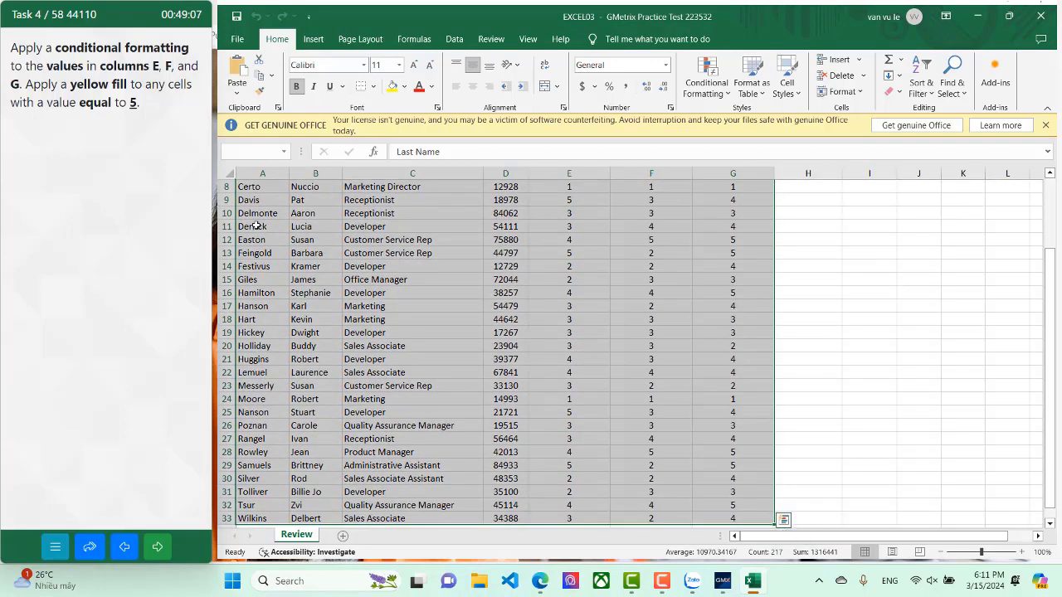
{"action": "scroll", "coordinate": [257, 225], "scroll_direction": "up", "scroll_amount": 3}
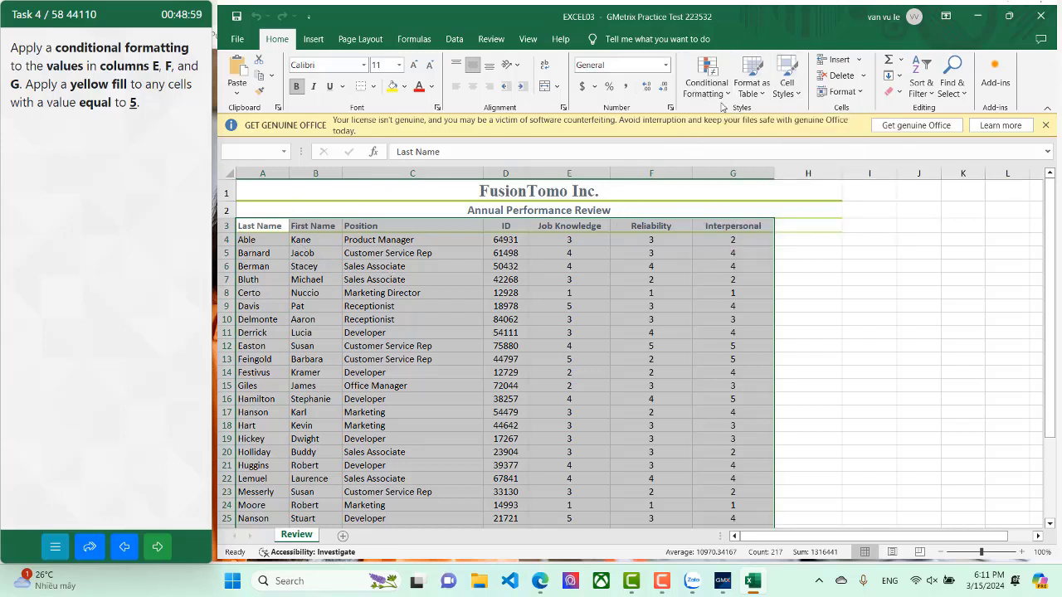
{"action": "key", "text": "ctrl+q"}
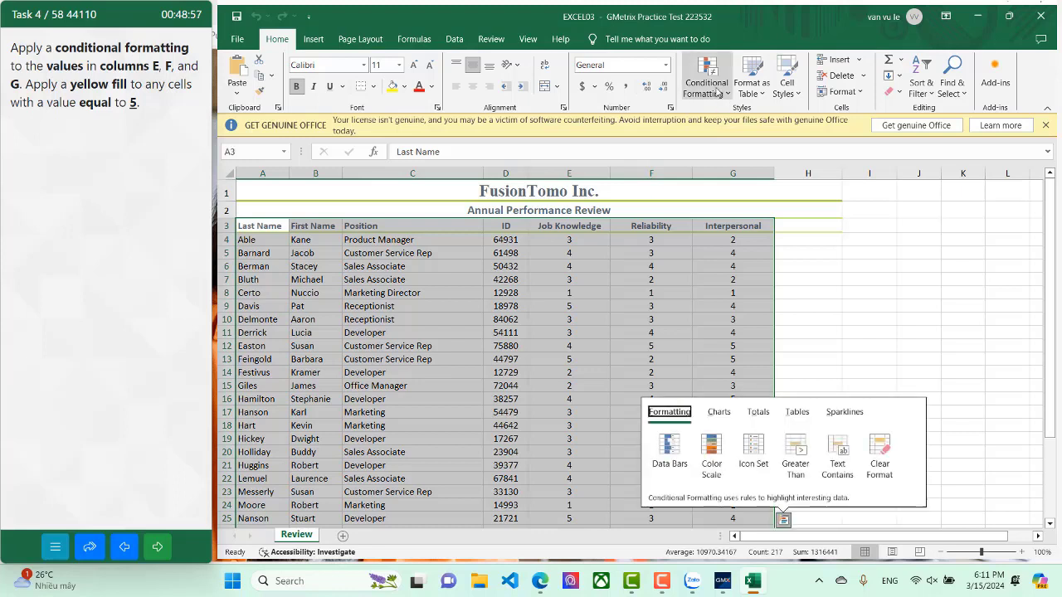
{"action": "left_click", "coordinate": [719, 93]}
{"action": "mouse_move", "coordinate": [749, 115]}
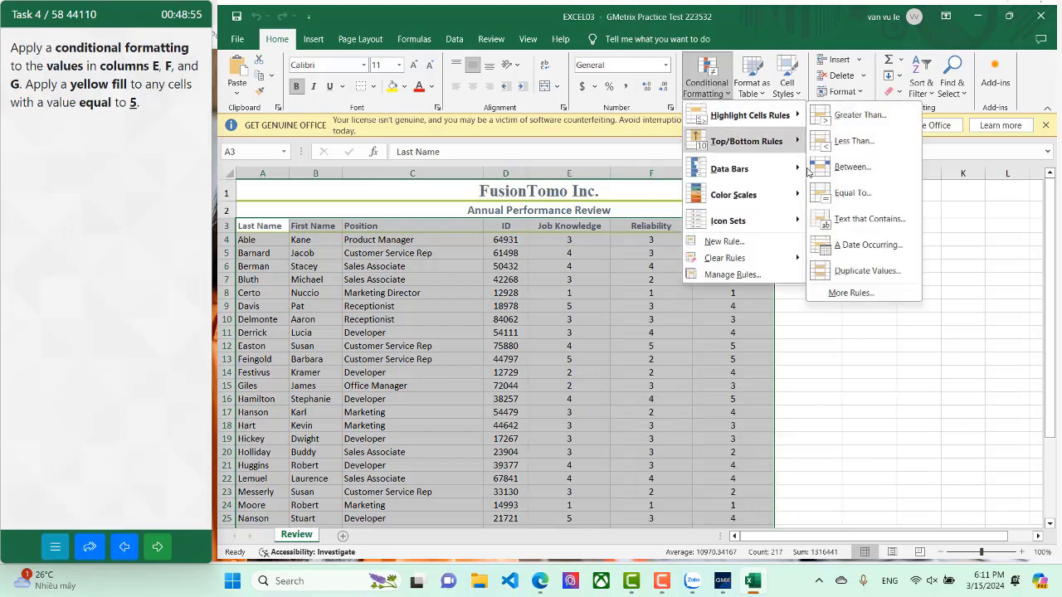
{"action": "left_click", "coordinate": [868, 199]}
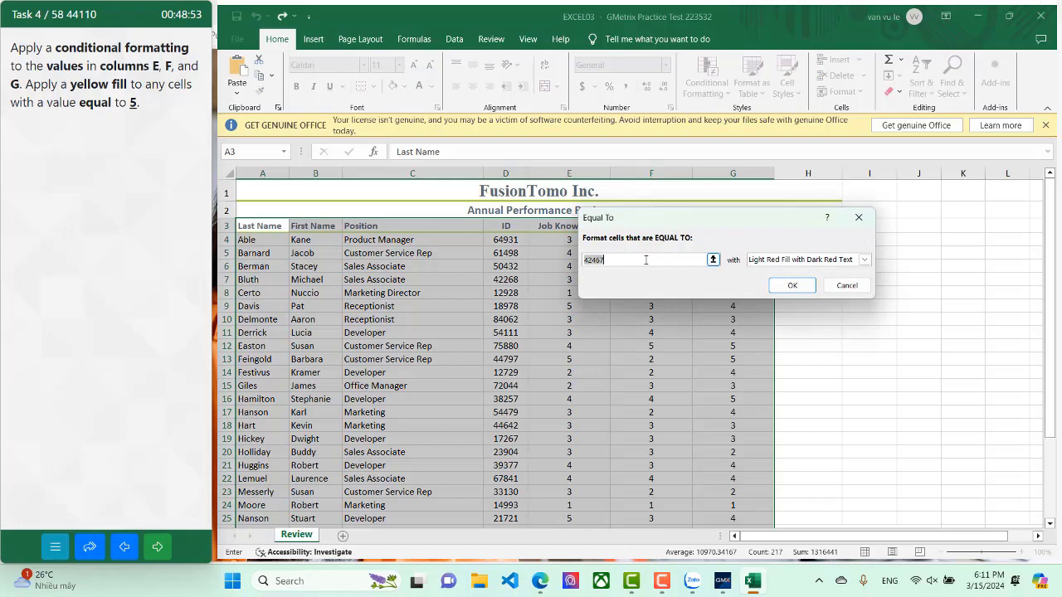
{"action": "type", "text": "5"}
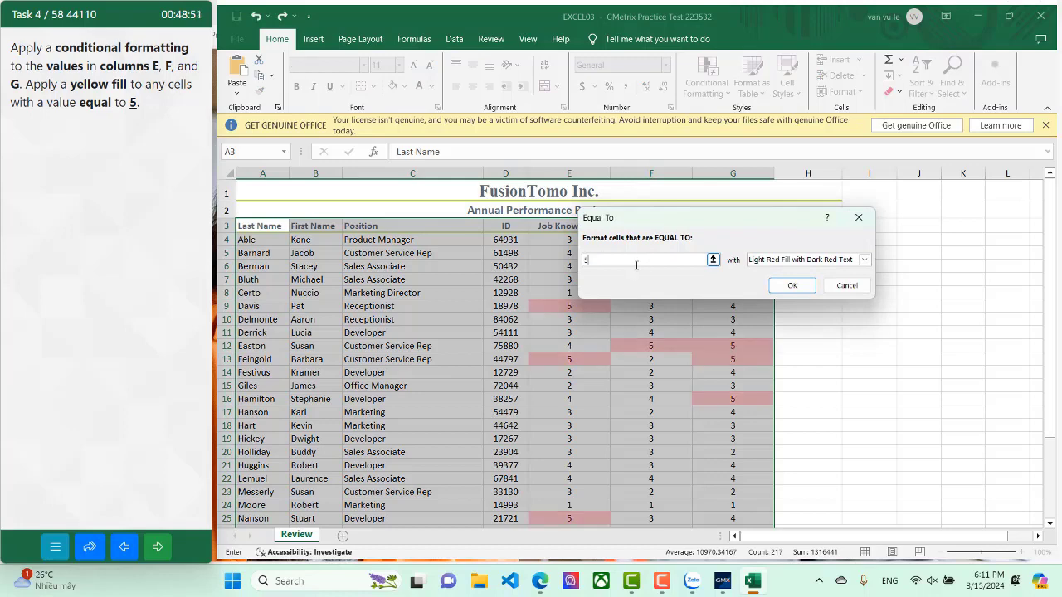
{"action": "left_click", "coordinate": [860, 218]}
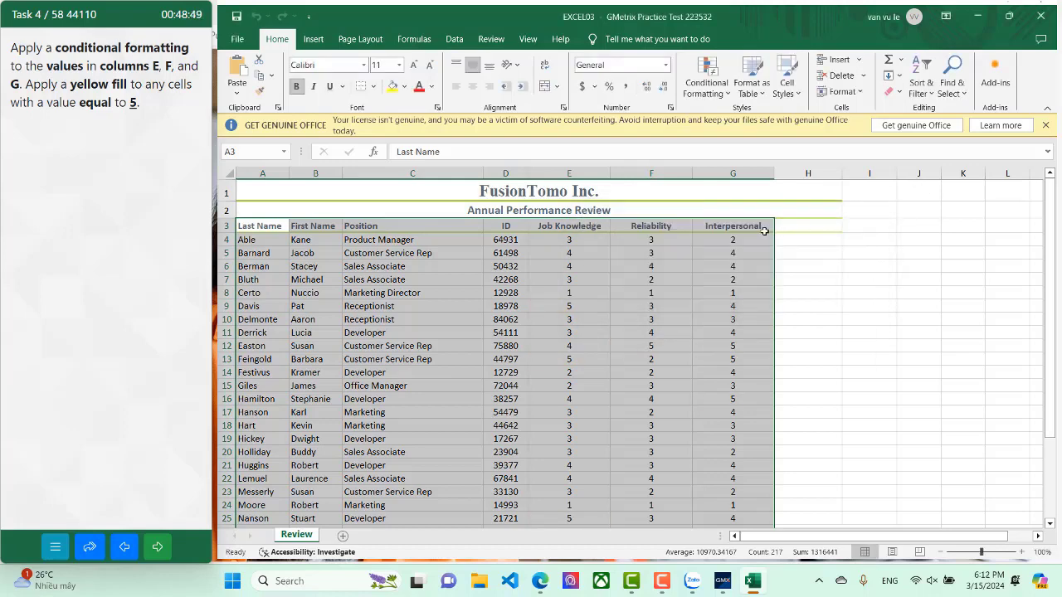
{"action": "left_click", "coordinate": [763, 230]}
Step: Set up an Equal To conditional formatting rule with the value 5 for columns E, F and G
{"action": "left_click_drag", "start_coordinate": [573, 176], "coordinate": [724, 176]}
{"action": "left_click", "coordinate": [706, 82]}
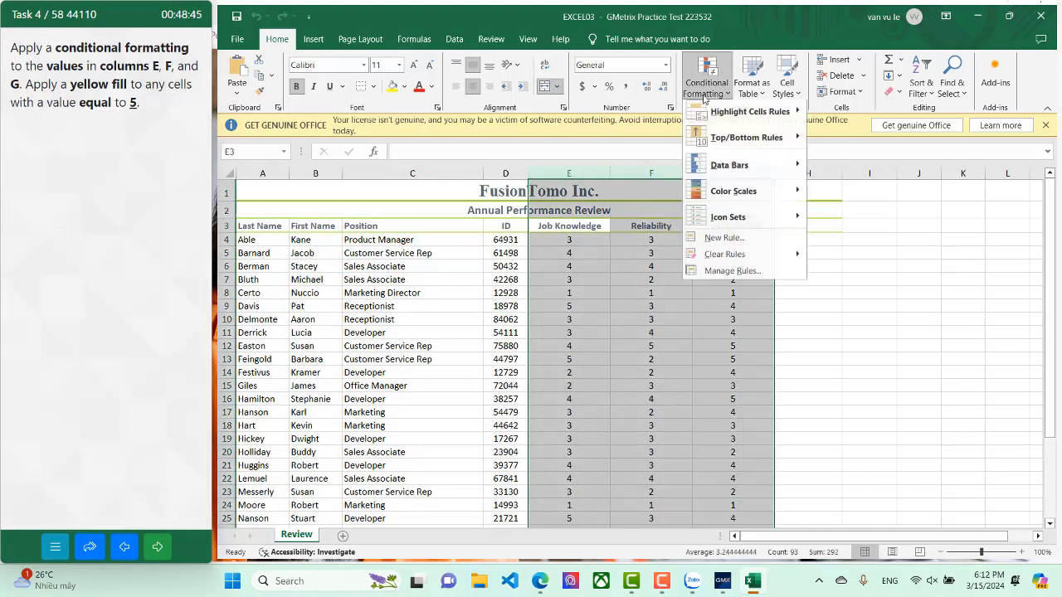
{"action": "mouse_move", "coordinate": [772, 116]}
{"action": "left_click", "coordinate": [853, 193]}
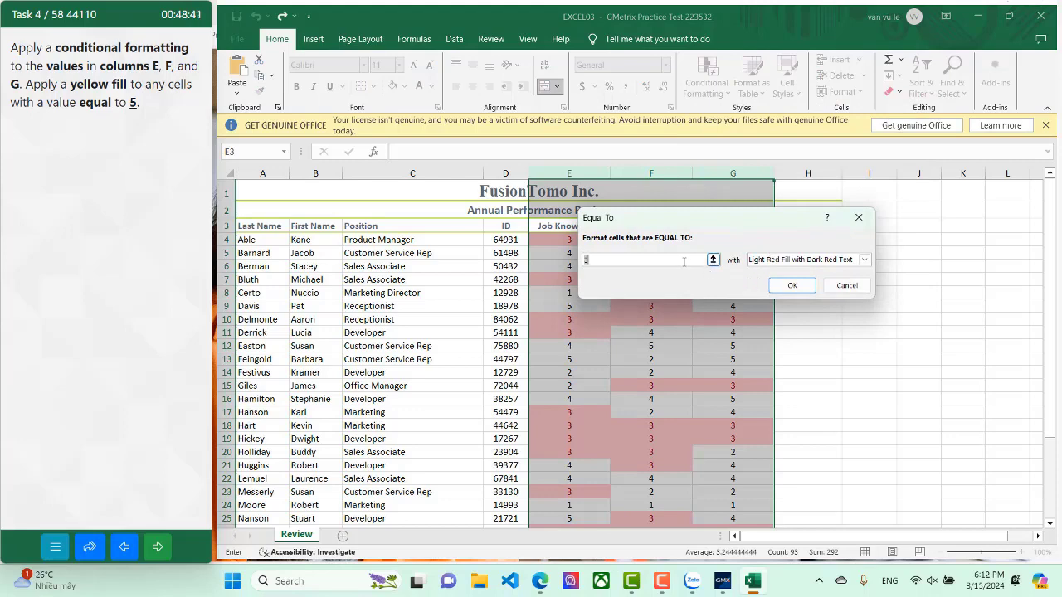
{"action": "type", "text": "5"}
Step: Give the Equal To rule a custom format with a yellow fill, apply it, and advance to the next task
{"action": "left_click", "coordinate": [865, 260]}
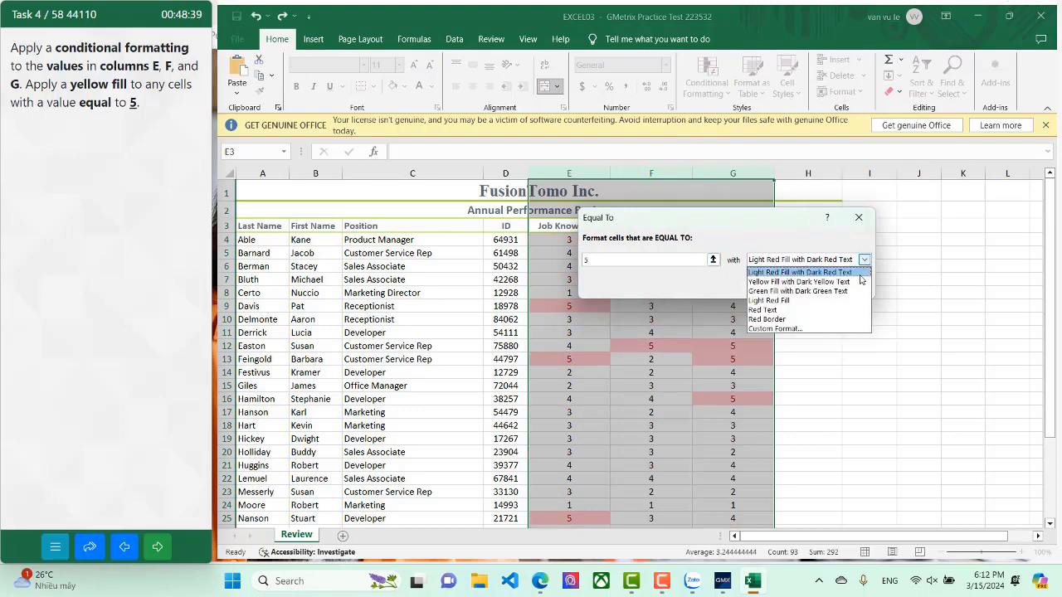
{"action": "left_click", "coordinate": [837, 328]}
{"action": "left_click", "coordinate": [702, 78]}
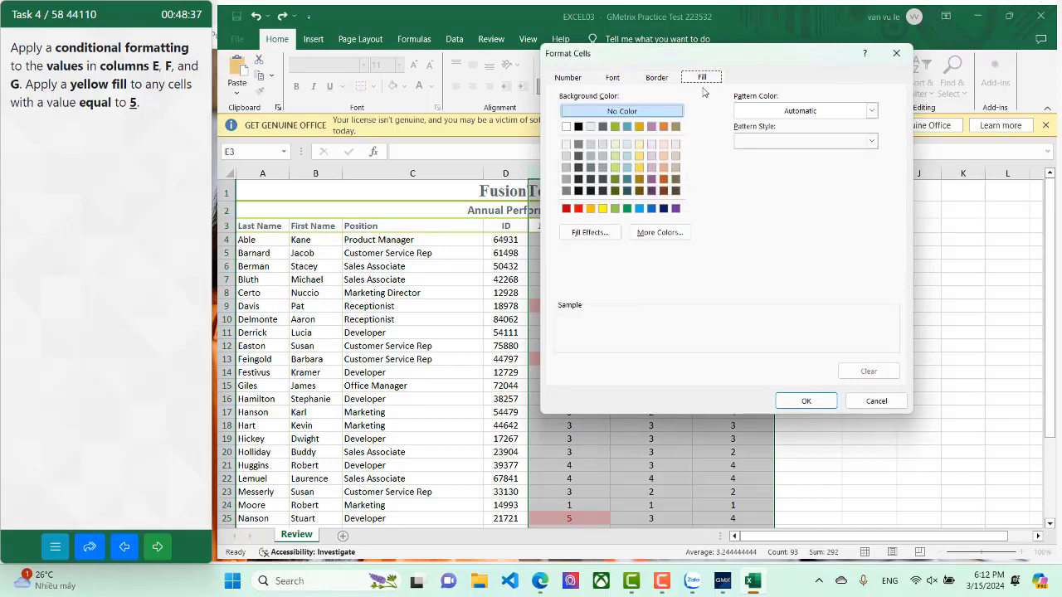
{"action": "left_click", "coordinate": [591, 208]}
{"action": "left_click", "coordinate": [603, 208]}
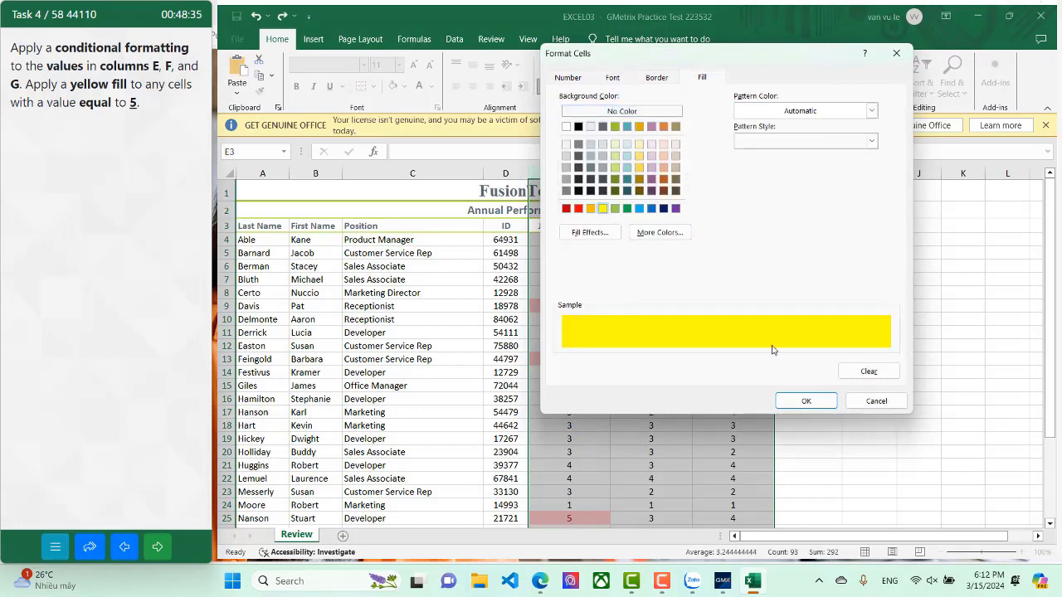
{"action": "left_click", "coordinate": [812, 402]}
{"action": "left_click", "coordinate": [793, 286]}
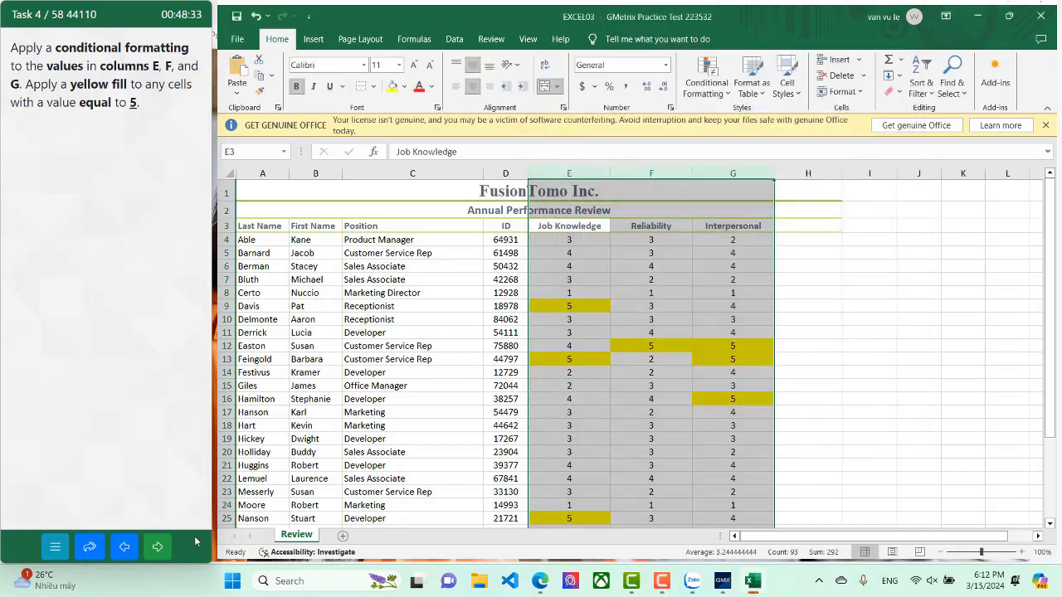
{"action": "left_click", "coordinate": [157, 547]}
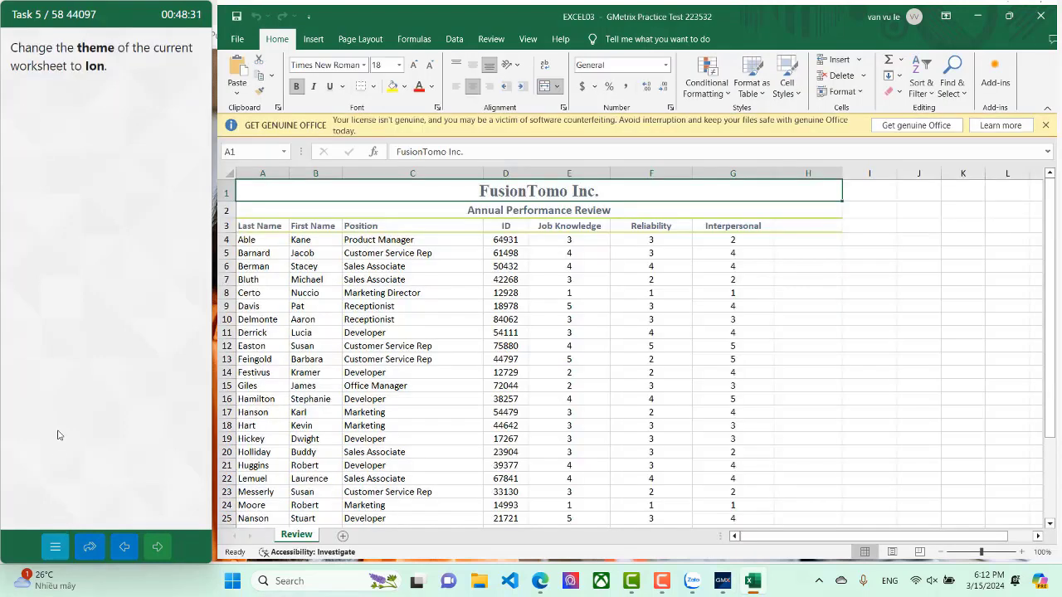
Step: Change the theme of the Annual Performance Review worksheet to Ion and advance to the next task
{"action": "left_click", "coordinate": [358, 39]}
{"action": "left_click", "coordinate": [238, 83]}
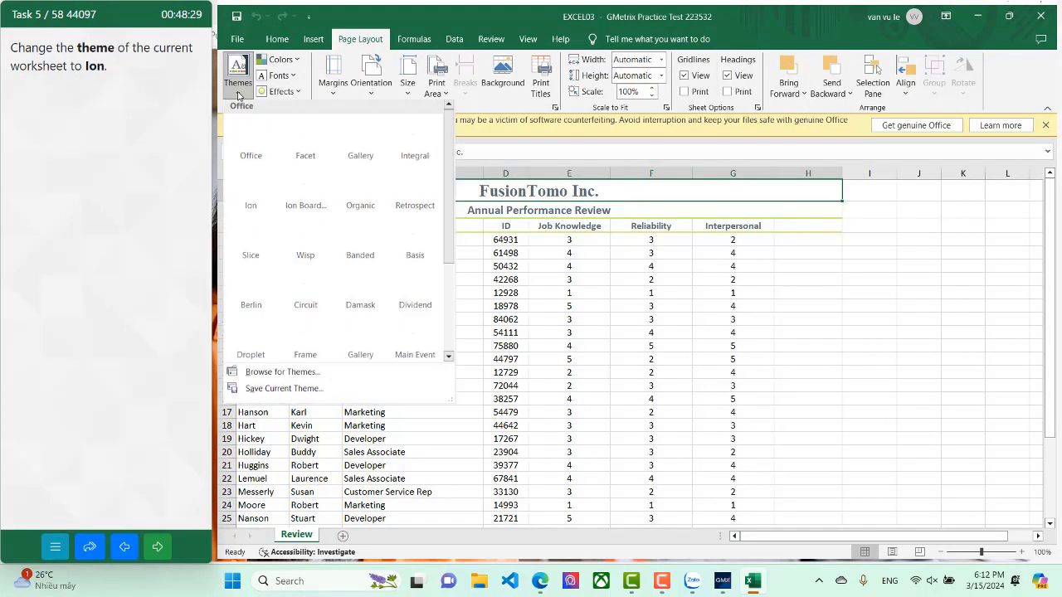
{"action": "left_click", "coordinate": [251, 191]}
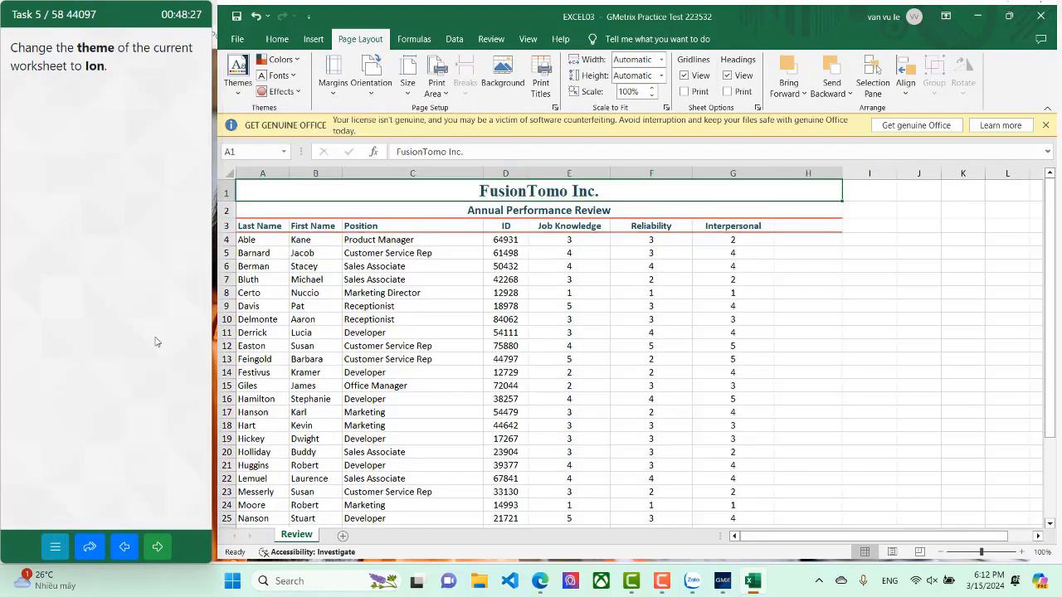
{"action": "left_click", "coordinate": [158, 546]}
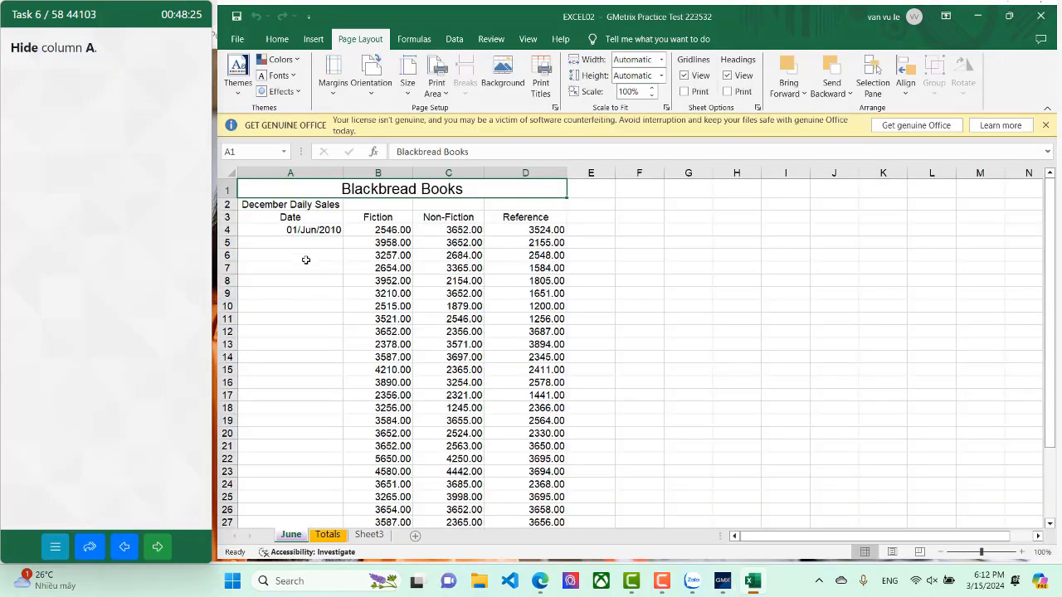
Step: Hide column A of the June sheet and advance to the next task
{"action": "right_click", "coordinate": [289, 172]}
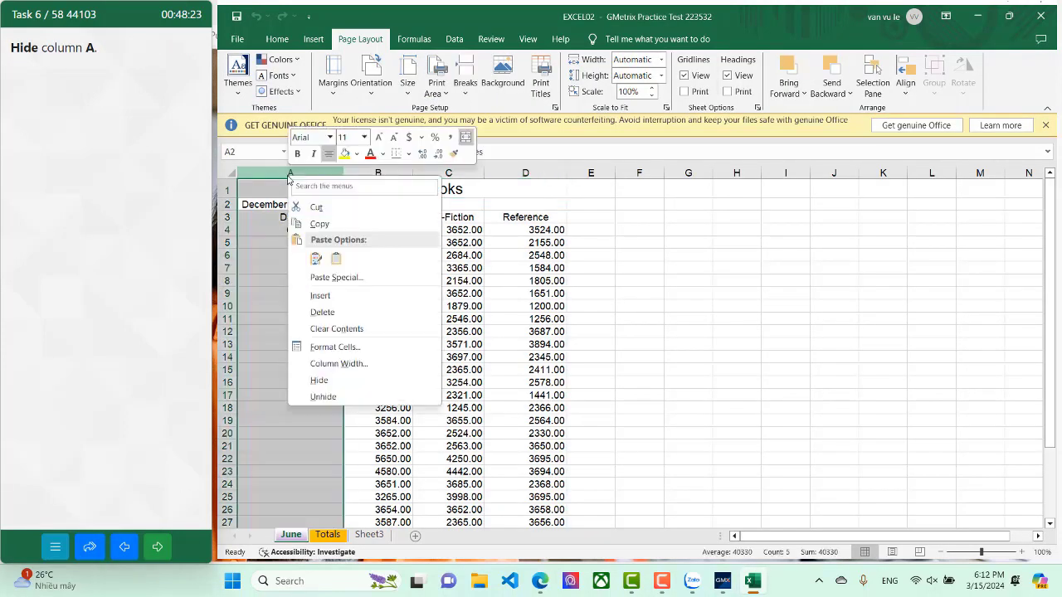
{"action": "left_click", "coordinate": [314, 380]}
{"action": "left_click", "coordinate": [158, 548]}
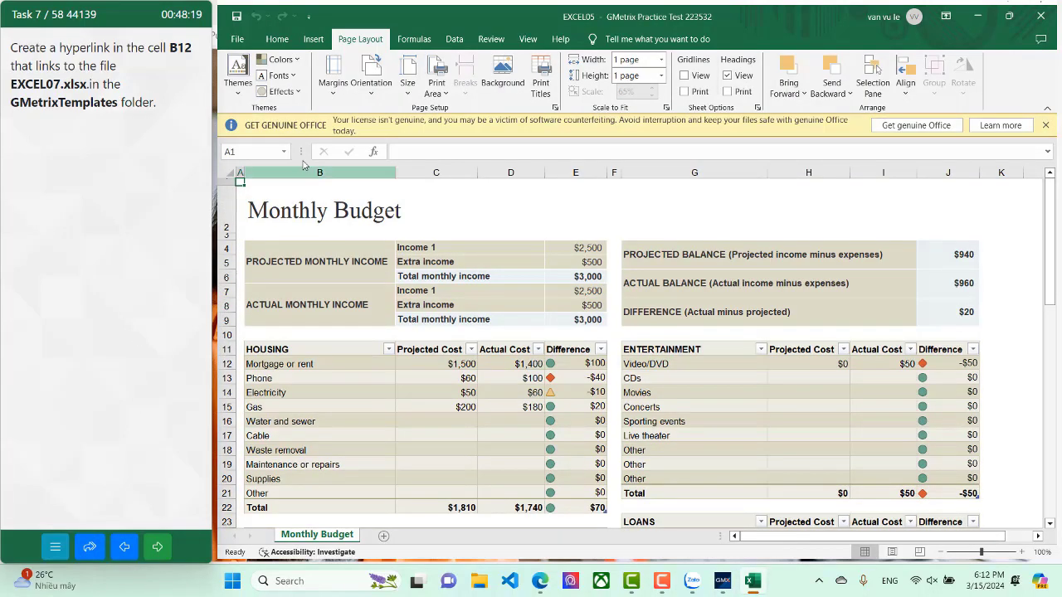
Step: Insert a hyperlink in cell B12 to the existing file EXCEL07.xlsx in the GMetrixTemplates folder, and advance to the next task
{"action": "left_click", "coordinate": [314, 366]}
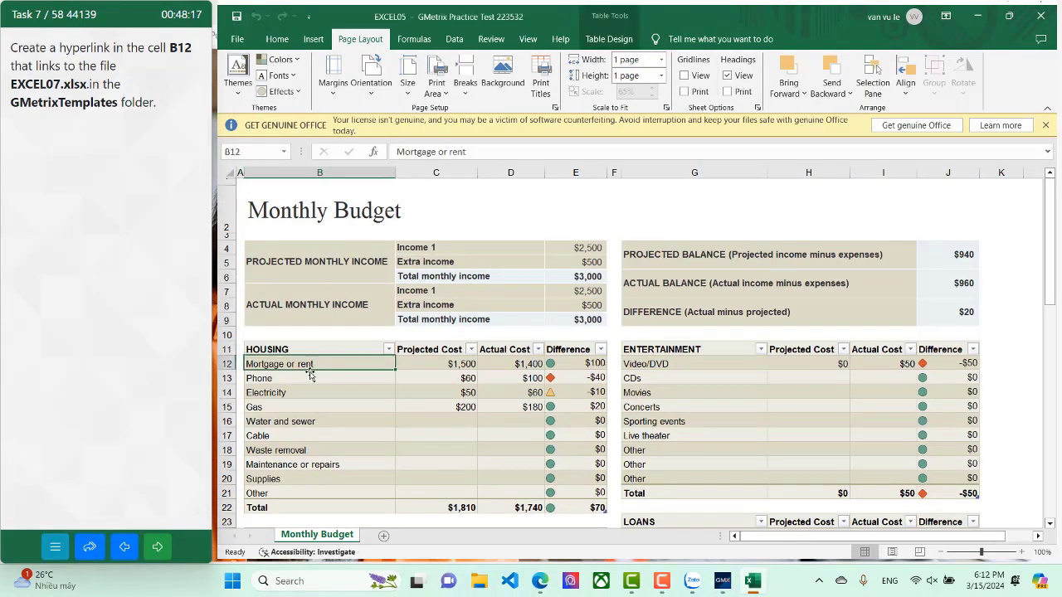
{"action": "right_click", "coordinate": [296, 365]}
{"action": "left_click", "coordinate": [328, 552]}
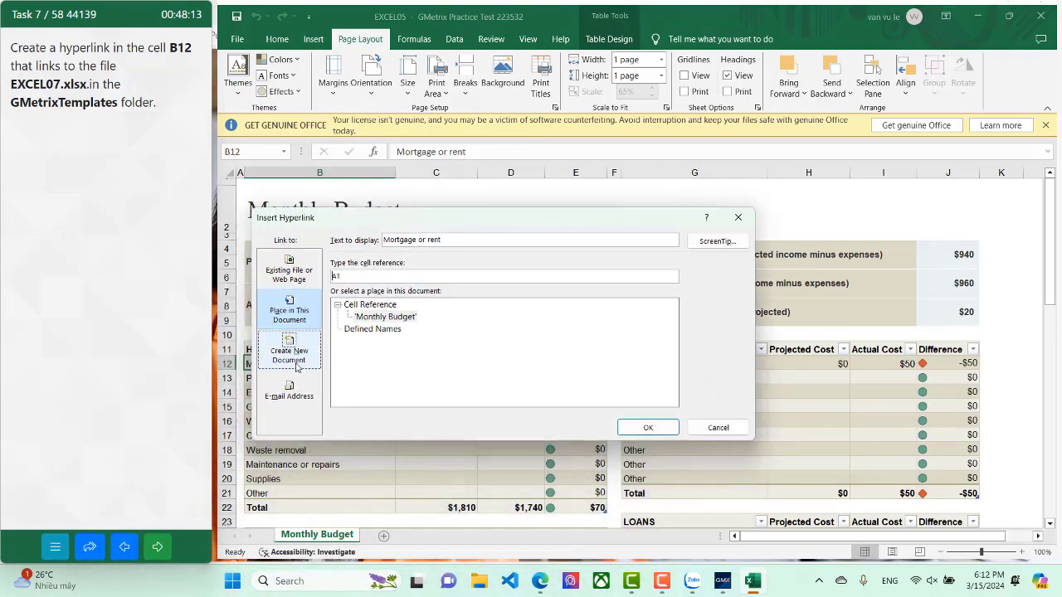
{"action": "left_click", "coordinate": [307, 269]}
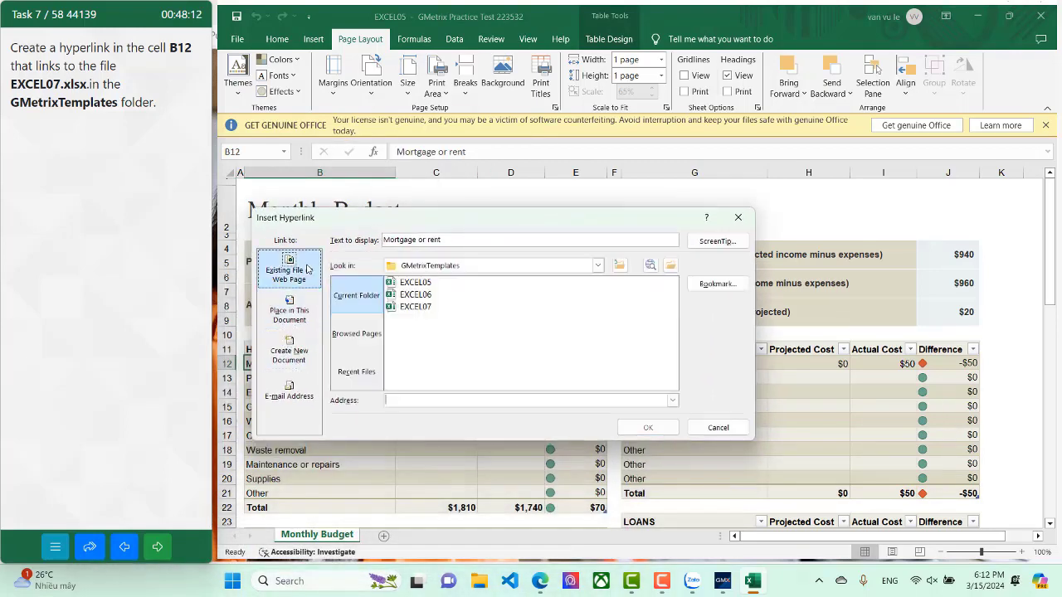
{"action": "left_click", "coordinate": [425, 308]}
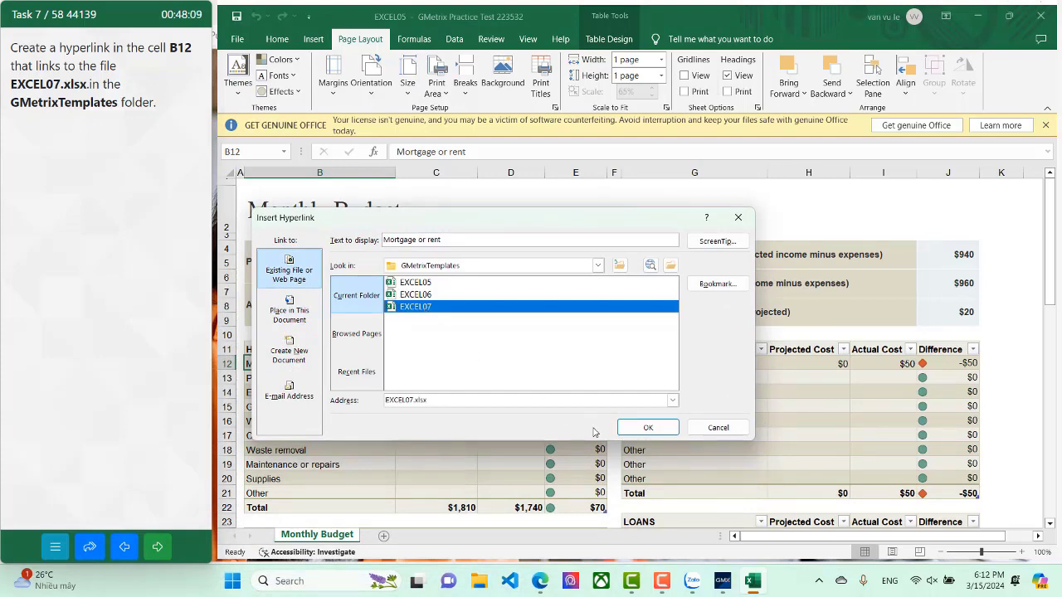
{"action": "left_click", "coordinate": [648, 427]}
{"action": "left_click", "coordinate": [166, 547]}
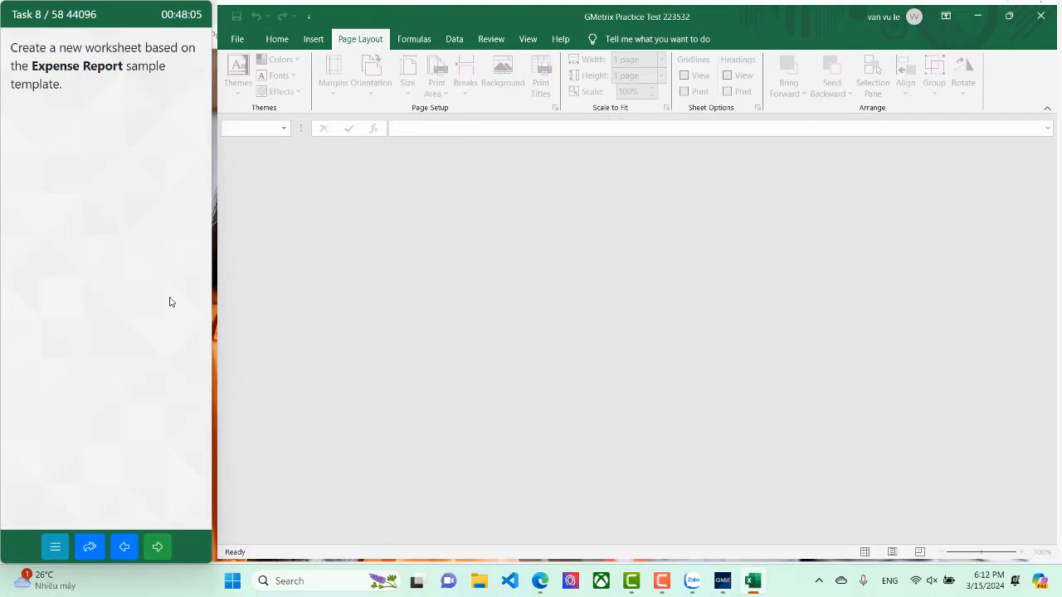
Step: Create a new workbook from the Expense report basic template
{"action": "left_click", "coordinate": [238, 39]}
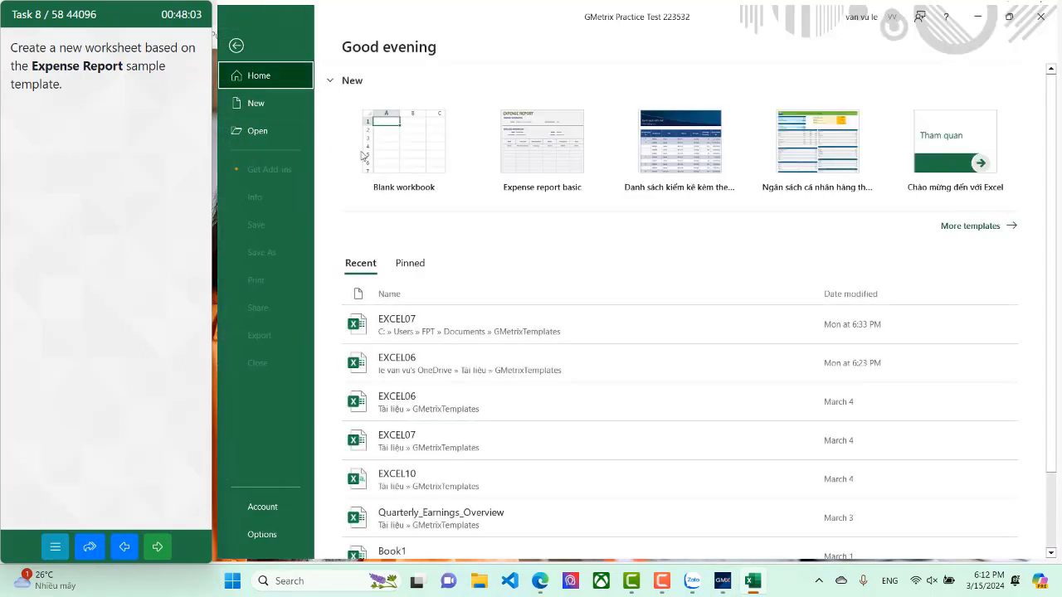
{"action": "left_click", "coordinate": [539, 165]}
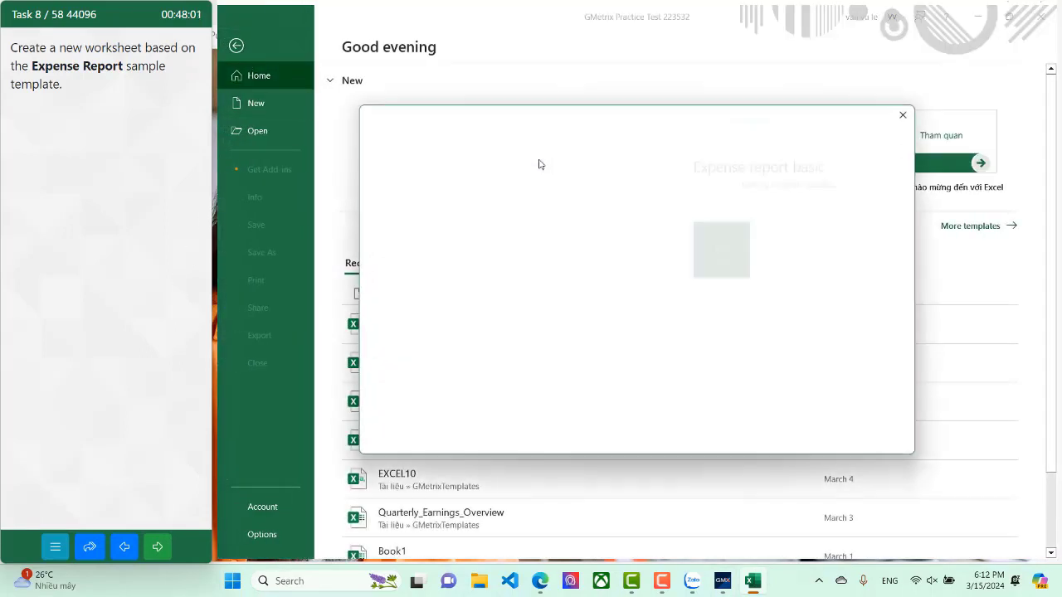
{"action": "left_click", "coordinate": [723, 219]}
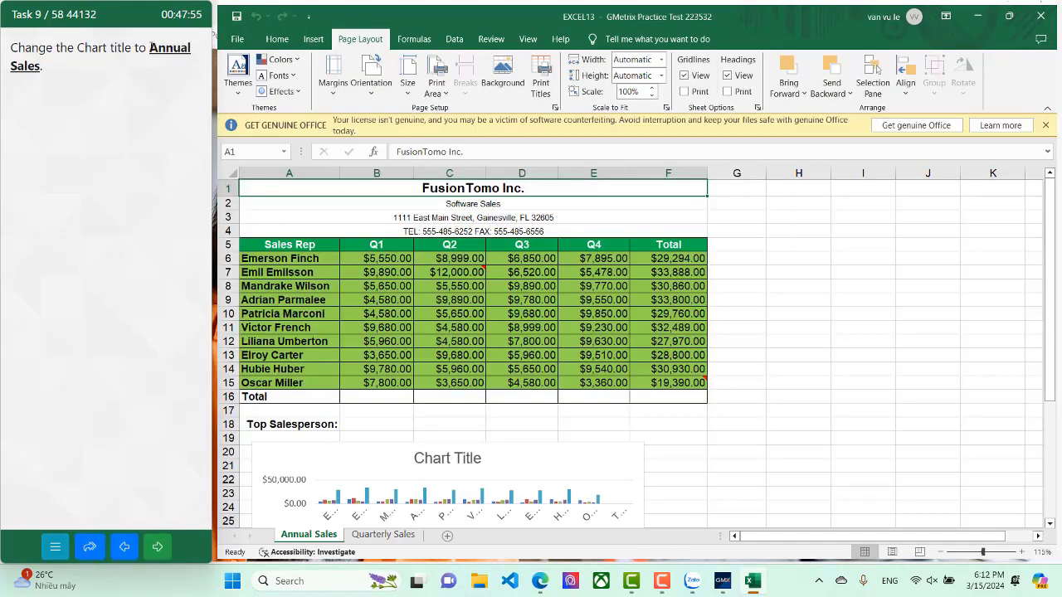
Step: Change the chart title on the Annual Sales sheet to Annual Sales, copied from the task text, and advance to the next task
{"action": "left_click_drag", "start_coordinate": [150, 48], "coordinate": [61, 61]}
{"action": "key", "text": "ctrl+c"}
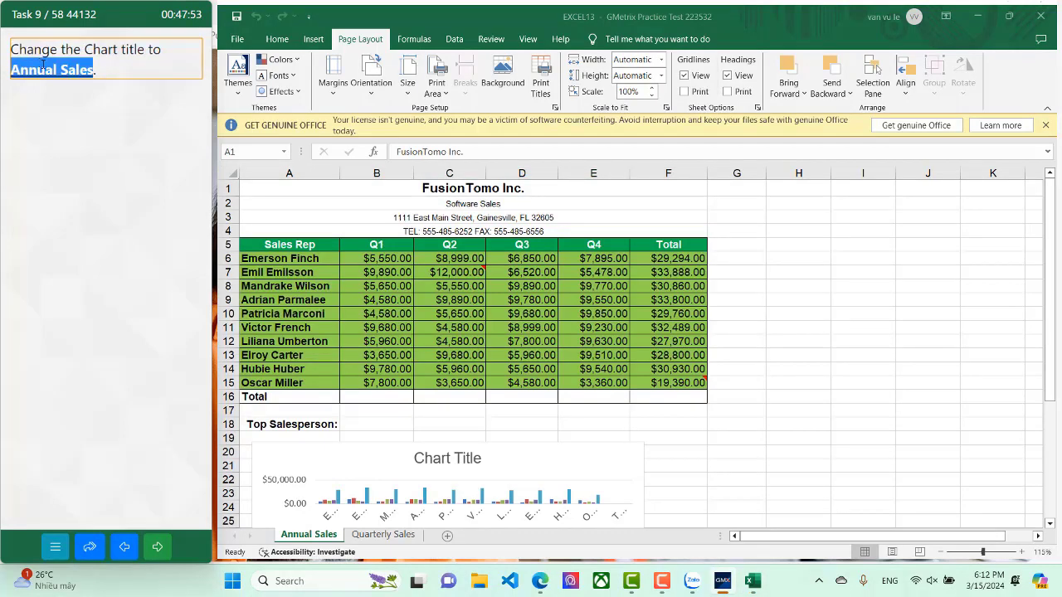
{"action": "scroll", "coordinate": [435, 374], "scroll_direction": "down", "scroll_amount": 2}
{"action": "left_click", "coordinate": [434, 374]}
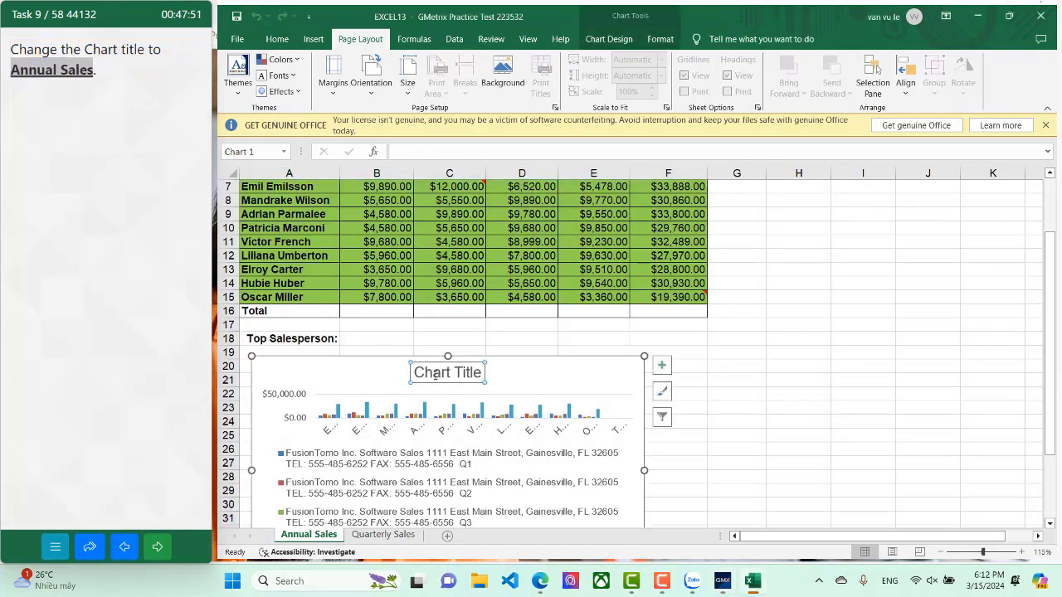
{"action": "triple_click", "coordinate": [435, 373]}
{"action": "key", "text": "ctrl+v"}
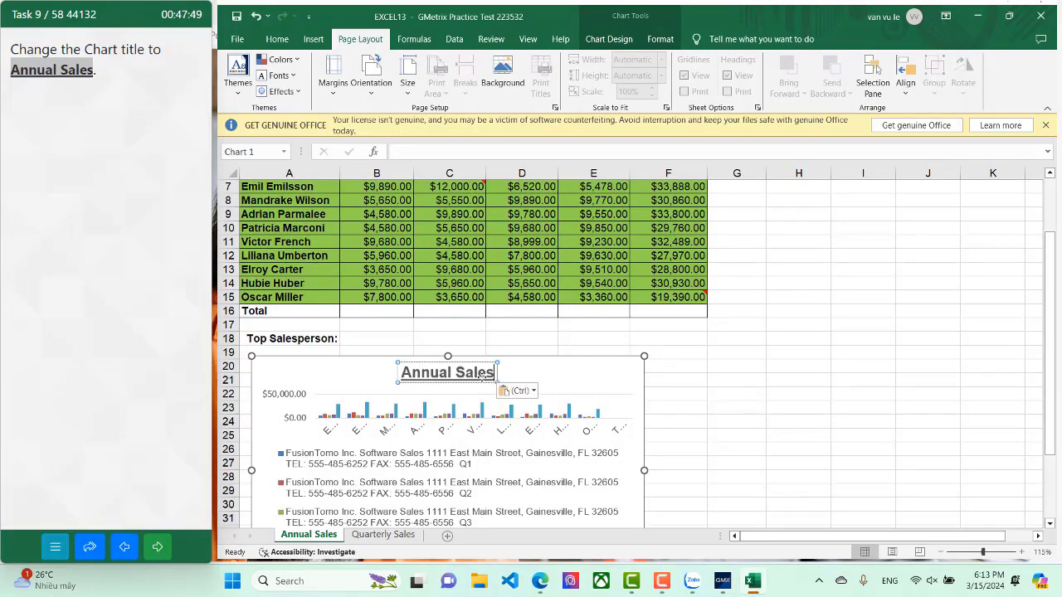
{"action": "left_click", "coordinate": [661, 350]}
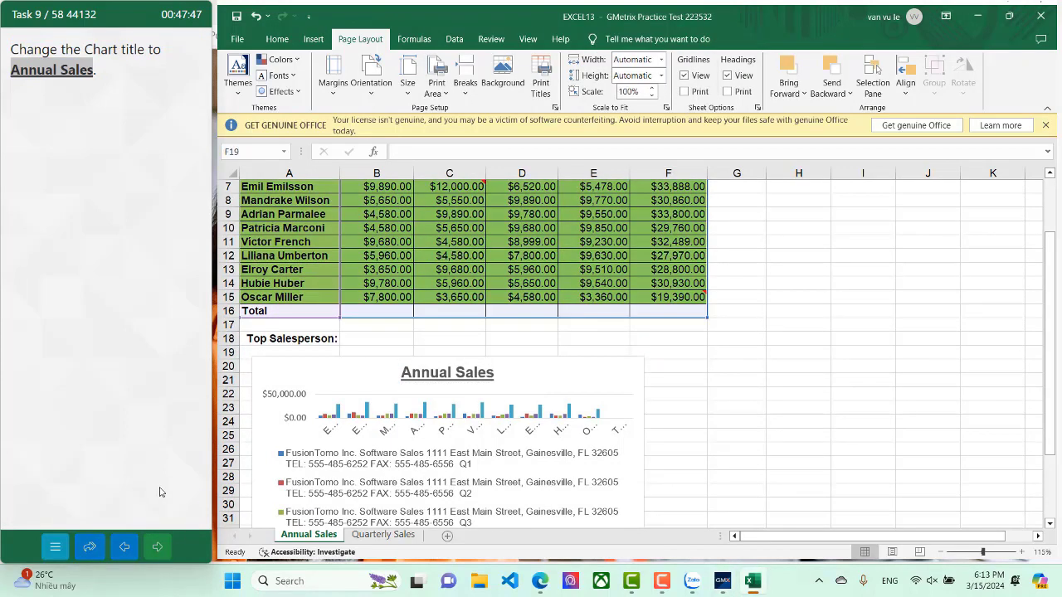
{"action": "left_click", "coordinate": [157, 546]}
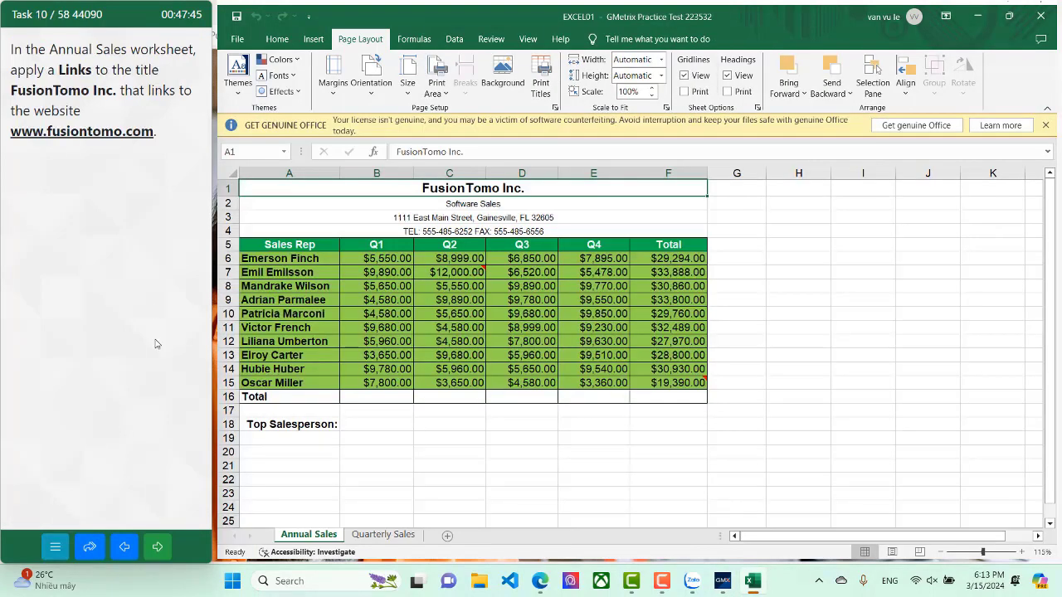
{"action": "left_click_drag", "start_coordinate": [156, 132], "coordinate": [10, 134]}
{"action": "key", "text": "ctrl+c"}
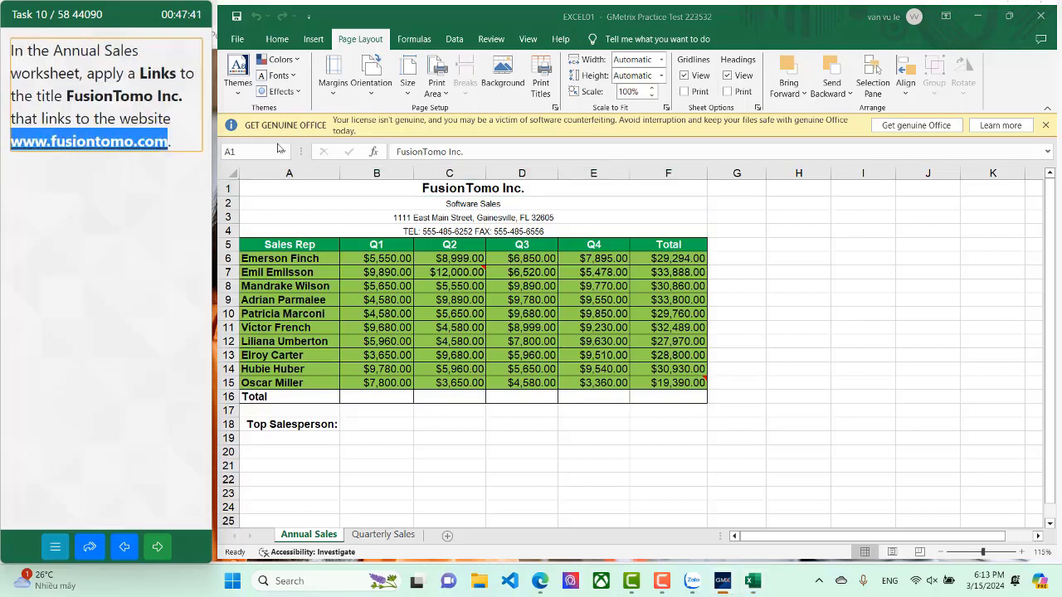
{"action": "left_click", "coordinate": [382, 186]}
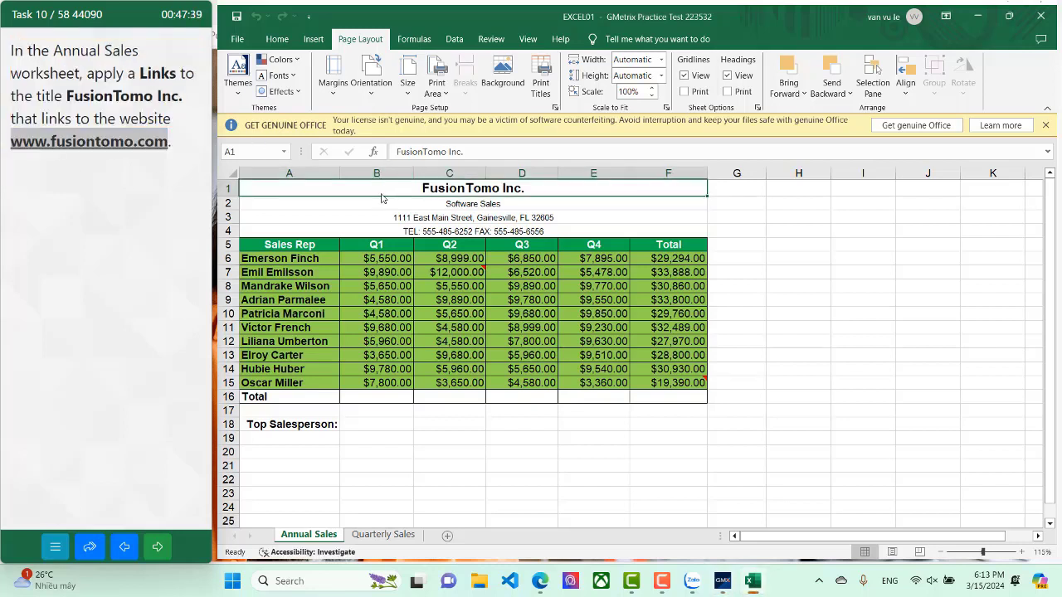
{"action": "right_click", "coordinate": [380, 195]}
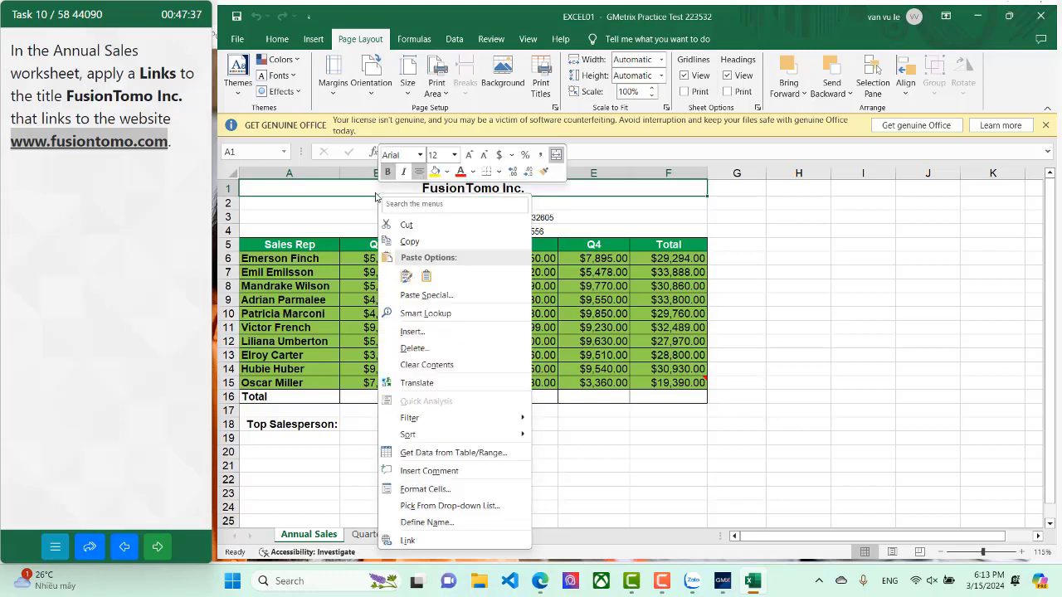
{"action": "left_click", "coordinate": [448, 540]}
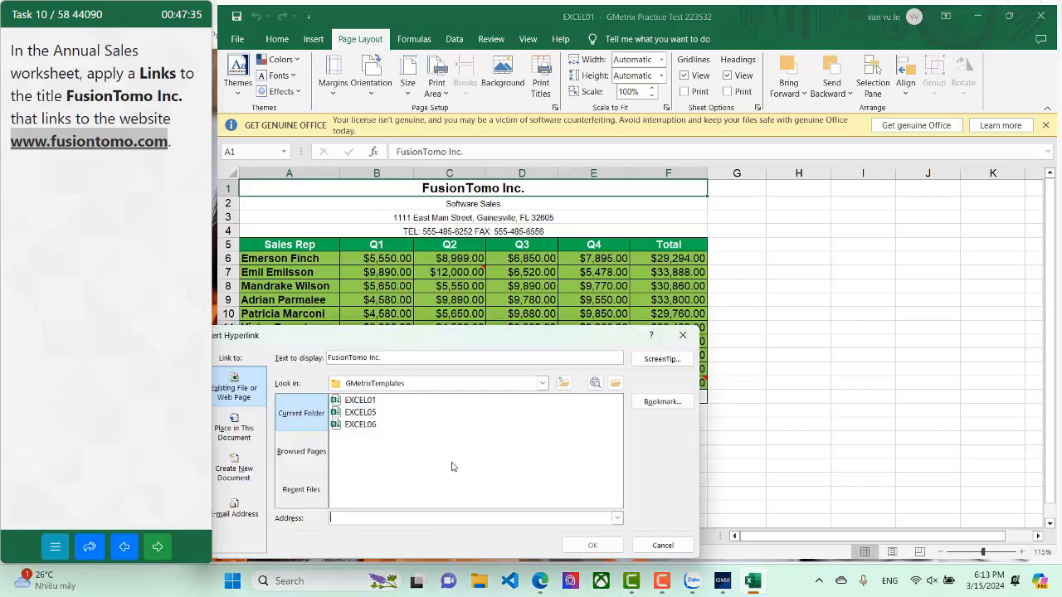
{"action": "left_click_drag", "start_coordinate": [348, 335], "coordinate": [429, 267]}
{"action": "left_click", "coordinate": [456, 450]}
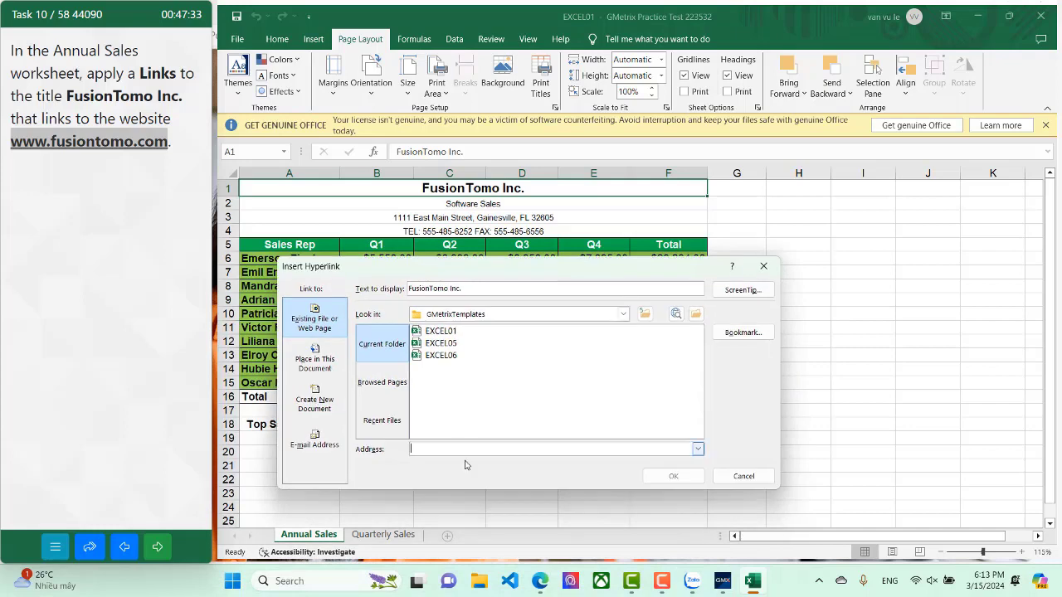
{"action": "key", "text": "ctrl+v"}
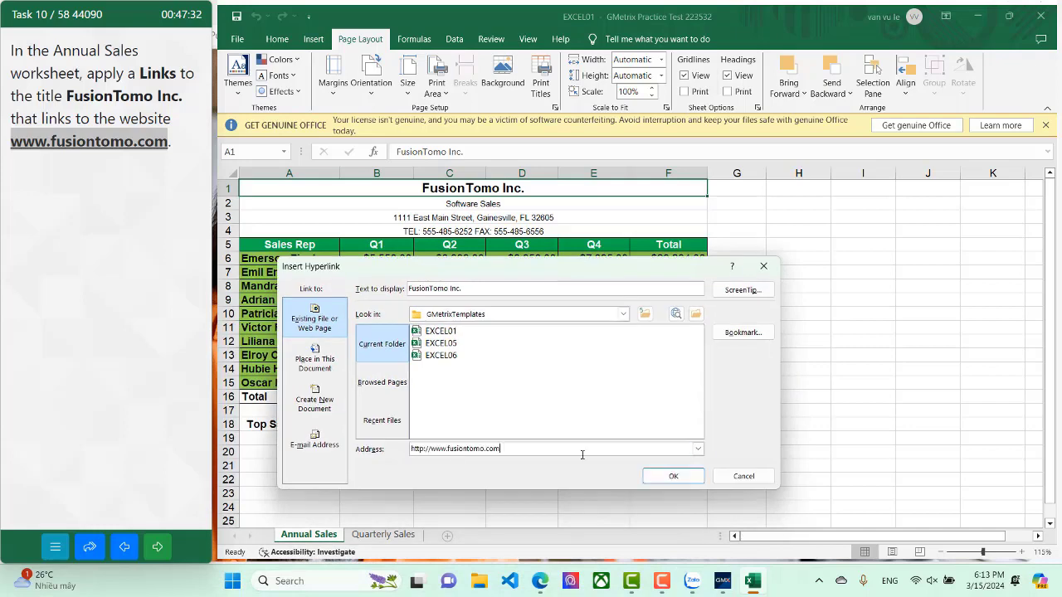
{"action": "left_click", "coordinate": [670, 476]}
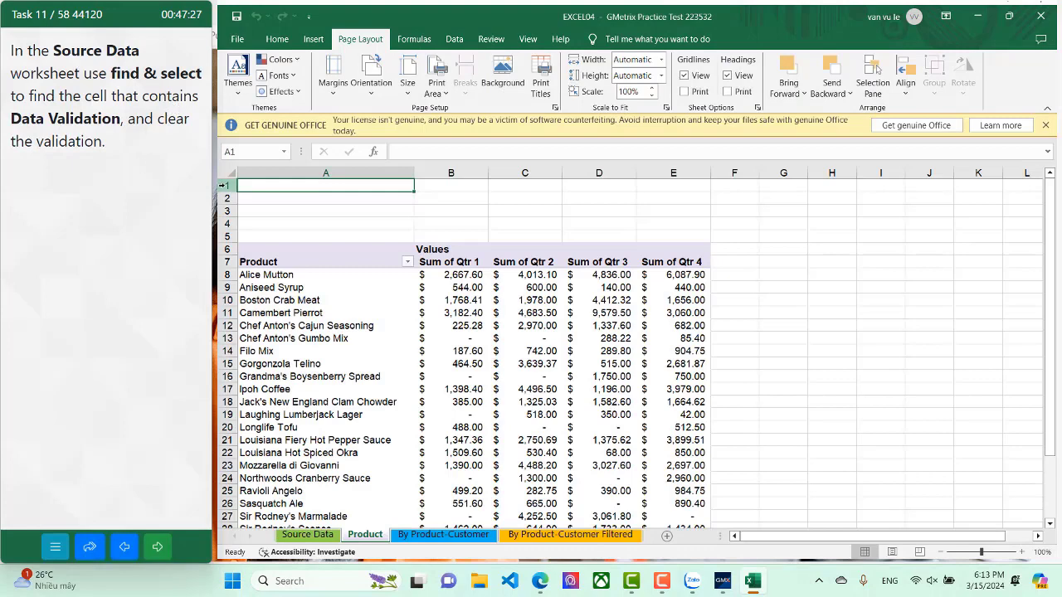
Step: Find and select the cell that contains data validation in the Source Data worksheet
{"action": "left_click", "coordinate": [307, 534]}
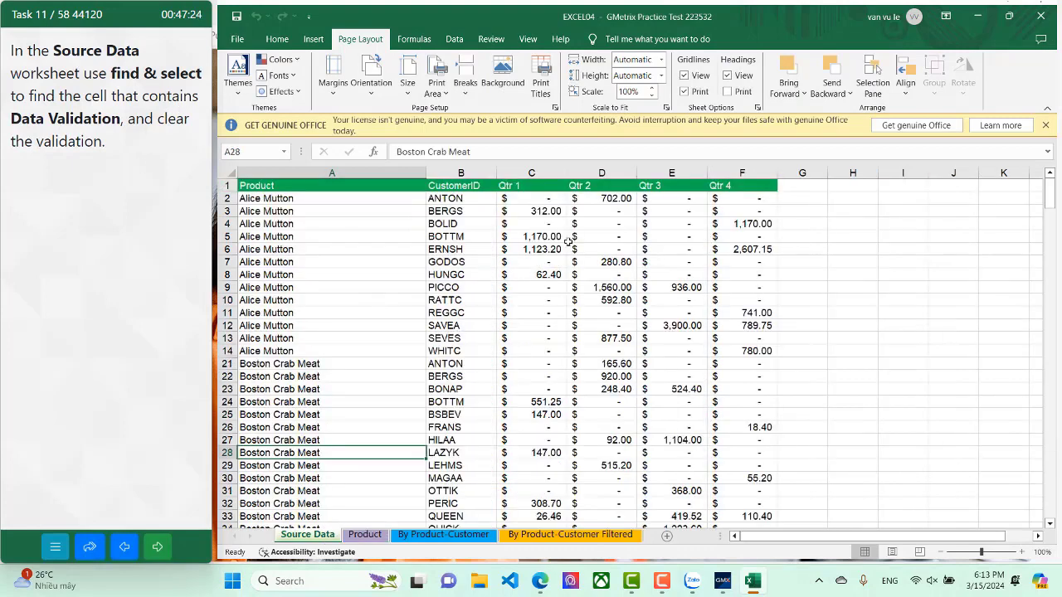
{"action": "left_click", "coordinate": [277, 39]}
{"action": "left_click", "coordinate": [946, 93]}
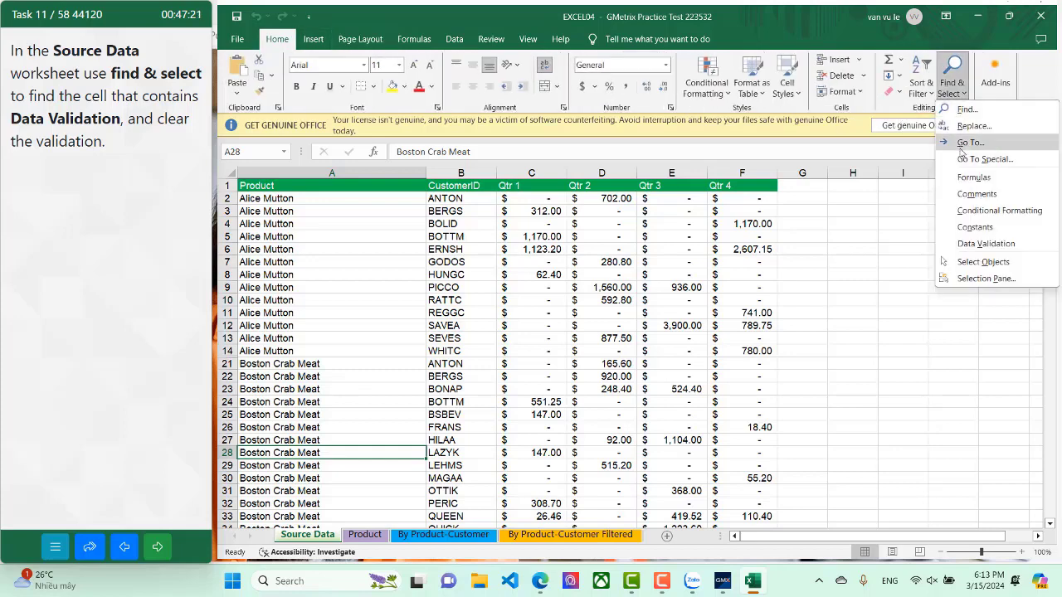
{"action": "left_click", "coordinate": [985, 242]}
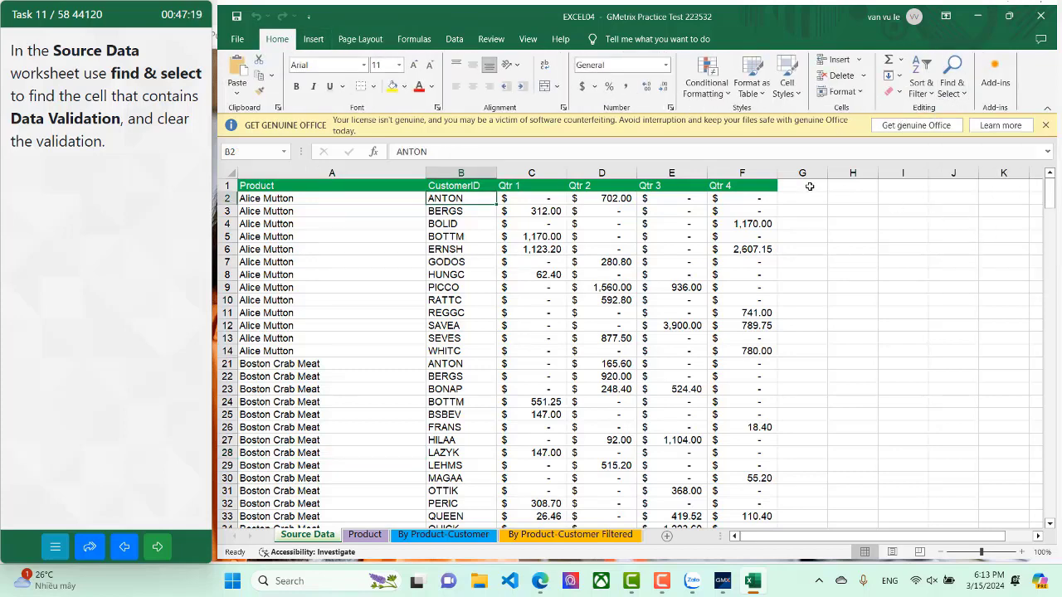
Step: Clear all data validation settings from the selected cell and advance to the next task
{"action": "left_click", "coordinate": [454, 39]}
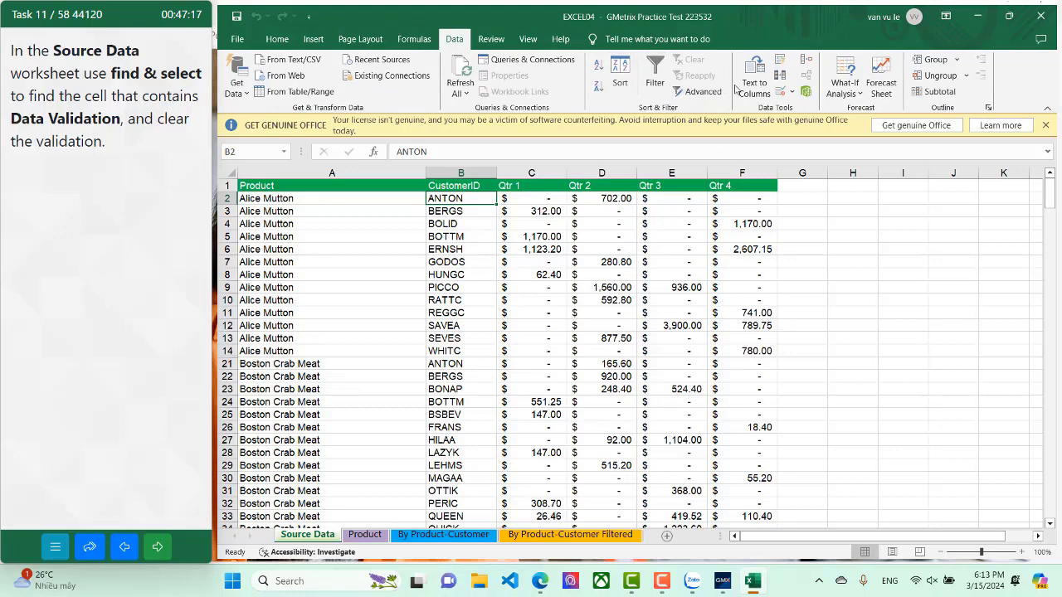
{"action": "left_click", "coordinate": [780, 92]}
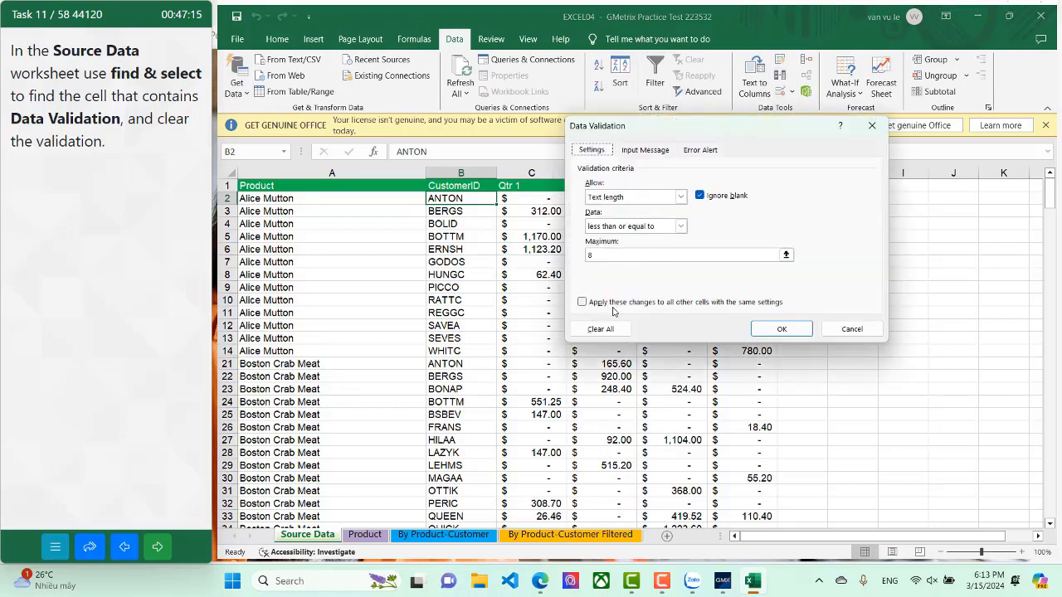
{"action": "left_click", "coordinate": [604, 329]}
{"action": "left_click", "coordinate": [785, 330]}
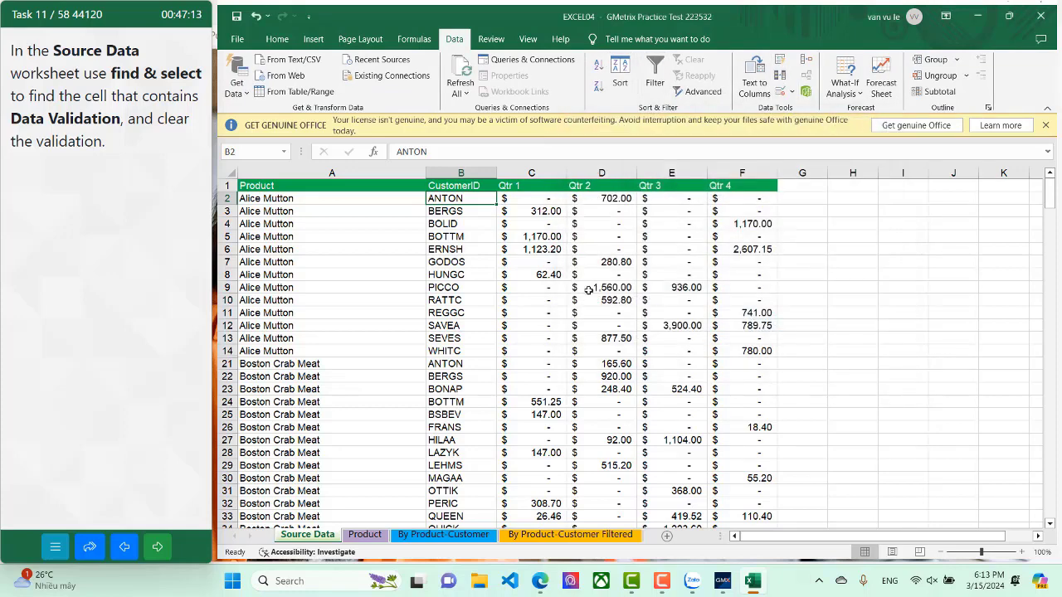
{"action": "left_click", "coordinate": [155, 551]}
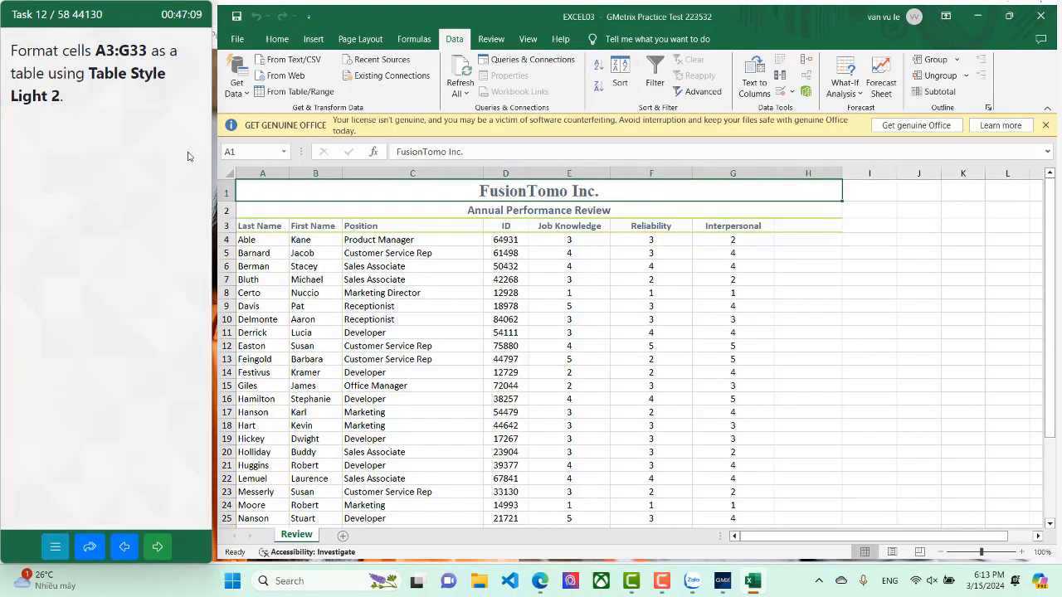
Step: Format cells A3:G33 of the Review sheet as a table using Table Style Light 2, and advance to the next task
{"action": "left_click_drag", "start_coordinate": [258, 229], "coordinate": [718, 505]}
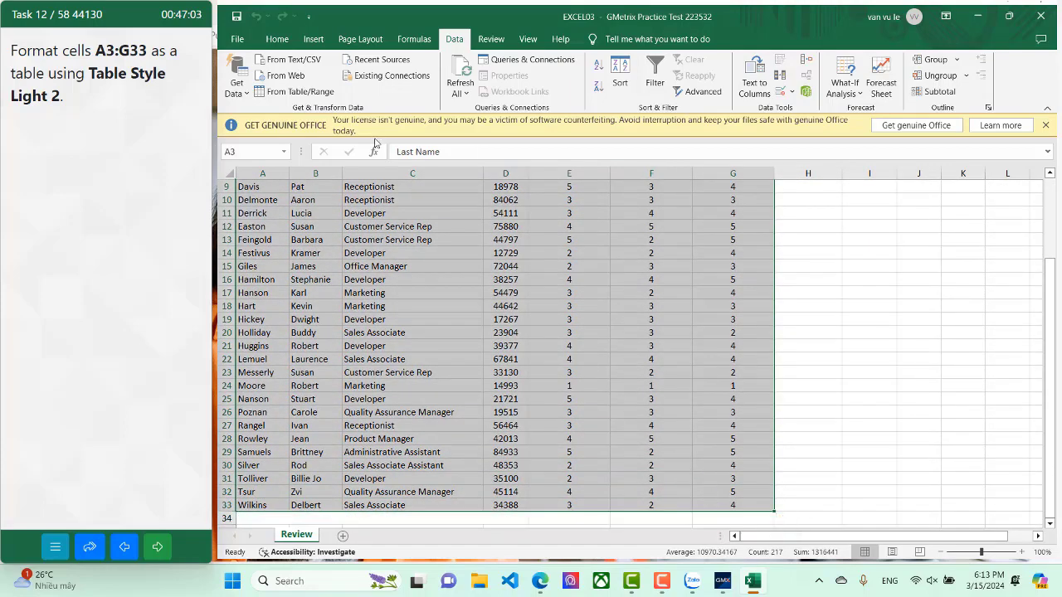
{"action": "left_click", "coordinate": [279, 43]}
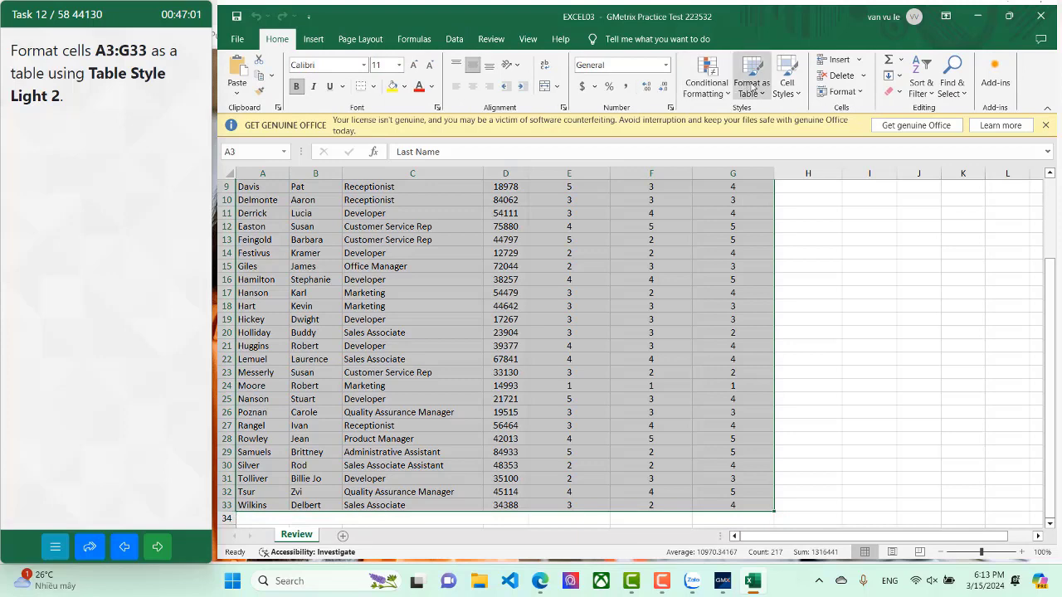
{"action": "left_click", "coordinate": [751, 83]}
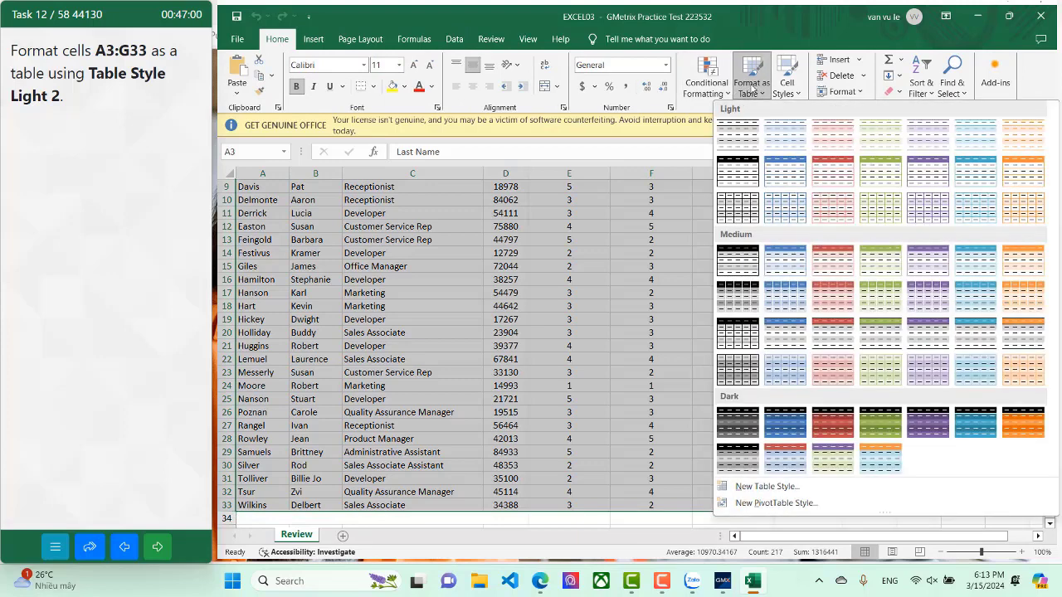
{"action": "left_click", "coordinate": [793, 147]}
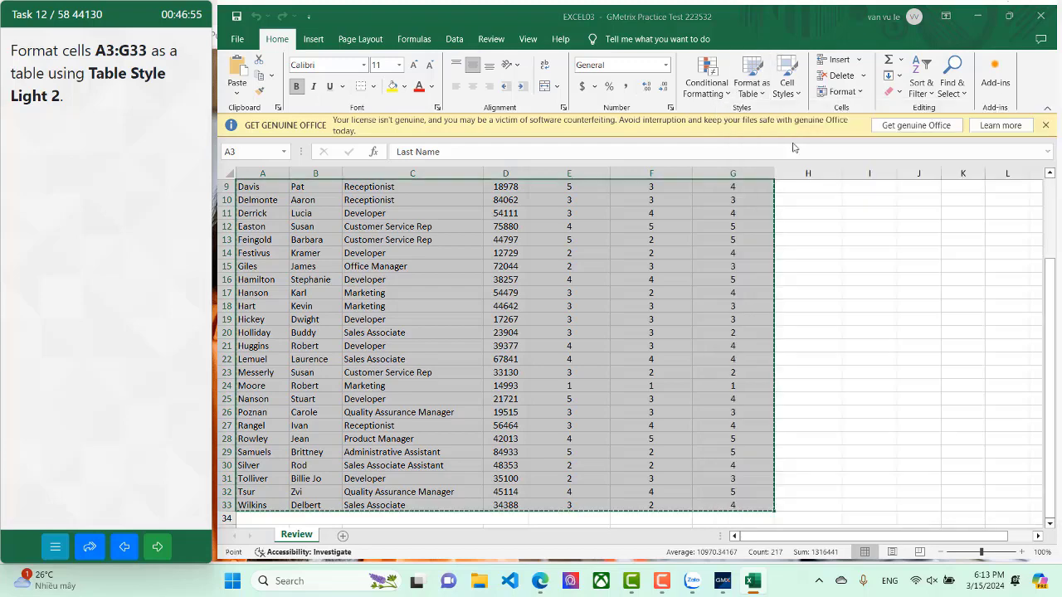
{"action": "left_click", "coordinate": [704, 283]}
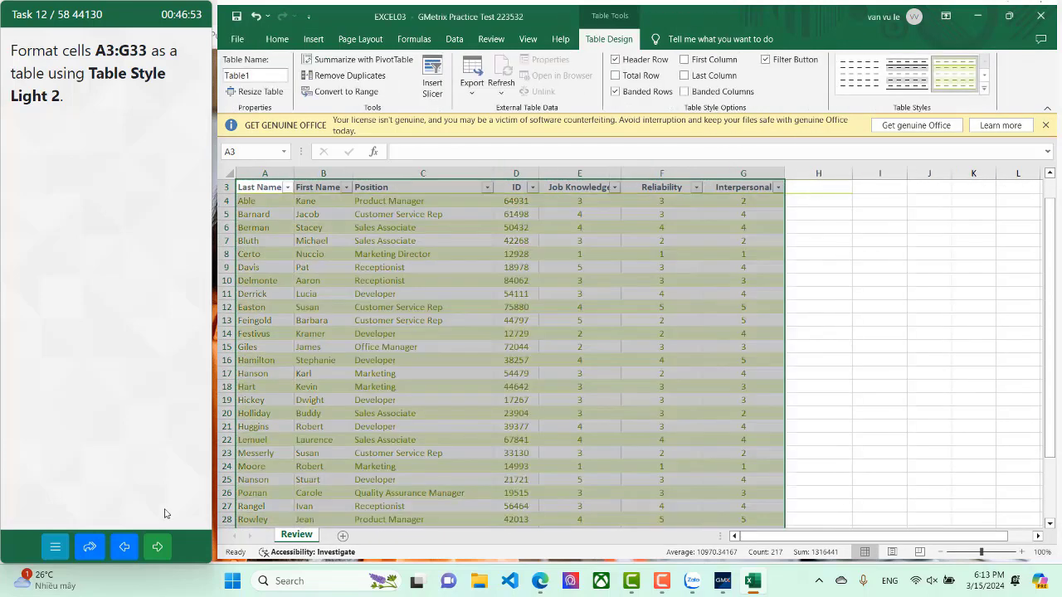
{"action": "left_click", "coordinate": [157, 547]}
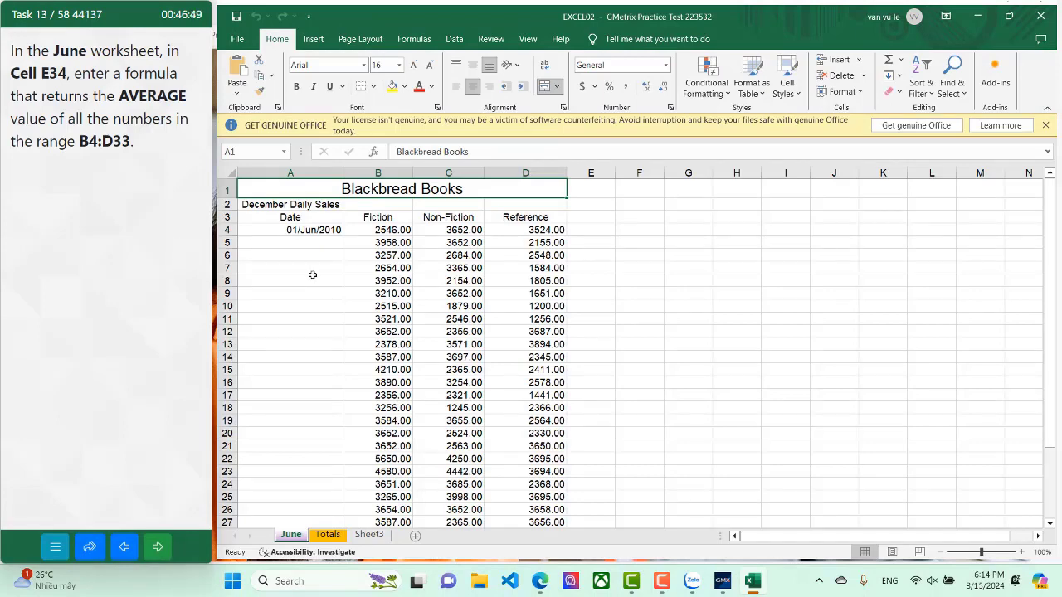
Step: Enter an AVERAGE formula for the range B4:D33 in cell E34 of the June worksheet, and advance to the next task
{"action": "scroll", "coordinate": [313, 275], "scroll_direction": "down", "scroll_amount": 6}
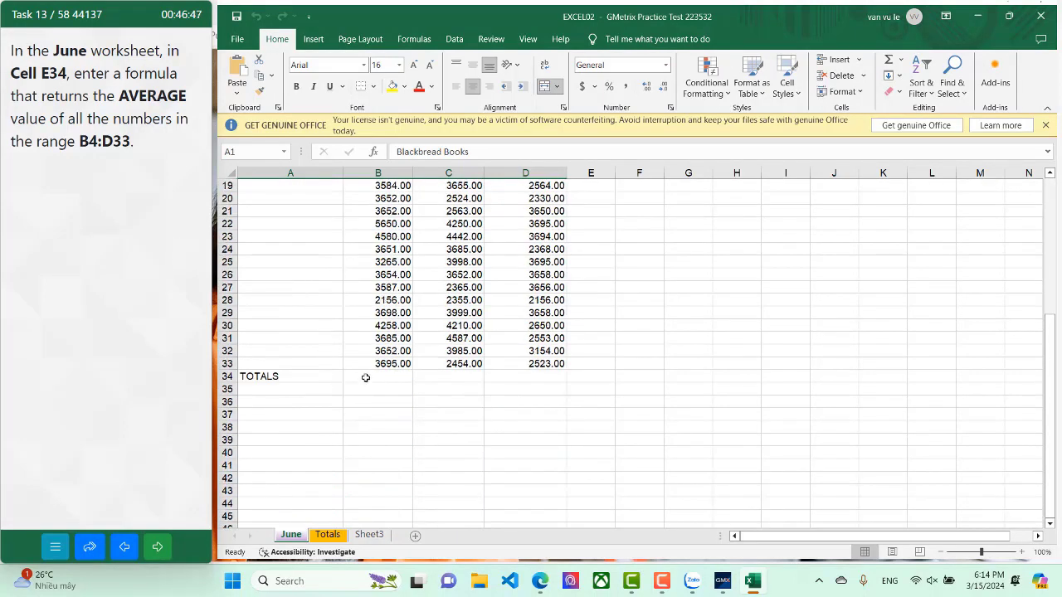
{"action": "left_click", "coordinate": [588, 378]}
{"action": "type", "text": "="}
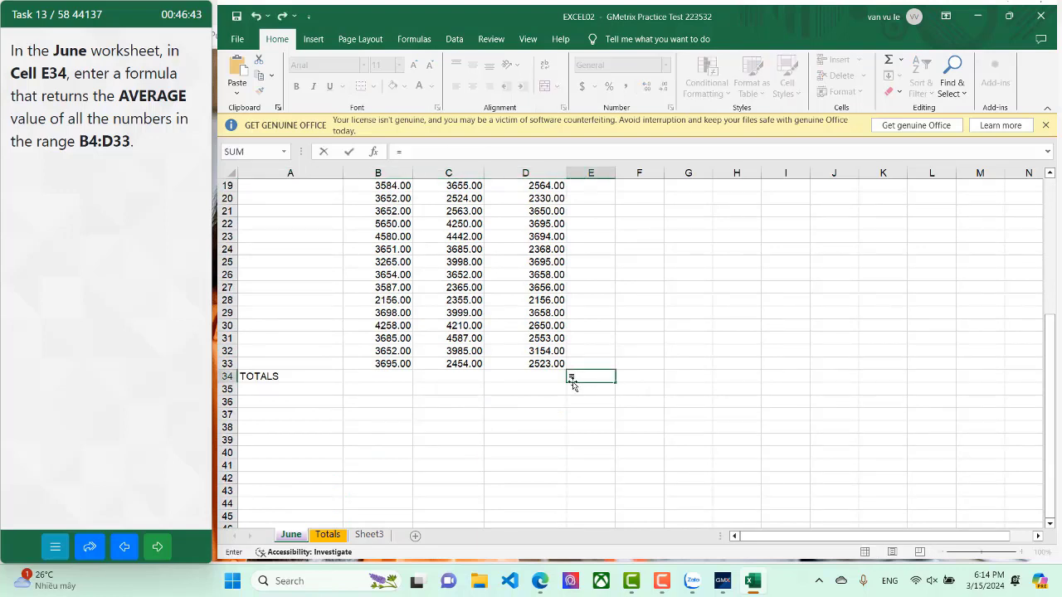
{"action": "type", "text": "aver"}
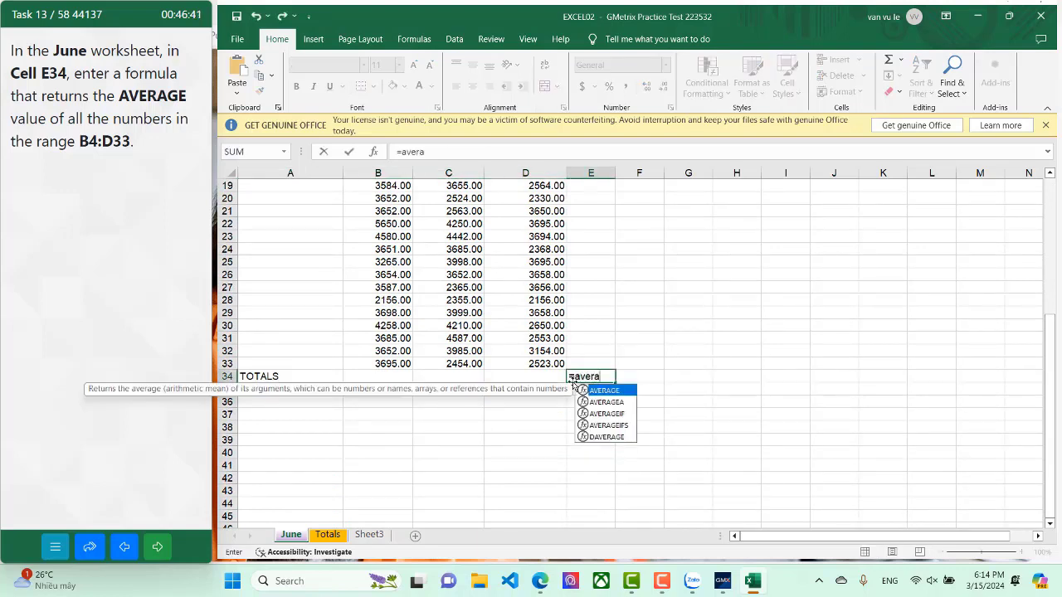
{"action": "type", "text": "a"}
{"action": "key", "text": "Tab"}
{"action": "scroll", "coordinate": [489, 347], "scroll_direction": "up", "scroll_amount": 6}
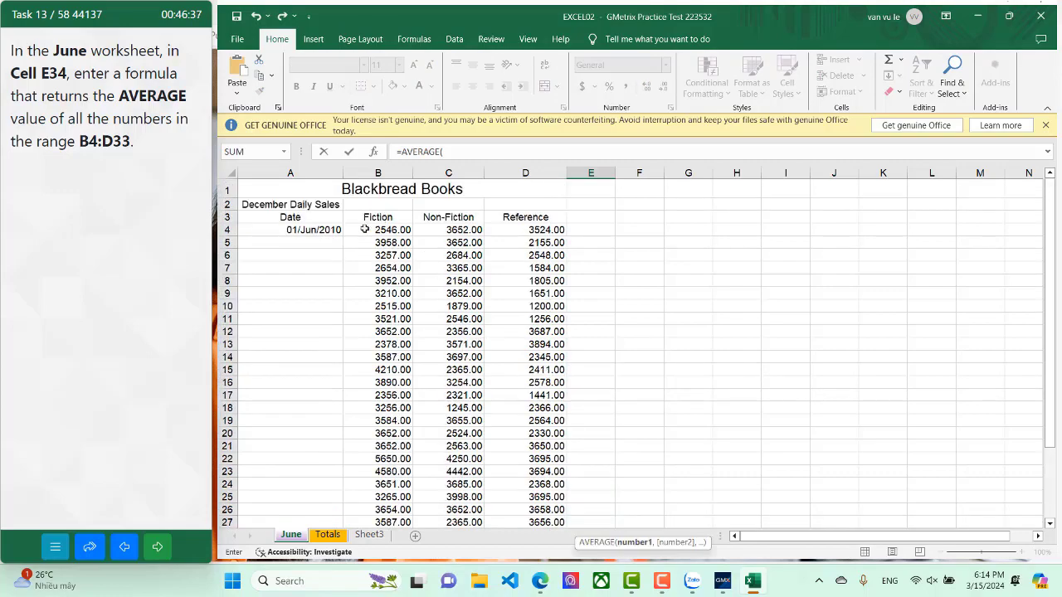
{"action": "left_click_drag", "start_coordinate": [364, 230], "coordinate": [657, 508]}
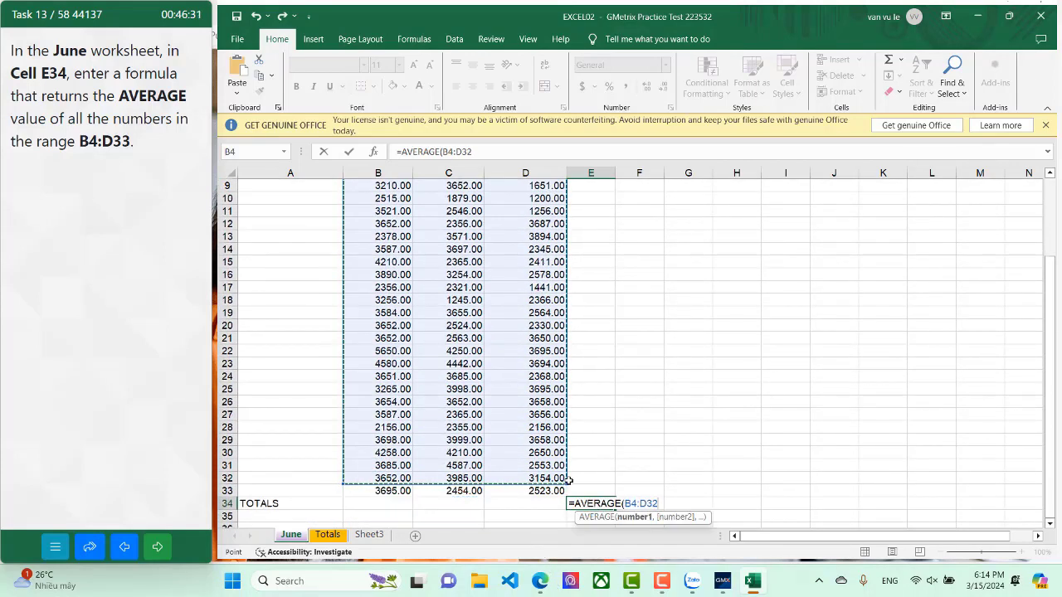
{"action": "left_click", "coordinate": [567, 493]}
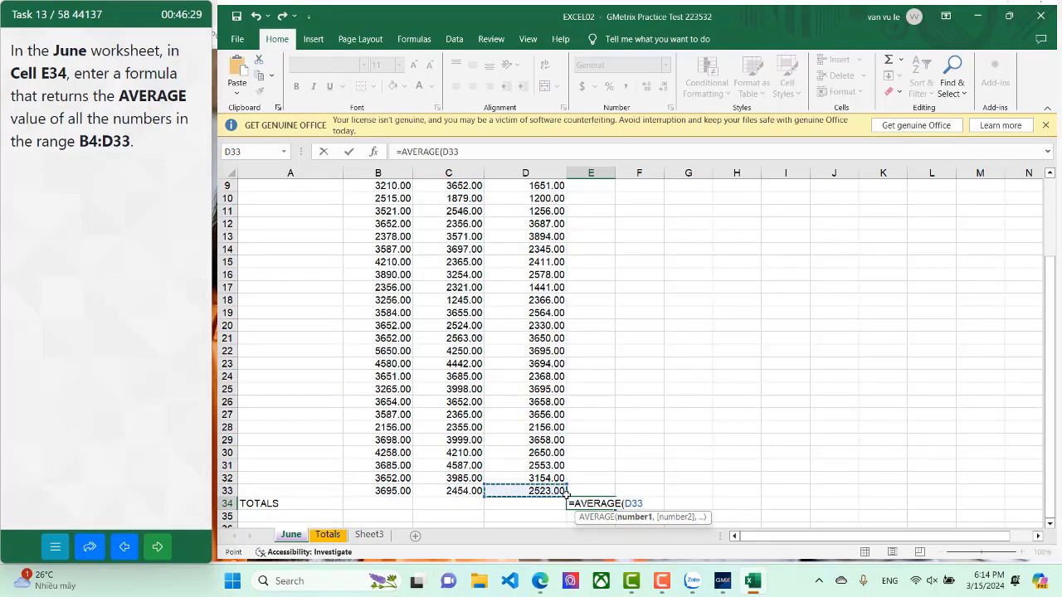
{"action": "left_click_drag", "start_coordinate": [501, 493], "coordinate": [368, 227]}
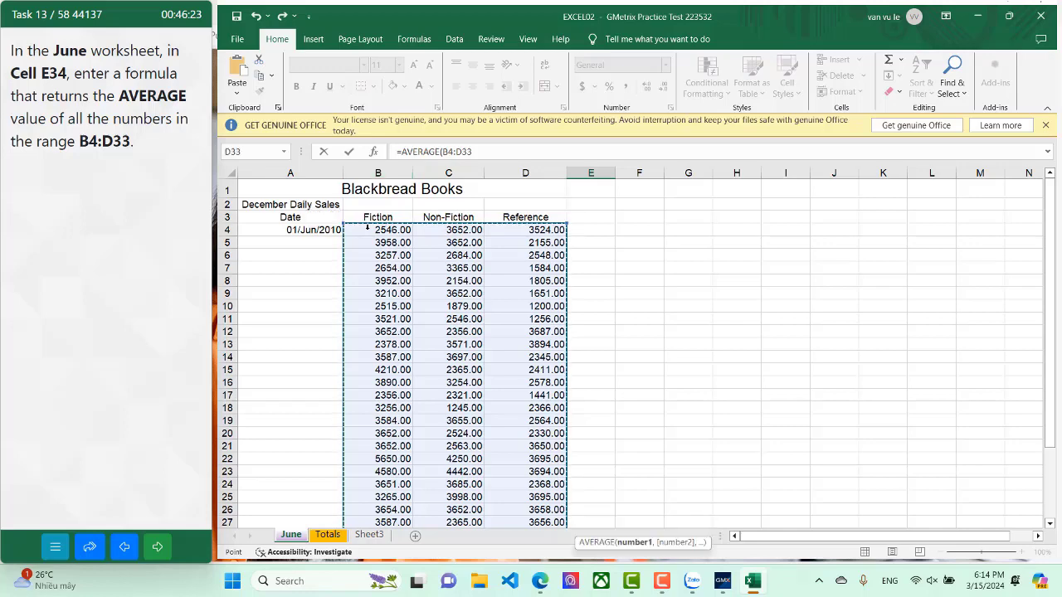
{"action": "key", "text": "Return"}
{"action": "left_click", "coordinate": [160, 543]}
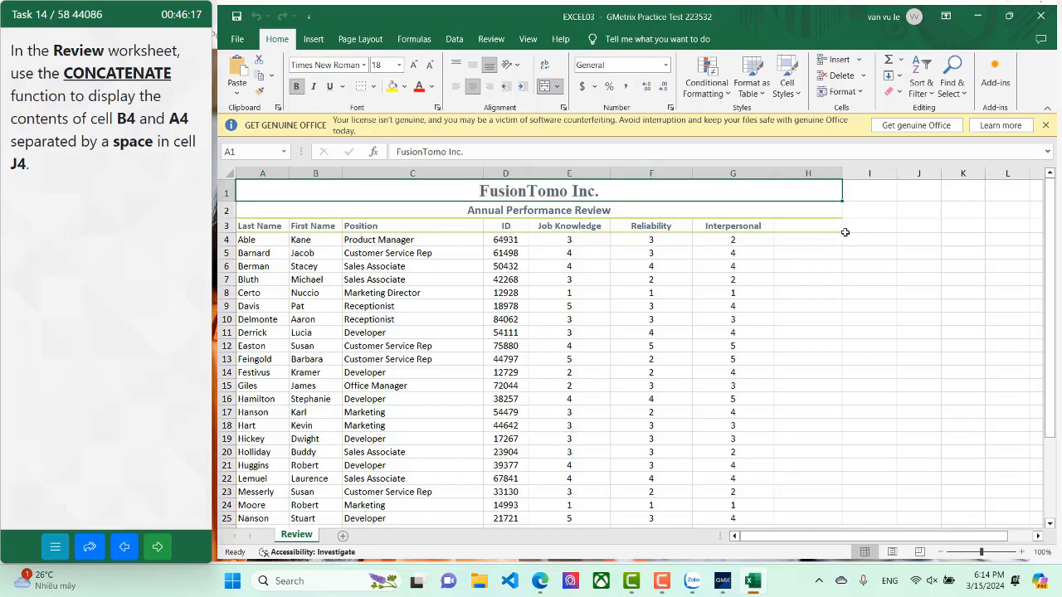
Step: Join B4 and A4 with a space between them in cell J4 of the Review worksheet using CONCATENATE, and advance to the next task
{"action": "left_click", "coordinate": [913, 238]}
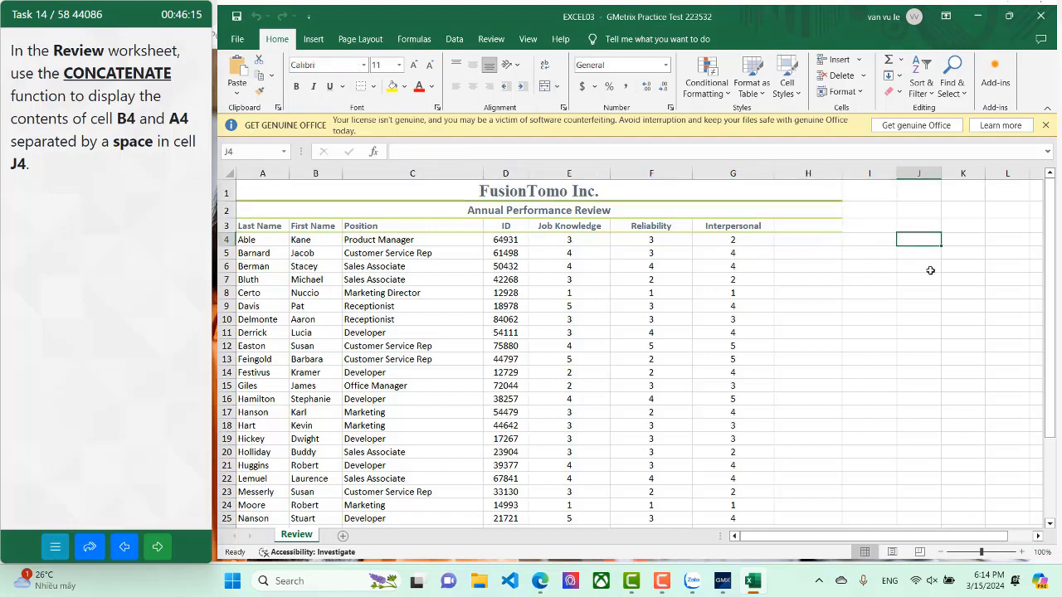
{"action": "type", "text": "=conca"}
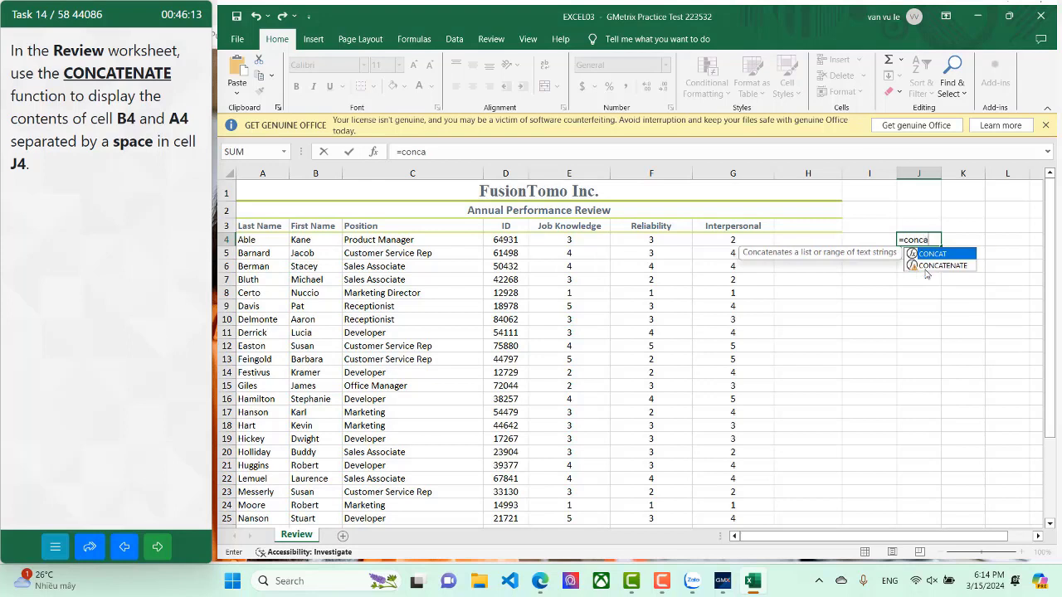
{"action": "double_click", "coordinate": [925, 268]}
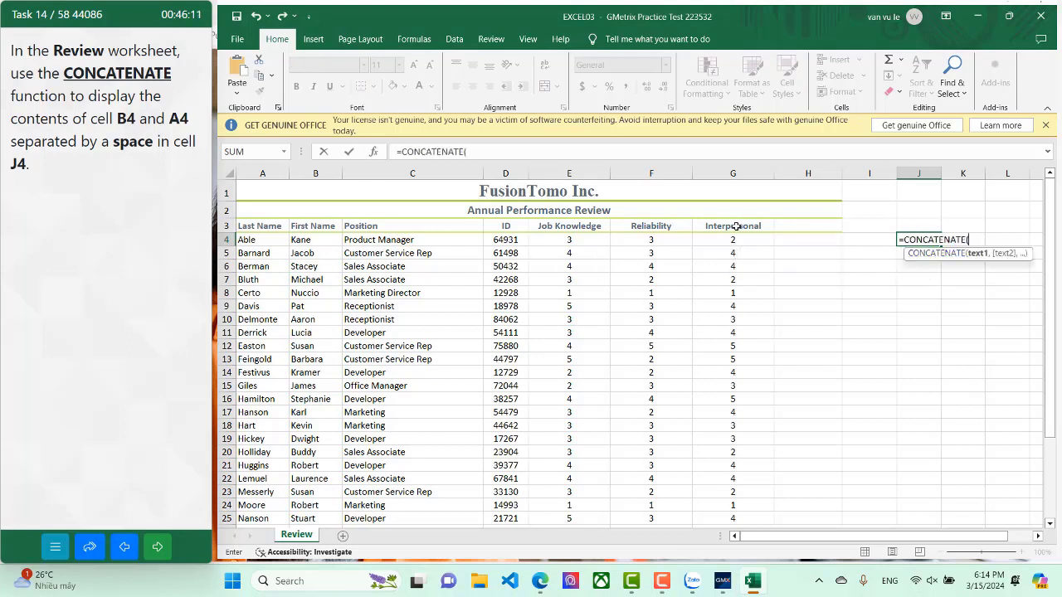
{"action": "left_click", "coordinate": [313, 243]}
{"action": "type", "text": ","}
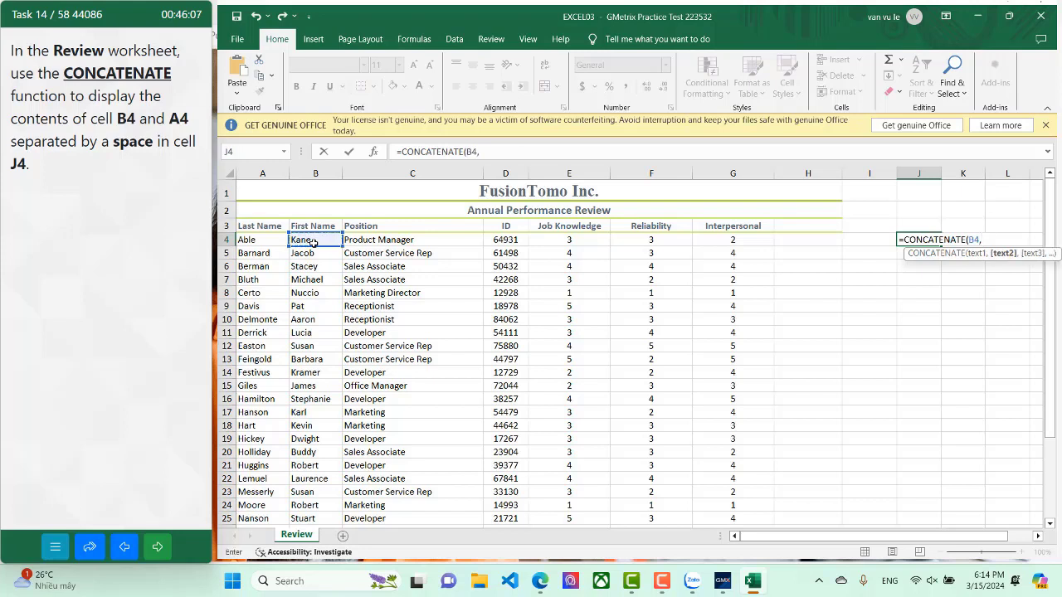
{"action": "type", "text": " \" \","}
{"action": "left_click", "coordinate": [257, 240]}
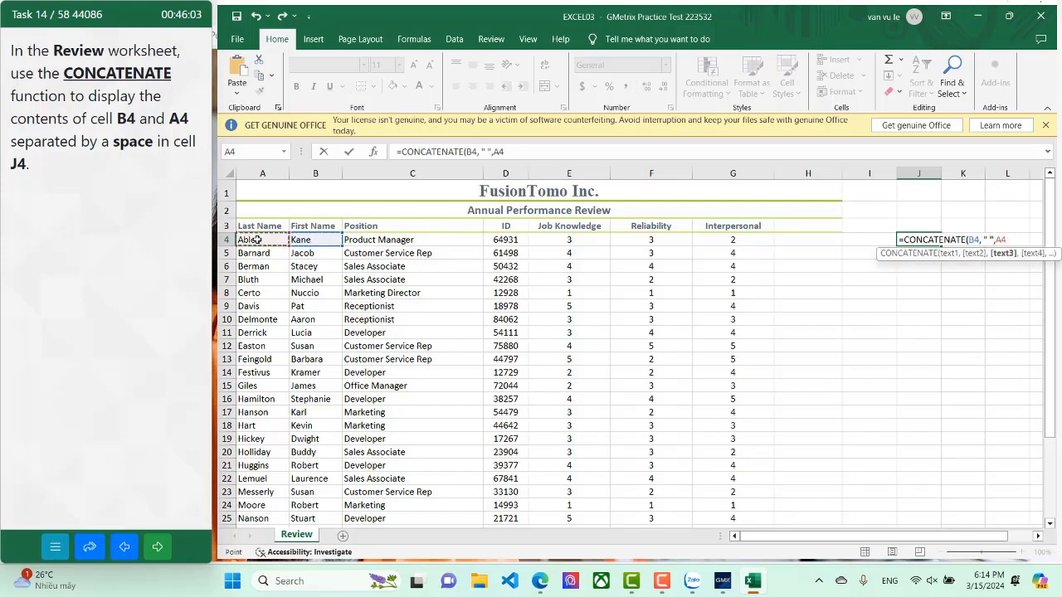
{"action": "key", "text": "Return"}
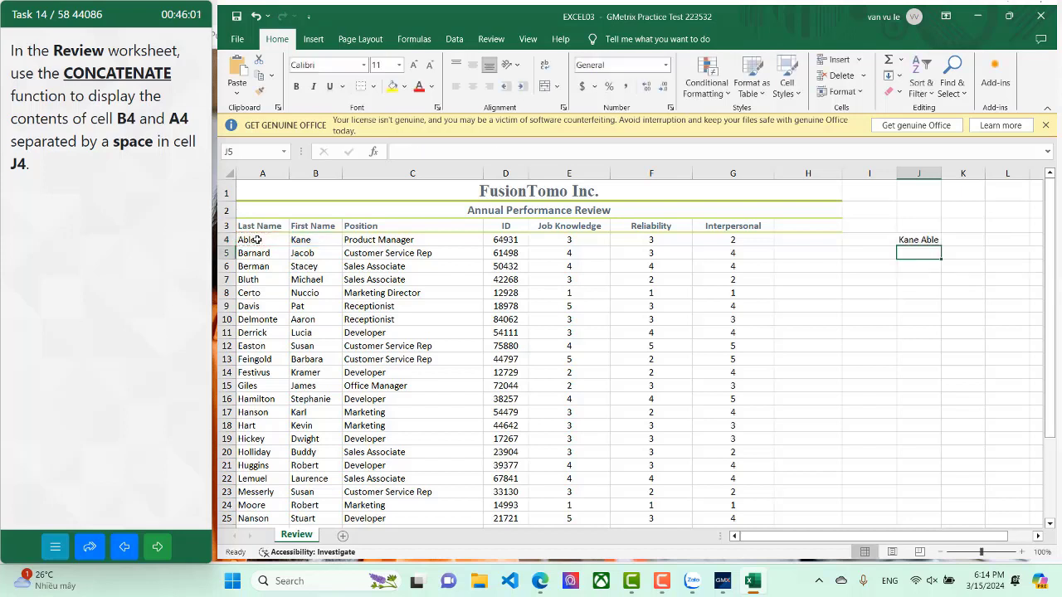
{"action": "left_click", "coordinate": [157, 547]}
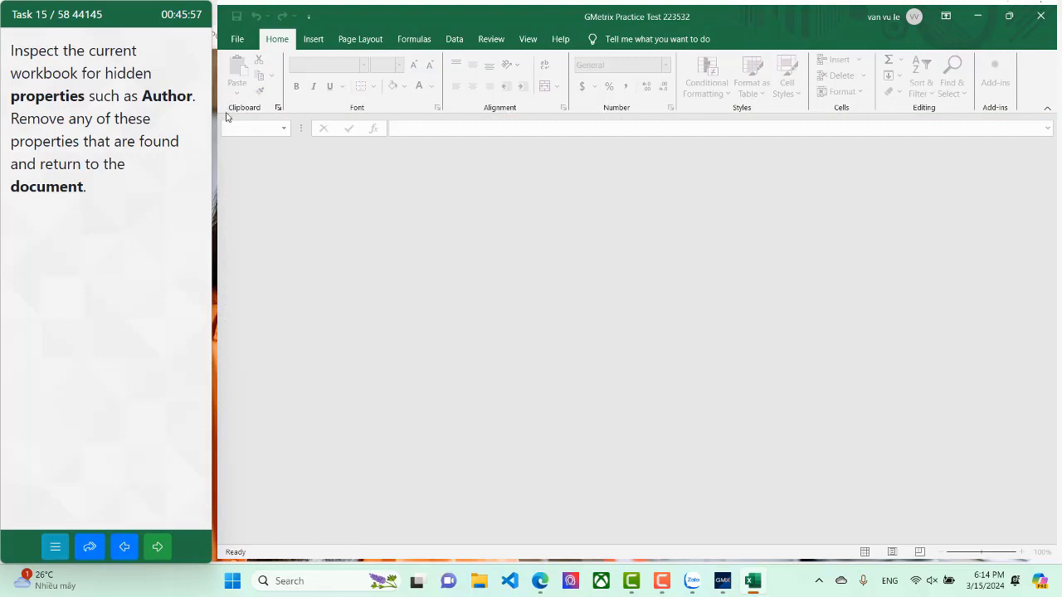
{"action": "left_click", "coordinate": [238, 39]}
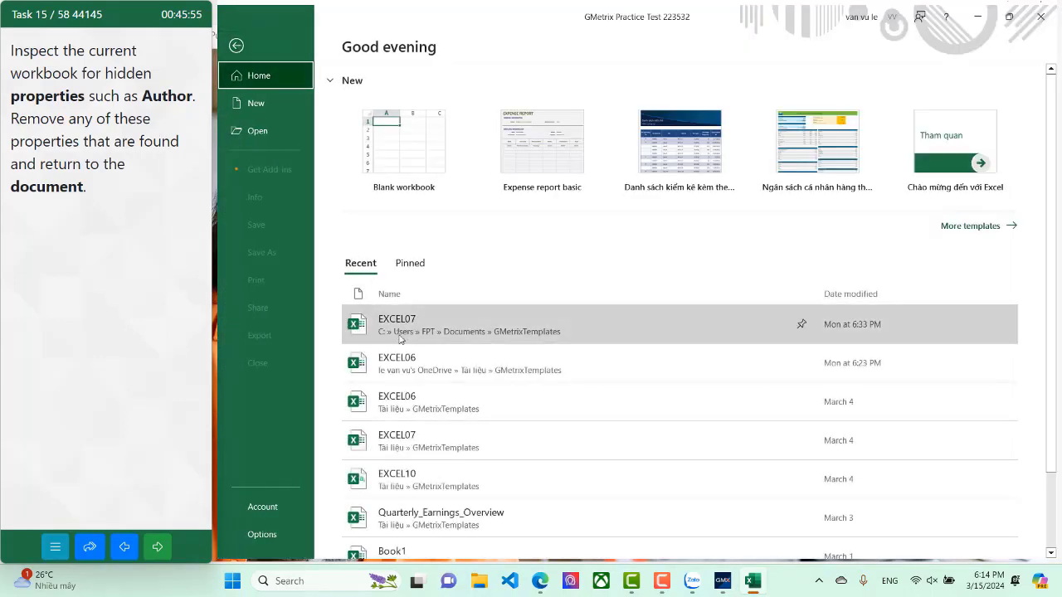
{"action": "left_click", "coordinate": [236, 48]}
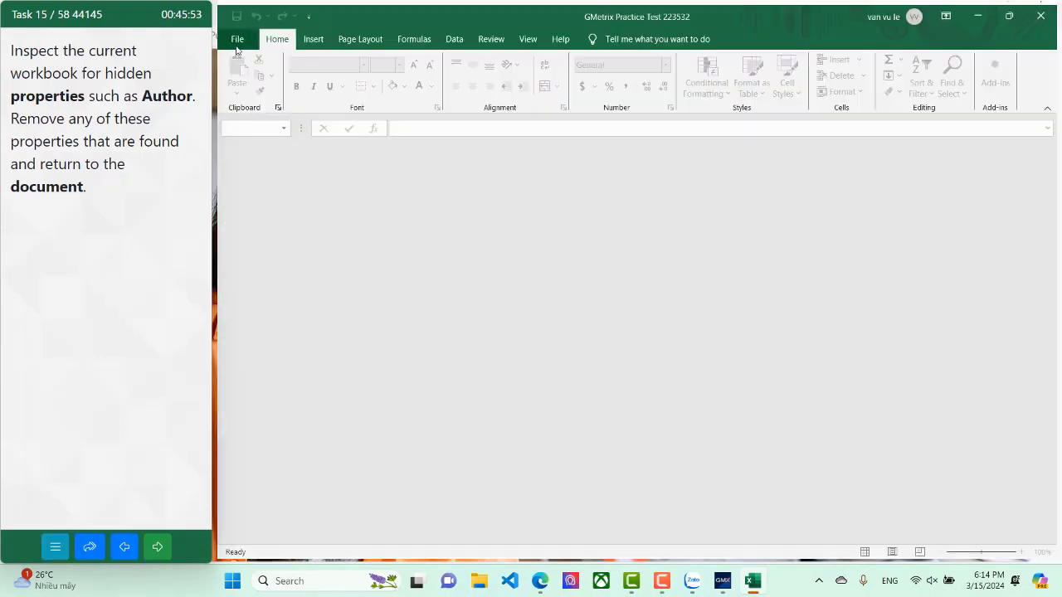
{"action": "left_click", "coordinate": [237, 41]}
{"action": "key", "text": "Escape"}
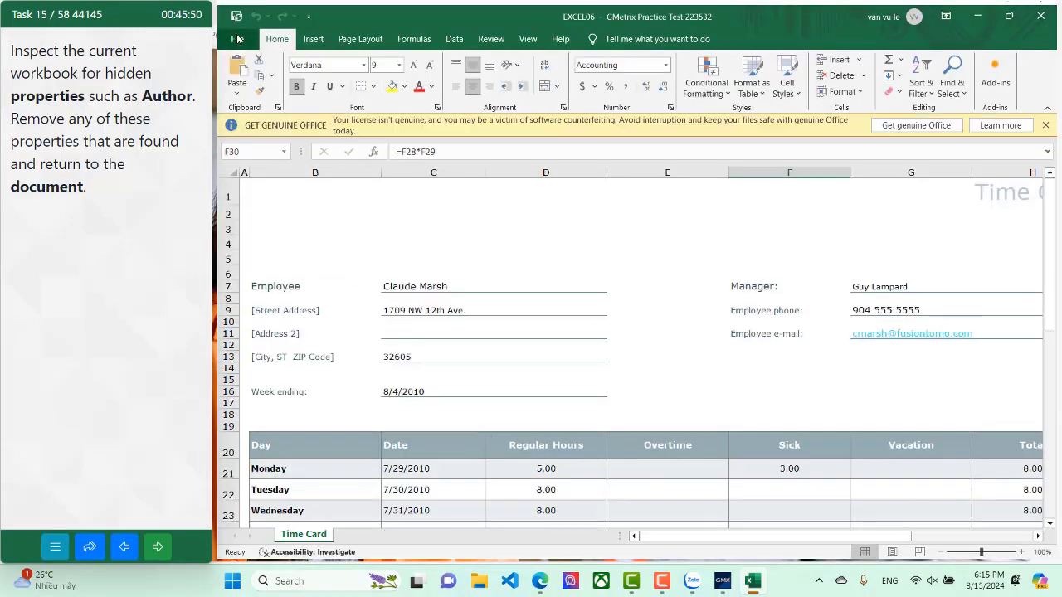
Step: Save the time card workbook and inspect it for hidden properties with the Document Inspector
{"action": "left_click", "coordinate": [238, 40]}
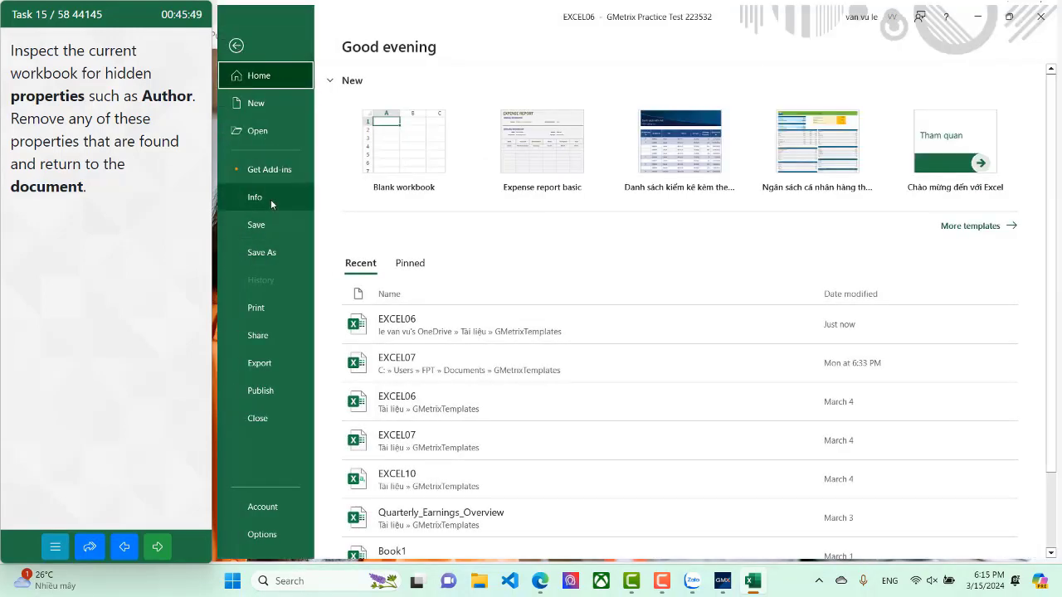
{"action": "left_click", "coordinate": [271, 199]}
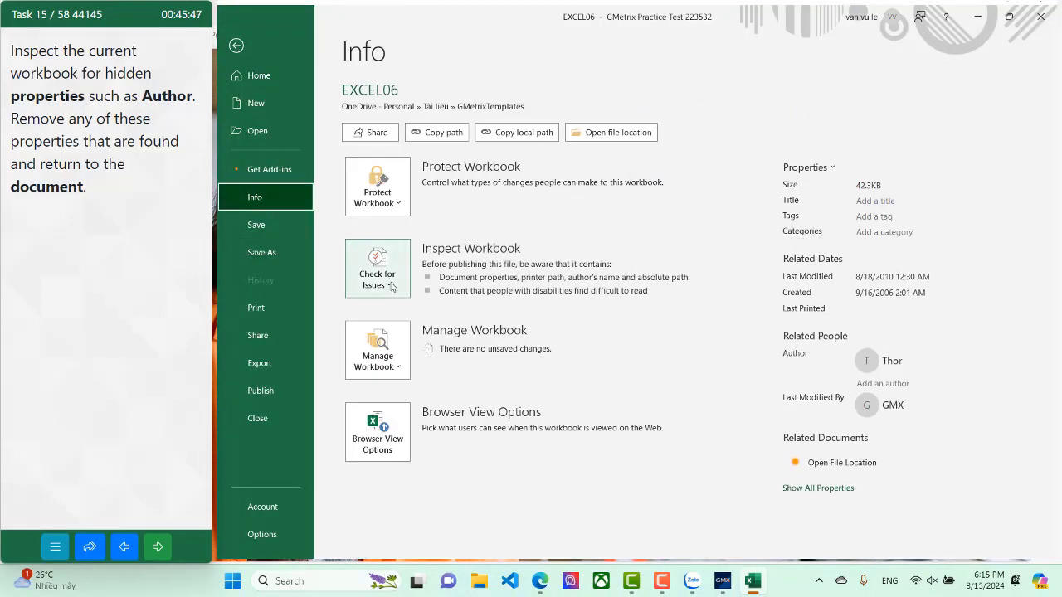
{"action": "left_click", "coordinate": [391, 286]}
{"action": "left_click", "coordinate": [394, 308]}
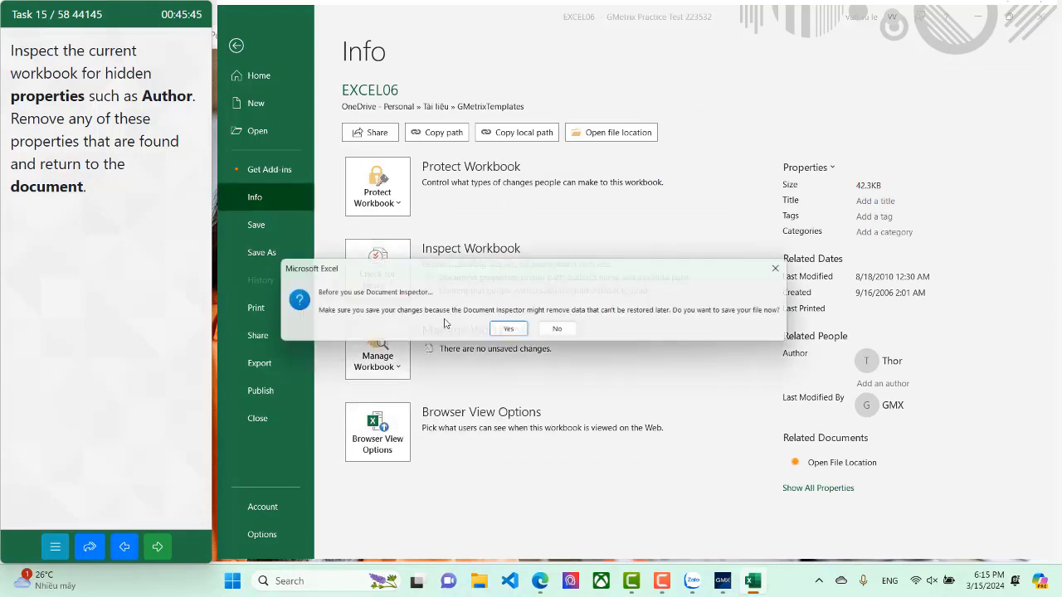
{"action": "left_click", "coordinate": [521, 335]}
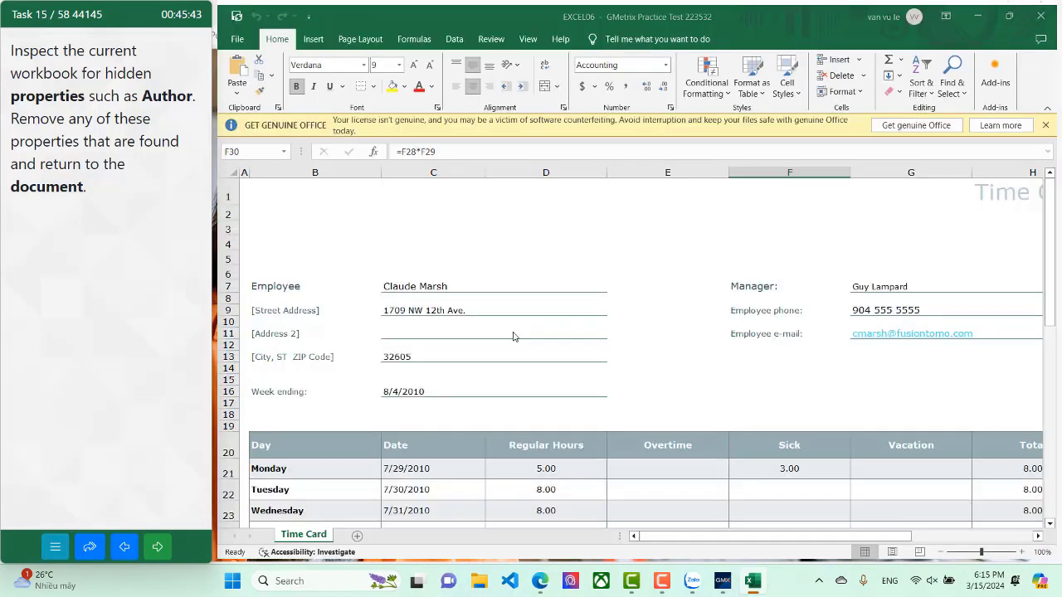
{"action": "left_click", "coordinate": [739, 438]}
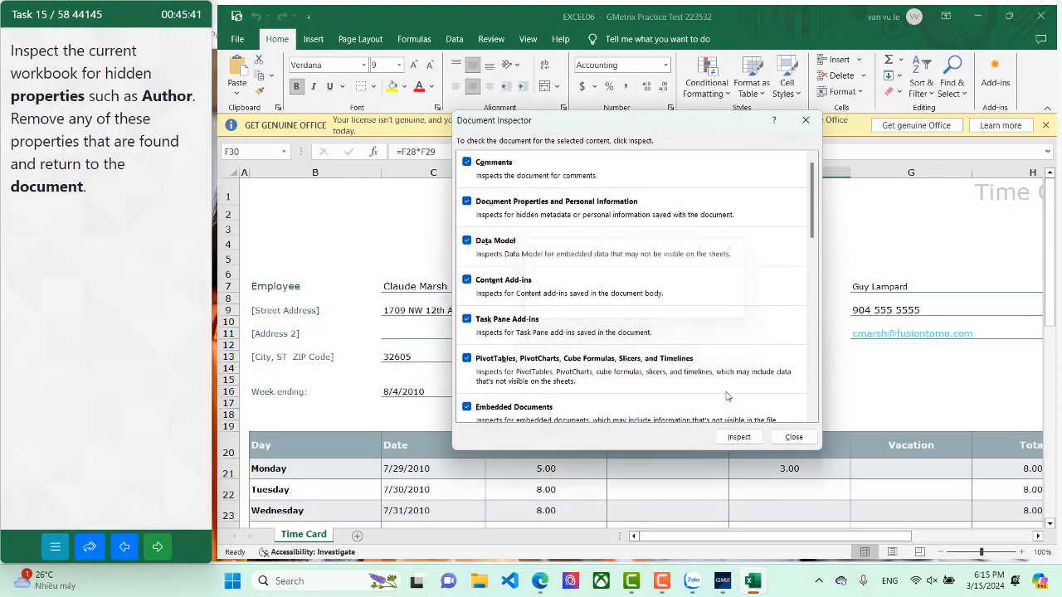
Step: Remove all document properties and personal information, start a reinspection, and close the Document Inspector
{"action": "left_click", "coordinate": [775, 202]}
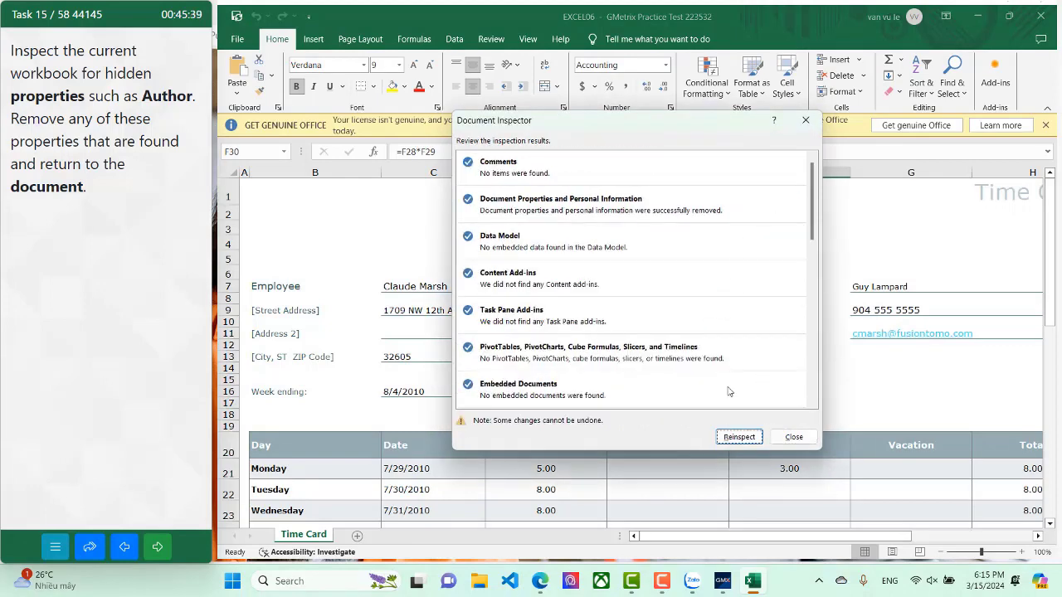
{"action": "left_click", "coordinate": [739, 439]}
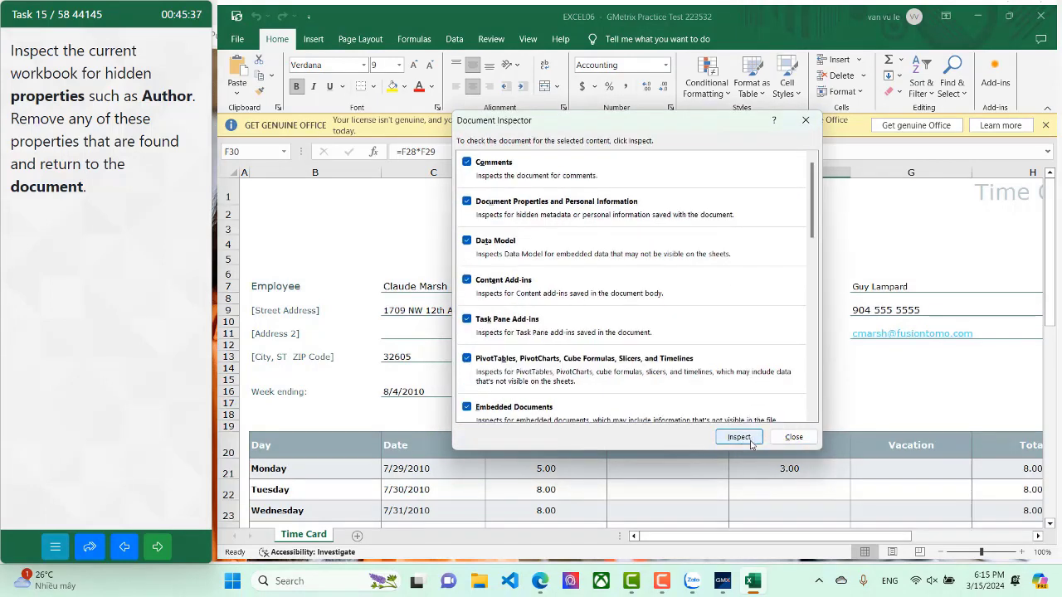
{"action": "left_click", "coordinate": [757, 437]}
{"action": "left_click", "coordinate": [792, 437]}
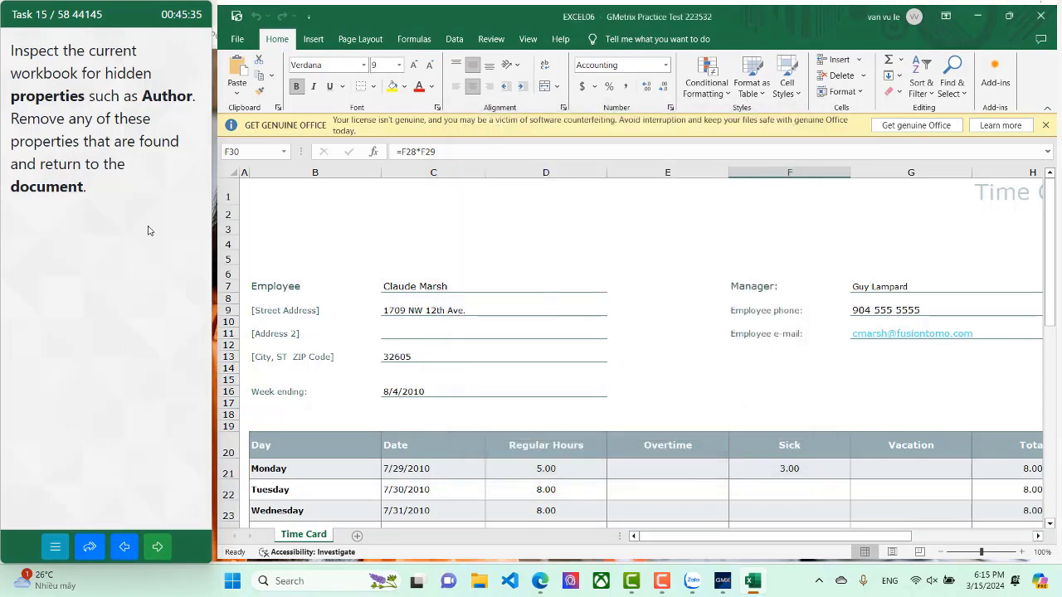
Step: Check the workbook's author information, return to the worksheet, and advance to the next task
{"action": "left_click", "coordinate": [237, 39]}
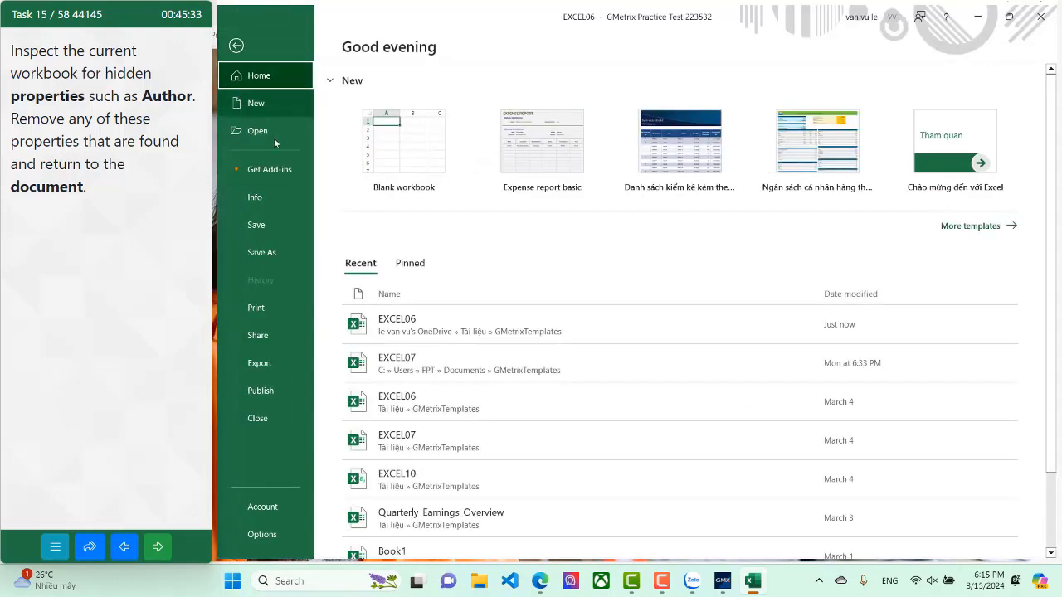
{"action": "left_click", "coordinate": [282, 208]}
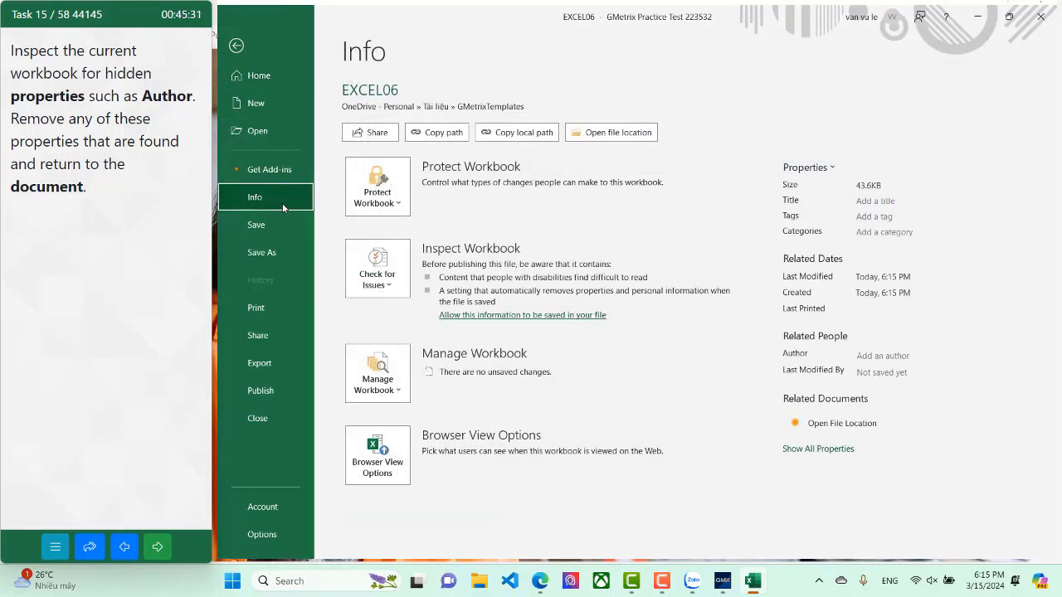
{"action": "left_click", "coordinate": [266, 53]}
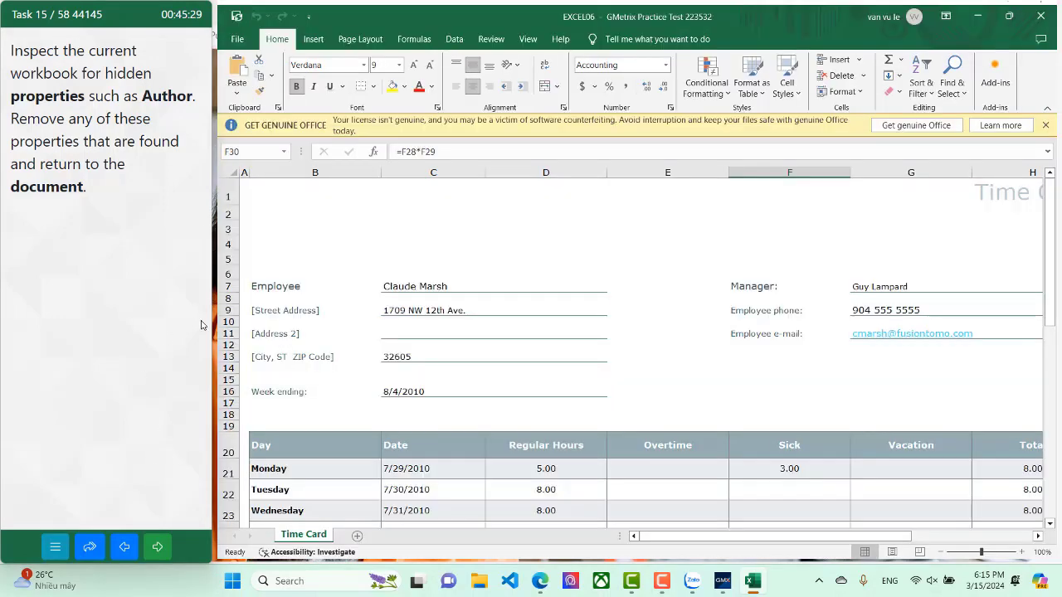
{"action": "left_click", "coordinate": [165, 545]}
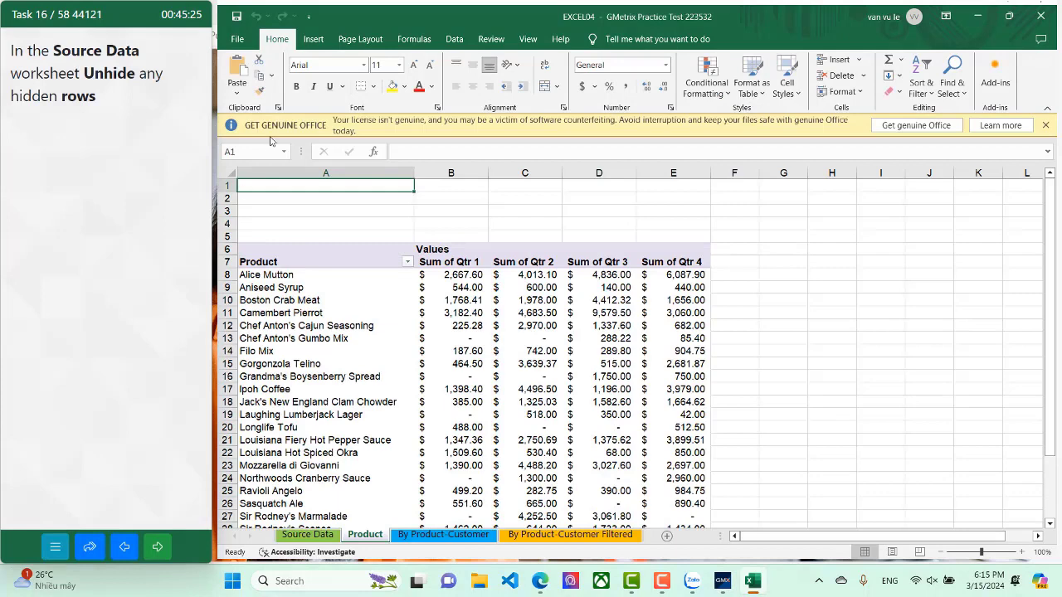
Step: Unhide all hidden rows in the Source Data worksheet and advance to the next task
{"action": "left_click", "coordinate": [316, 534]}
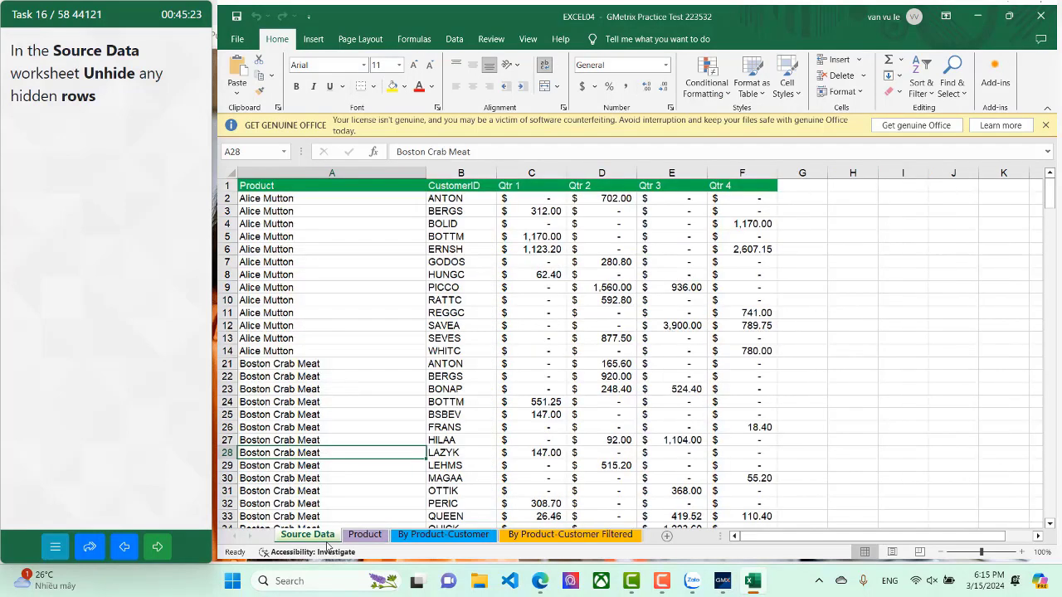
{"action": "left_click", "coordinate": [924, 97]}
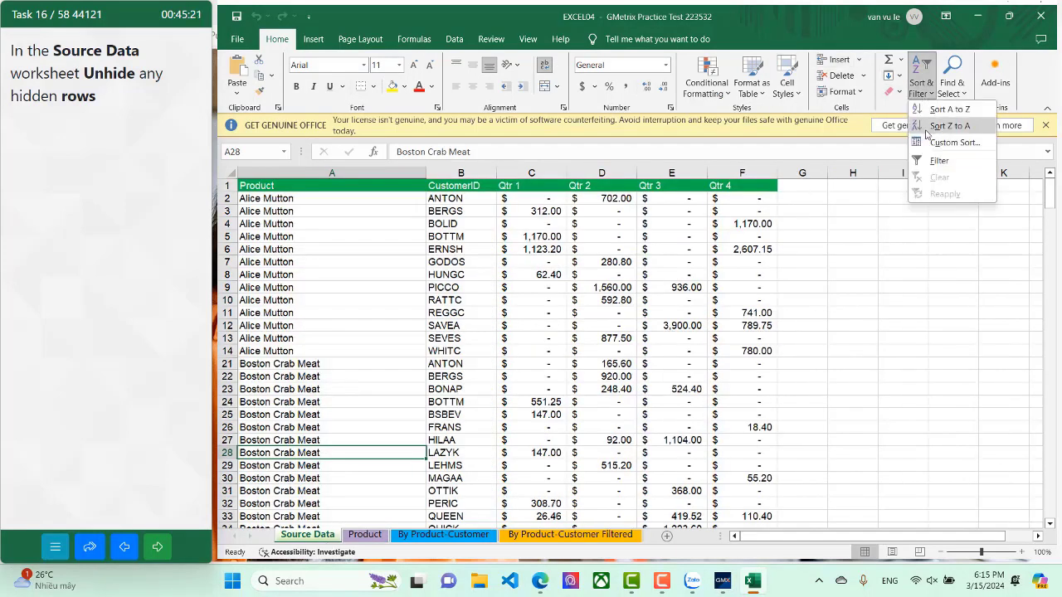
{"action": "left_click", "coordinate": [855, 94]}
{"action": "mouse_move", "coordinate": [863, 231]}
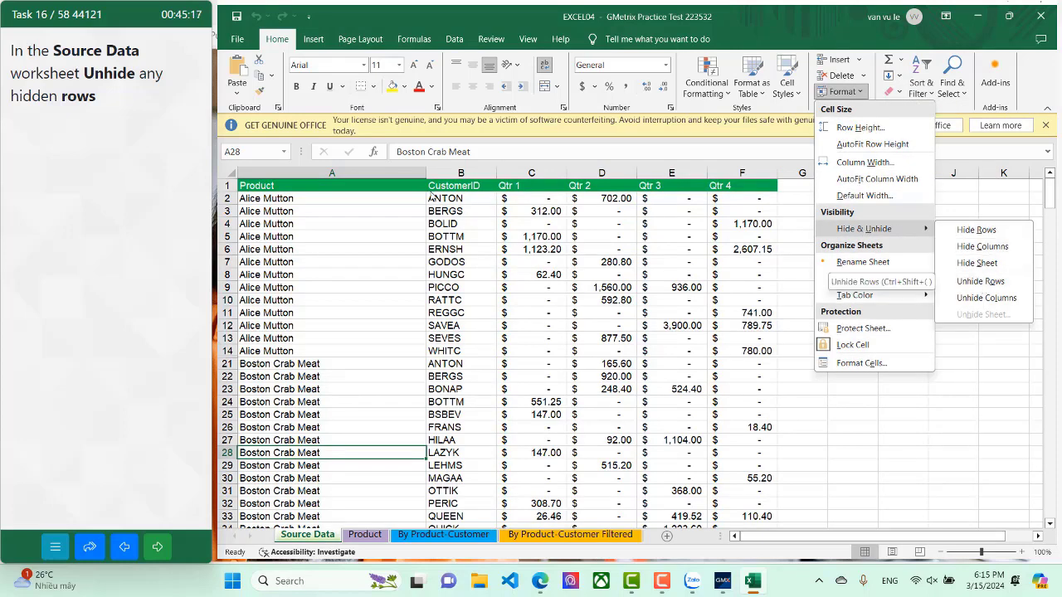
{"action": "left_click", "coordinate": [230, 175]}
{"action": "left_click", "coordinate": [230, 175]}
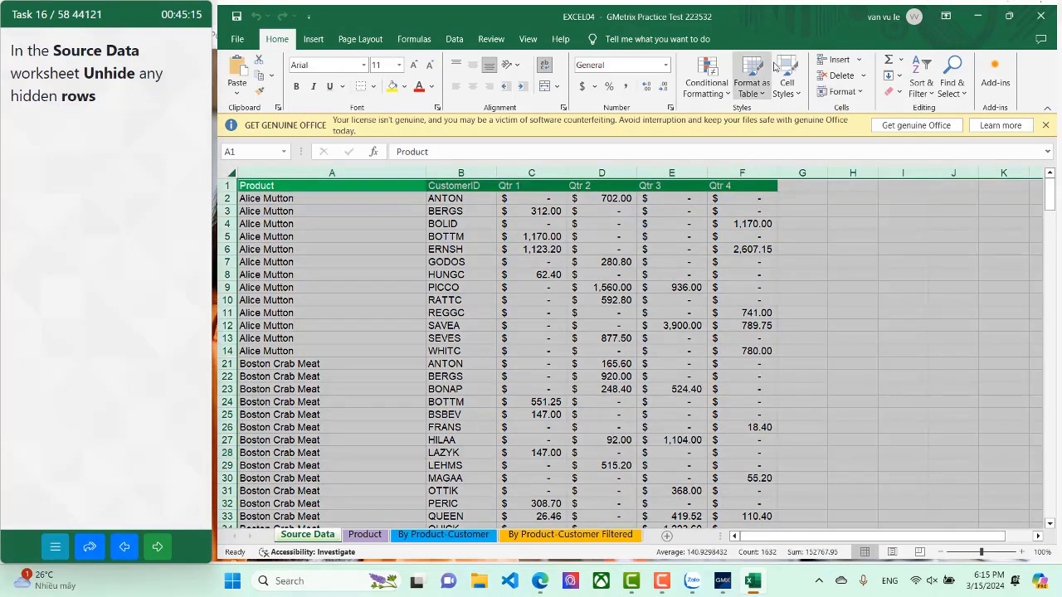
{"action": "left_click", "coordinate": [843, 92]}
{"action": "mouse_move", "coordinate": [925, 235]}
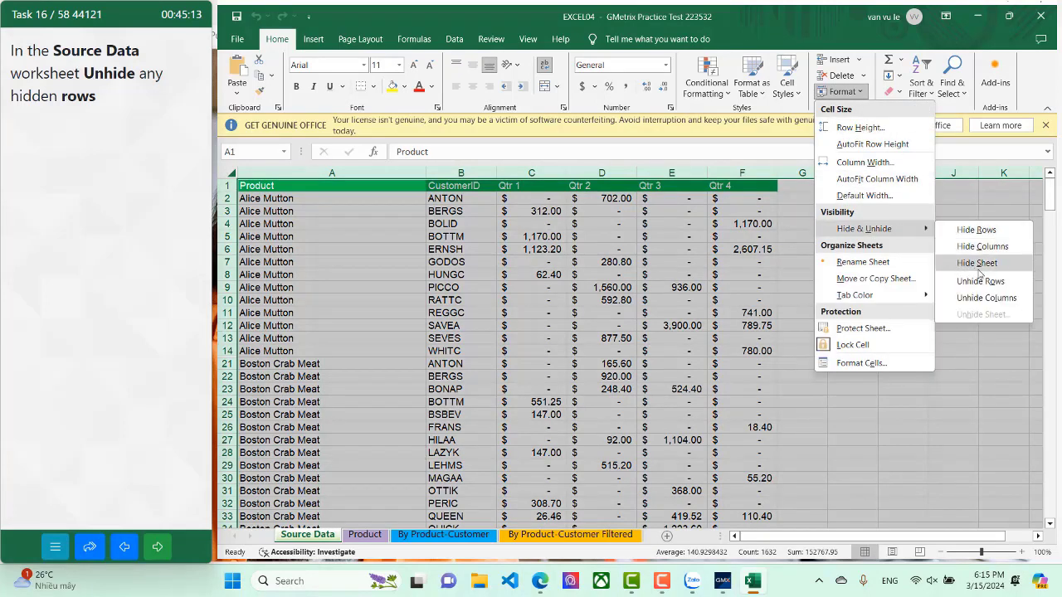
{"action": "left_click", "coordinate": [992, 283]}
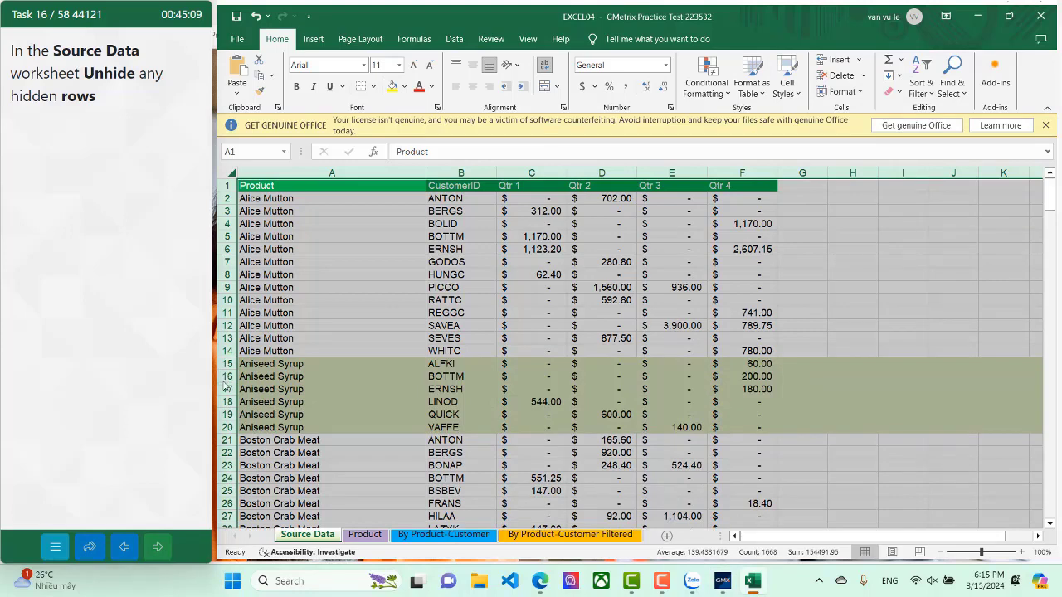
{"action": "left_click", "coordinate": [156, 547]}
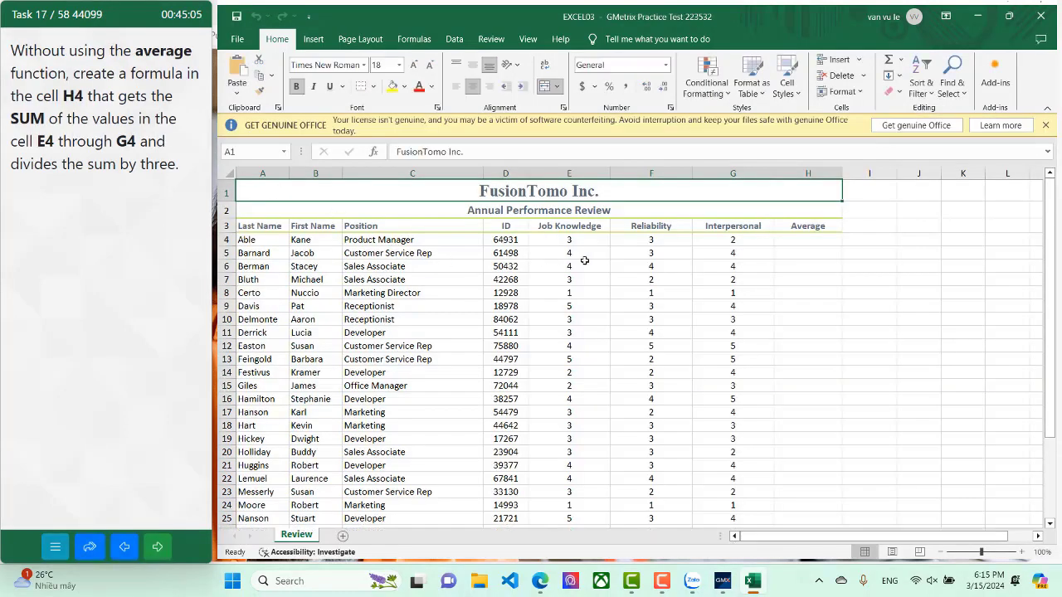
Step: Enter the formula =SUM(E4:G4)/3 in cell H4 of the Review worksheet and advance to the next task
{"action": "left_click", "coordinate": [799, 239]}
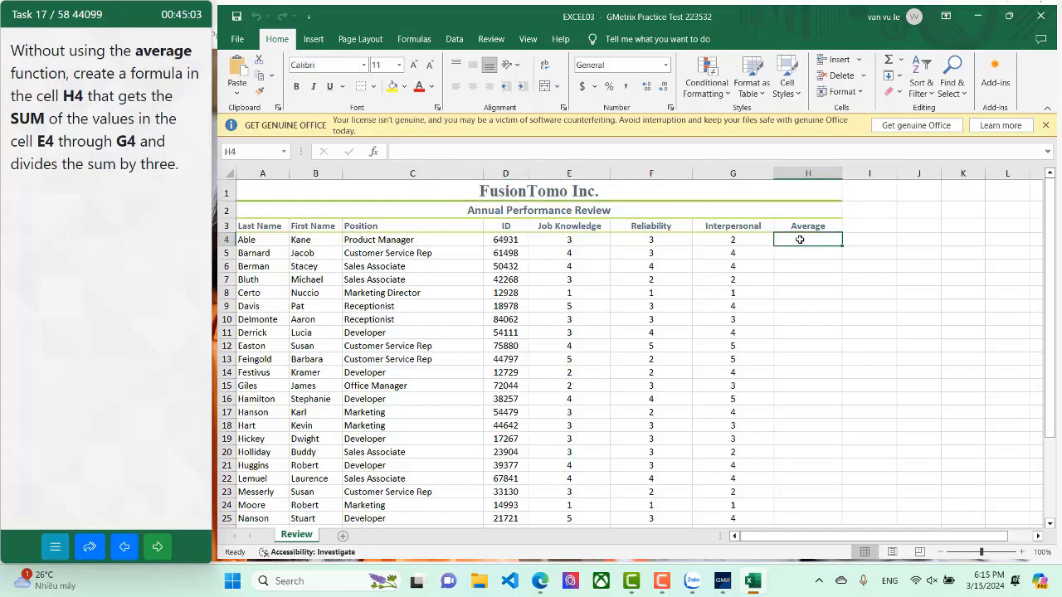
{"action": "type", "text": "=avera"}
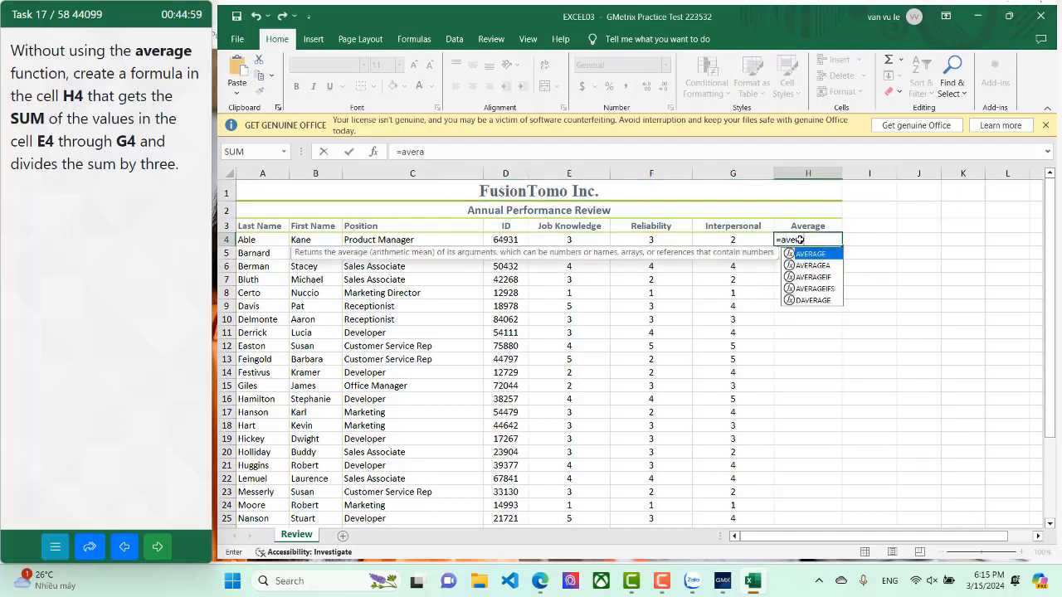
{"action": "key", "text": "BackSpace"}
{"action": "key", "text": "BackSpace"}
{"action": "key", "text": "BackSpace"}
{"action": "key", "text": "BackSpace"}
{"action": "key", "text": "BackSpace"}
{"action": "type", "text": "sum"}
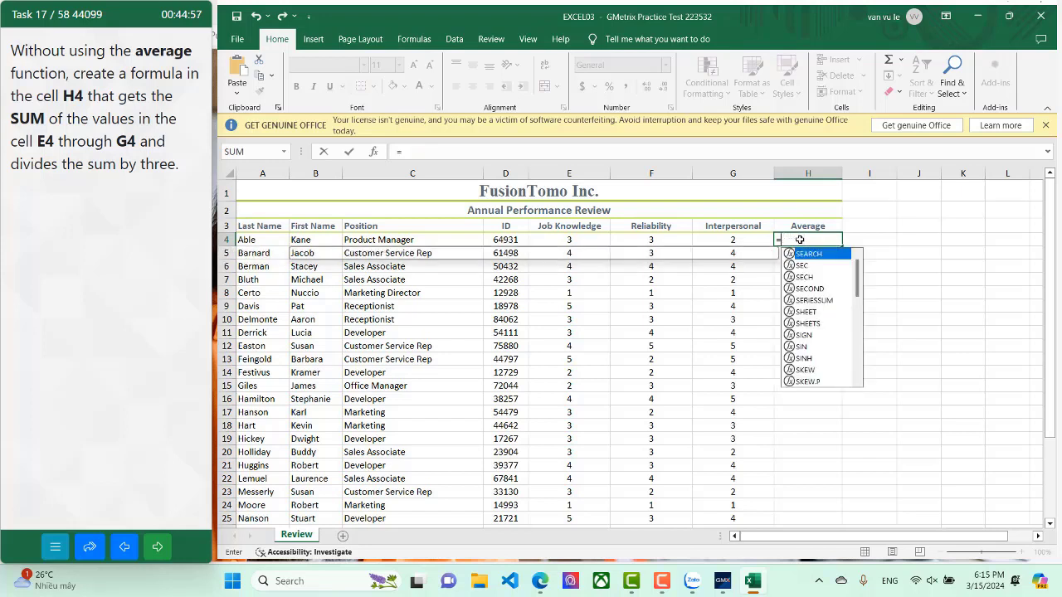
{"action": "type", "text": "("}
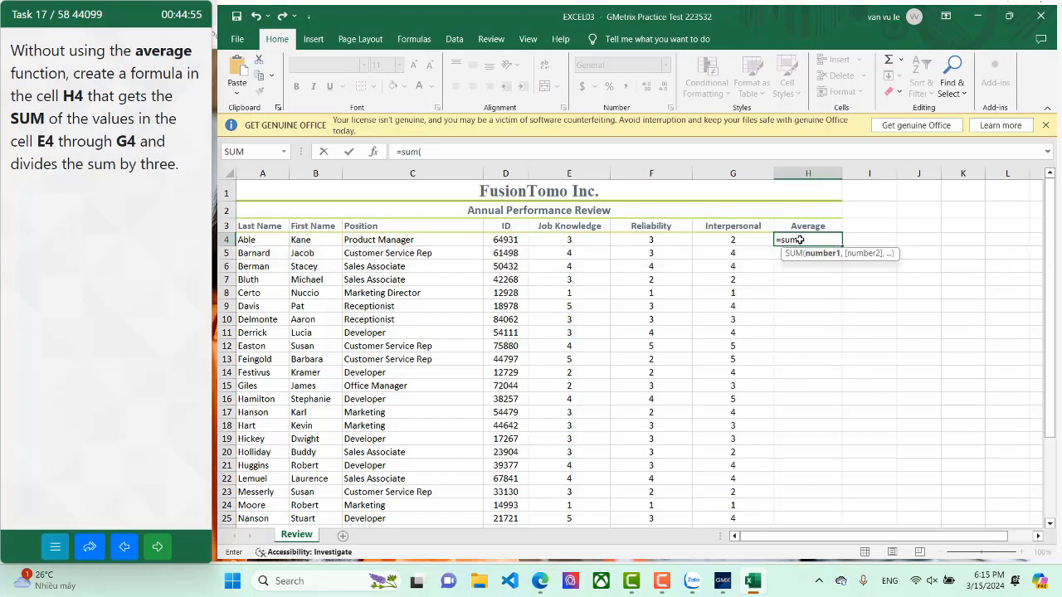
{"action": "left_click_drag", "start_coordinate": [583, 242], "coordinate": [732, 239]}
{"action": "type", "text": ")/3"}
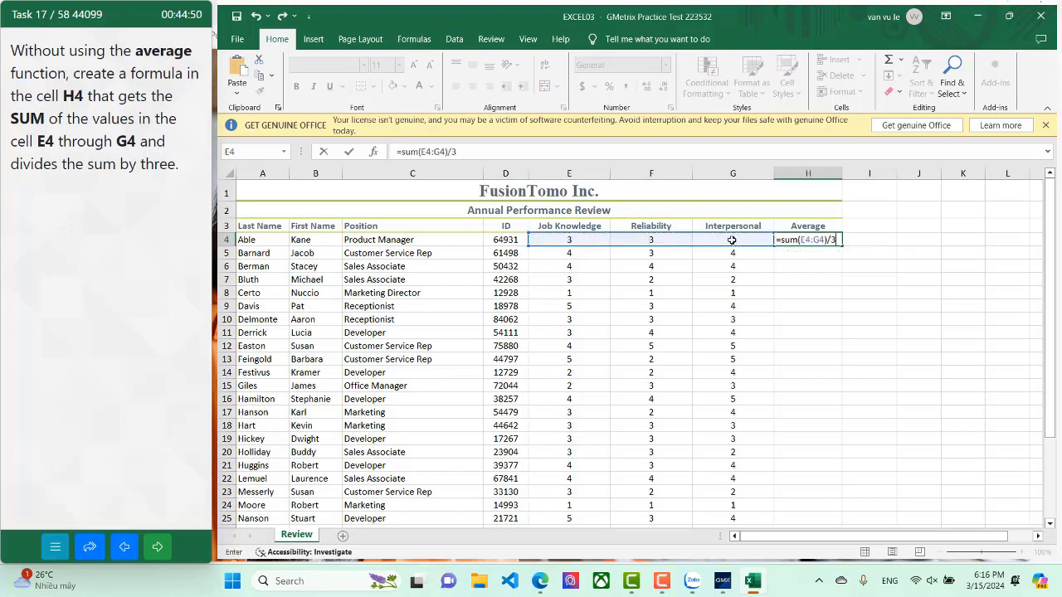
{"action": "key", "text": "Return"}
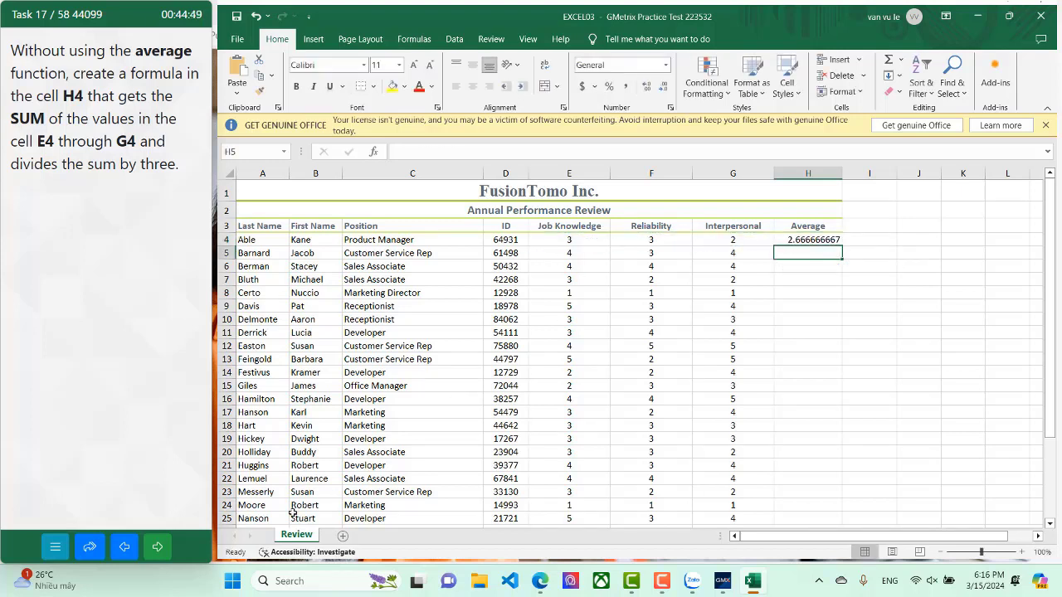
{"action": "left_click", "coordinate": [158, 548]}
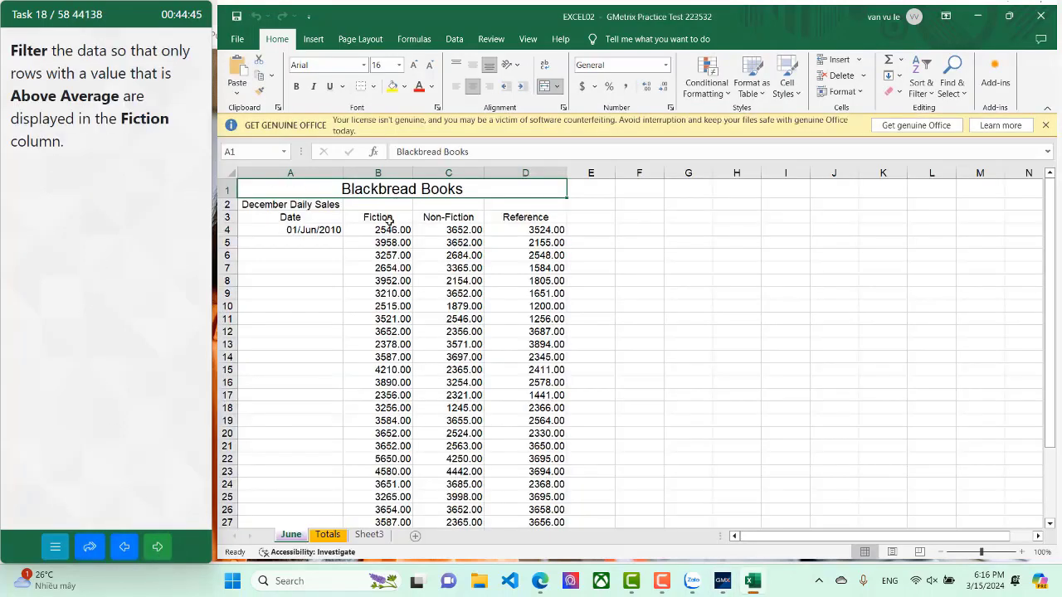
Step: Turn on filtering for the sales data in A3:D34 of the June worksheet
{"action": "left_click", "coordinate": [282, 205]}
{"action": "left_click", "coordinate": [285, 217]}
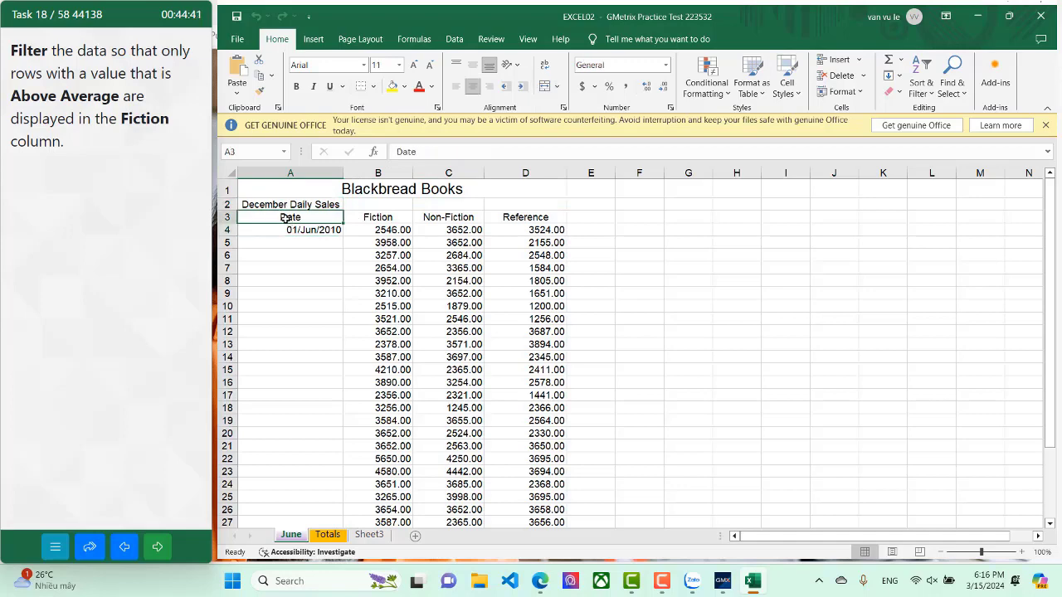
{"action": "key", "text": "ctrl+shift+Down"}
{"action": "key", "text": "ctrl+shift+Down"}
{"action": "key", "text": "ctrl+shift+Right"}
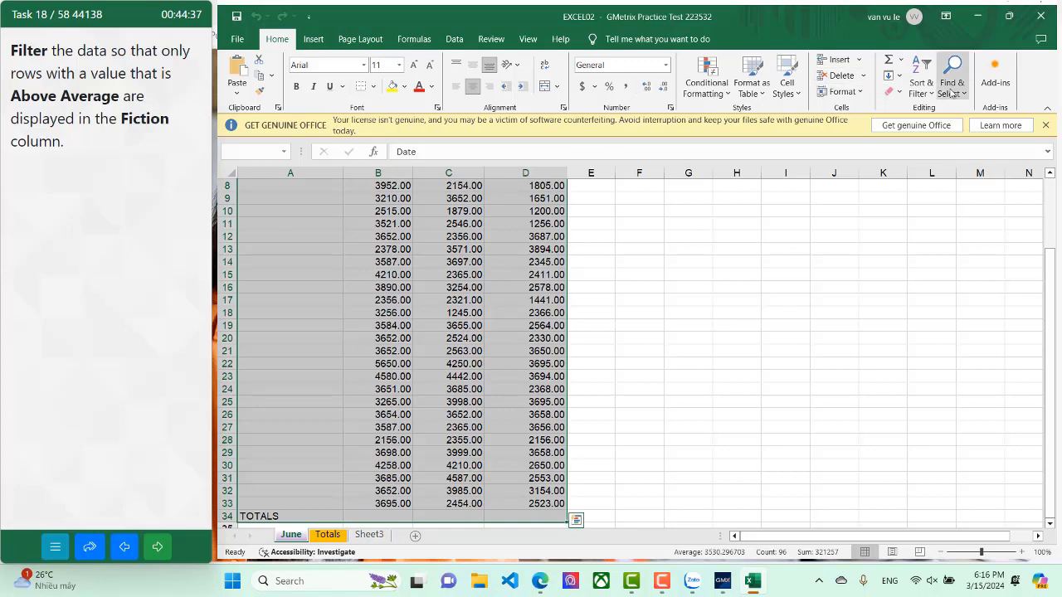
{"action": "left_click", "coordinate": [921, 83]}
{"action": "left_click", "coordinate": [936, 159]}
{"action": "scroll", "coordinate": [512, 304], "scroll_direction": "up", "scroll_amount": 3}
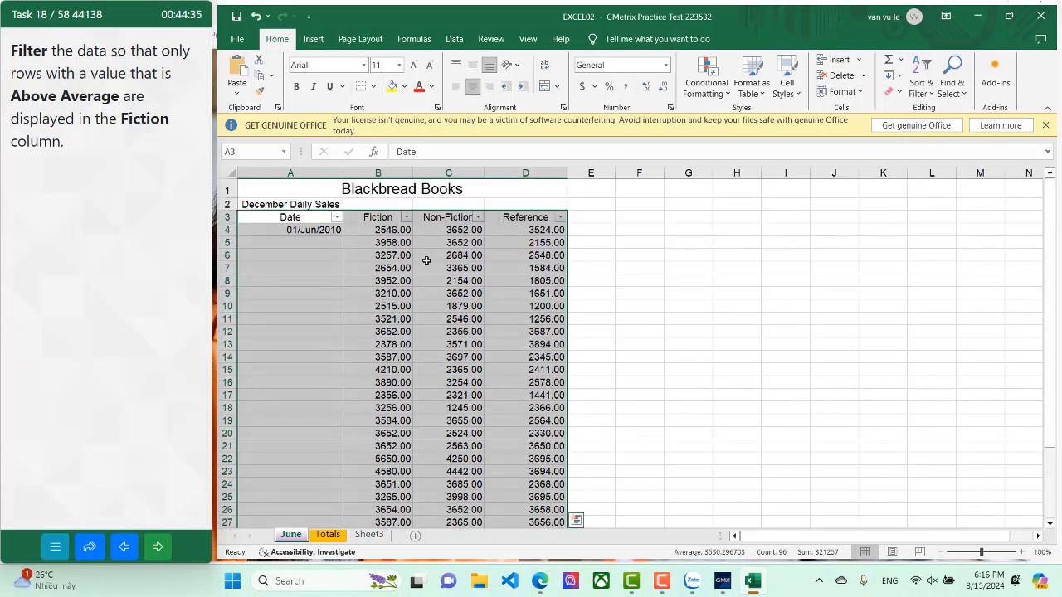
Step: Filter the Fiction column to show only Above Average values and advance to the next task
{"action": "left_click", "coordinate": [406, 217]}
{"action": "mouse_move", "coordinate": [370, 334]}
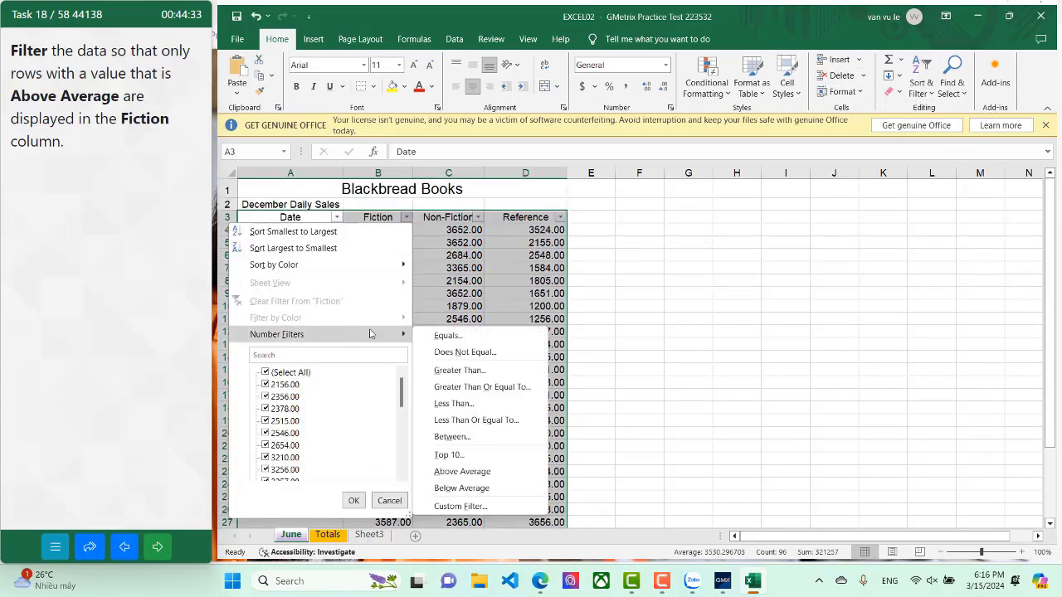
{"action": "left_click", "coordinate": [477, 470]}
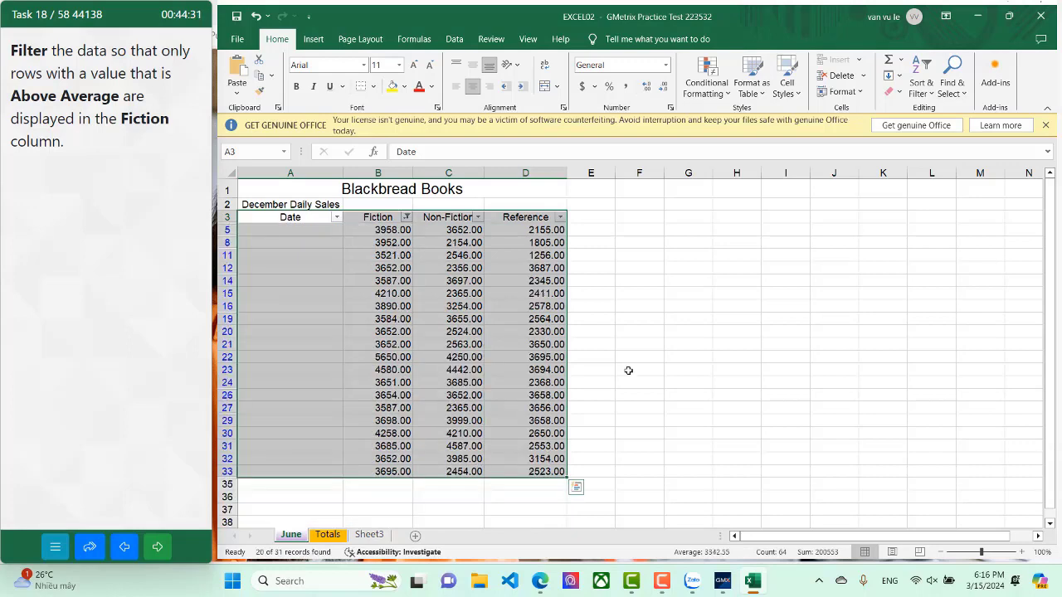
{"action": "left_click", "coordinate": [628, 370]}
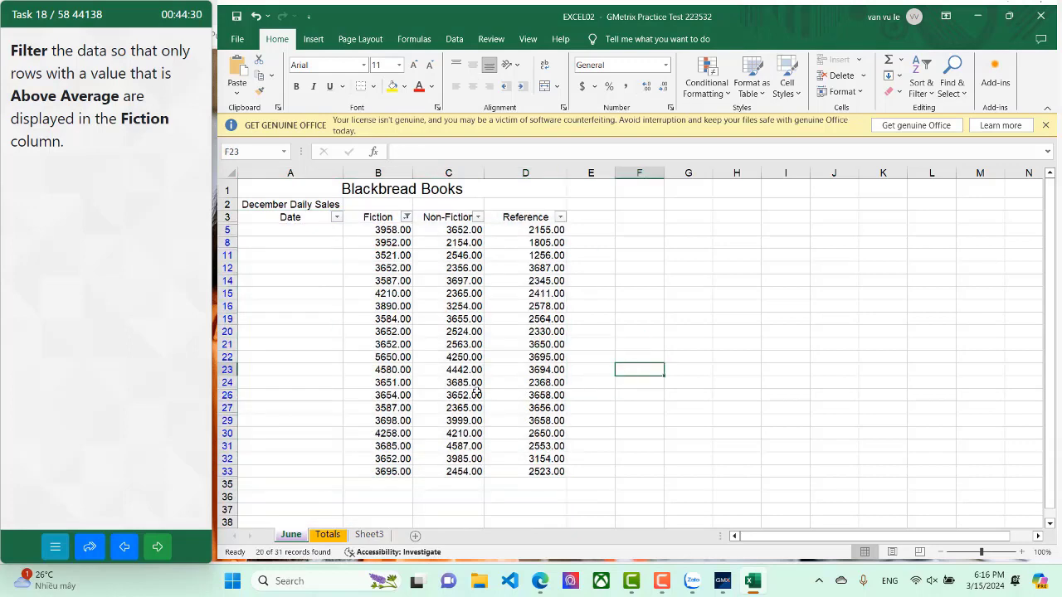
{"action": "left_click", "coordinate": [157, 547]}
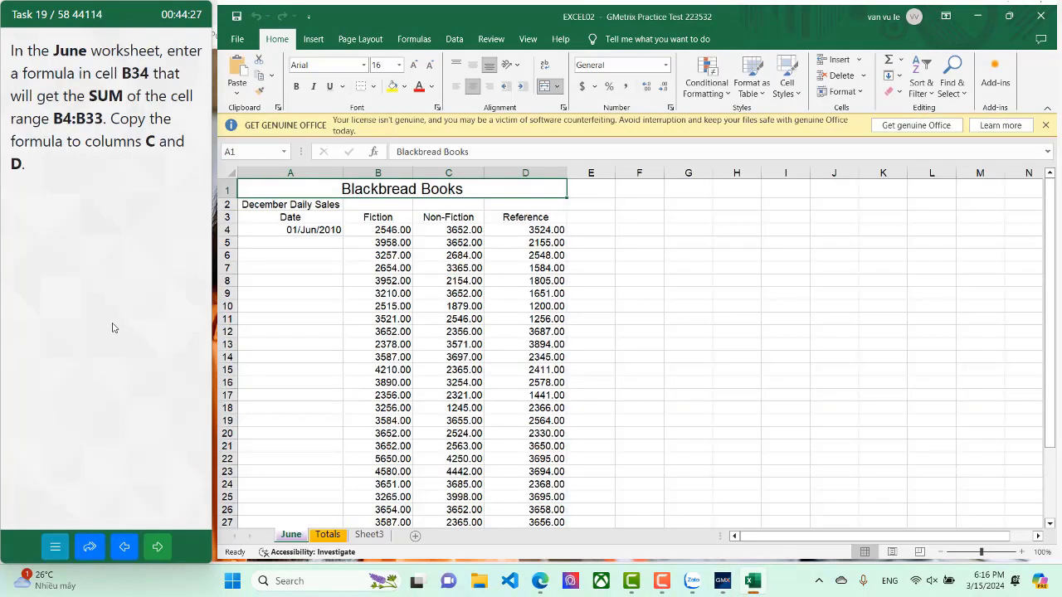
Step: Enter a SUM formula for B4:B33 in cell B34 of the June worksheet
{"action": "scroll", "coordinate": [374, 325], "scroll_direction": "down", "scroll_amount": 6}
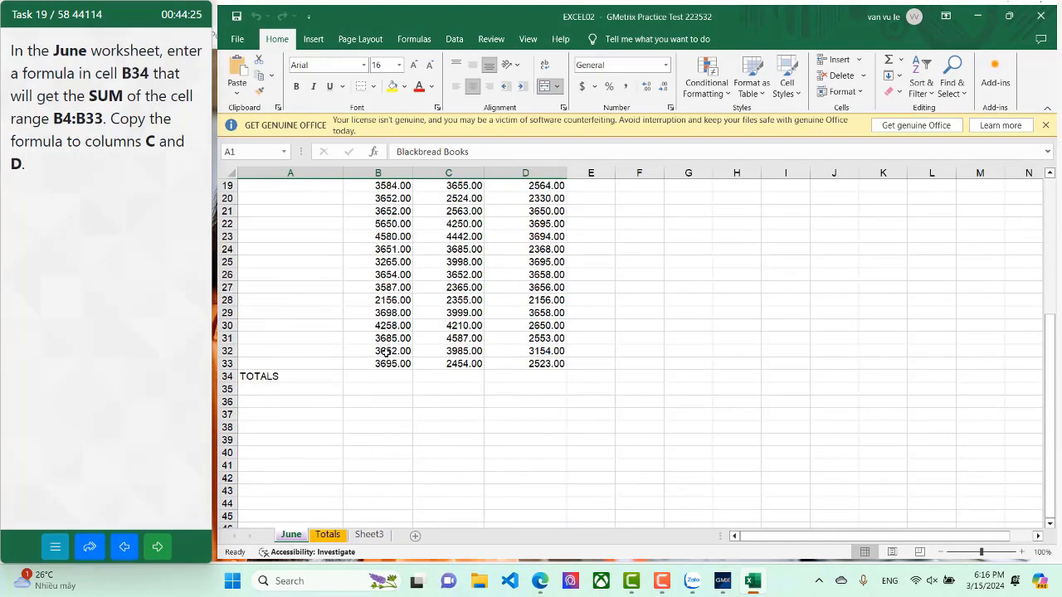
{"action": "left_click", "coordinate": [395, 377]}
{"action": "left_click", "coordinate": [892, 60]}
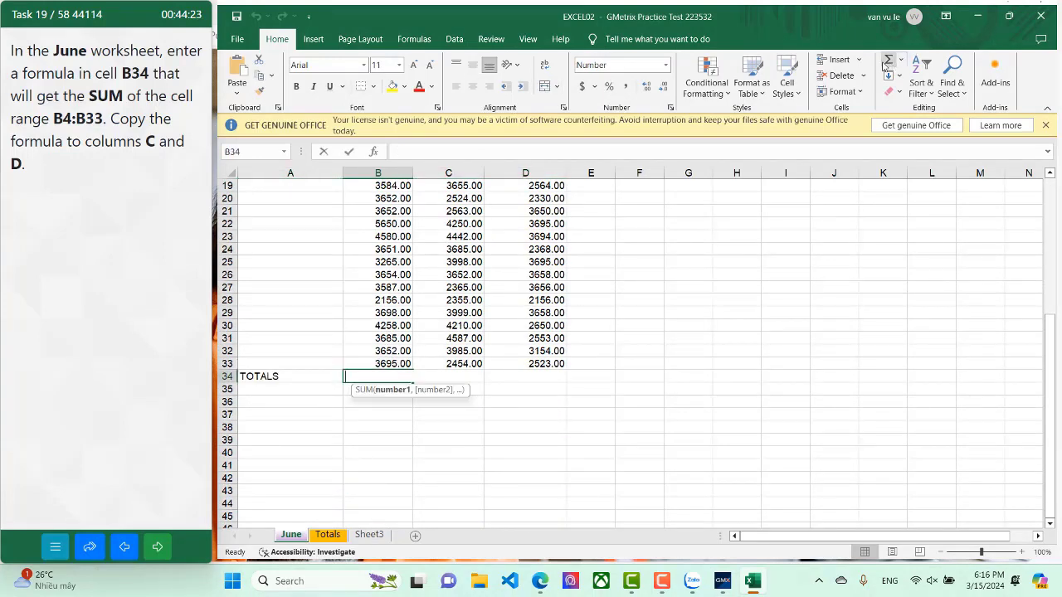
{"action": "key", "text": "Return"}
Step: Copy the SUM formula from B34 to C34 and D34 and advance to the next task
{"action": "left_click", "coordinate": [405, 377]}
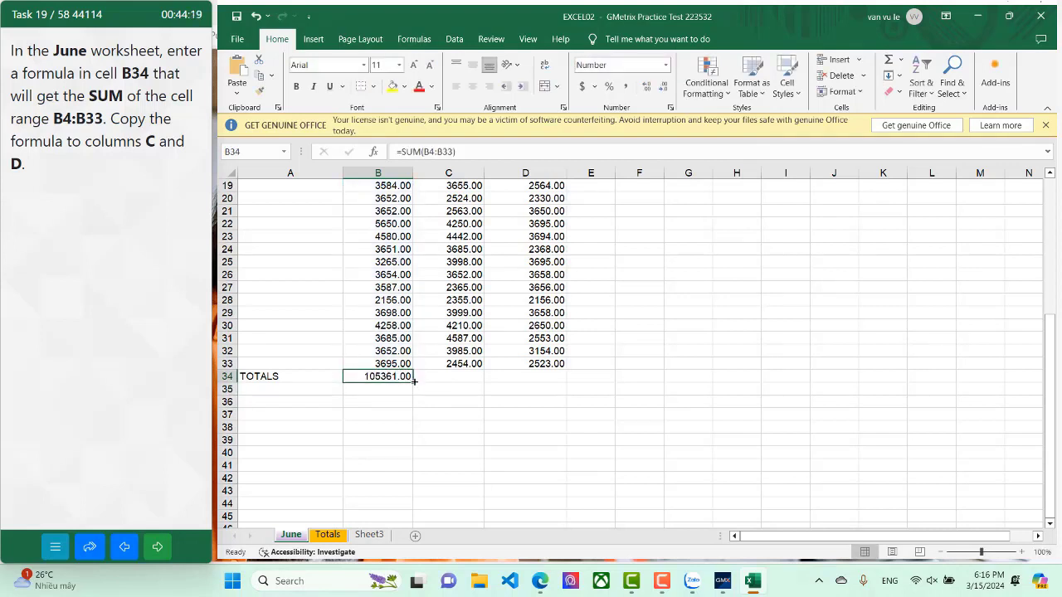
{"action": "left_click_drag", "start_coordinate": [412, 382], "coordinate": [565, 380]}
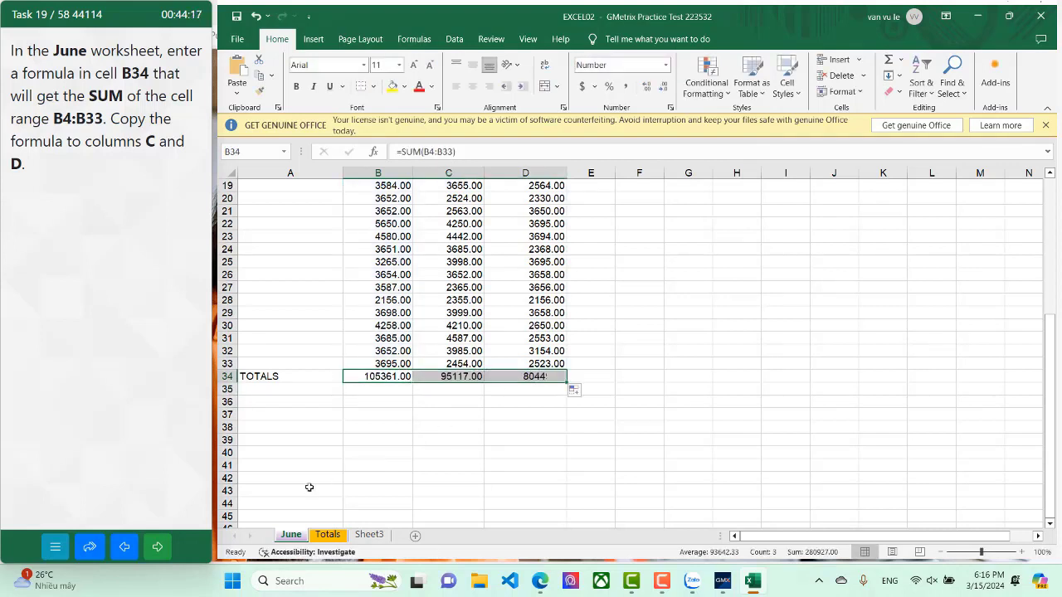
{"action": "left_click", "coordinate": [154, 547]}
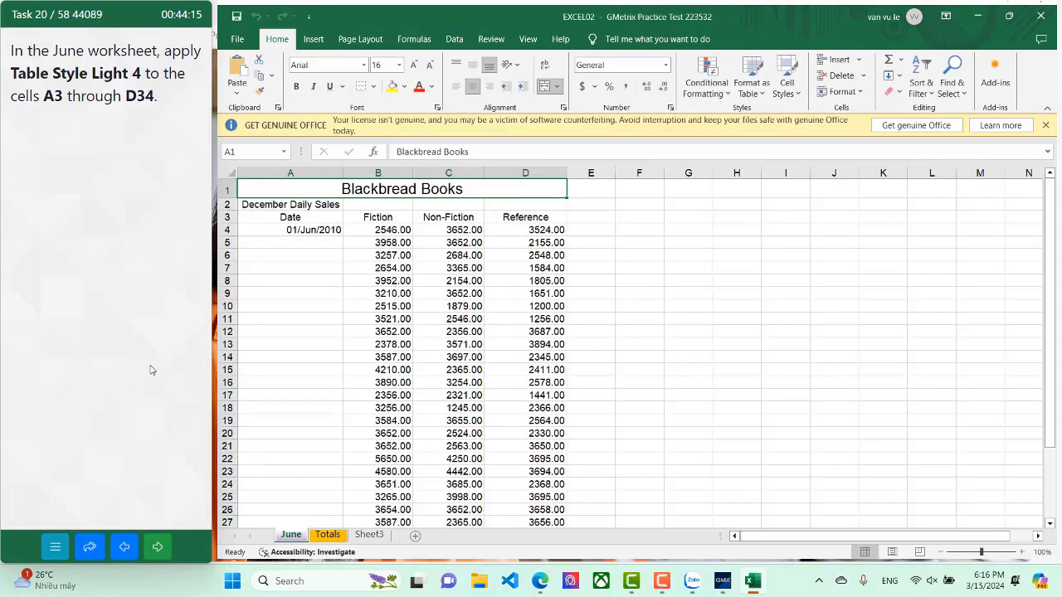
Step: Format A3:D34 in the June worksheet as a table with headers using Table Style Light 4, and advance to the next task
{"action": "left_click", "coordinate": [270, 216]}
{"action": "key", "text": "ctrl+shift+Down"}
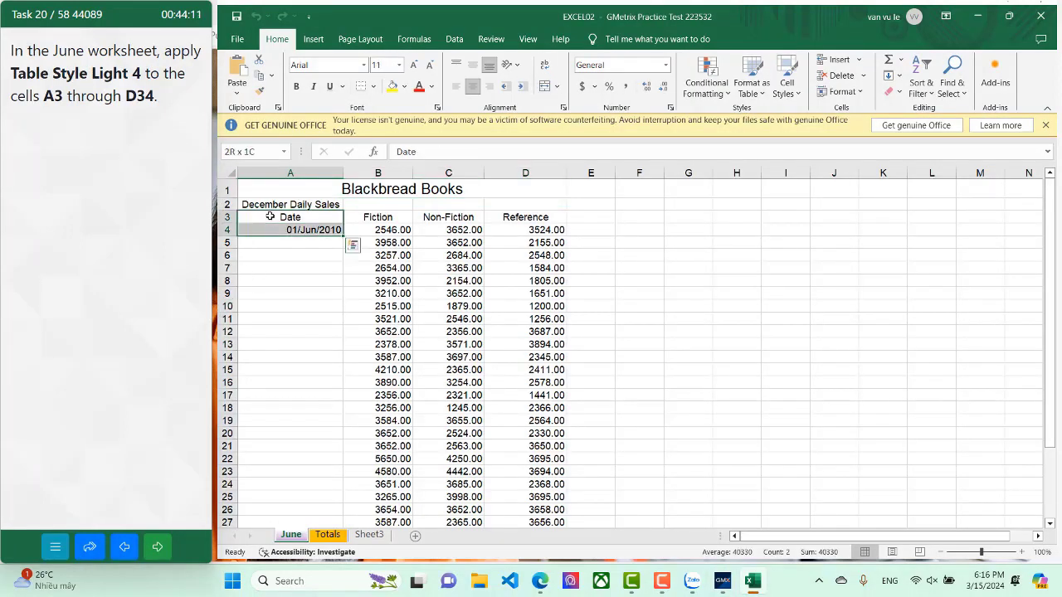
{"action": "key", "text": "ctrl+shift+Down"}
{"action": "key", "text": "ctrl+shift+Right"}
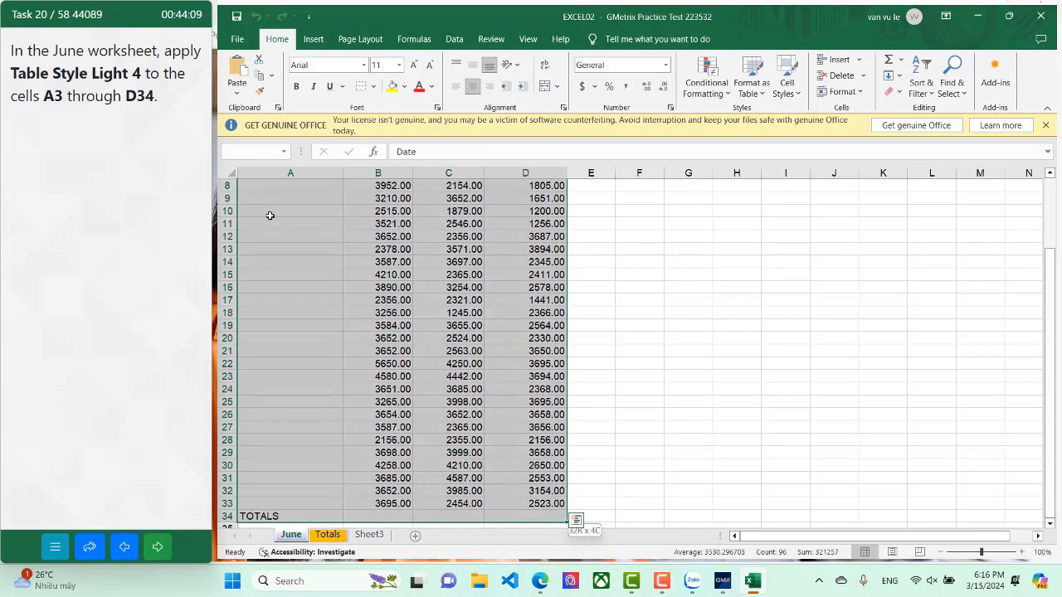
{"action": "left_click", "coordinate": [752, 87]}
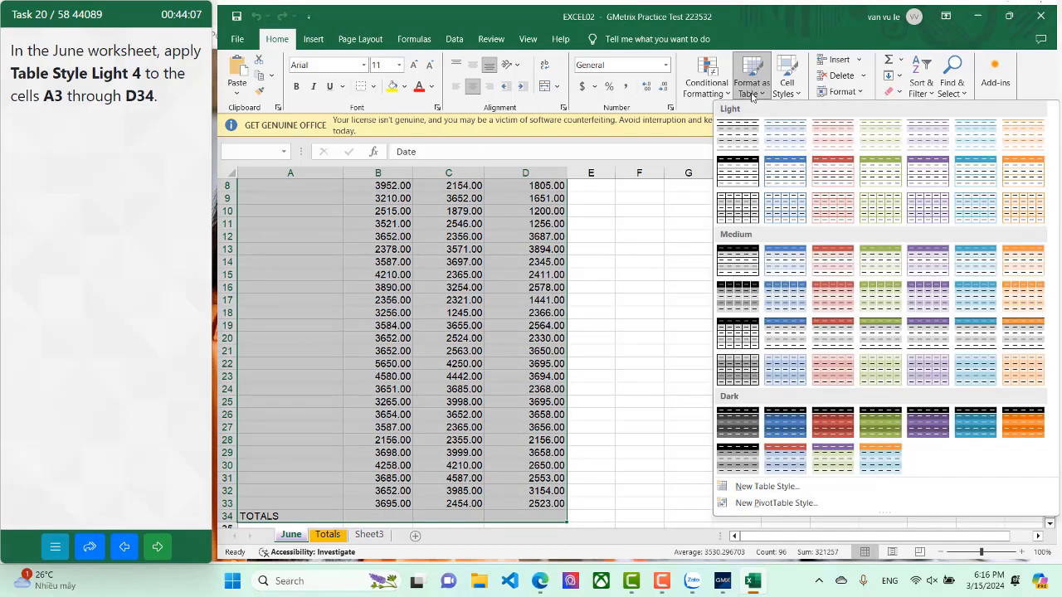
{"action": "left_click", "coordinate": [881, 133]}
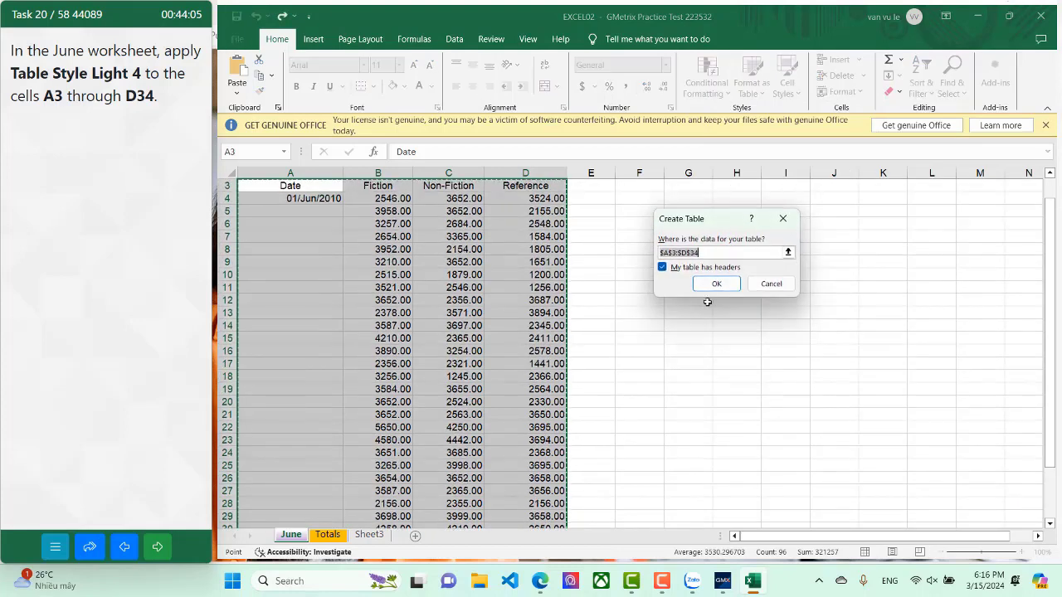
{"action": "left_click", "coordinate": [715, 284]}
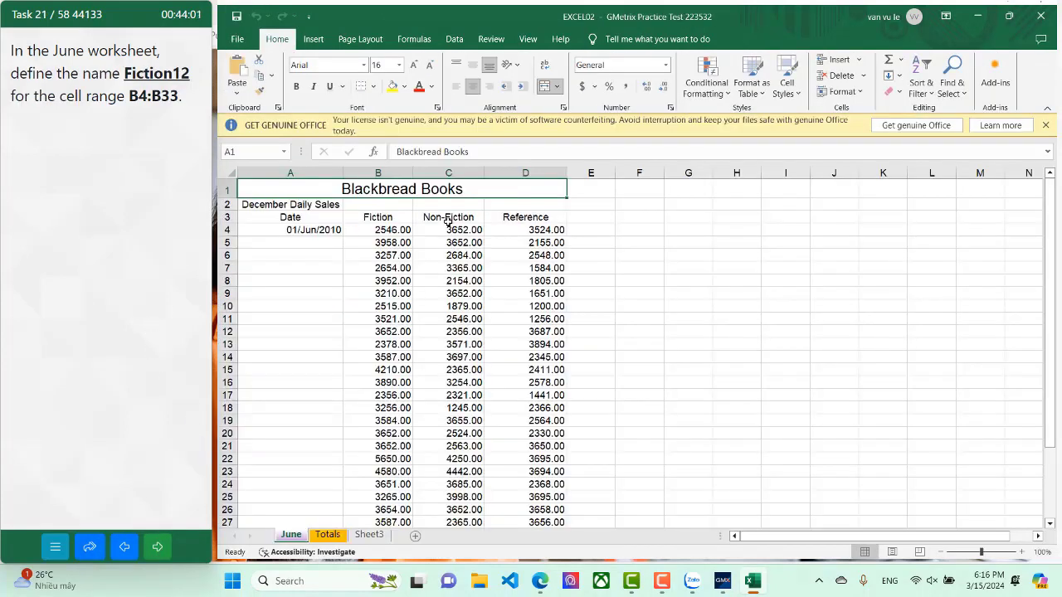
Step: Define the name Fiction12 for the range B4:B33 in the June worksheet and advance to the next task
{"action": "left_click", "coordinate": [401, 241]}
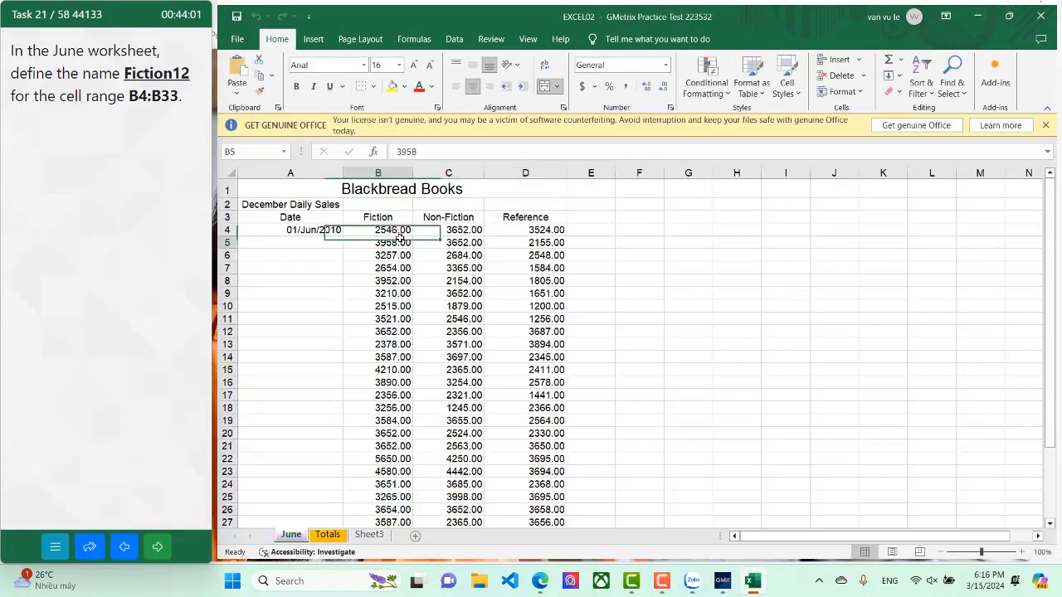
{"action": "left_click", "coordinate": [383, 227]}
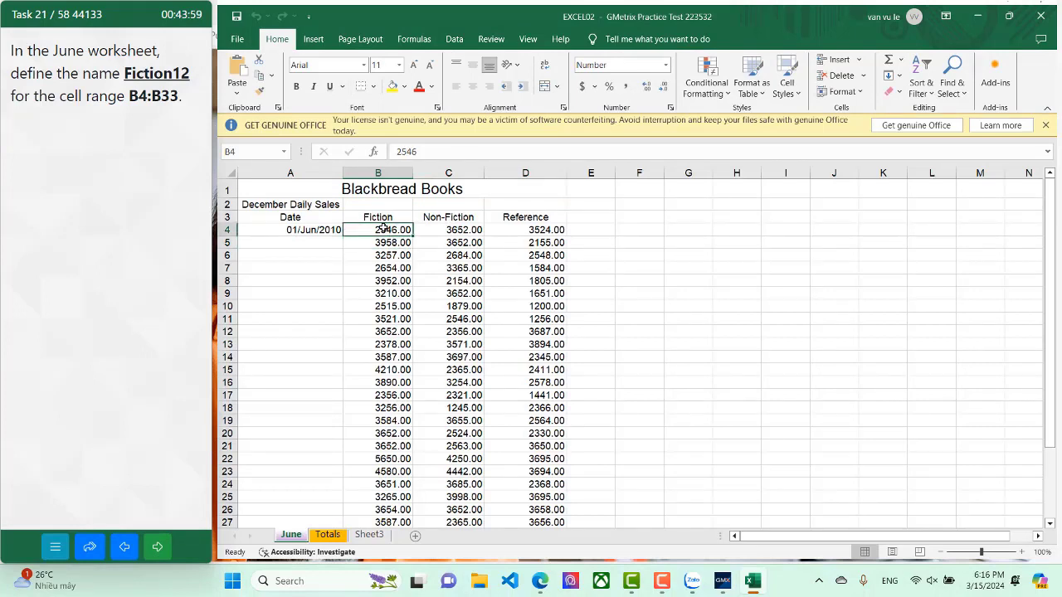
{"action": "left_click_drag", "start_coordinate": [383, 227], "coordinate": [380, 218]}
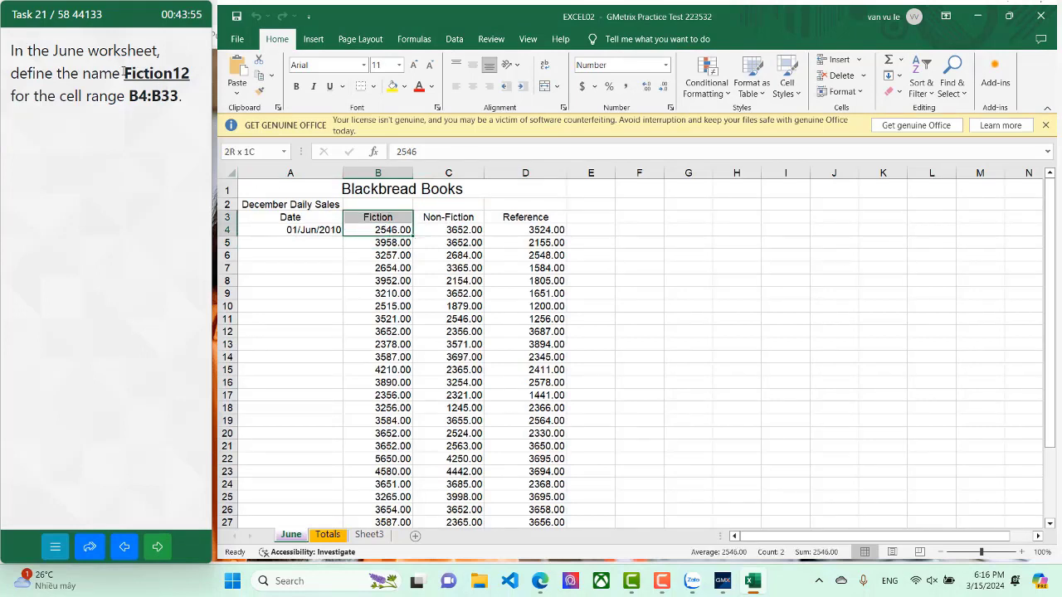
{"action": "left_click_drag", "start_coordinate": [124, 73], "coordinate": [189, 73]}
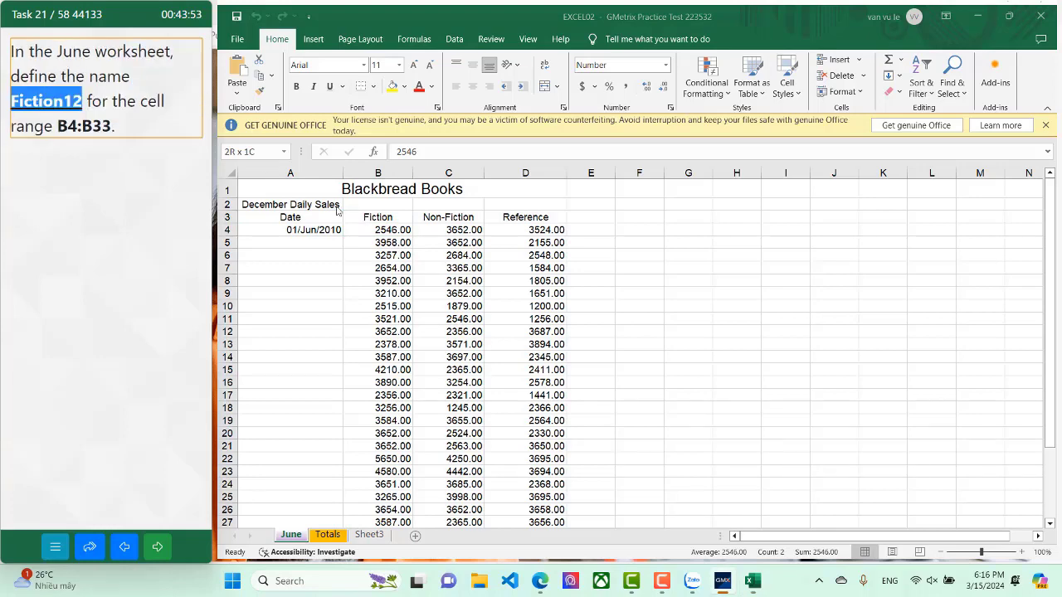
{"action": "left_click", "coordinate": [362, 234]}
{"action": "left_click", "coordinate": [366, 252]}
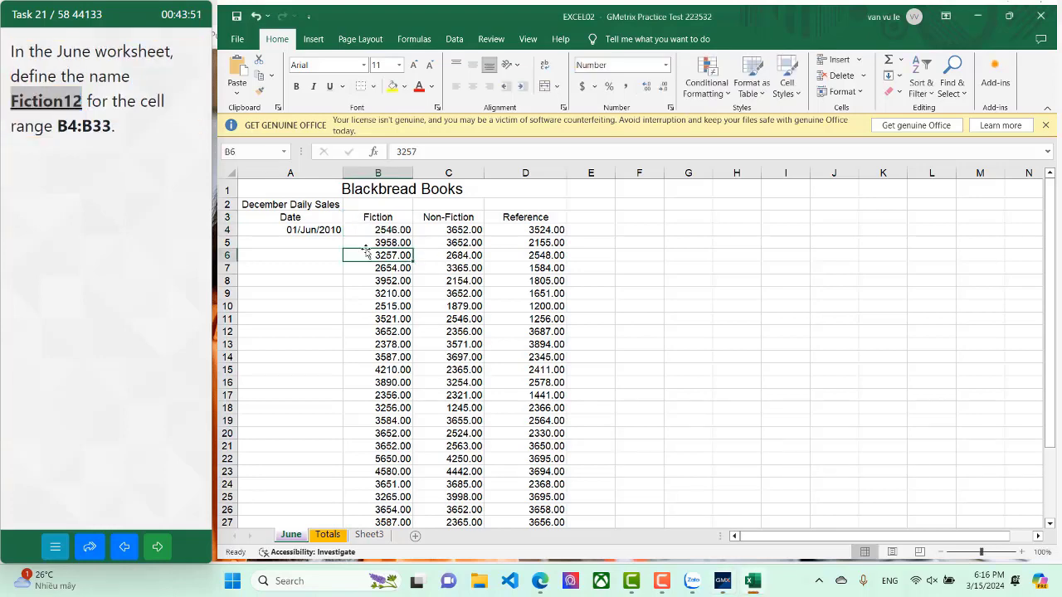
{"action": "left_click", "coordinate": [362, 231]}
{"action": "key", "text": "ctrl+shift+Down"}
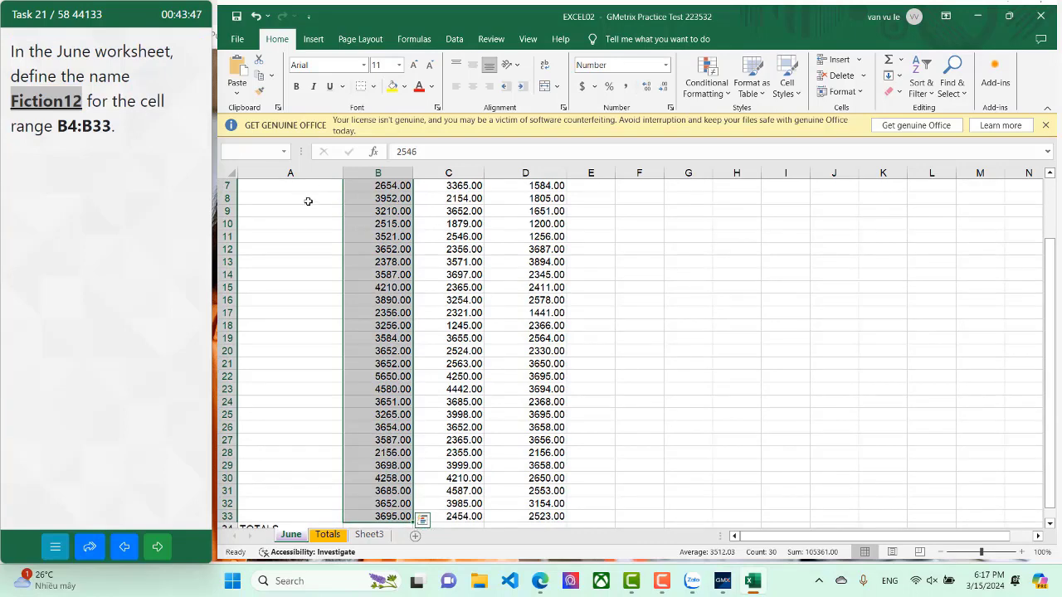
{"action": "scroll", "coordinate": [307, 216], "scroll_direction": "up", "scroll_amount": 2}
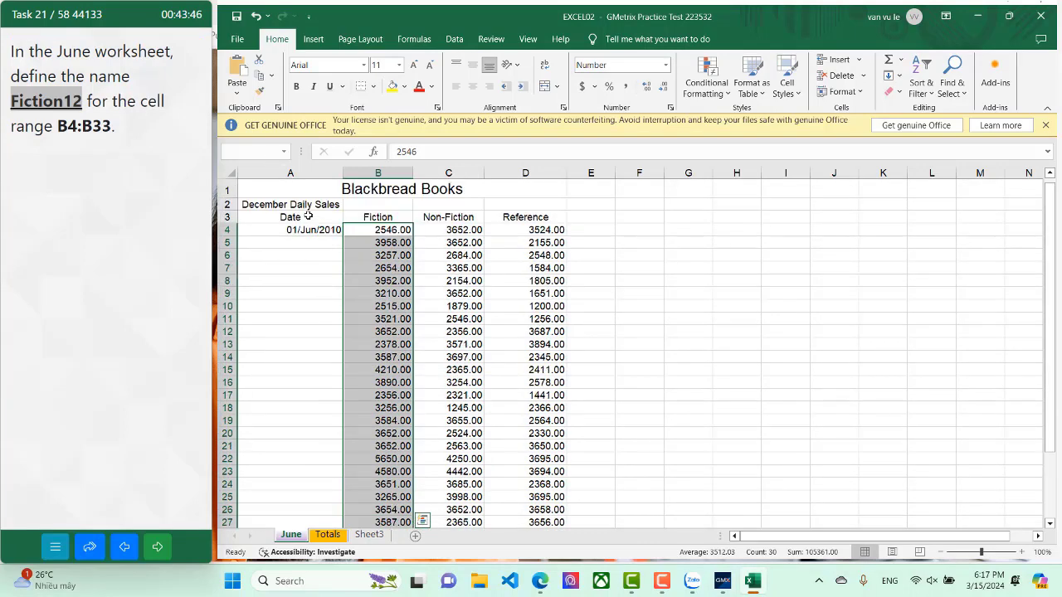
{"action": "left_click", "coordinate": [268, 152]}
{"action": "type", "text": "Fiction12"}
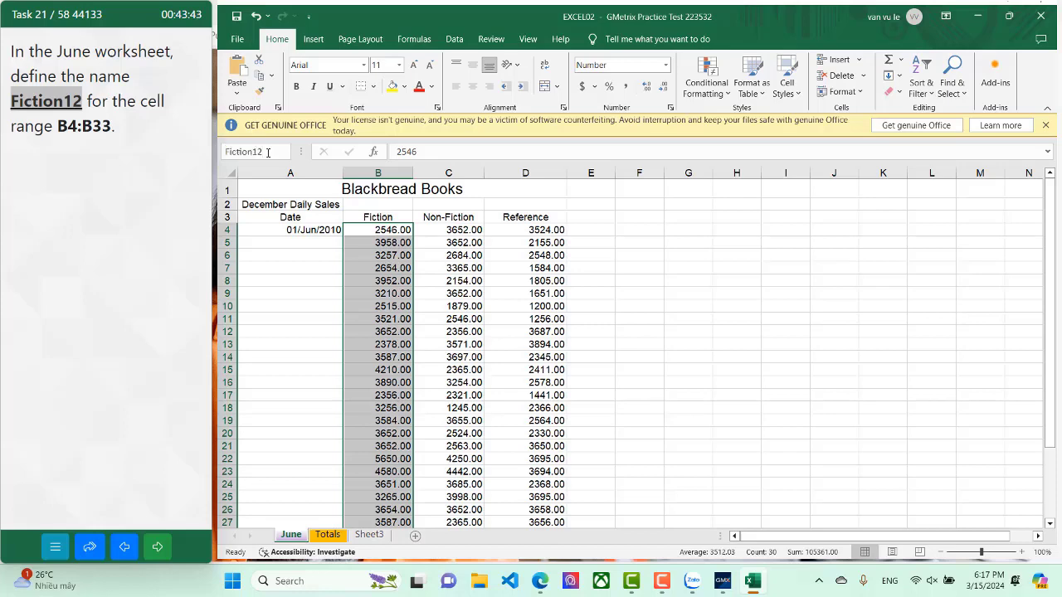
{"action": "key", "text": "Return"}
{"action": "scroll", "coordinate": [285, 175], "scroll_direction": "down", "scroll_amount": 1}
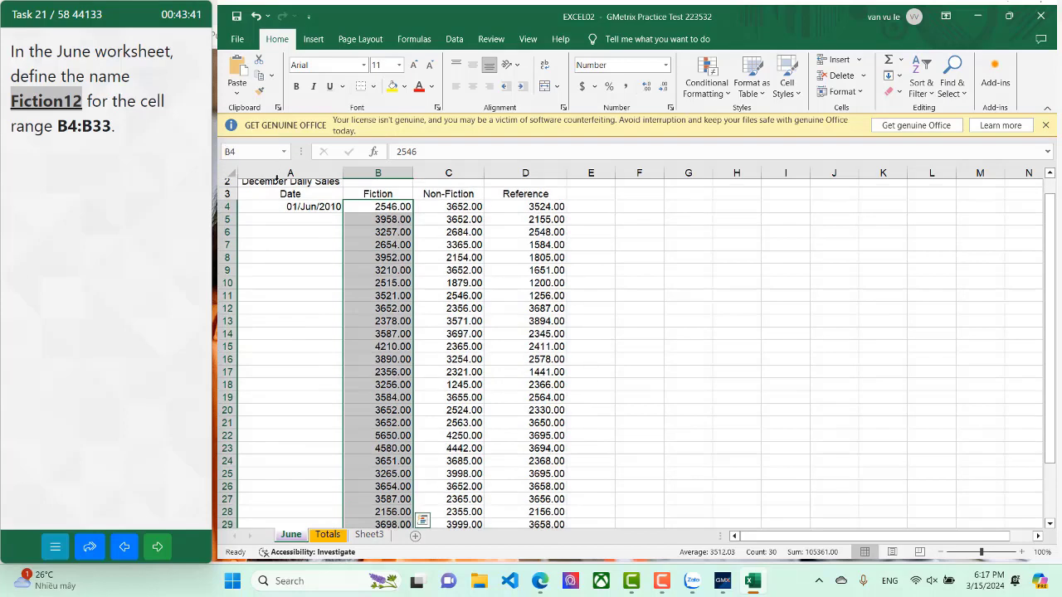
{"action": "left_click", "coordinate": [287, 251]}
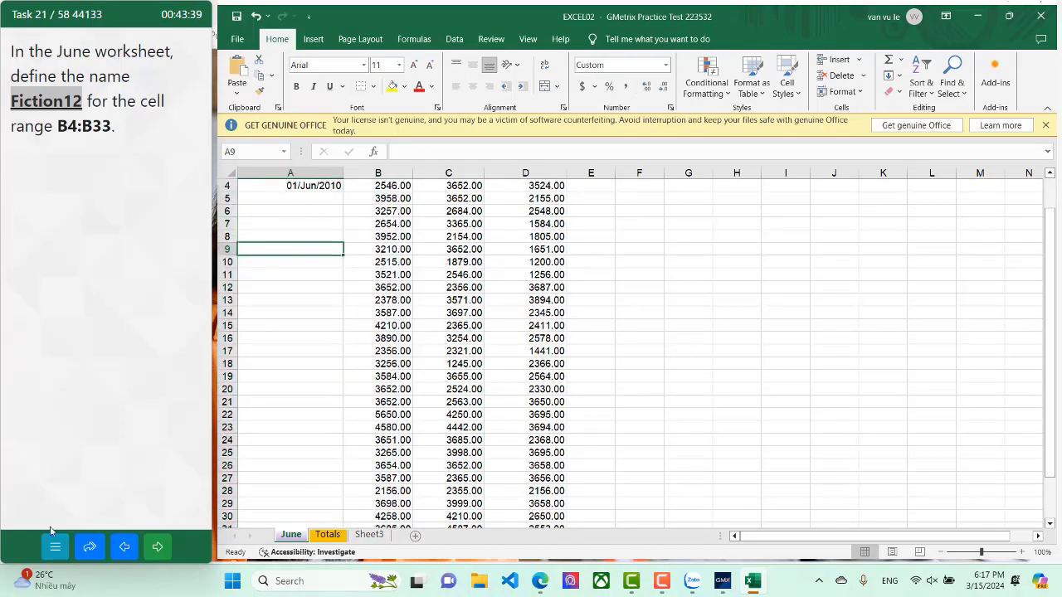
{"action": "left_click", "coordinate": [140, 501]}
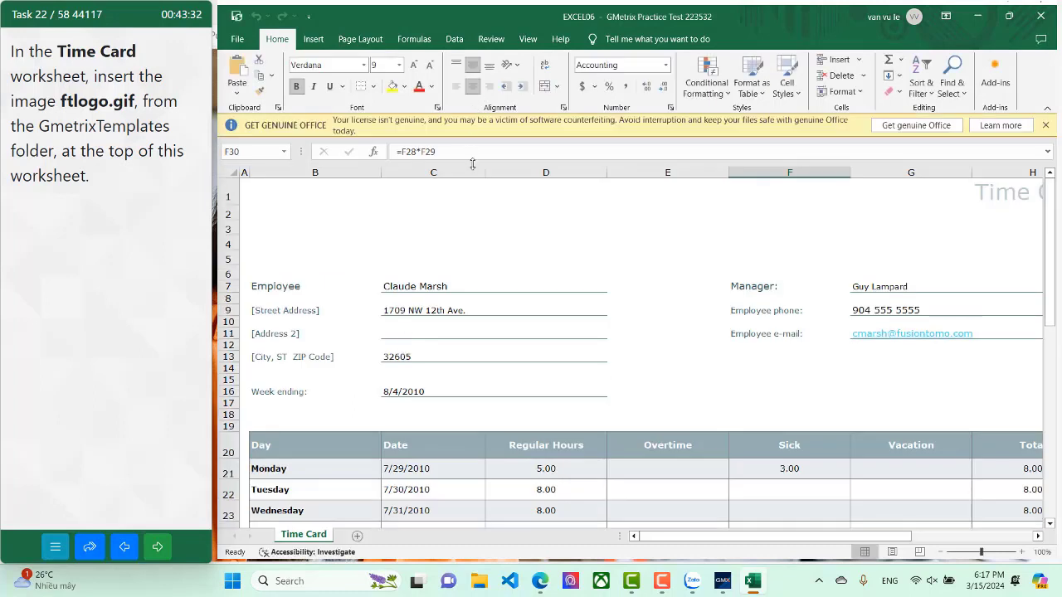
Step: Try to insert a picture from this device into the Time Card worksheet, looking in the GMetrixTemplates folder
{"action": "left_click", "coordinate": [454, 39]}
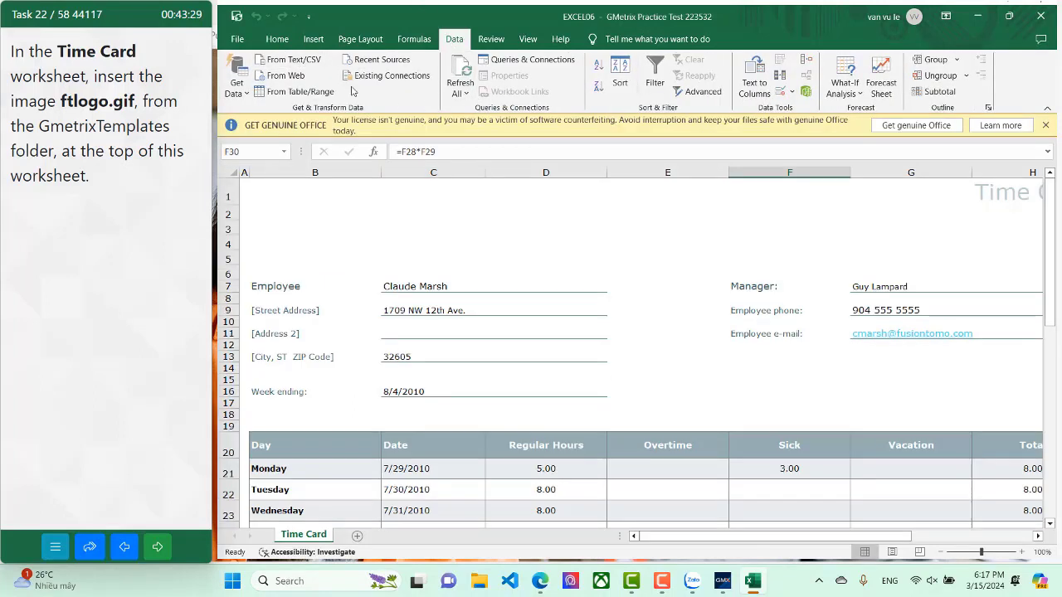
{"action": "left_click", "coordinate": [313, 39]}
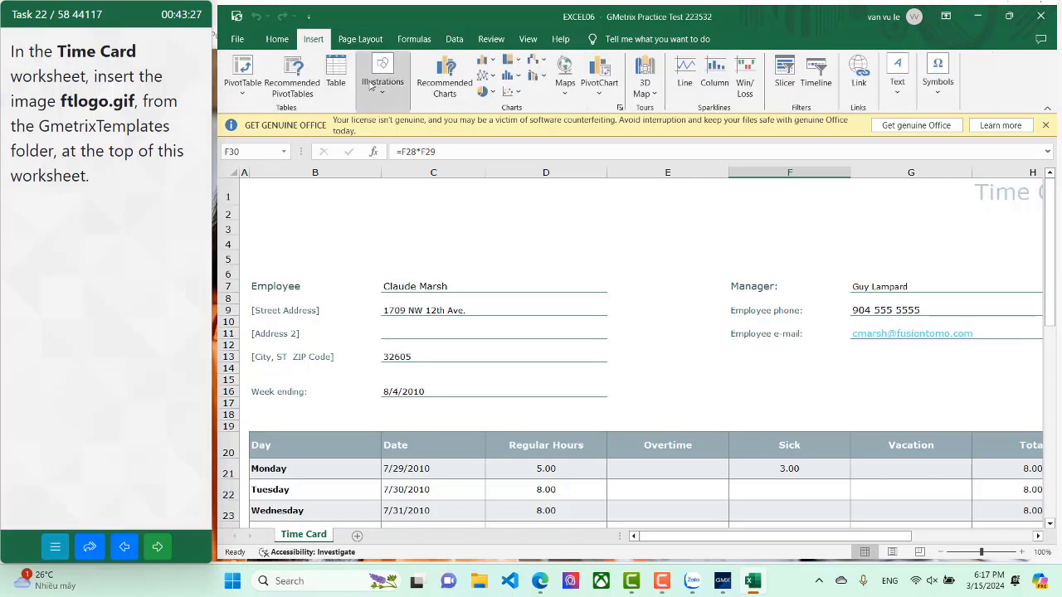
{"action": "left_click", "coordinate": [383, 75]}
{"action": "left_click", "coordinate": [390, 153]}
{"action": "left_click", "coordinate": [408, 190]}
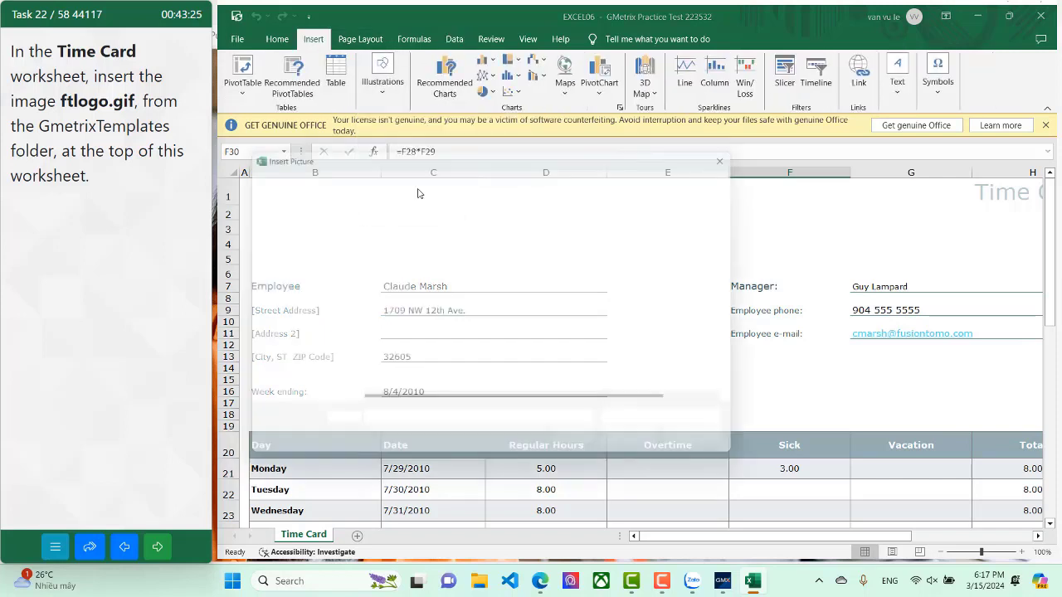
{"action": "double_click", "coordinate": [374, 304]}
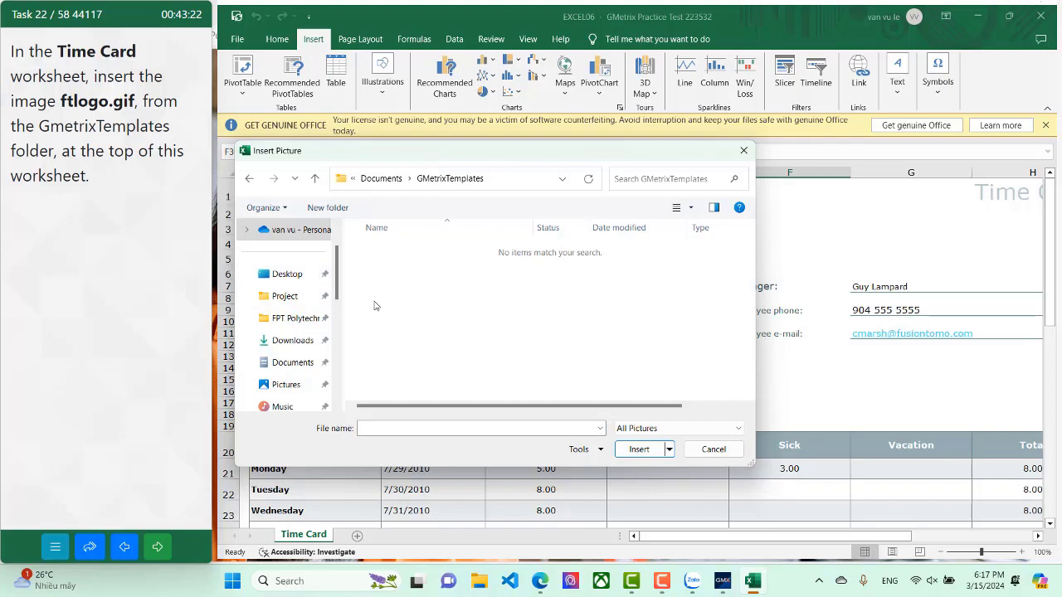
Step: Search the Home location for the image ftlogo.gif, then clear the search
{"action": "scroll", "coordinate": [276, 243], "scroll_direction": "up", "scroll_amount": 2}
{"action": "left_click", "coordinate": [276, 244]}
{"action": "left_click", "coordinate": [624, 176]}
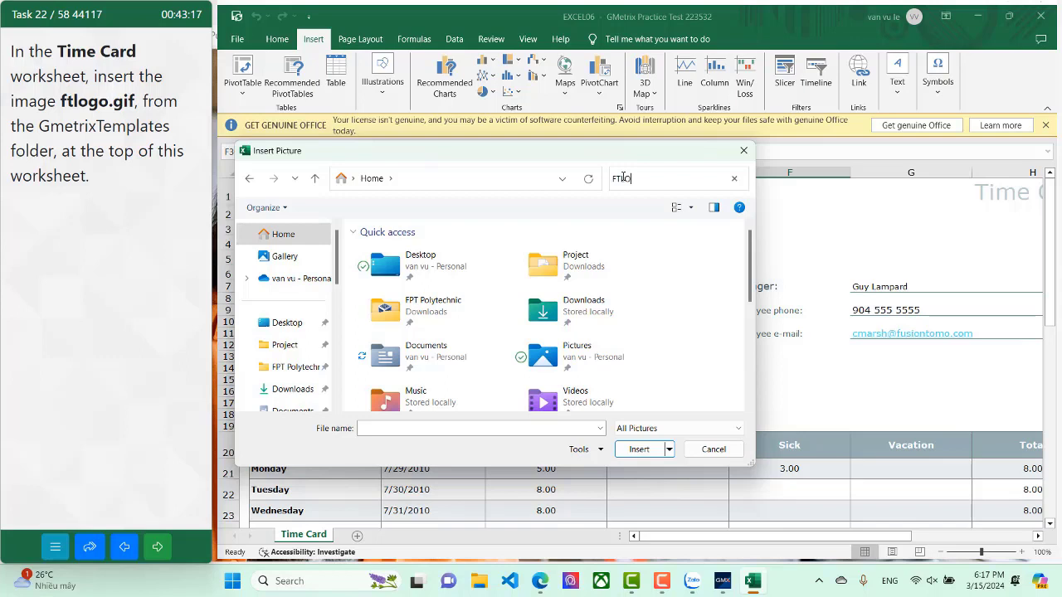
{"action": "type", "text": "ft"}
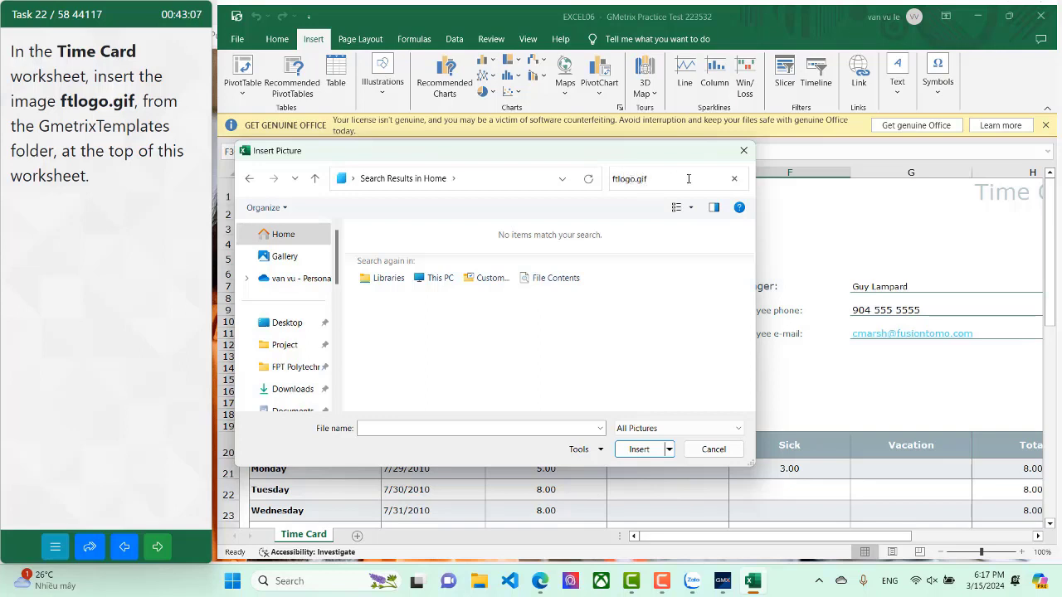
{"action": "left_click_drag", "start_coordinate": [682, 180], "coordinate": [613, 180]}
{"action": "key", "text": "BackSpace"}
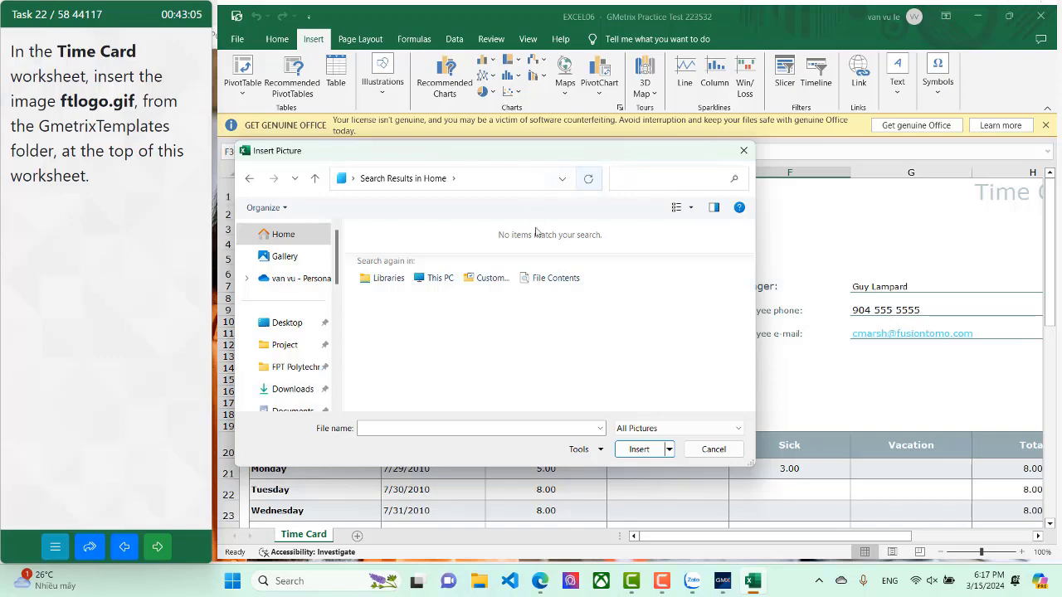
Step: Look through the Gallery, search Home again for ftlogo.gif, and cancel inserting the picture
{"action": "left_click", "coordinate": [304, 254]}
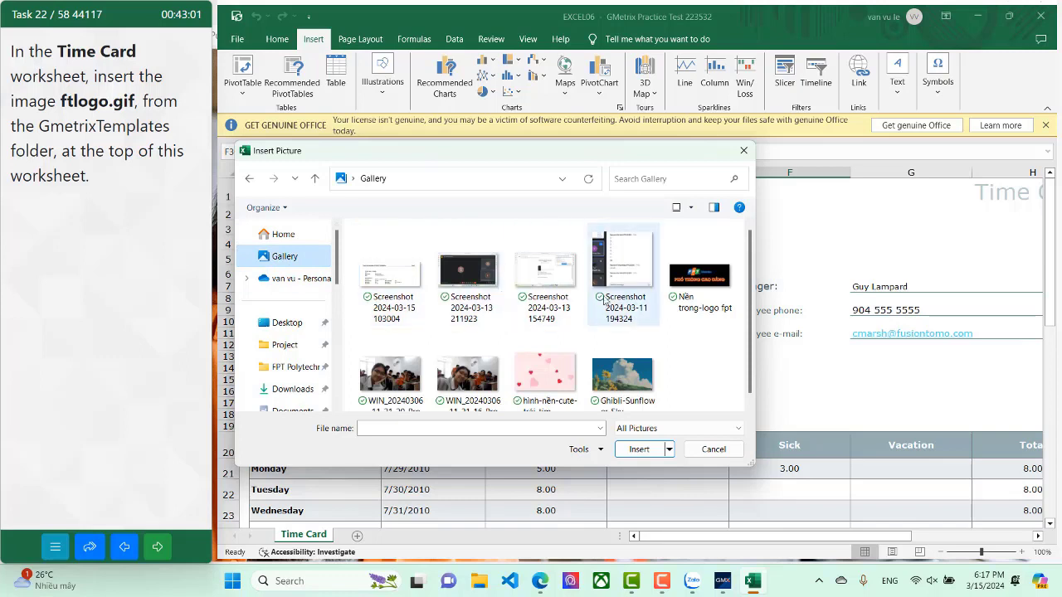
{"action": "left_click", "coordinate": [283, 234]}
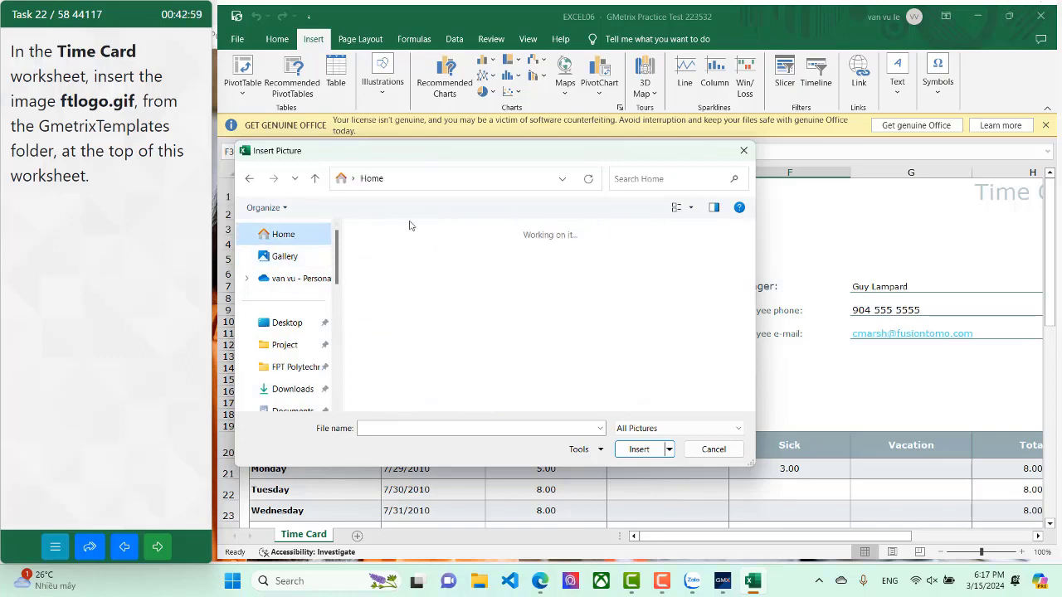
{"action": "left_click", "coordinate": [662, 183]}
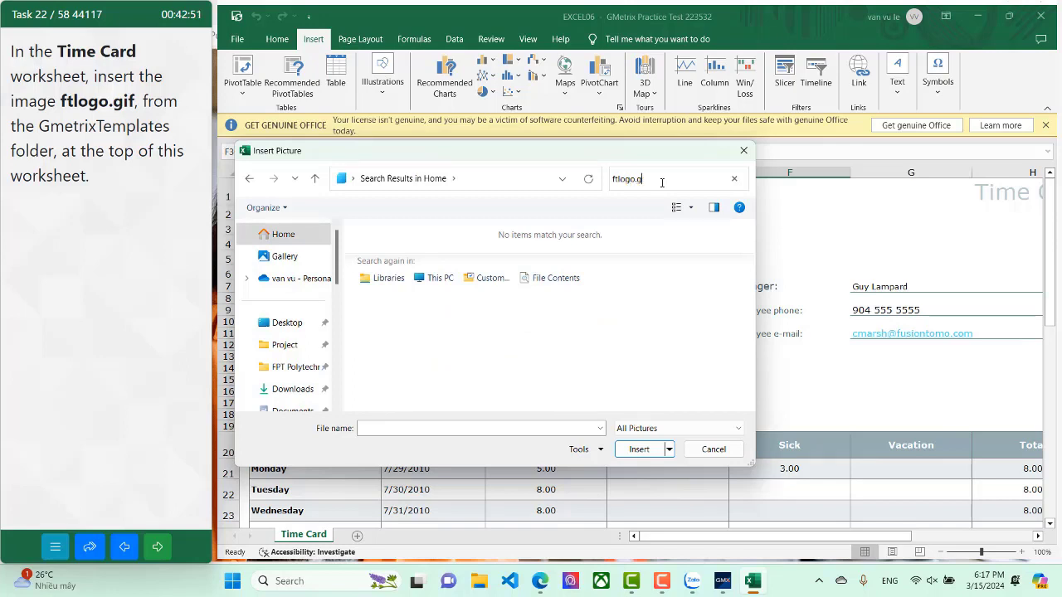
{"action": "left_click", "coordinate": [735, 178]}
{"action": "key", "text": "Escape"}
Step: Advance to the next task and insert a 2-D Clustered Column chart based on A5:E15 in the Annual Sales worksheet
{"action": "left_click", "coordinate": [54, 546]}
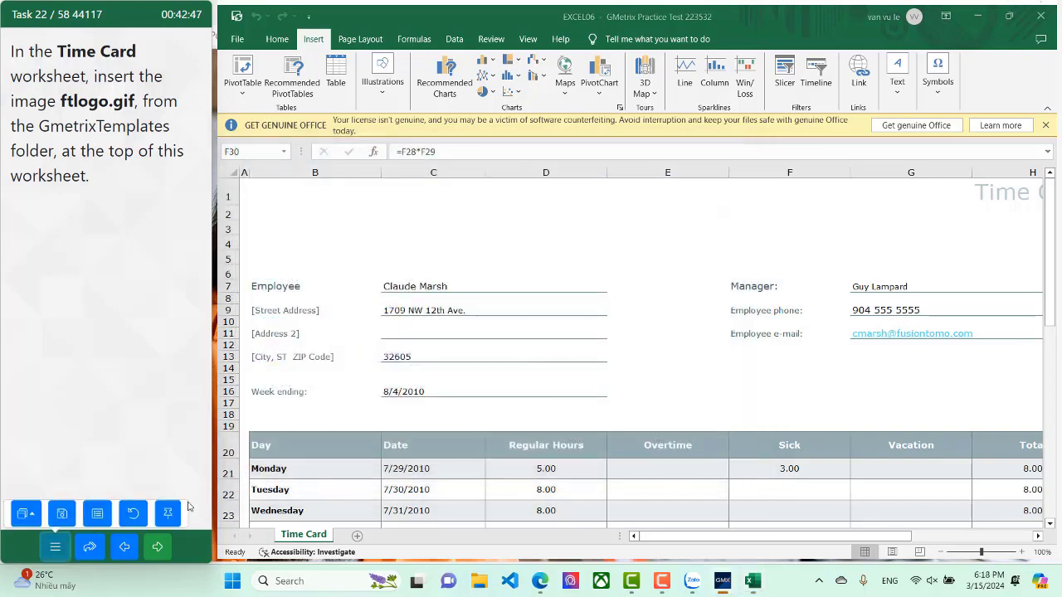
{"action": "left_click", "coordinate": [158, 547]}
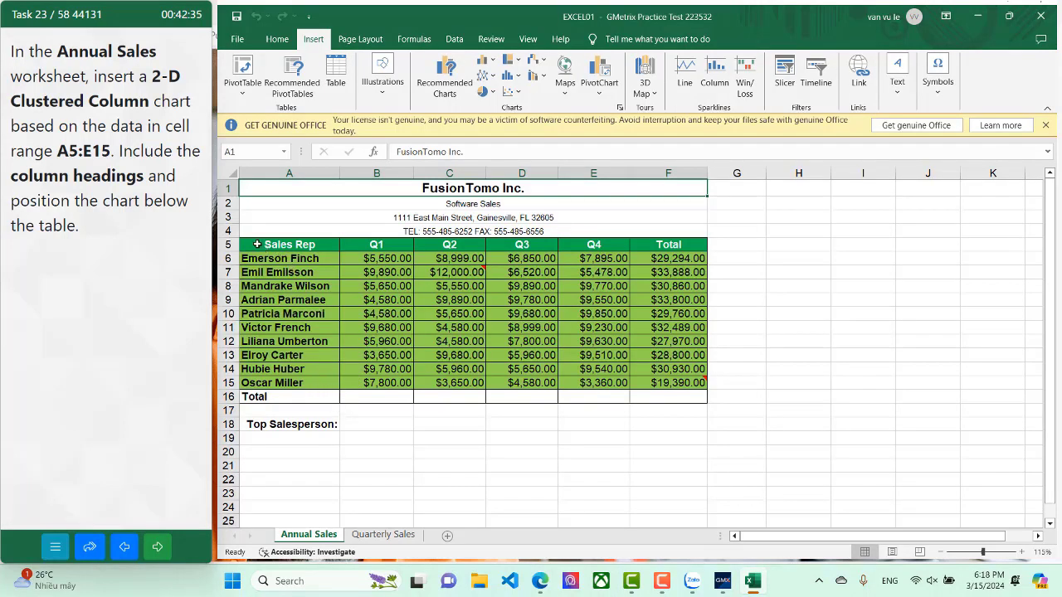
{"action": "left_click_drag", "start_coordinate": [258, 244], "coordinate": [594, 382]}
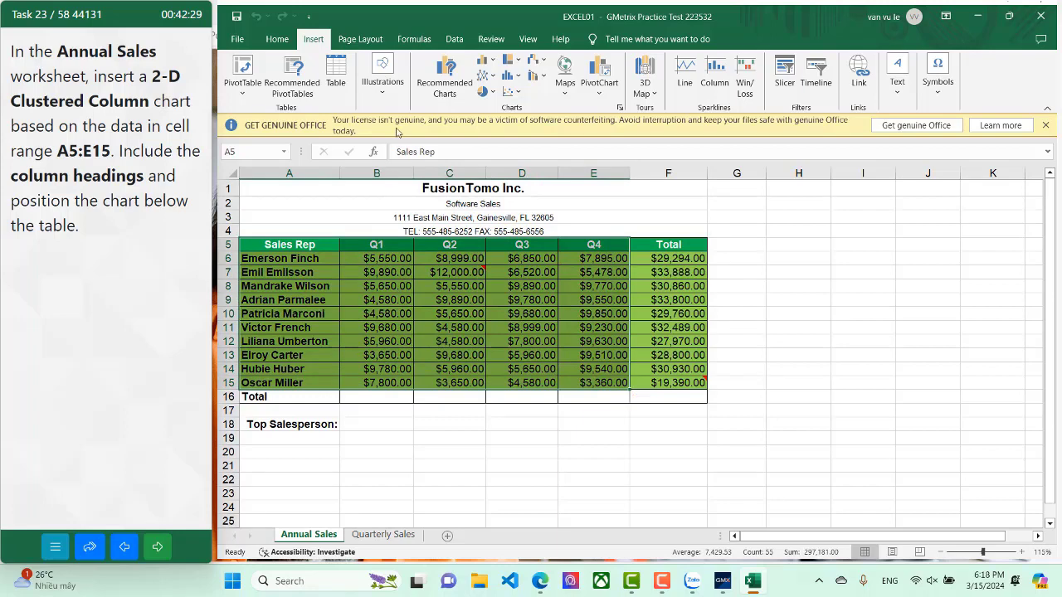
{"action": "left_click", "coordinate": [360, 39]}
{"action": "left_click", "coordinate": [414, 39]}
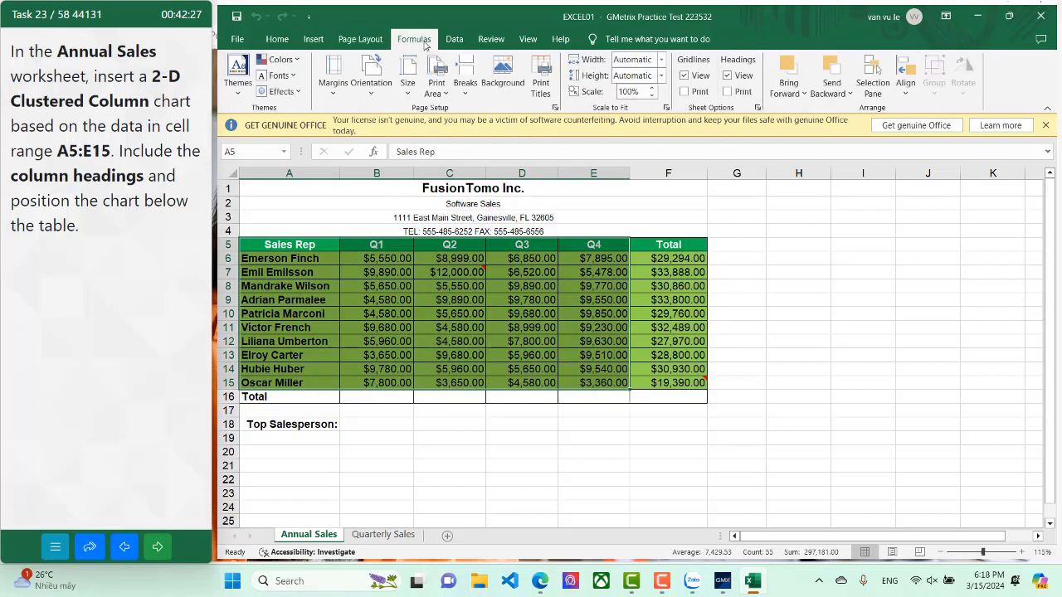
{"action": "left_click", "coordinate": [313, 39]}
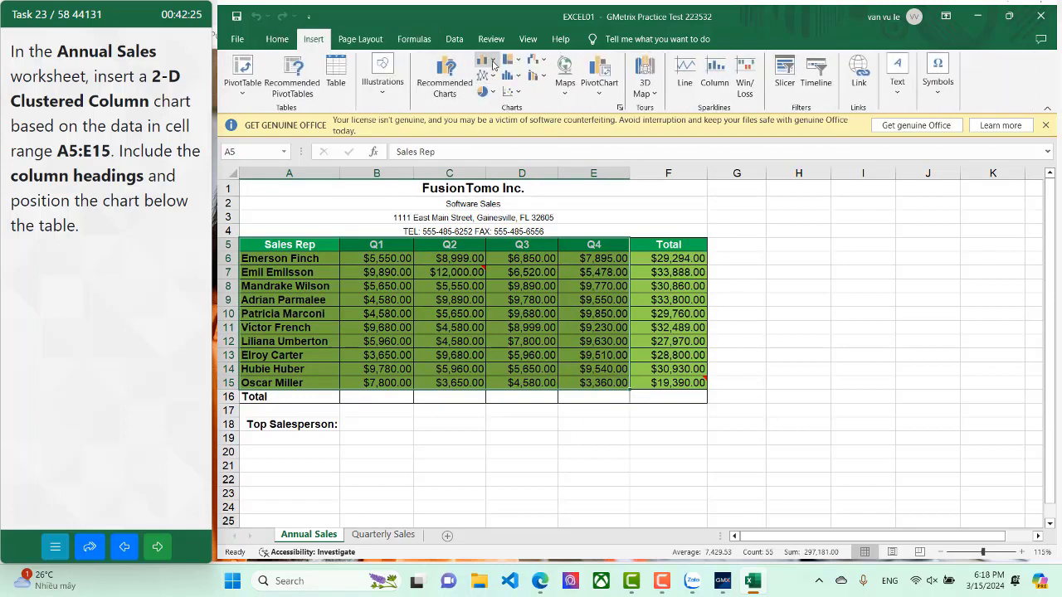
{"action": "left_click", "coordinate": [486, 60]}
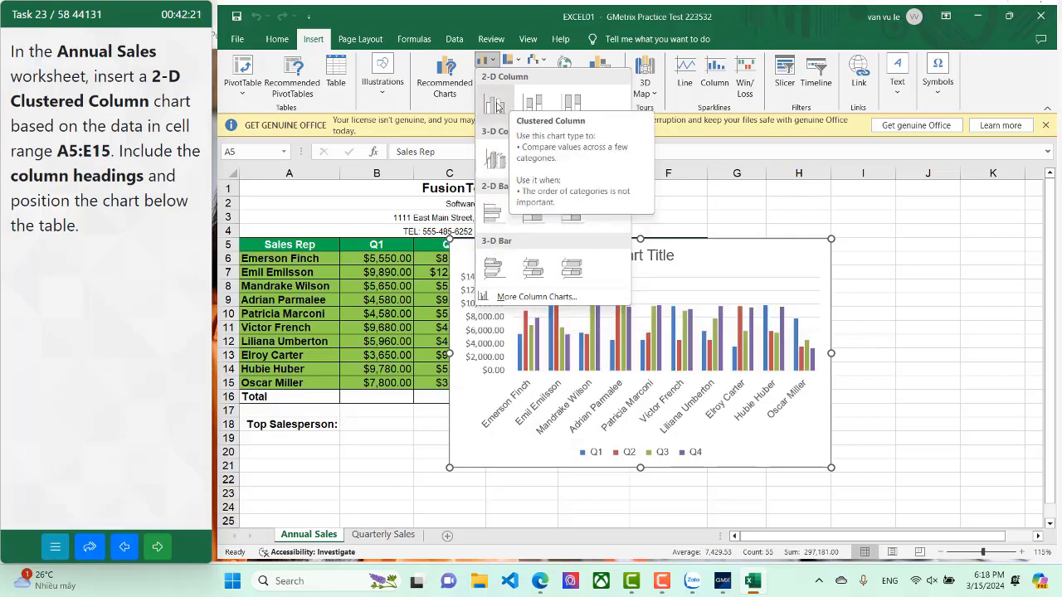
{"action": "left_click", "coordinate": [497, 107]}
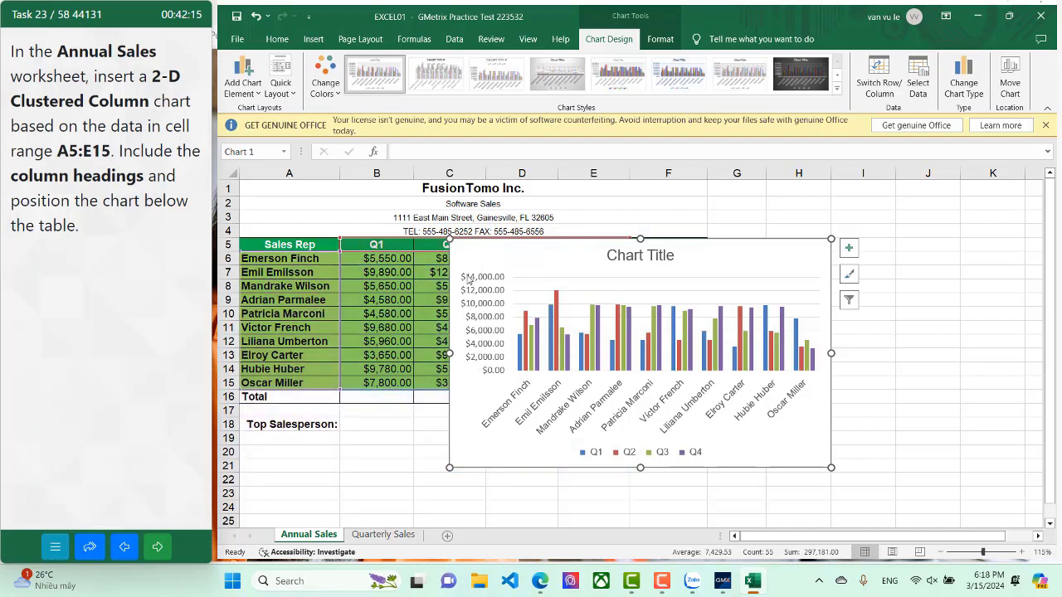
Step: Position the clustered column chart below the sales table and advance to the next task
{"action": "left_click", "coordinate": [508, 216]}
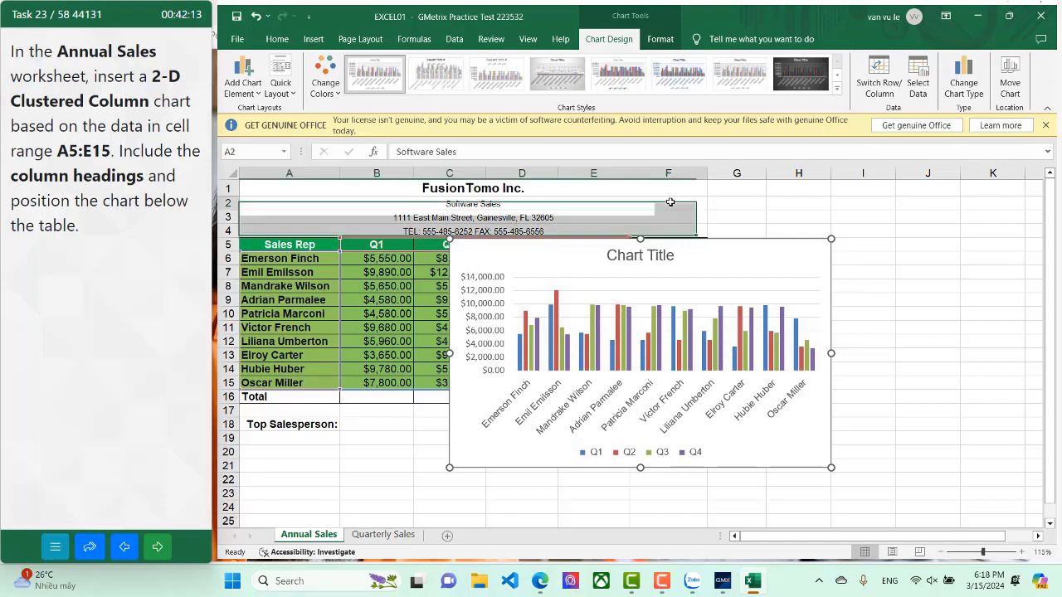
{"action": "left_click_drag", "start_coordinate": [509, 296], "coordinate": [311, 487]}
{"action": "left_click", "coordinate": [157, 547]}
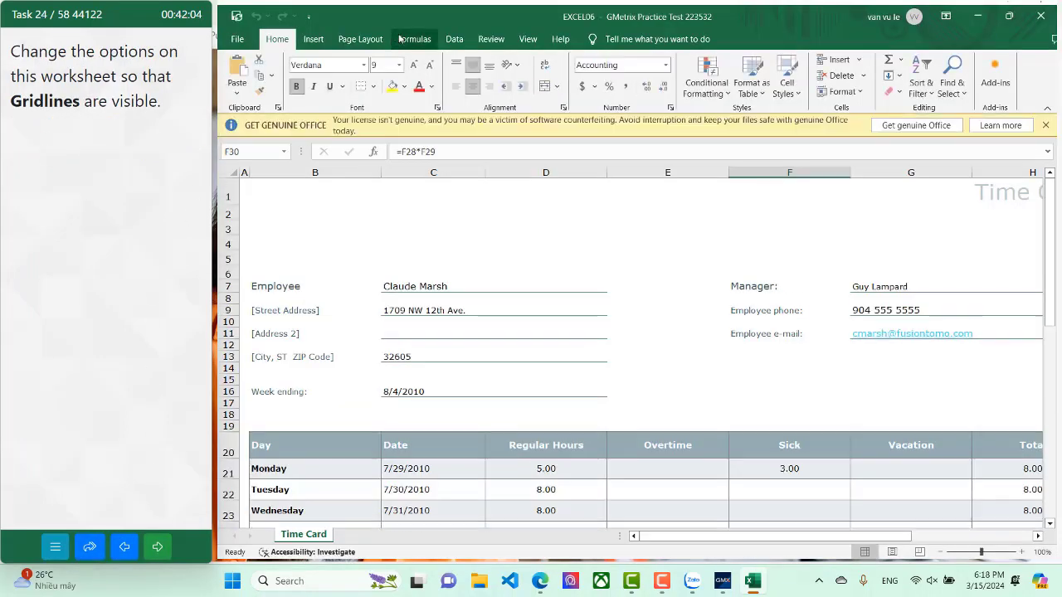
Step: Make the gridlines visible on the Time Card worksheet and advance to the next task
{"action": "left_click", "coordinate": [401, 39]}
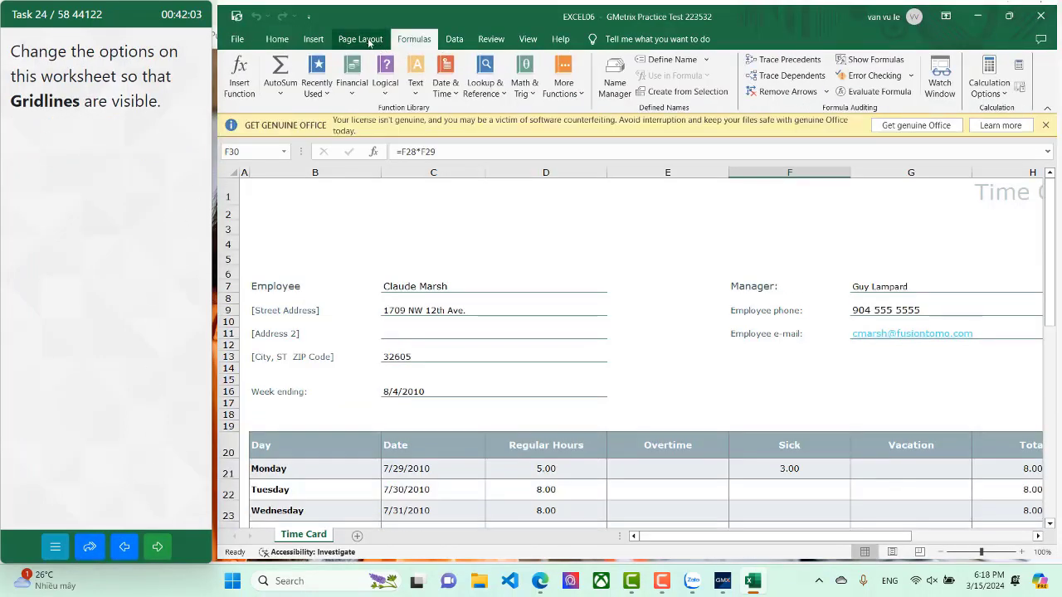
{"action": "left_click", "coordinate": [528, 39]}
{"action": "left_click", "coordinate": [399, 75]}
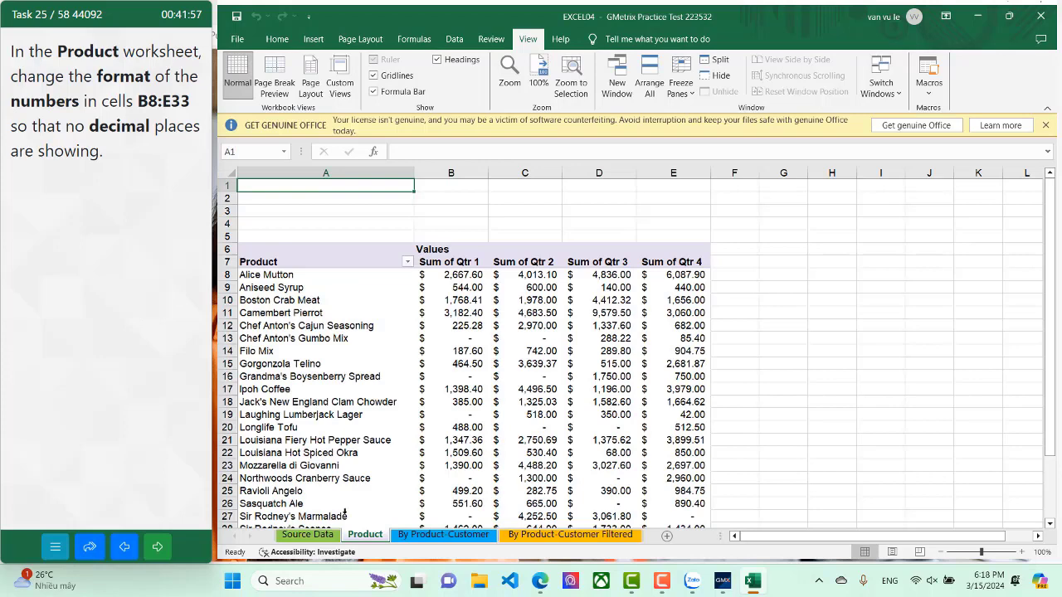
Step: Format cells B8:E33 in the Product worksheet to show no decimal places and advance to the next task
{"action": "left_click", "coordinate": [449, 277]}
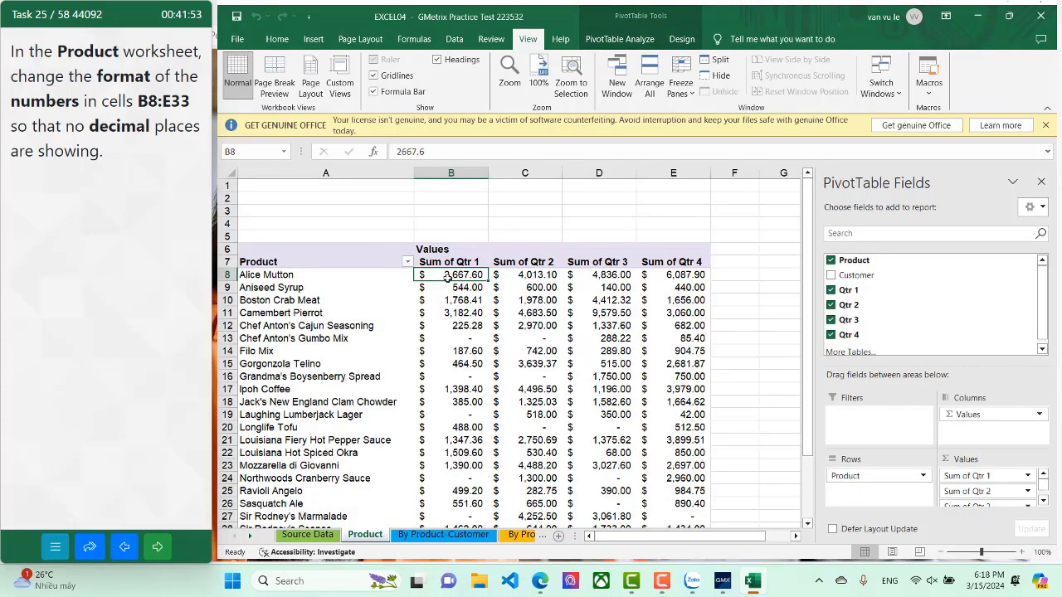
{"action": "key", "text": "ctrl+shift+Down"}
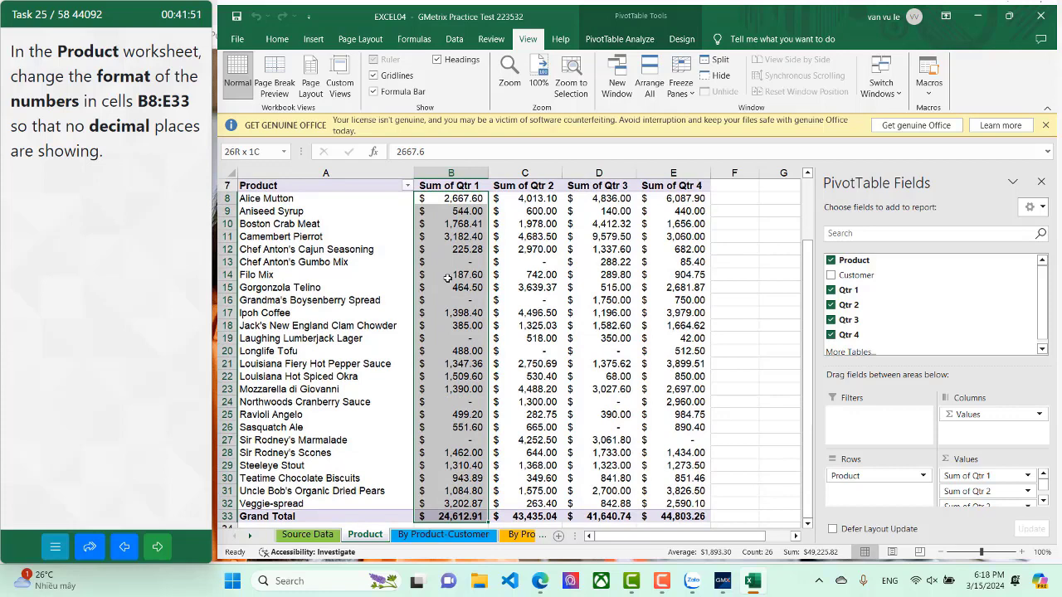
{"action": "key", "text": "shift+Right"}
{"action": "key", "text": "shift+Right"}
{"action": "key", "text": "shift+Right"}
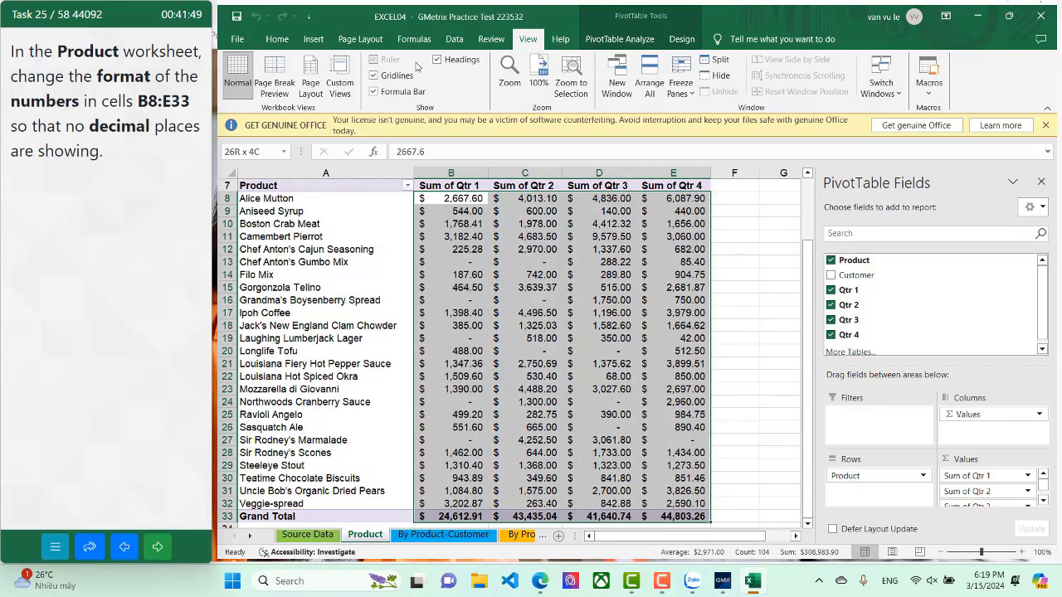
{"action": "left_click", "coordinate": [277, 39]}
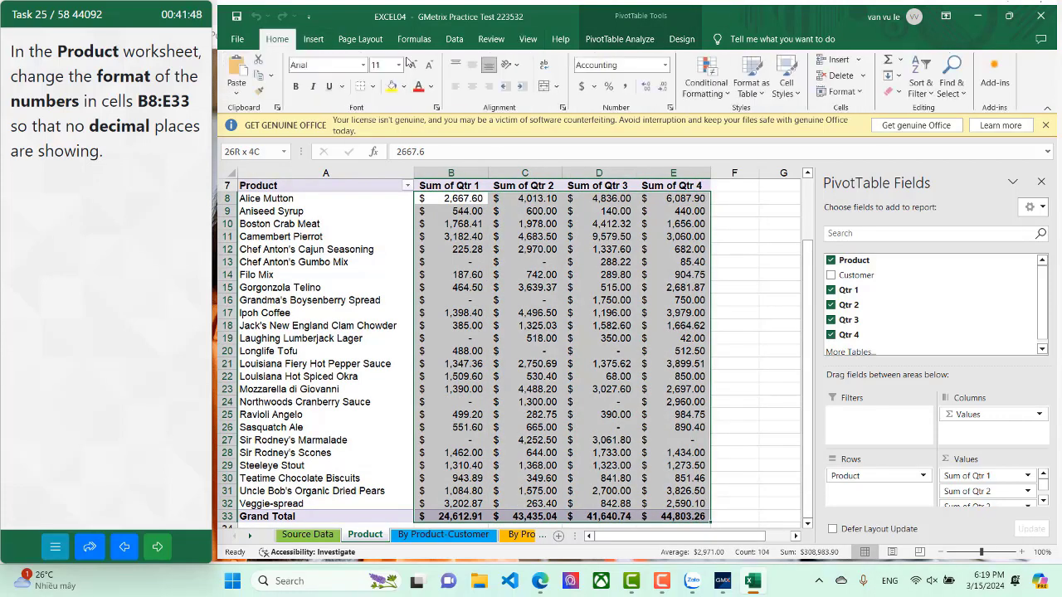
{"action": "left_click", "coordinate": [664, 88]}
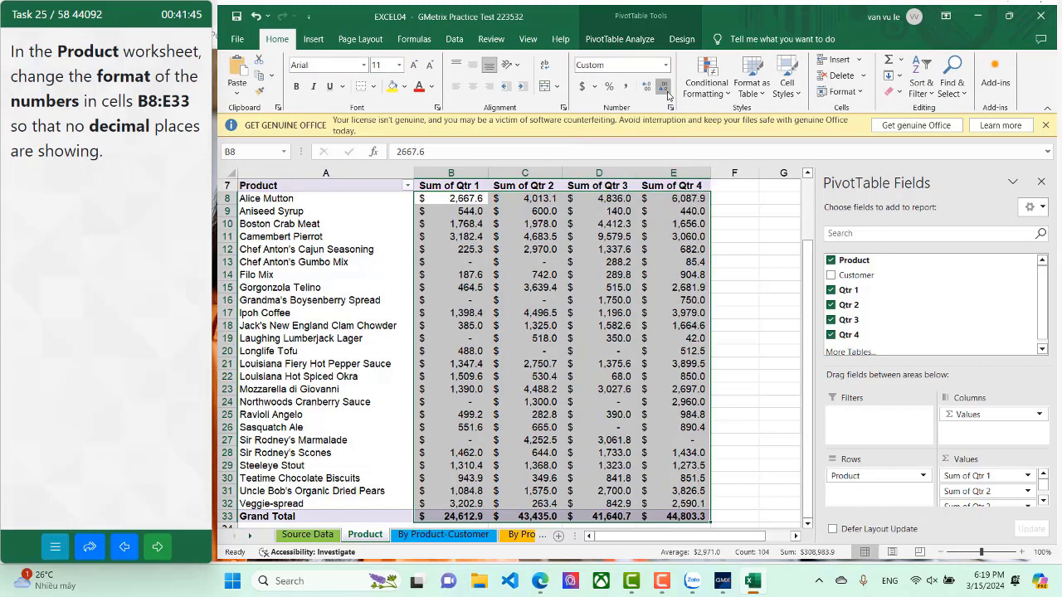
{"action": "left_click", "coordinate": [666, 89]}
{"action": "left_click", "coordinate": [299, 415]}
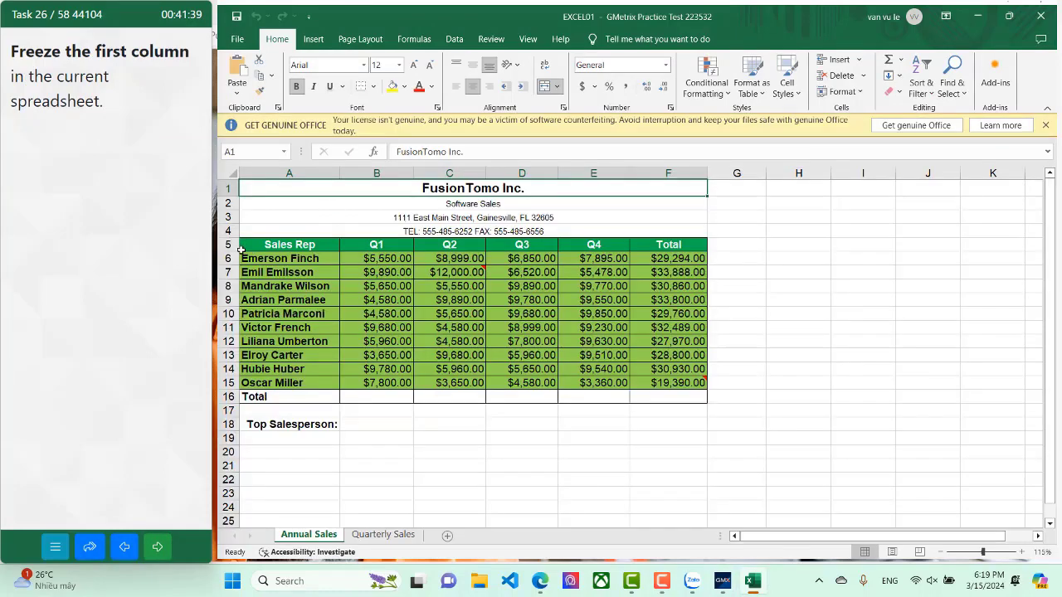
Step: Freeze the first column of the Annual Sales worksheet and advance to the next task
{"action": "left_click", "coordinate": [529, 42]}
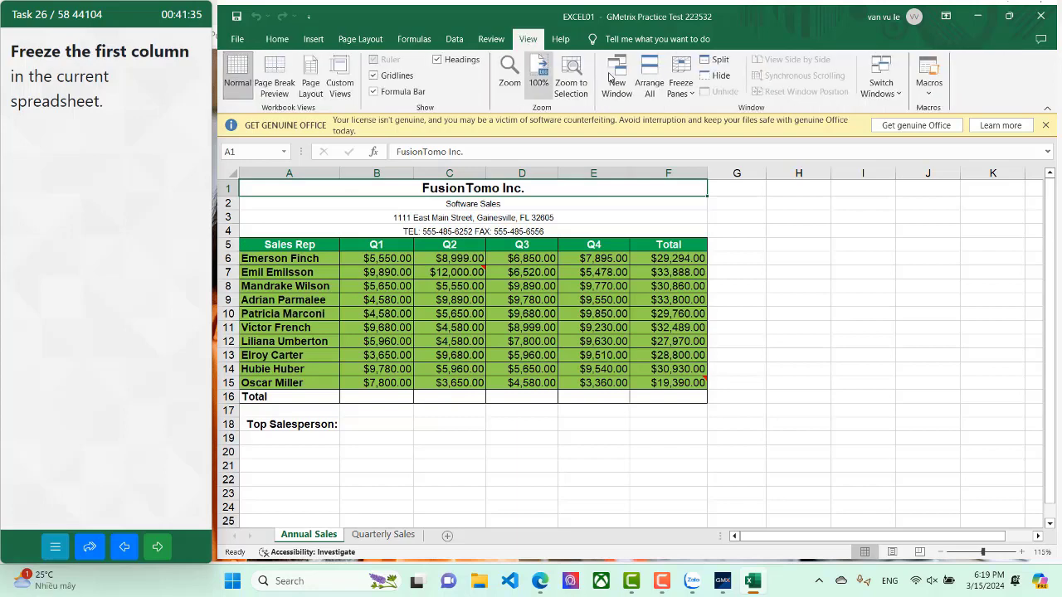
{"action": "left_click", "coordinate": [680, 82]}
{"action": "left_click", "coordinate": [731, 187]}
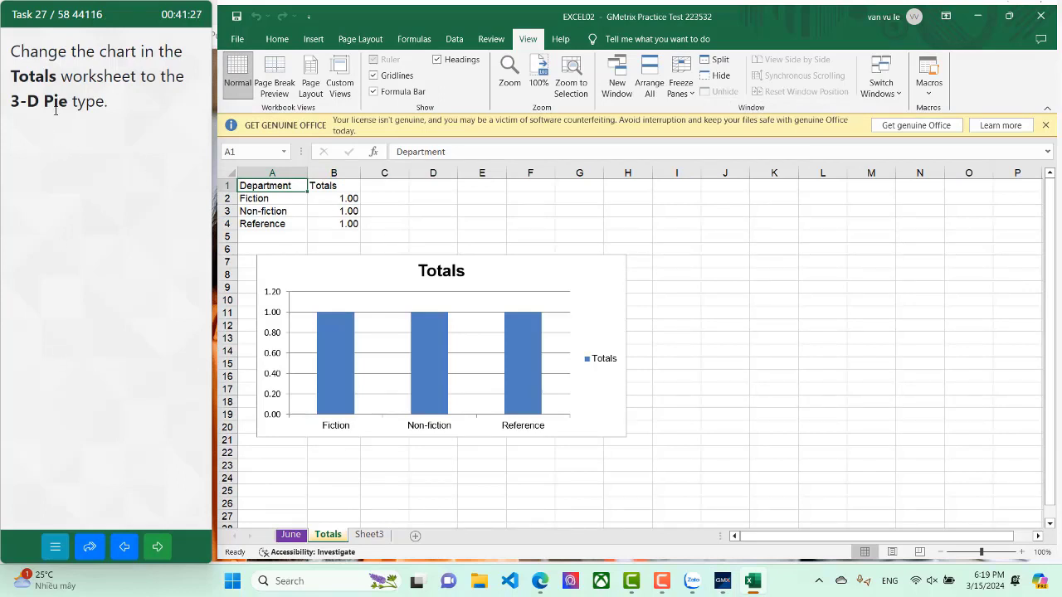
Step: Change the chart in the Totals worksheet to the 3-D Pie type and advance to the next task
{"action": "left_click", "coordinate": [306, 282]}
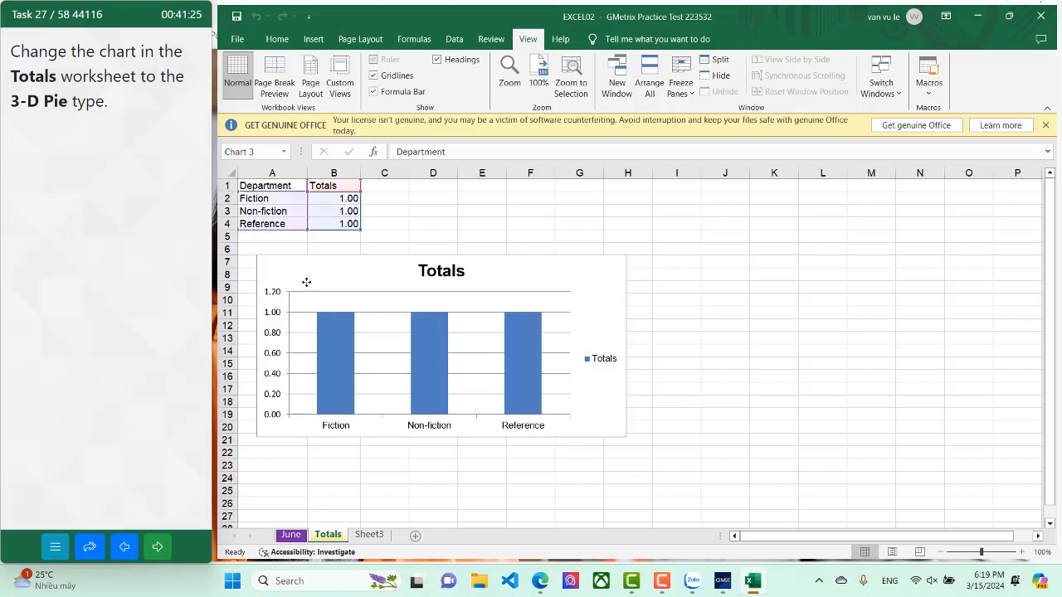
{"action": "left_click", "coordinate": [608, 39]}
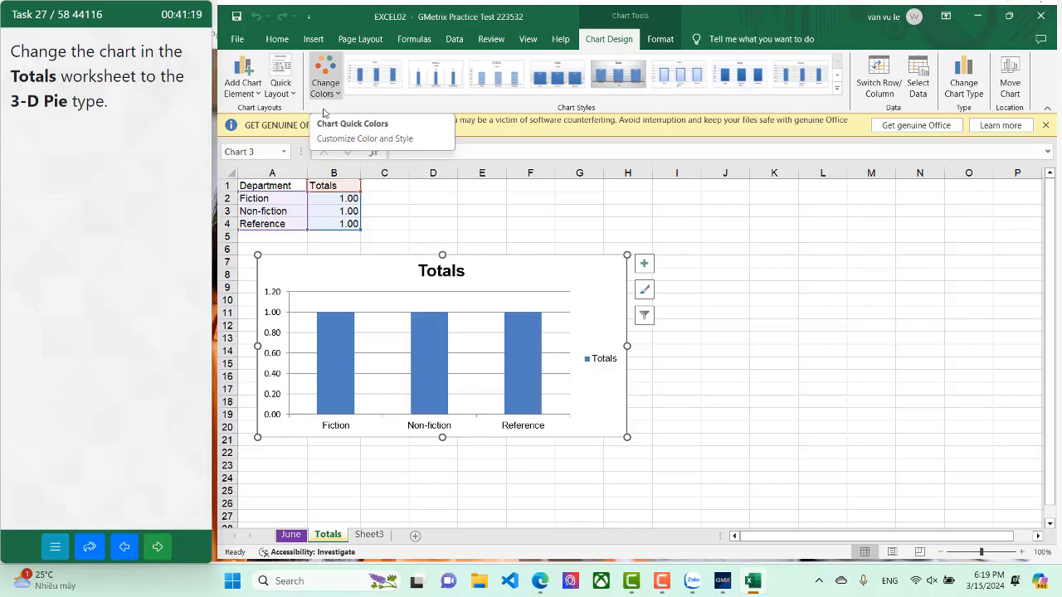
{"action": "right_click", "coordinate": [348, 264]}
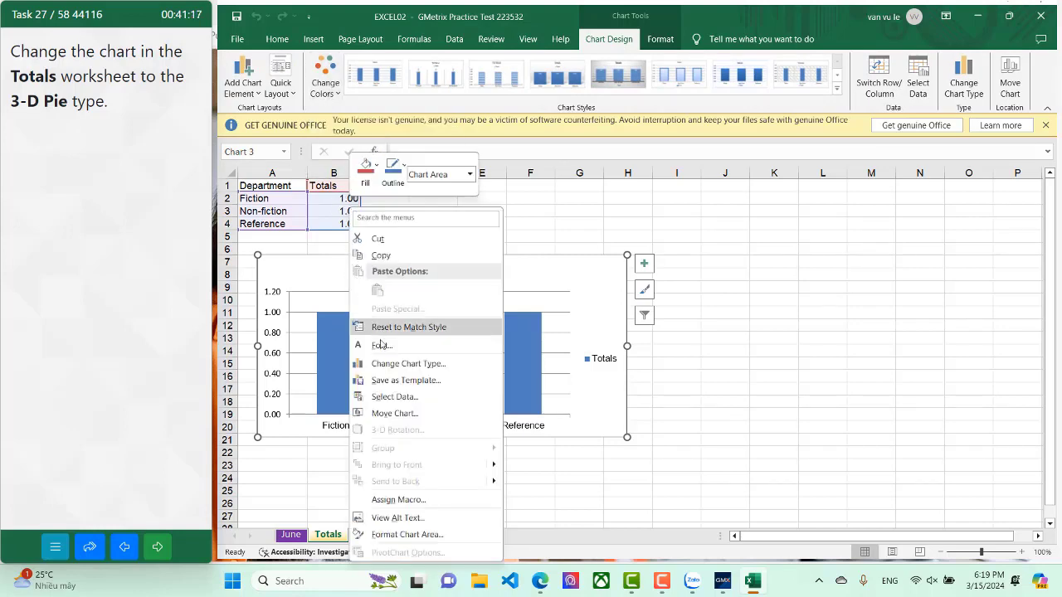
{"action": "left_click", "coordinate": [389, 370]}
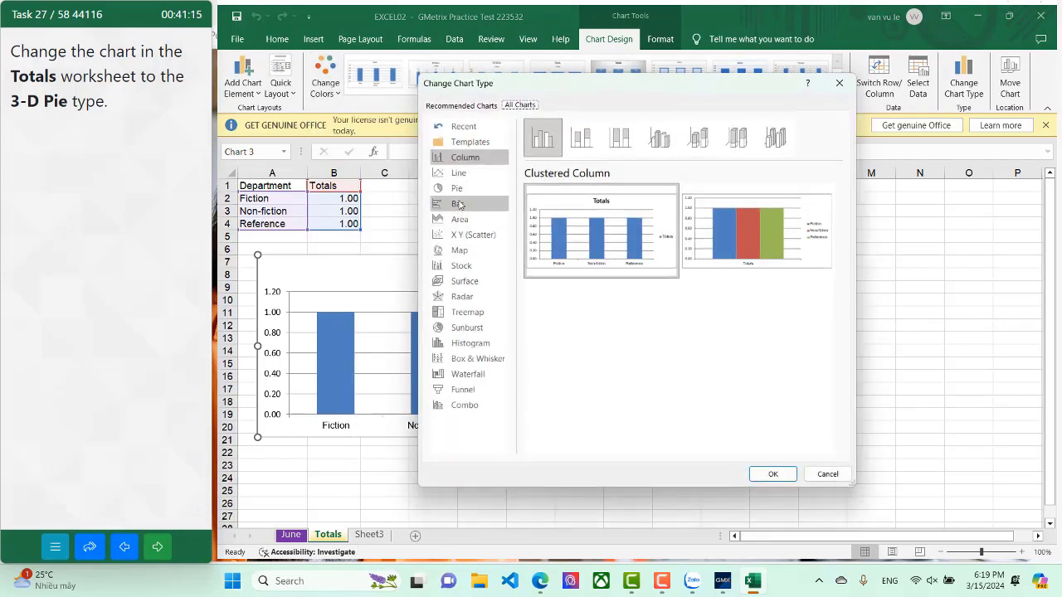
{"action": "left_click", "coordinate": [458, 191]}
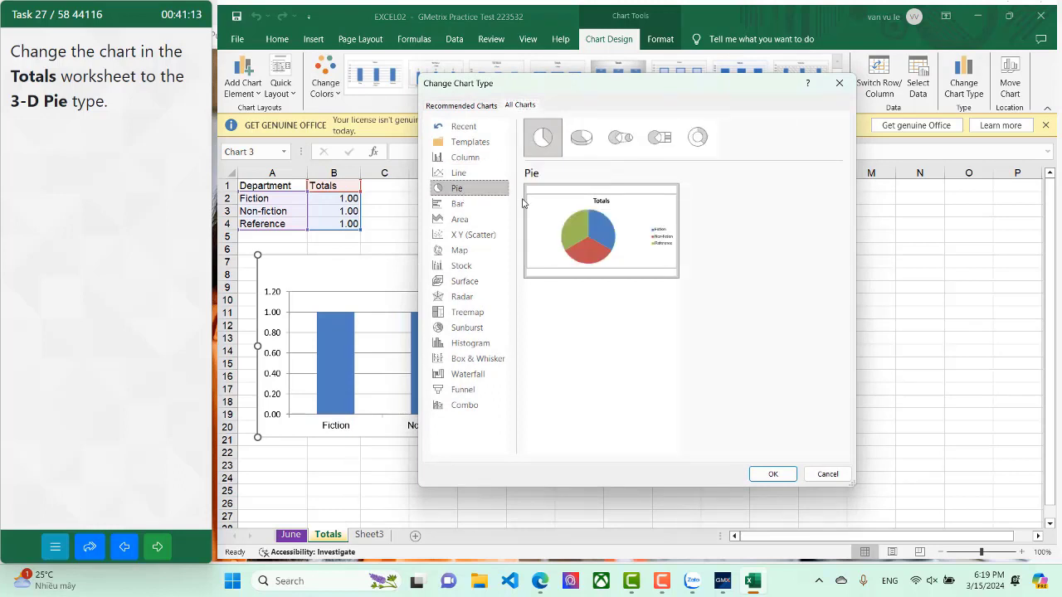
{"action": "left_click", "coordinate": [581, 137]}
{"action": "mouse_move", "coordinate": [592, 233]}
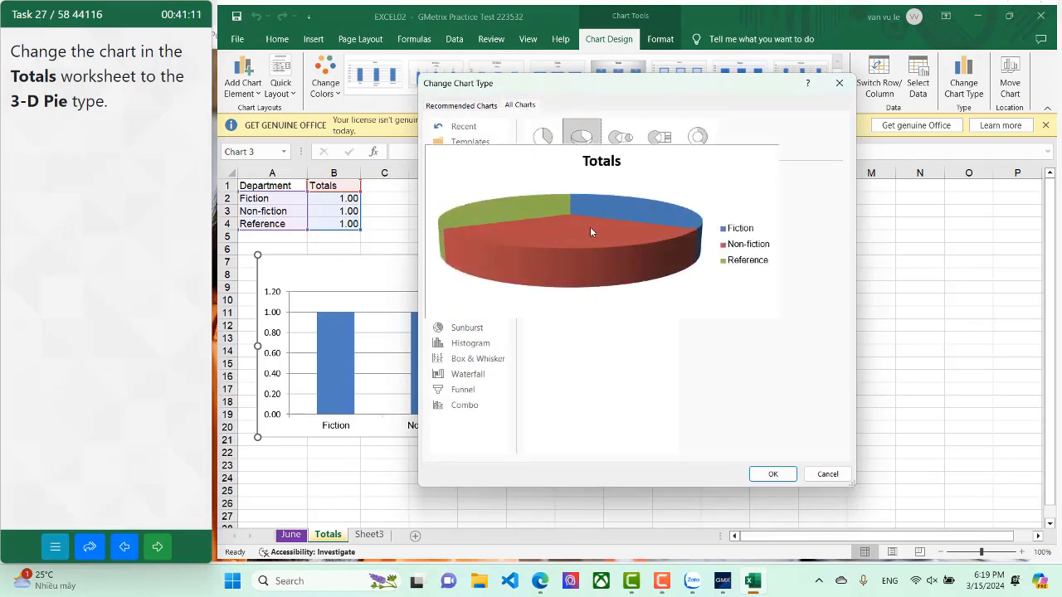
{"action": "left_click", "coordinate": [770, 474]}
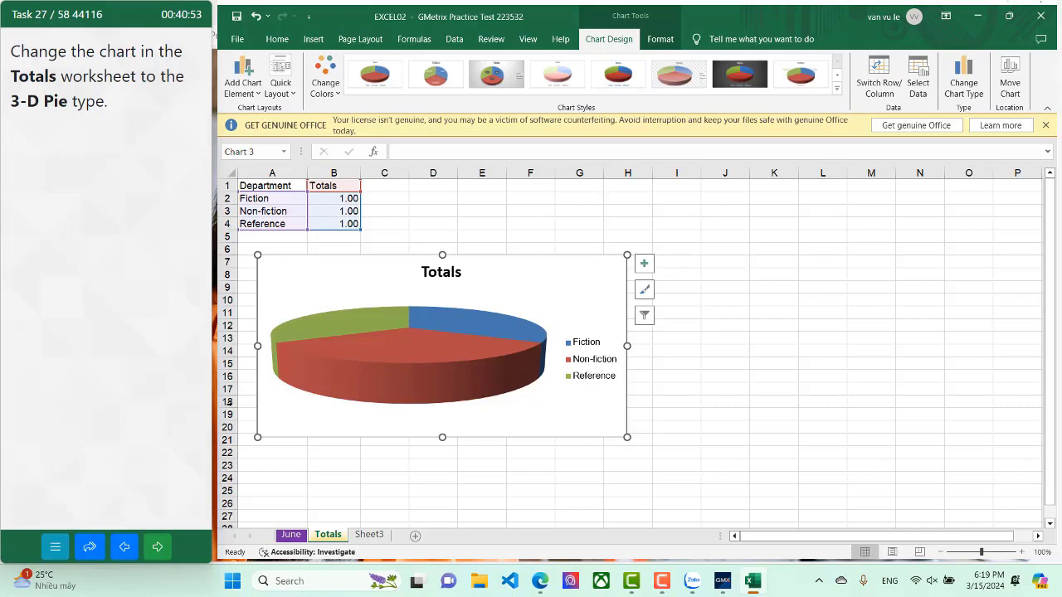
{"action": "left_click", "coordinate": [171, 544]}
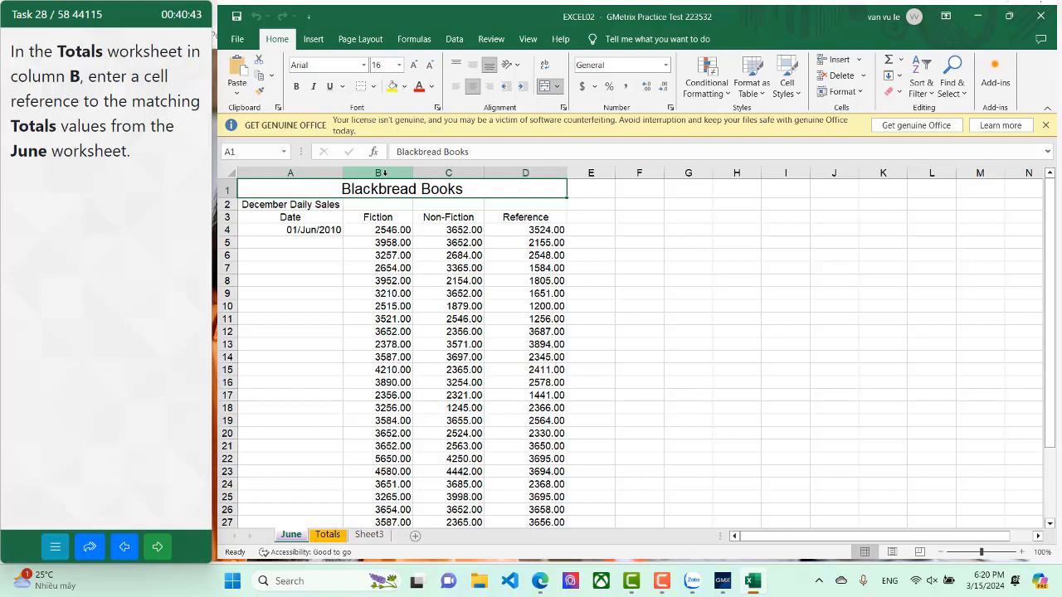
Step: Enter a reference to the June worksheet's Fiction total, =June!B34, in cell B2 of the Totals worksheet
{"action": "scroll", "coordinate": [410, 282], "scroll_direction": "down", "scroll_amount": 5}
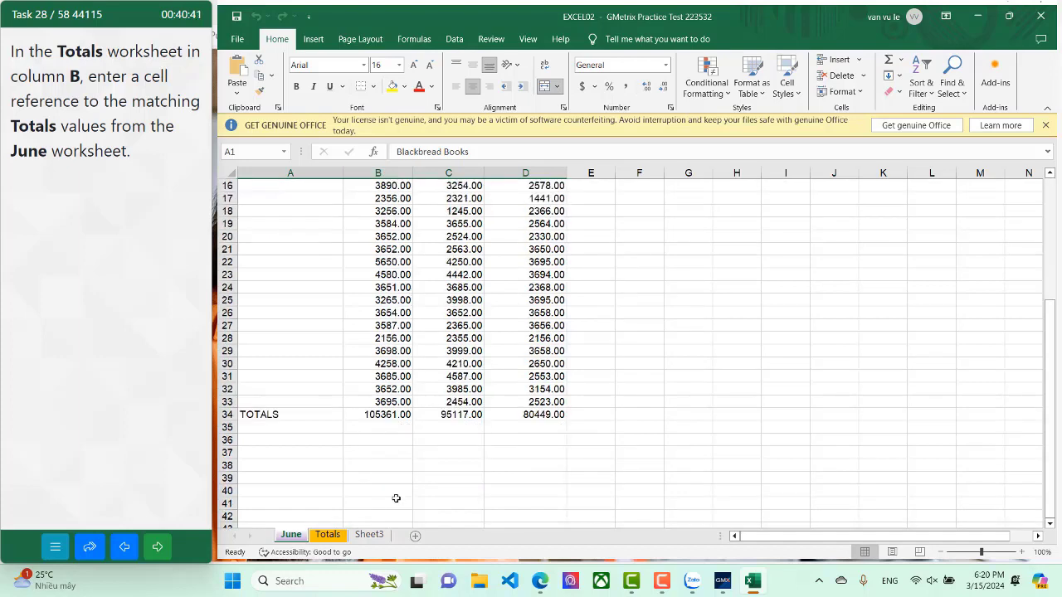
{"action": "left_click", "coordinate": [402, 415]}
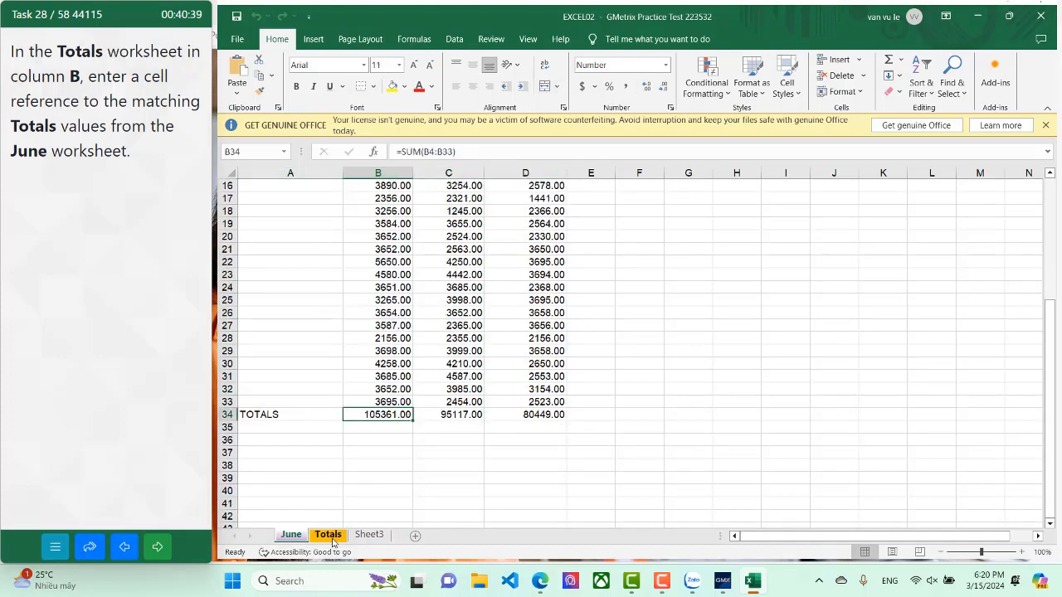
{"action": "left_click", "coordinate": [330, 535]}
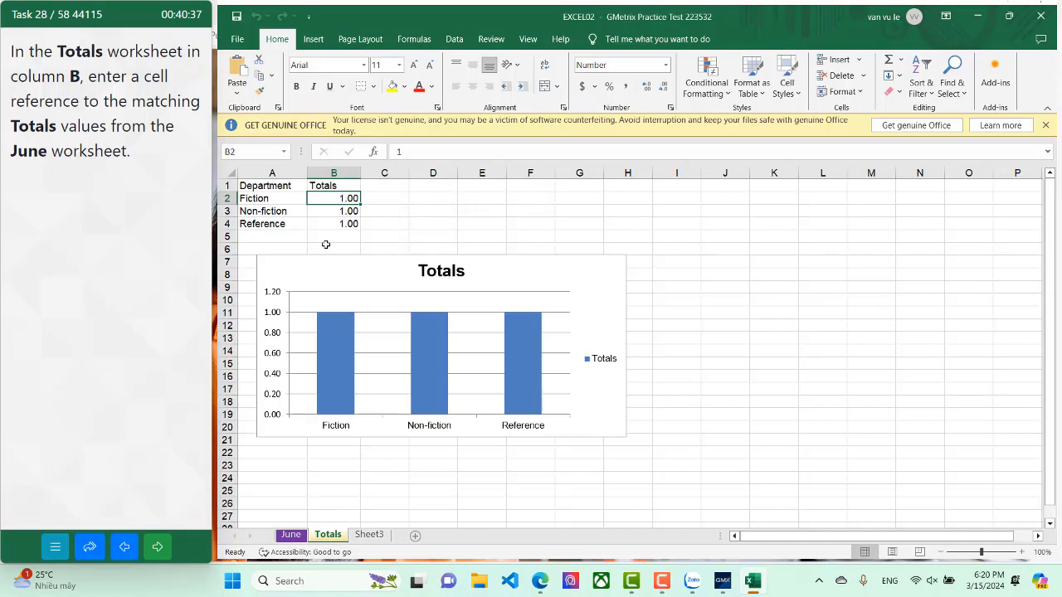
{"action": "type", "text": "="}
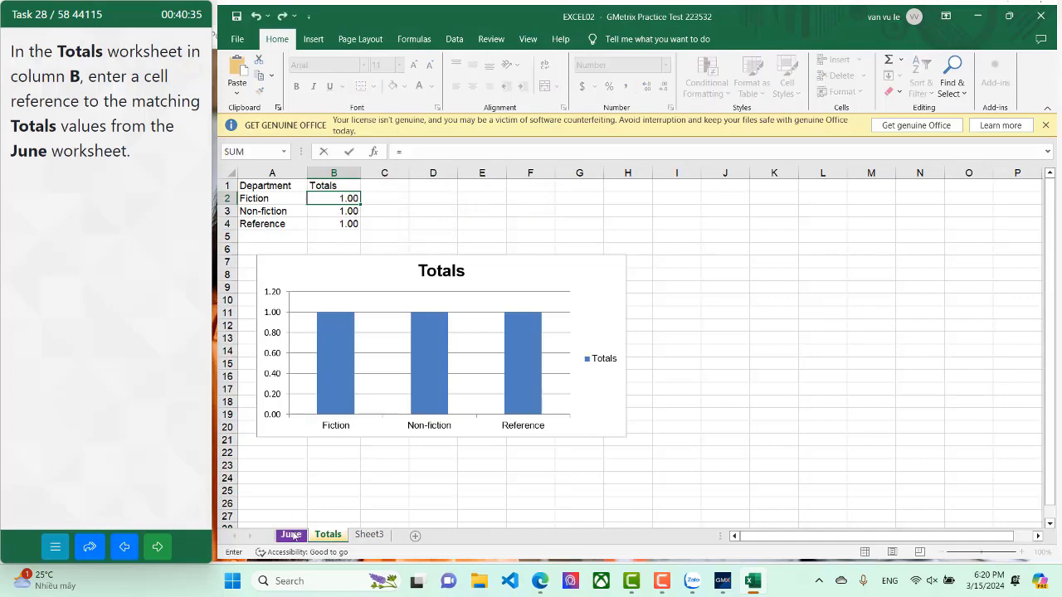
{"action": "left_click", "coordinate": [290, 535]}
{"action": "left_click", "coordinate": [373, 414]}
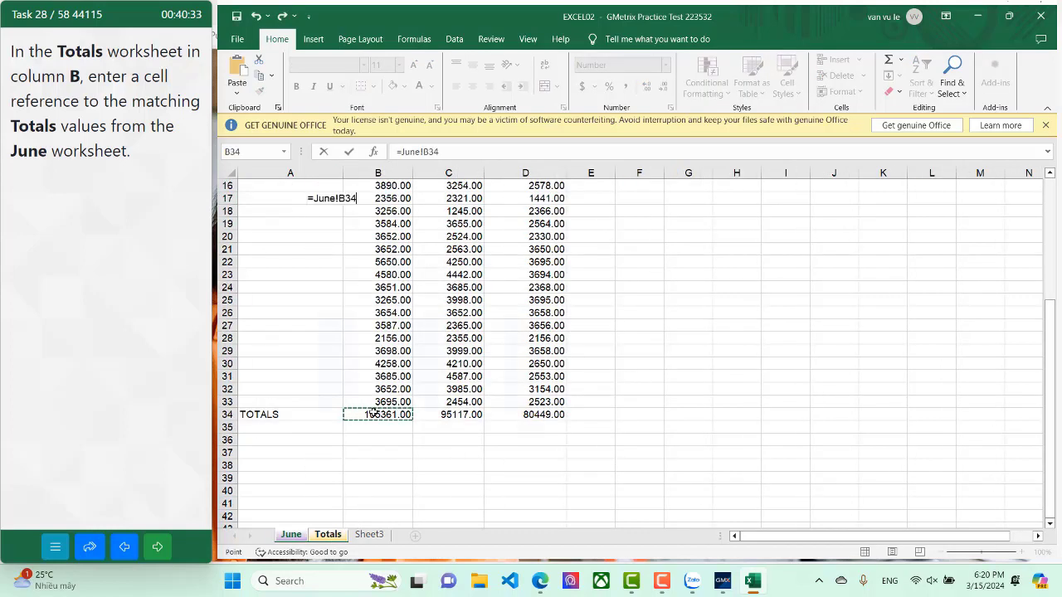
{"action": "key", "text": "Return"}
Step: Reference June!C34 in cell B3 and June!D34 in cell B4 of the Totals worksheet, and advance to the next task
{"action": "type", "text": "="}
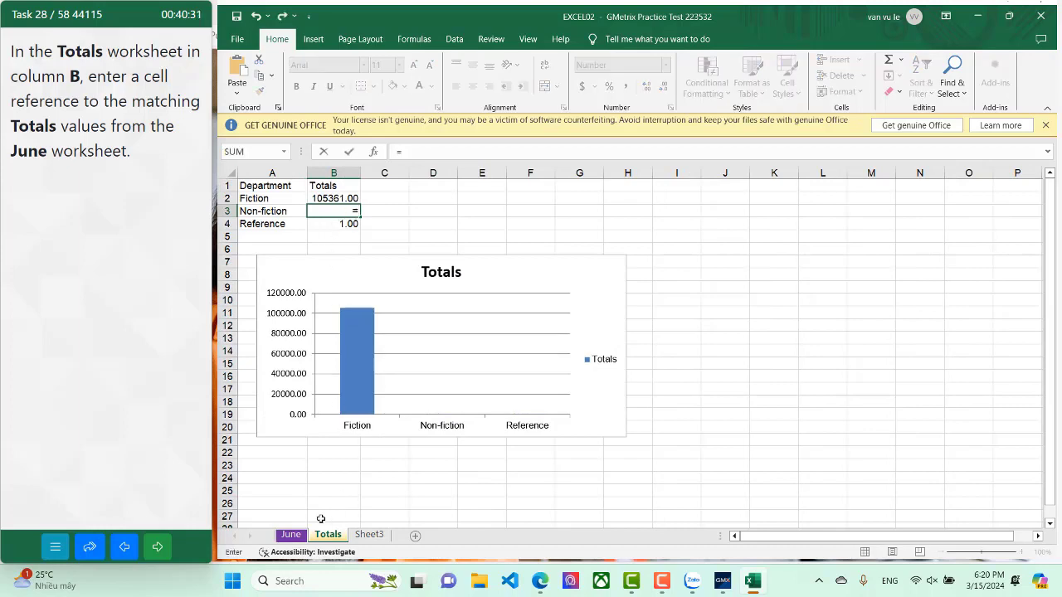
{"action": "left_click", "coordinate": [291, 535]}
{"action": "left_click", "coordinate": [463, 415]}
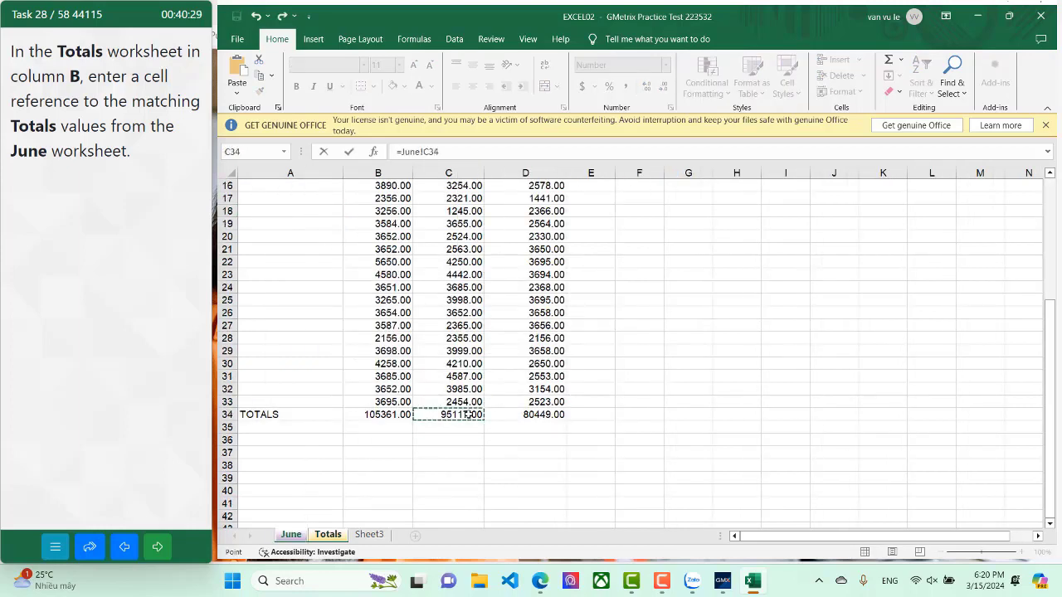
{"action": "key", "text": "Return"}
{"action": "type", "text": "="}
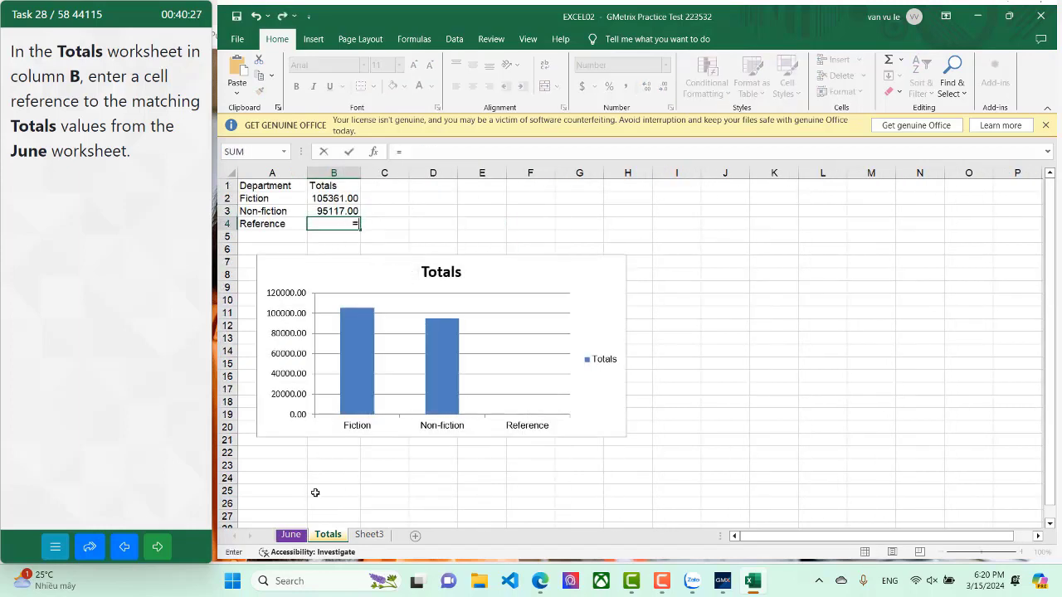
{"action": "left_click", "coordinate": [290, 535]}
{"action": "left_click", "coordinate": [526, 414]}
{"action": "key", "text": "Return"}
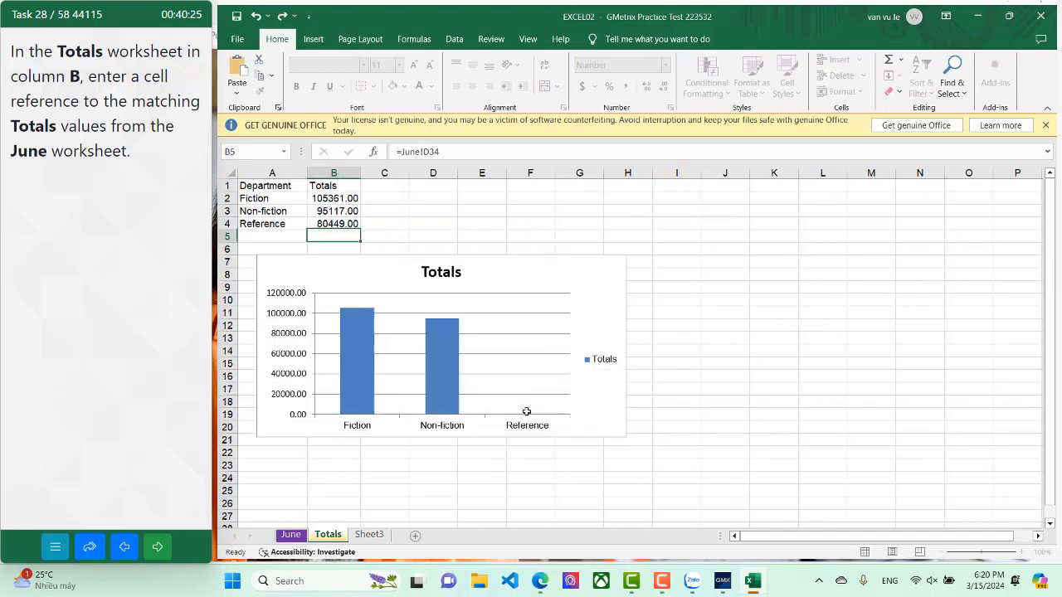
{"action": "left_click", "coordinate": [158, 546]}
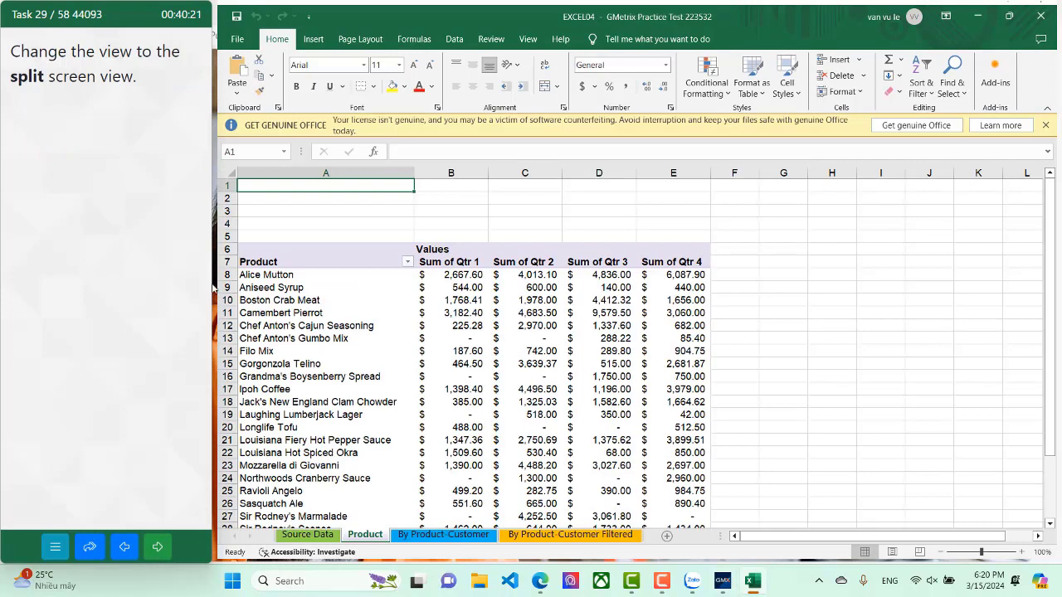
Step: Change the Product worksheet to the split screen view and advance to the next task
{"action": "left_click", "coordinate": [540, 43]}
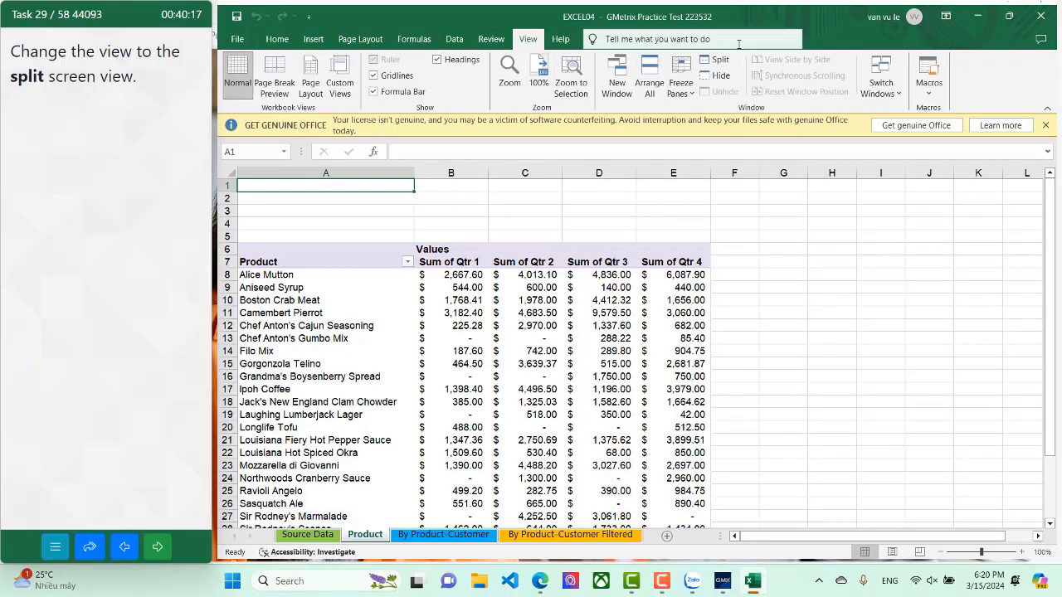
{"action": "left_click", "coordinate": [715, 60]}
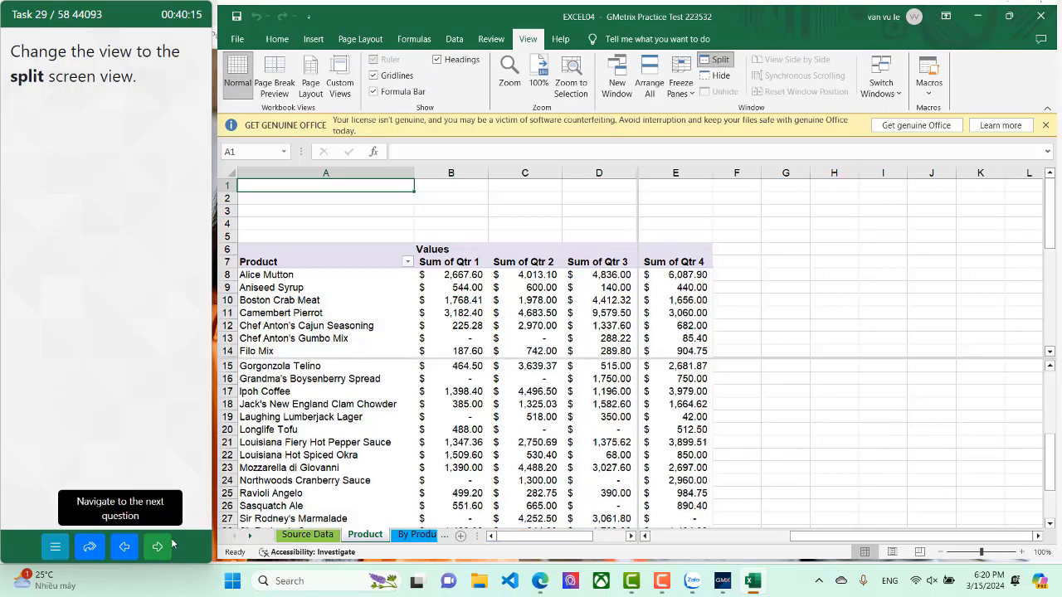
{"action": "left_click", "coordinate": [172, 544]}
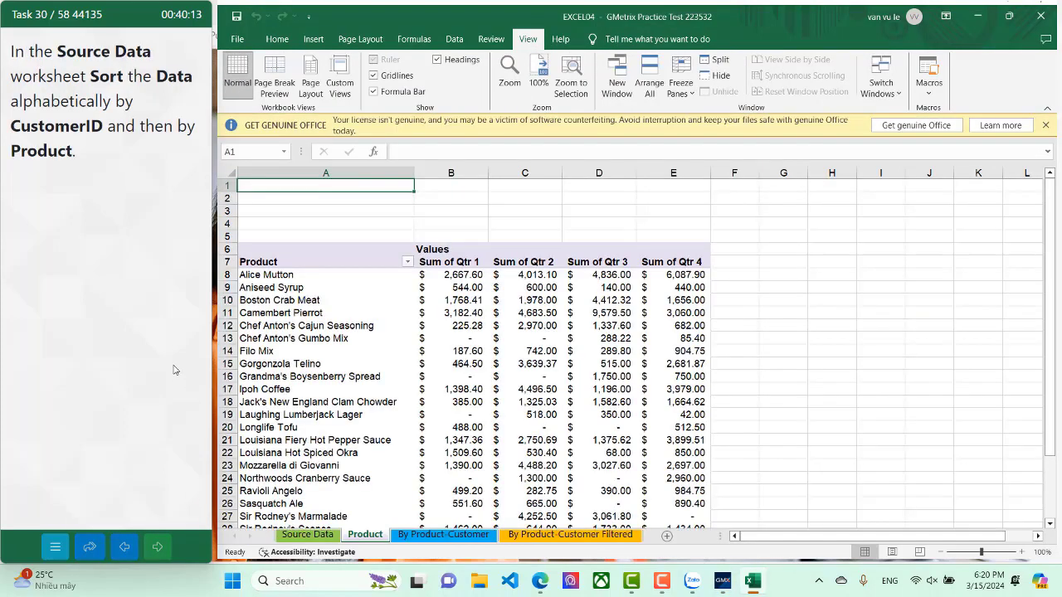
Step: Sort the Source Data worksheet's data by CustomerID A to Z and by Product A to Z as the second level
{"action": "left_click", "coordinate": [304, 539]}
{"action": "left_click", "coordinate": [319, 351]}
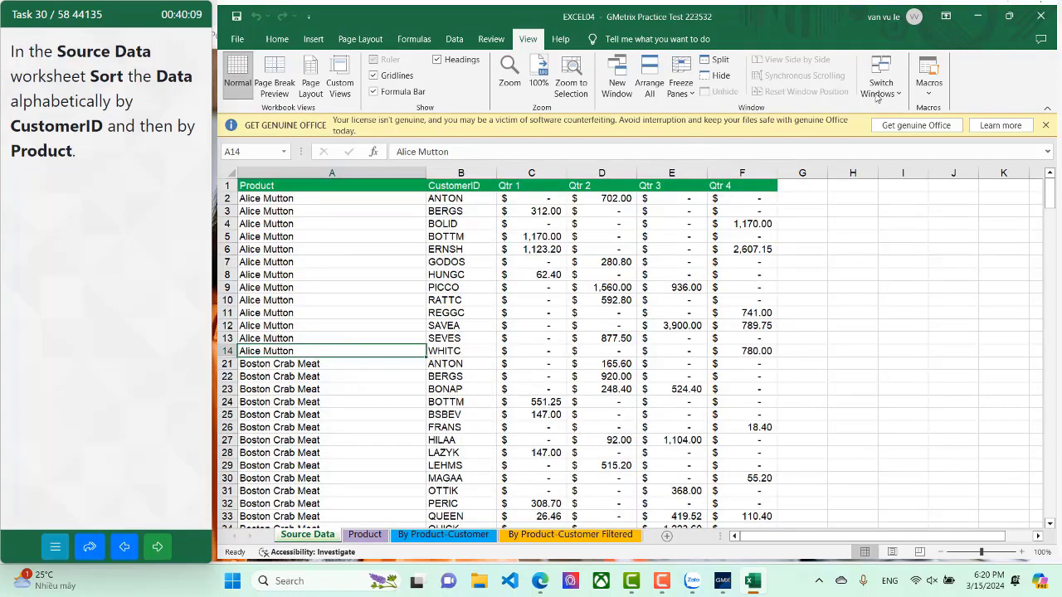
{"action": "left_click", "coordinate": [277, 39]}
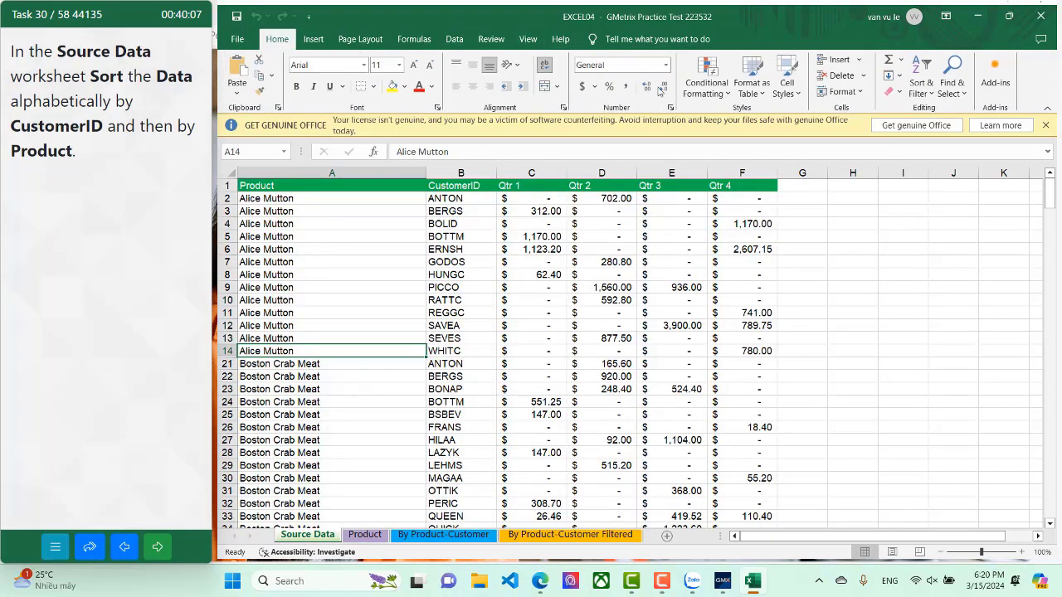
{"action": "left_click", "coordinate": [921, 84]}
{"action": "left_click", "coordinate": [946, 141]}
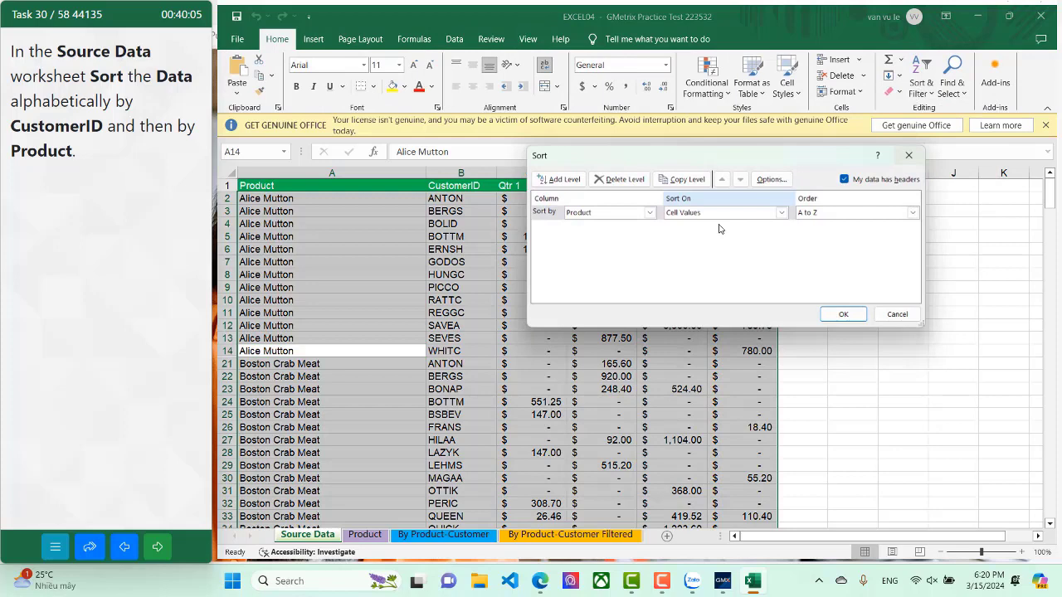
{"action": "left_click", "coordinate": [648, 213]}
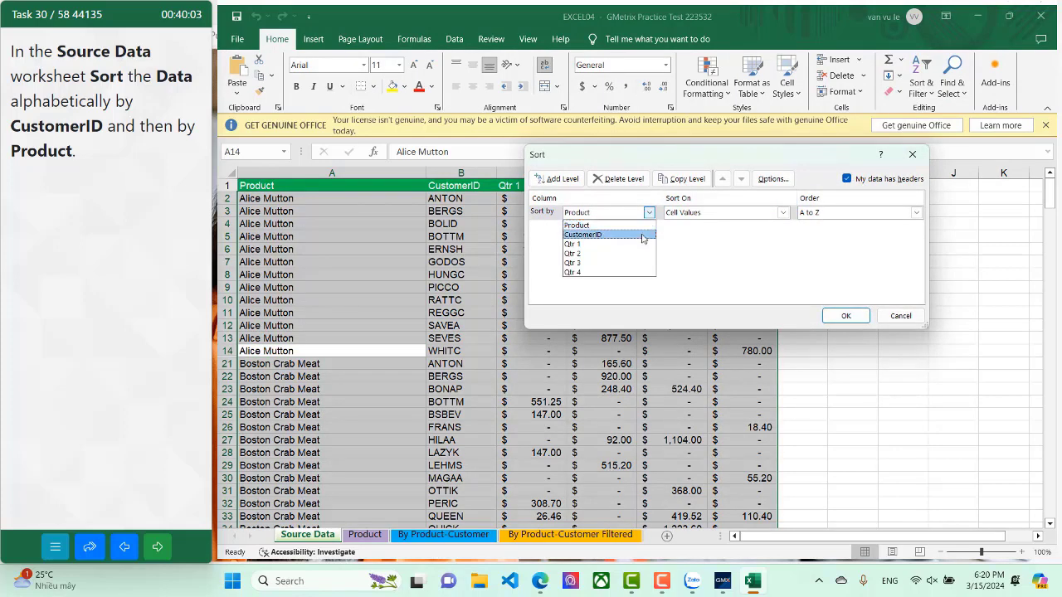
{"action": "left_click", "coordinate": [583, 235]}
{"action": "left_click", "coordinate": [556, 178]}
{"action": "left_click", "coordinate": [621, 229]}
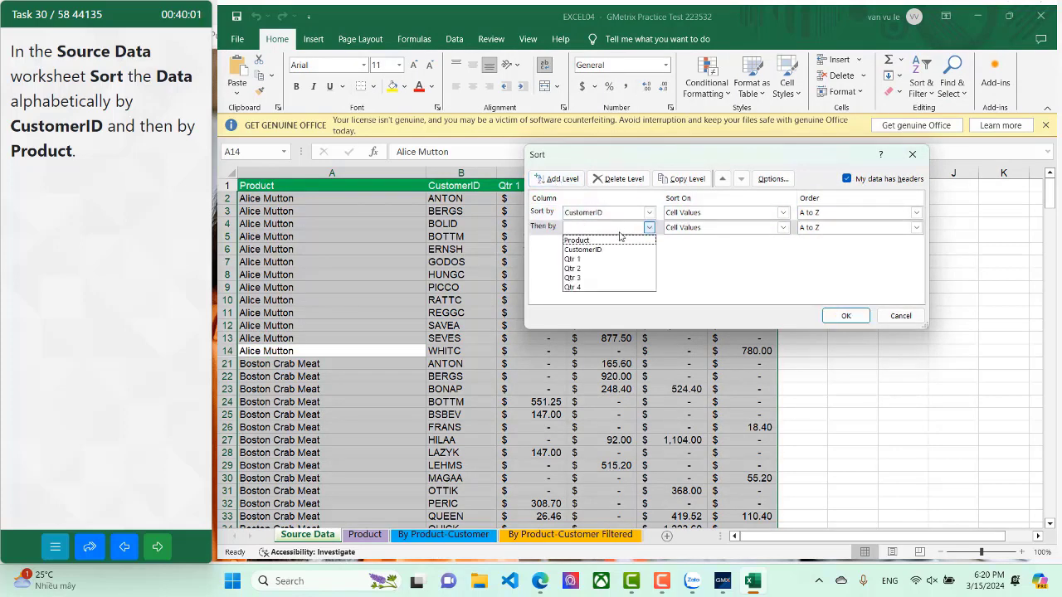
{"action": "left_click", "coordinate": [598, 238]}
{"action": "left_click", "coordinate": [845, 316]}
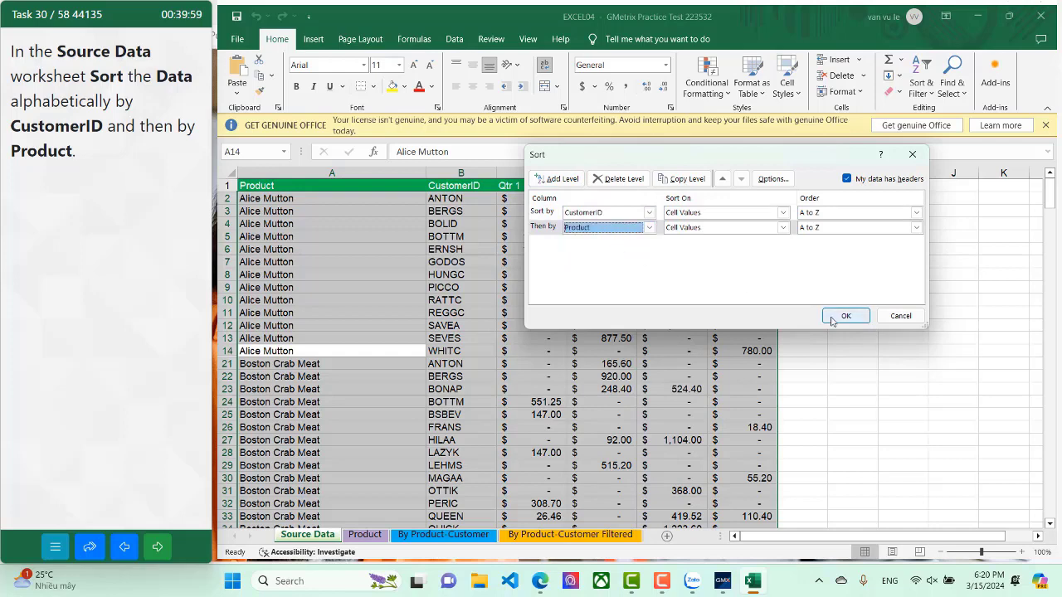
Step: Apply Gradient Fill Green Data Bar conditional formatting to column E of the Review worksheet and advance to the next task
{"action": "left_click", "coordinate": [158, 547]}
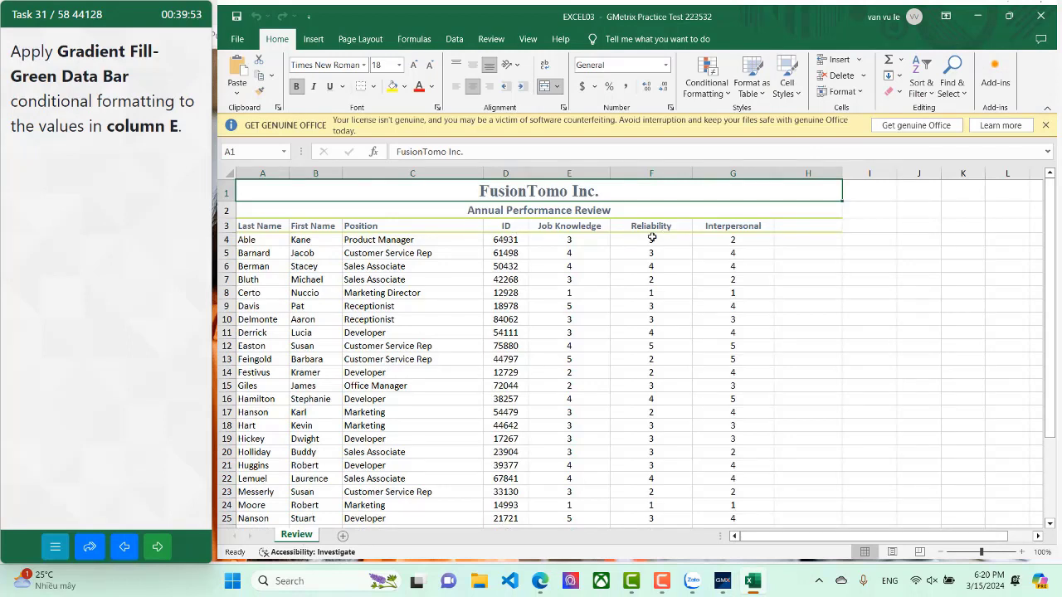
{"action": "left_click", "coordinate": [573, 174]}
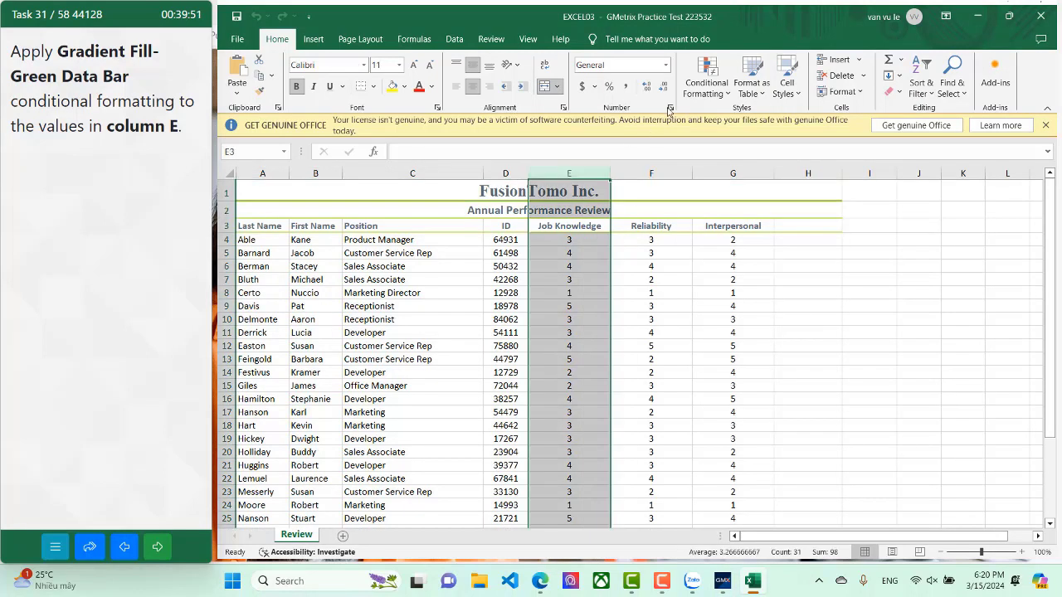
{"action": "left_click", "coordinate": [707, 83]}
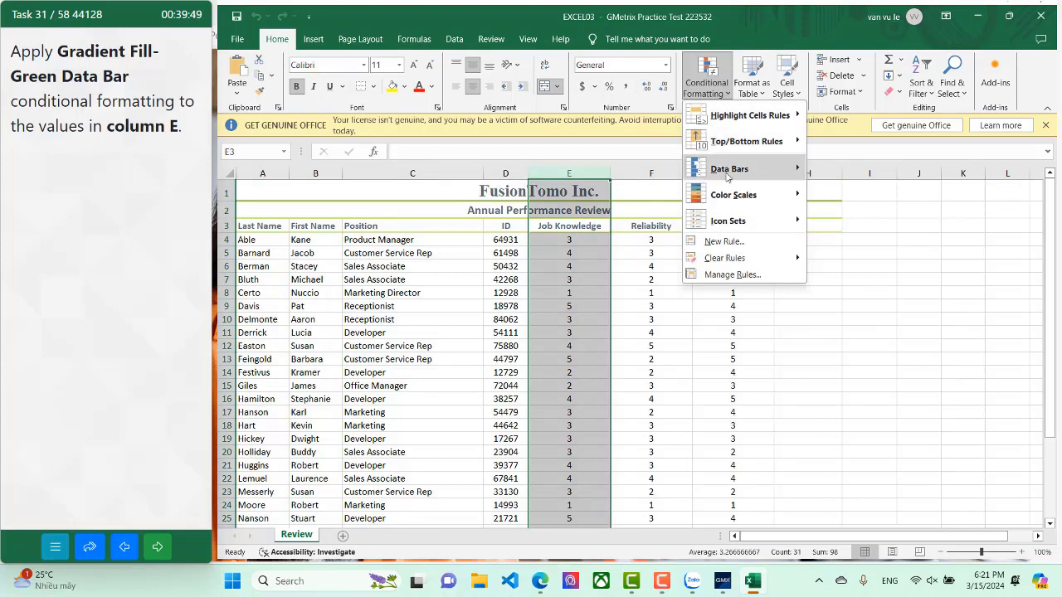
{"action": "mouse_move", "coordinate": [731, 175]}
{"action": "left_click", "coordinate": [841, 183]}
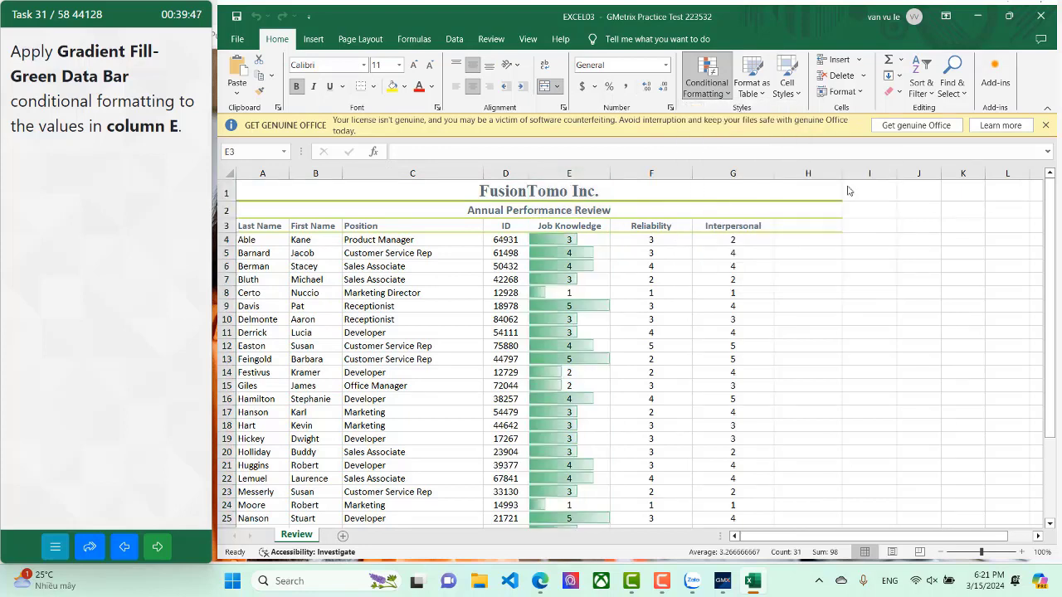
{"action": "left_click", "coordinate": [157, 547]}
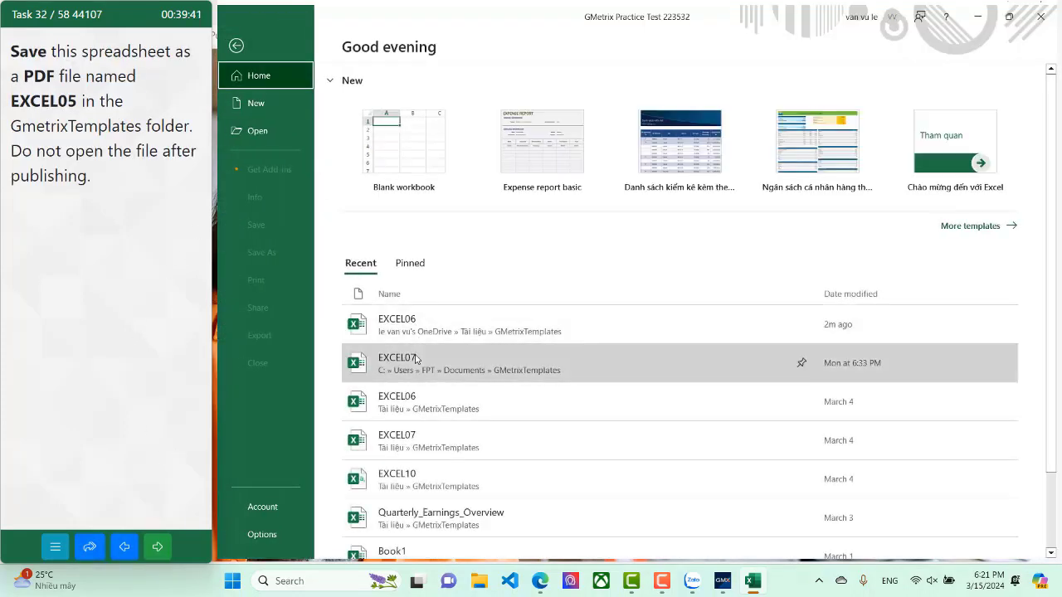
Step: Try to open the EXCEL05 workbook from the recent files
{"action": "scroll", "coordinate": [421, 456], "scroll_direction": "down", "scroll_amount": 2}
{"action": "left_click", "coordinate": [423, 498]}
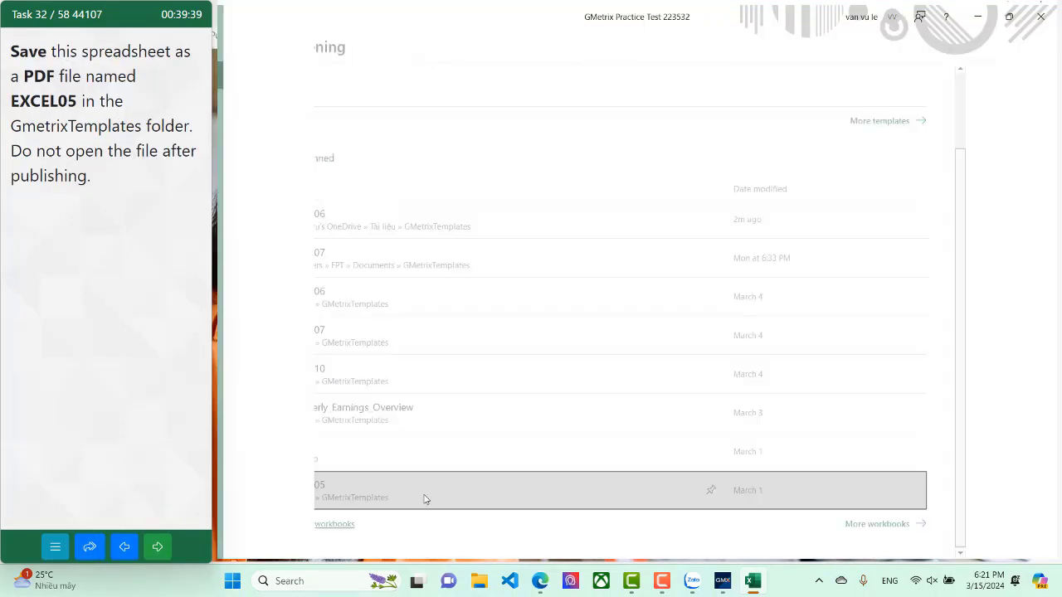
{"action": "left_click", "coordinate": [534, 327]}
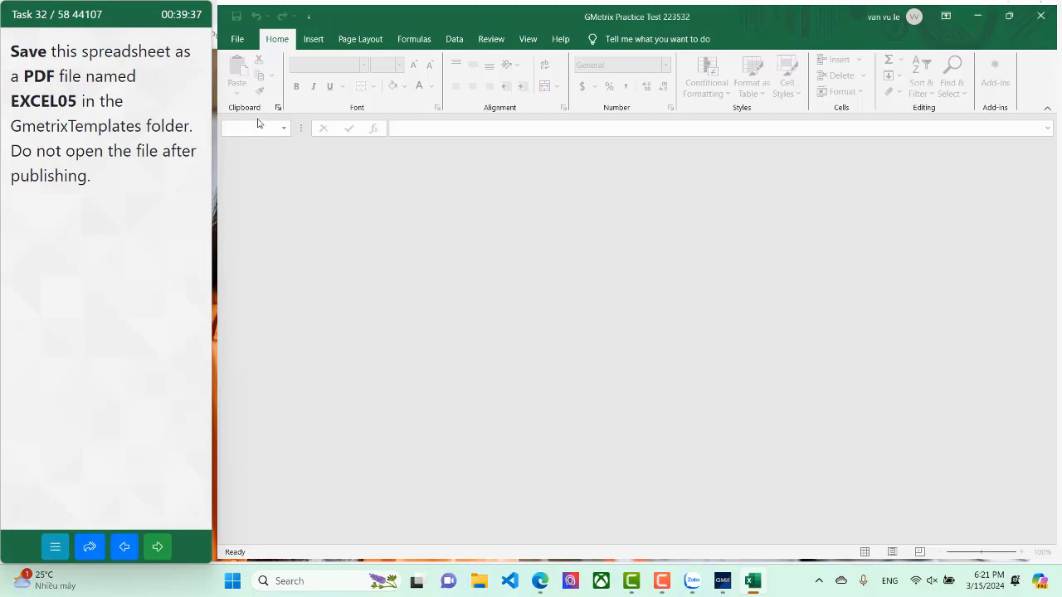
Step: Create a blank workbook and enter g in cell B4
{"action": "left_click", "coordinate": [238, 39]}
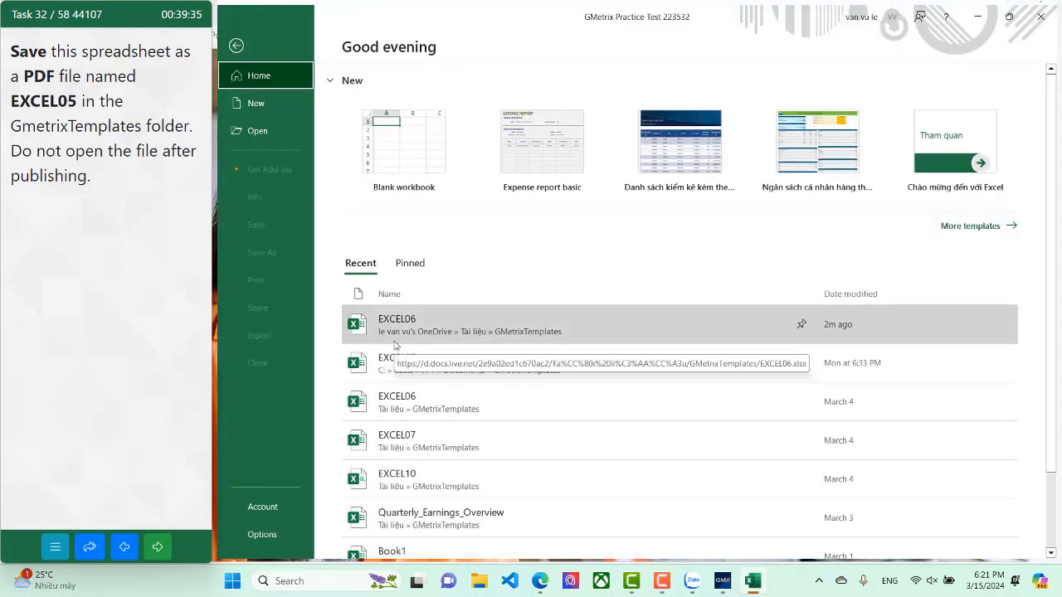
{"action": "left_click", "coordinate": [404, 141]}
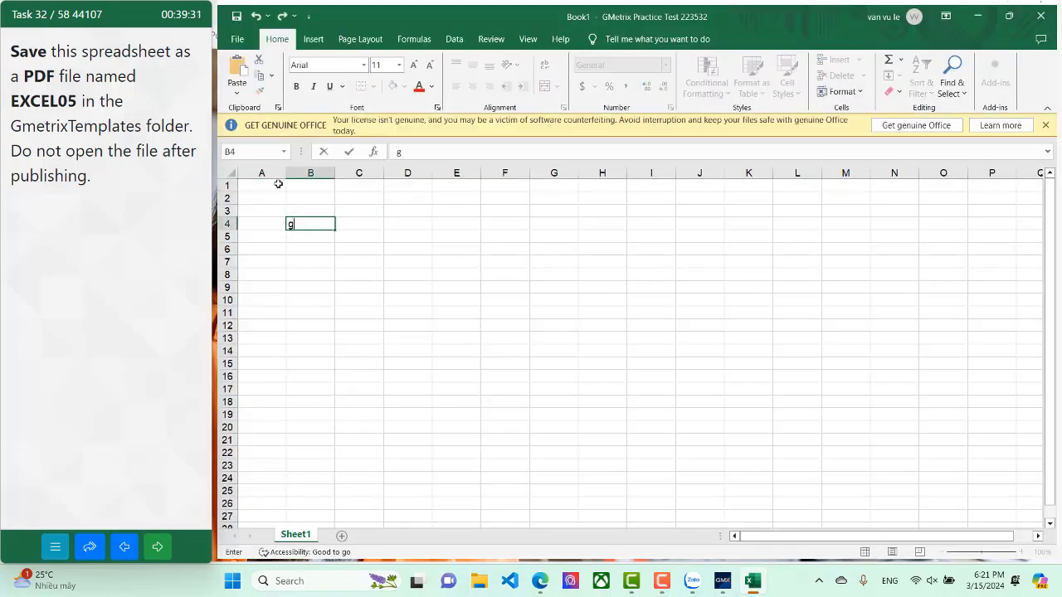
Step: Publish the new workbook as a PDF named EXCEL05 in the Documents folder, replacing the existing file
{"action": "left_click", "coordinate": [238, 39]}
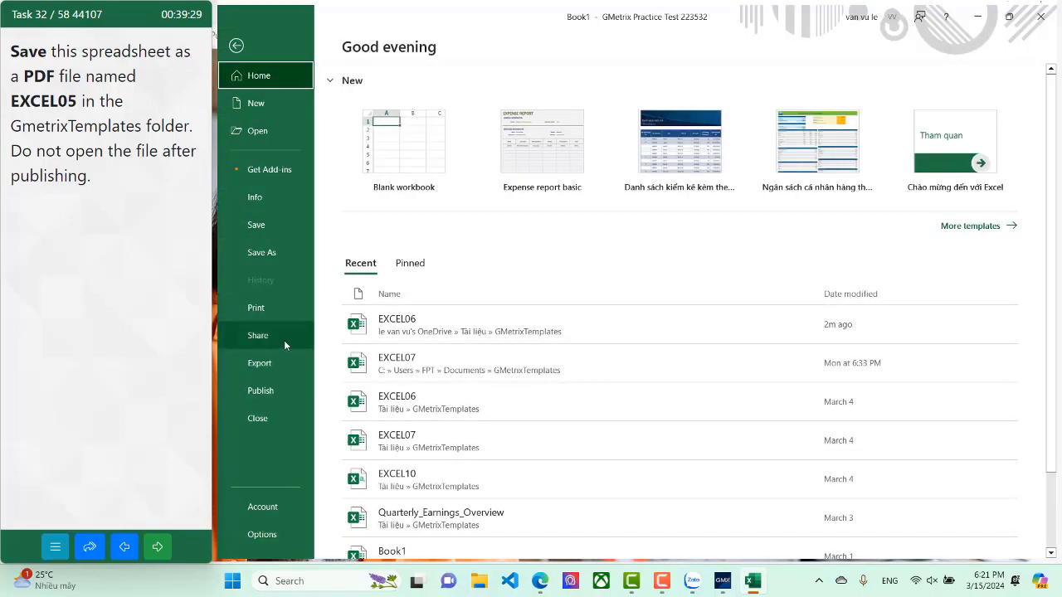
{"action": "left_click", "coordinate": [280, 363]}
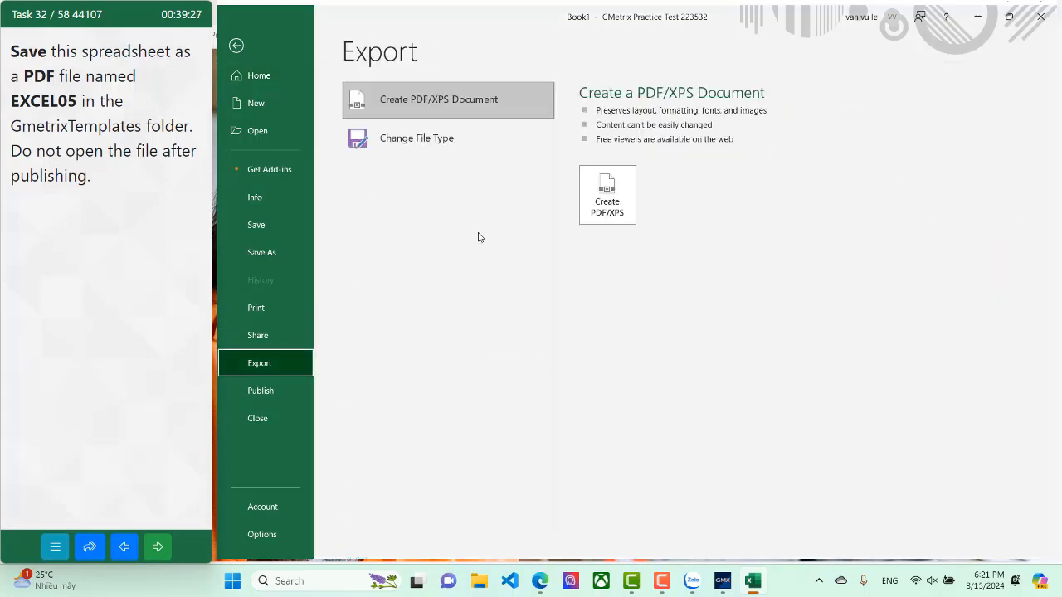
{"action": "left_click", "coordinate": [582, 192]}
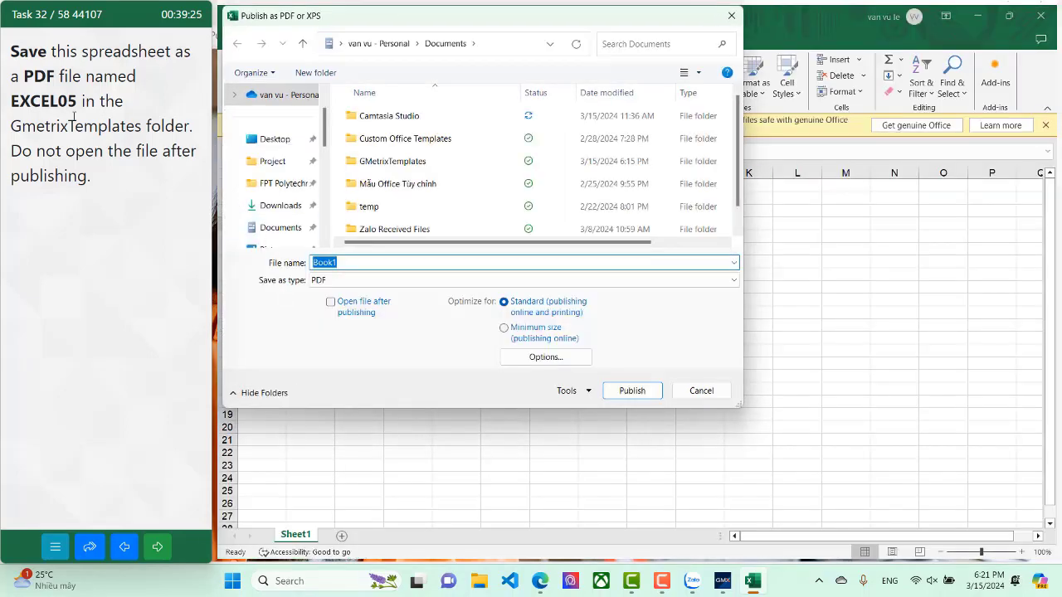
{"action": "left_click_drag", "start_coordinate": [77, 102], "coordinate": [10, 101]}
{"action": "key", "text": "ctrl+c"}
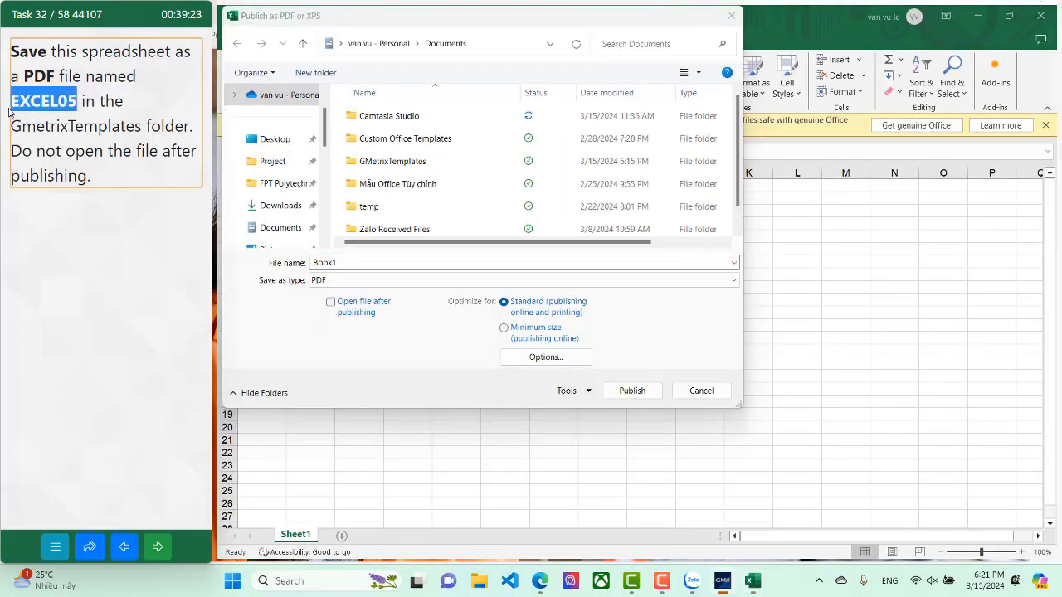
{"action": "left_click", "coordinate": [340, 249]}
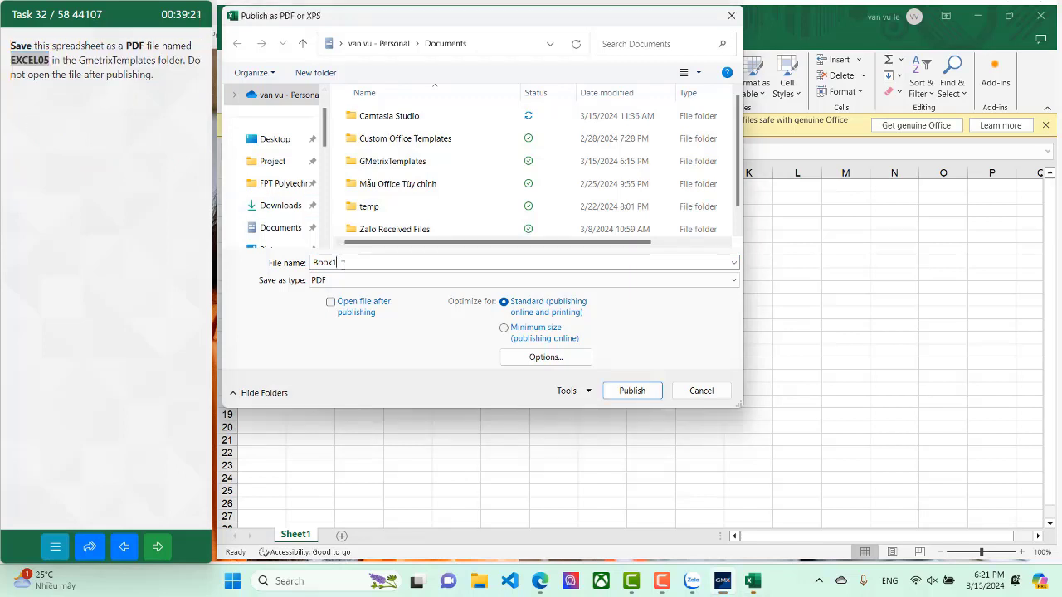
{"action": "key", "text": "ctrl+v"}
{"action": "left_click", "coordinate": [466, 379]}
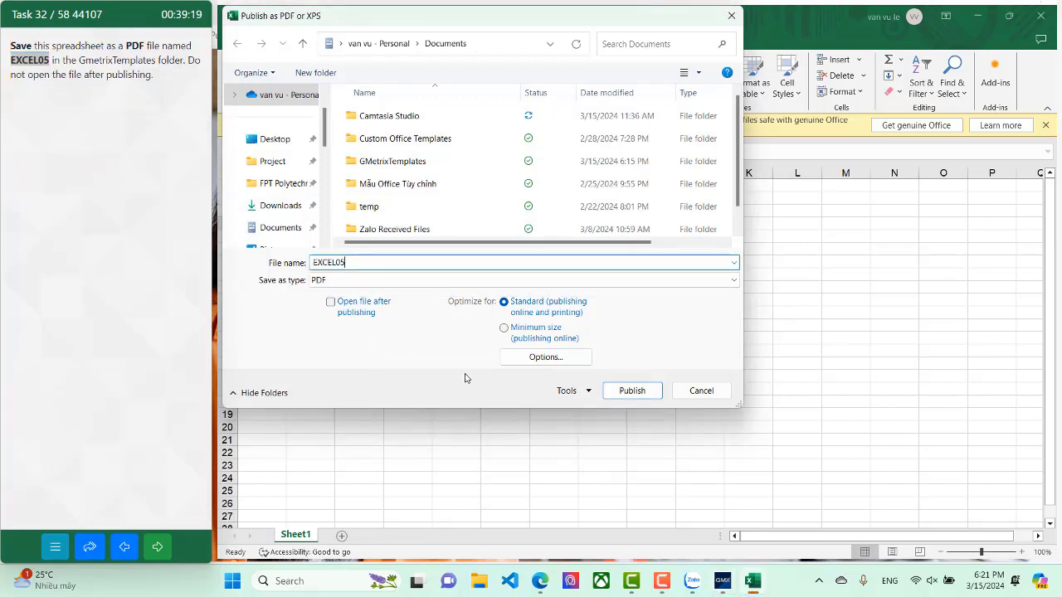
{"action": "left_click", "coordinate": [621, 391]}
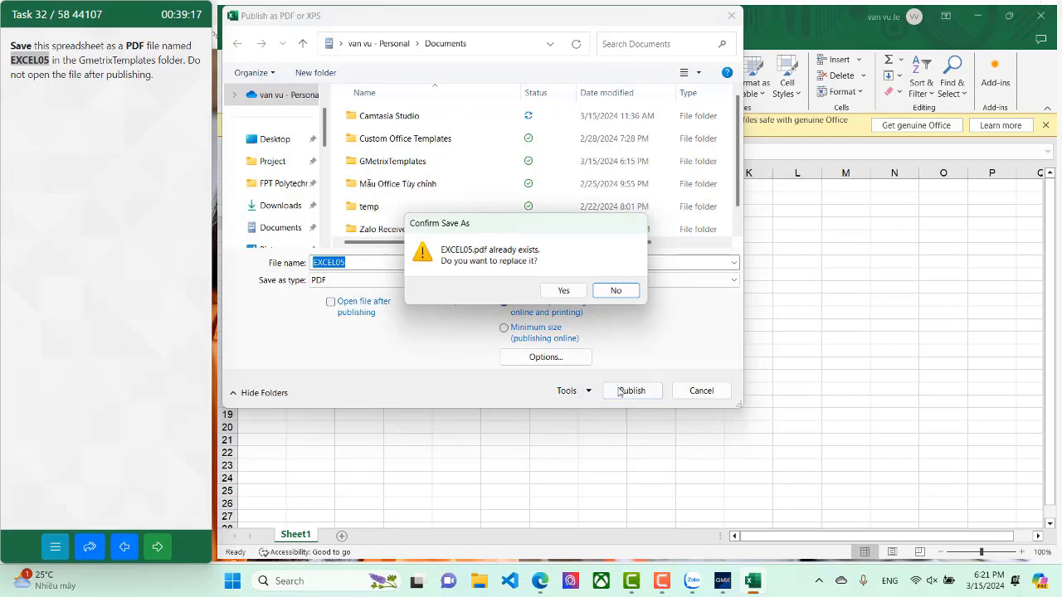
{"action": "left_click", "coordinate": [565, 291]}
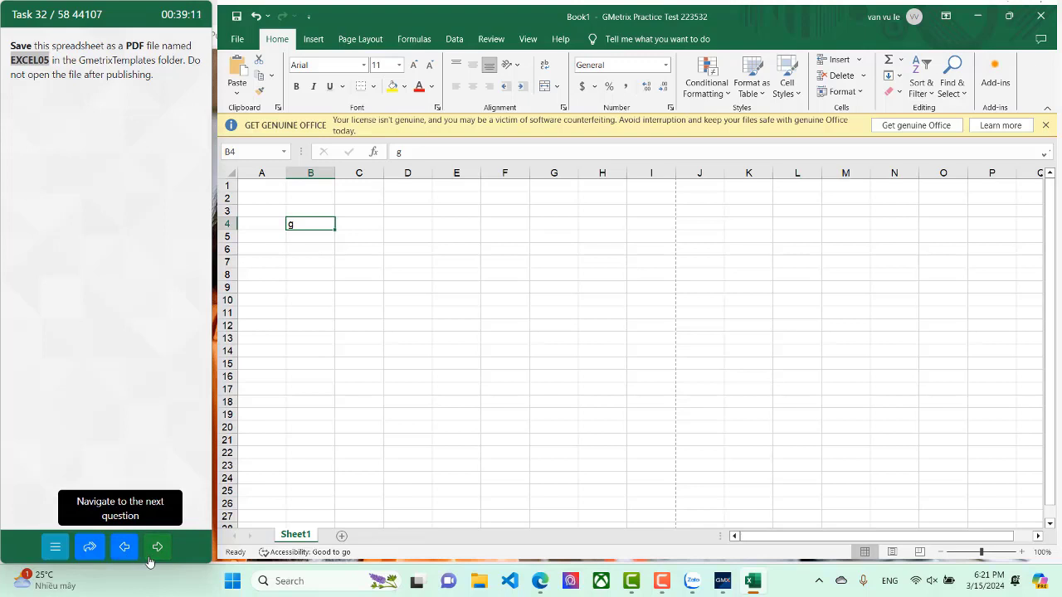
Step: Reset the current task's state and document, and search Home for excel05 when browsing for a workbook to open
{"action": "left_click", "coordinate": [55, 547]}
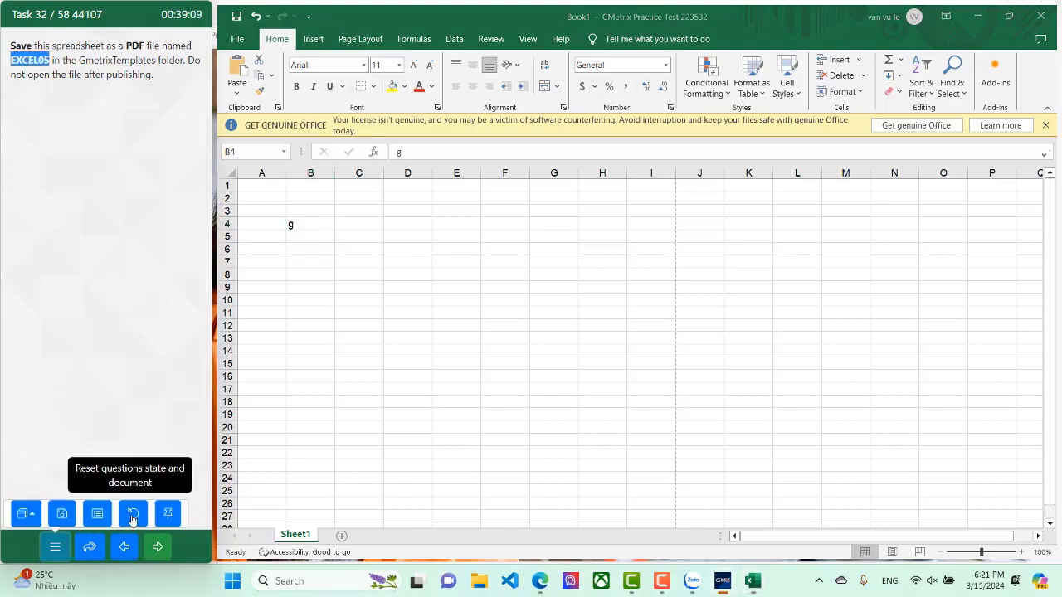
{"action": "left_click", "coordinate": [134, 515]}
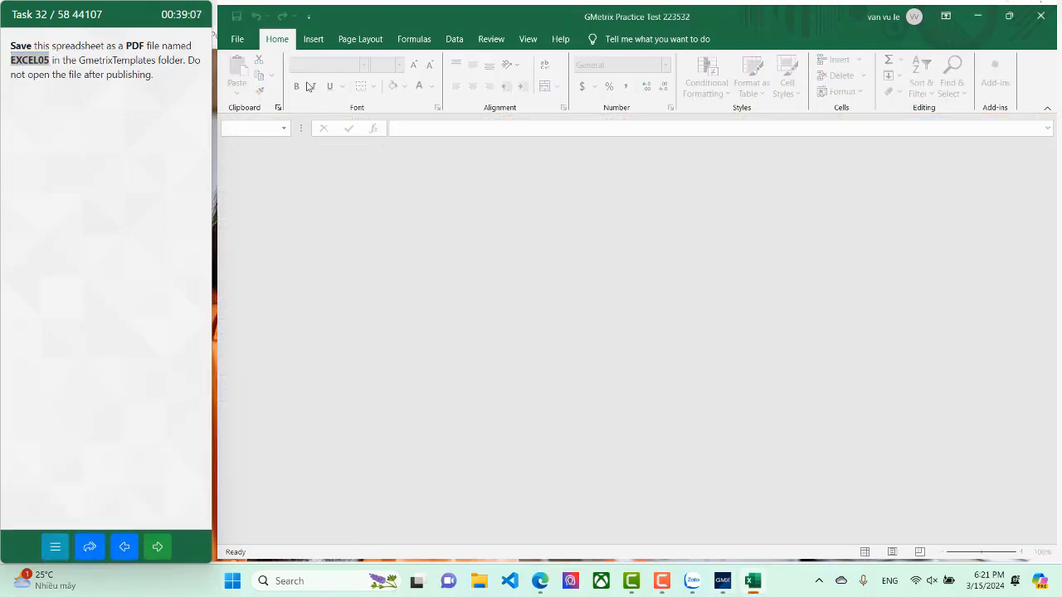
{"action": "left_click", "coordinate": [237, 39]}
{"action": "left_click", "coordinate": [284, 127]}
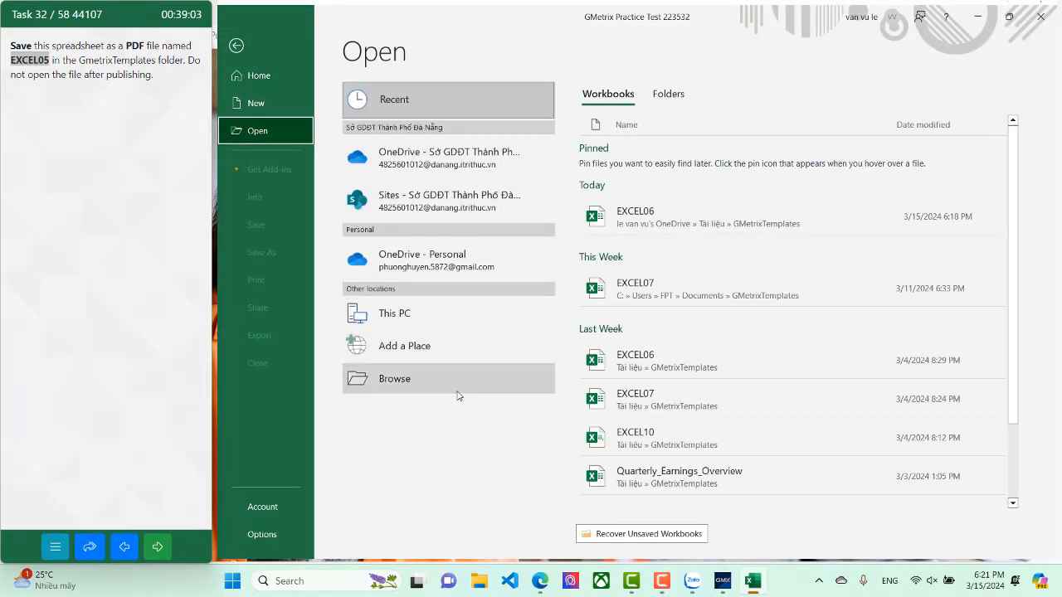
{"action": "left_click", "coordinate": [458, 396]}
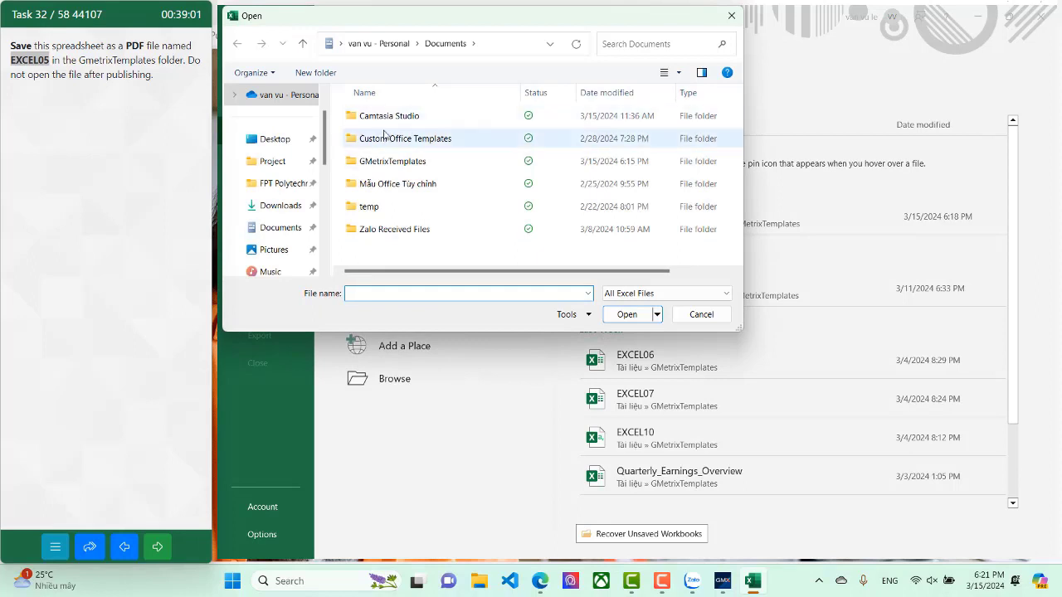
{"action": "scroll", "coordinate": [282, 141], "scroll_direction": "up", "scroll_amount": 2}
{"action": "left_click", "coordinate": [282, 100]}
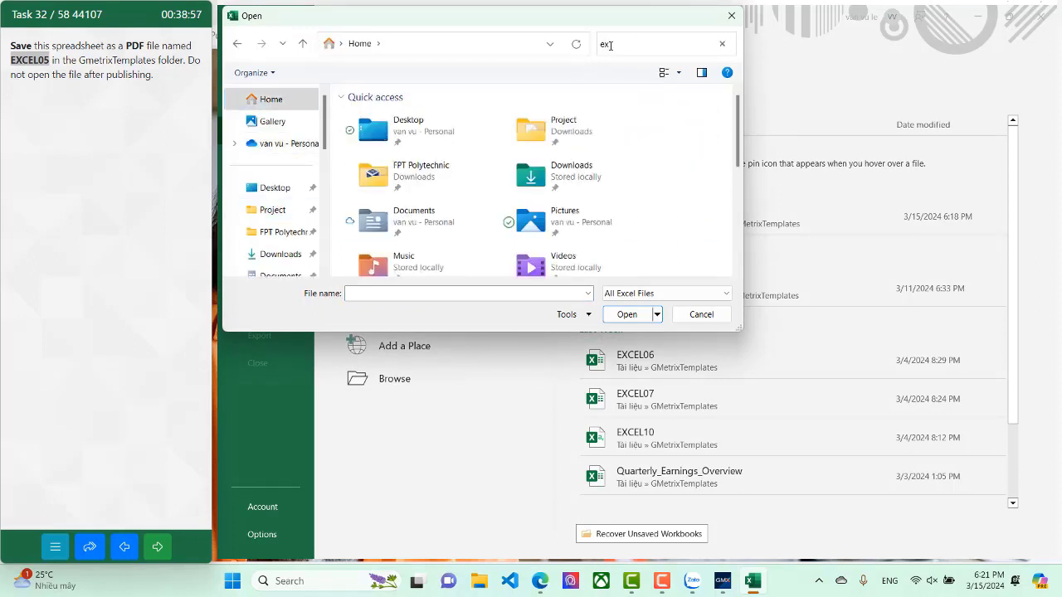
{"action": "left_click", "coordinate": [608, 45]}
{"action": "type", "text": "excel05"}
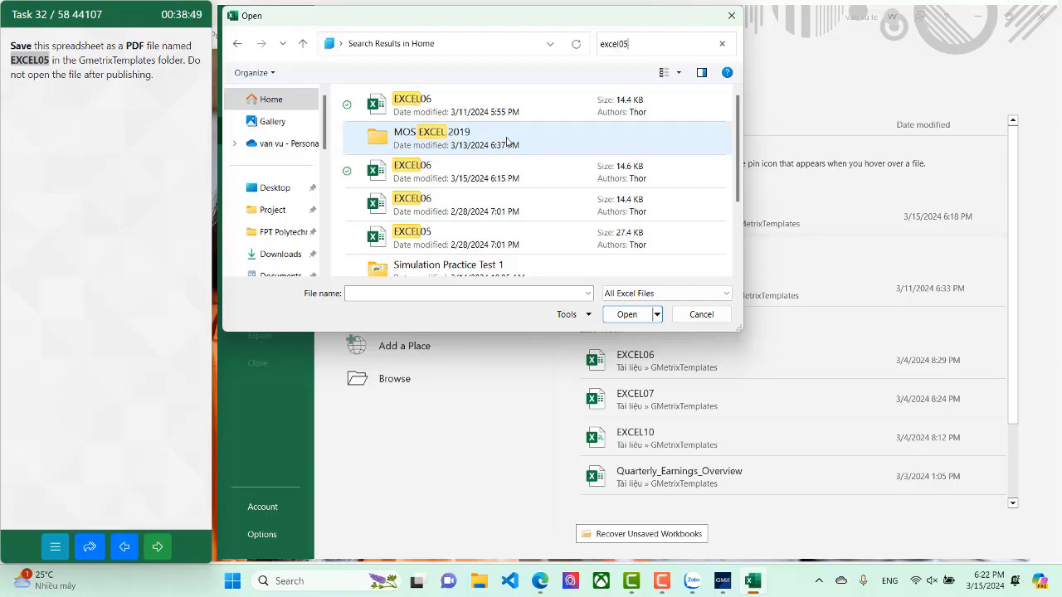
Step: Open the EXCEL05 workbook from the search results with the Notify option
{"action": "left_click", "coordinate": [465, 107]}
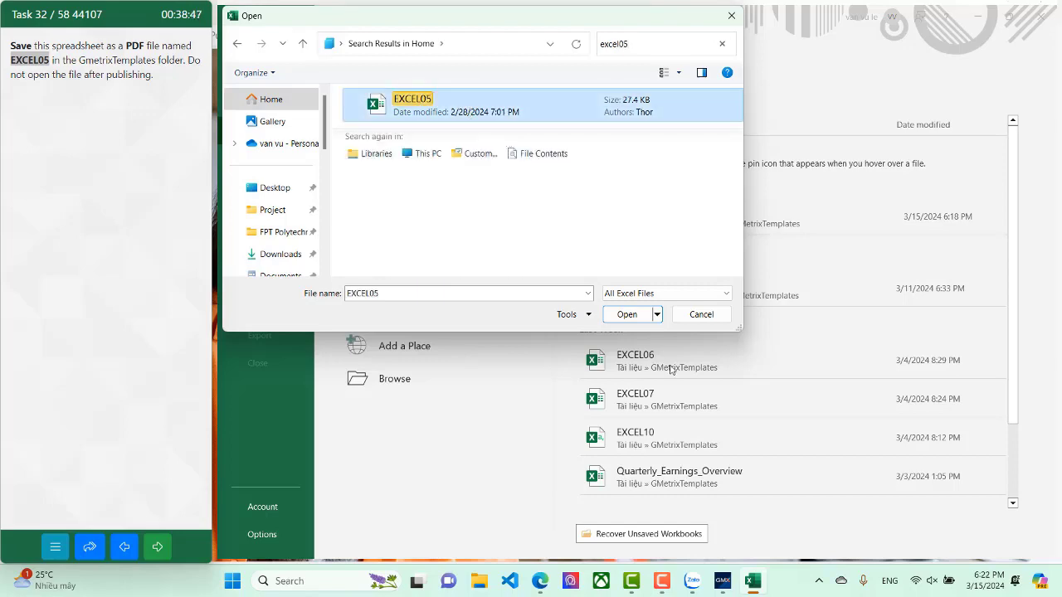
{"action": "left_click", "coordinate": [627, 314]}
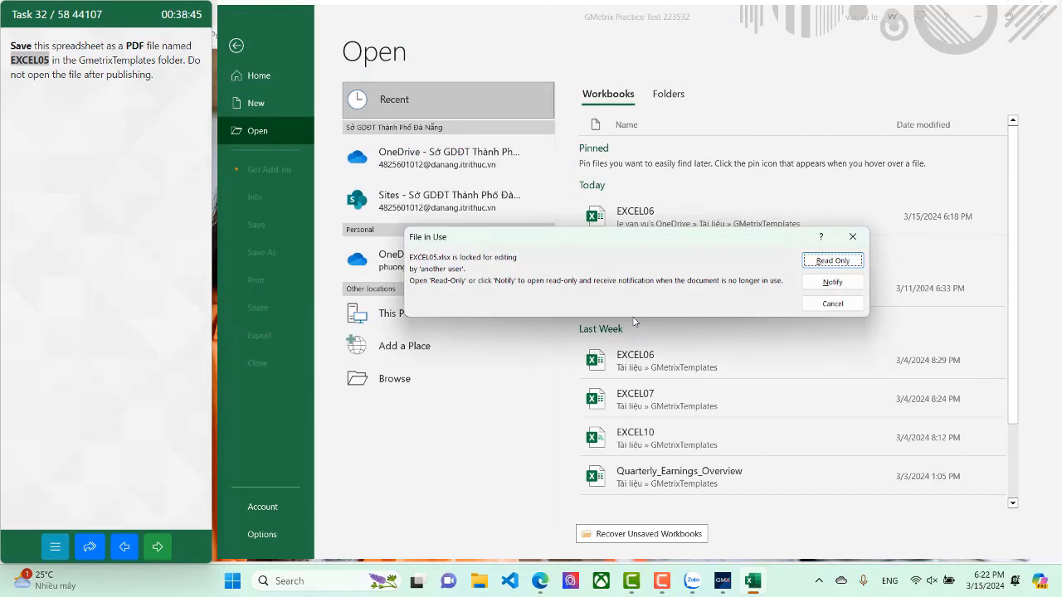
{"action": "left_click", "coordinate": [830, 284]}
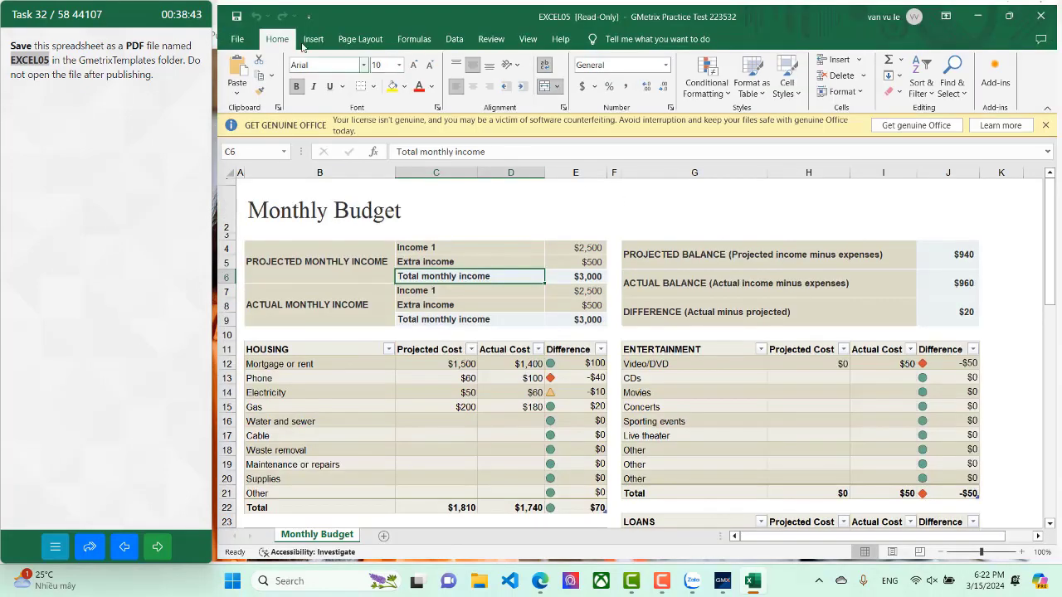
Step: Publish the Monthly Budget workbook as a PDF named EXCEL05 in the GMetrixTemplates folder without opening it, and advance to the next task
{"action": "left_click", "coordinate": [236, 39]}
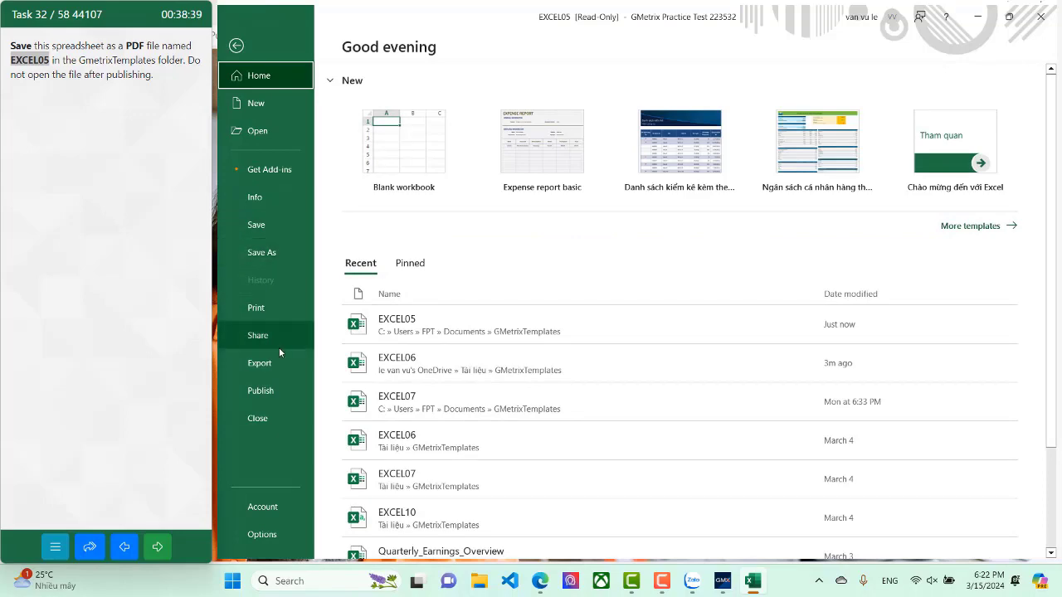
{"action": "left_click", "coordinate": [264, 362]}
{"action": "left_click", "coordinate": [590, 193]}
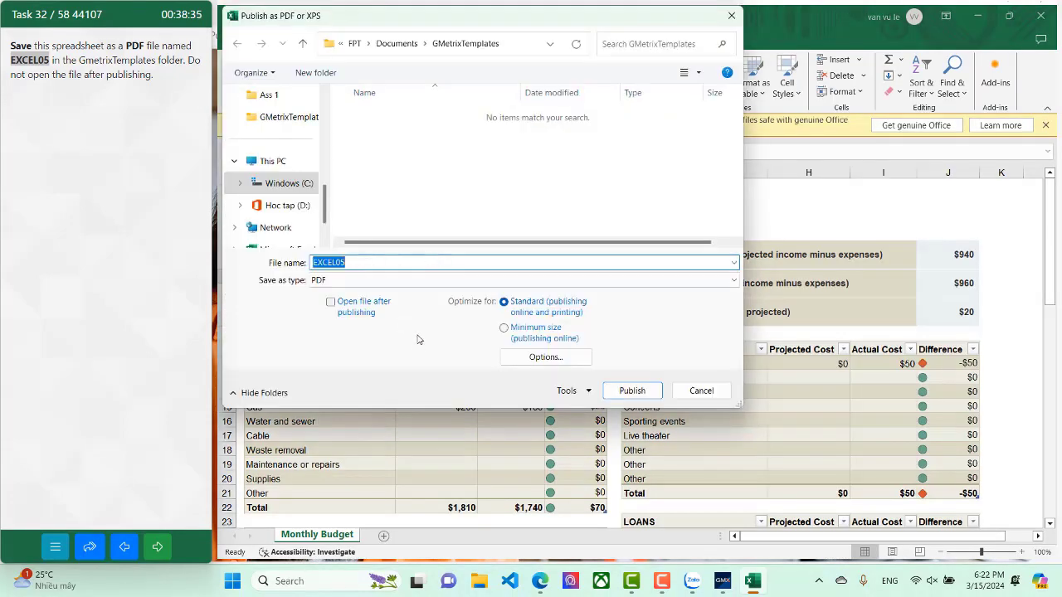
{"action": "left_click", "coordinate": [631, 390]}
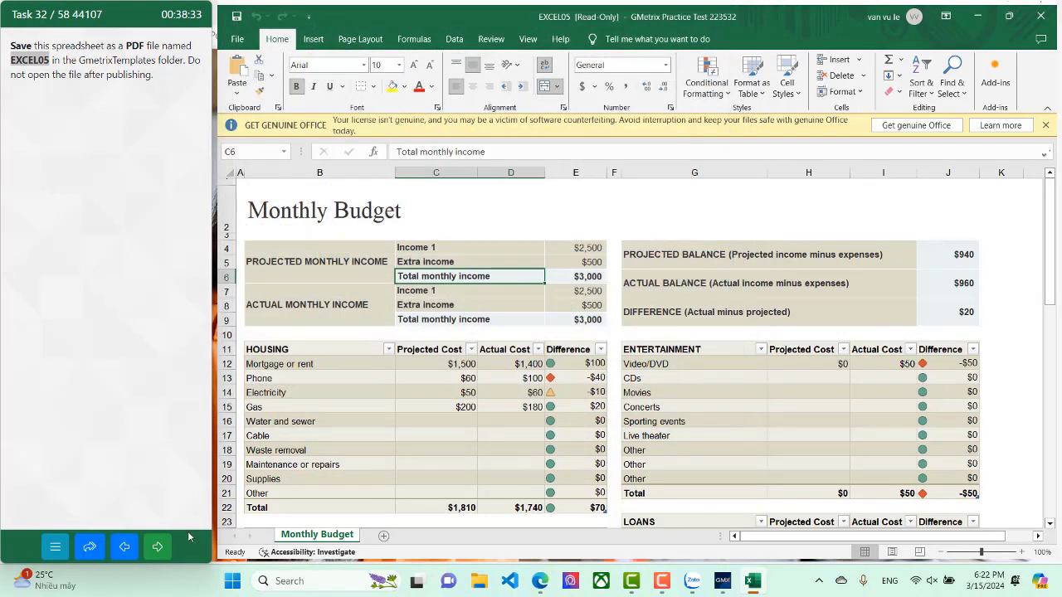
{"action": "left_click", "coordinate": [163, 547]}
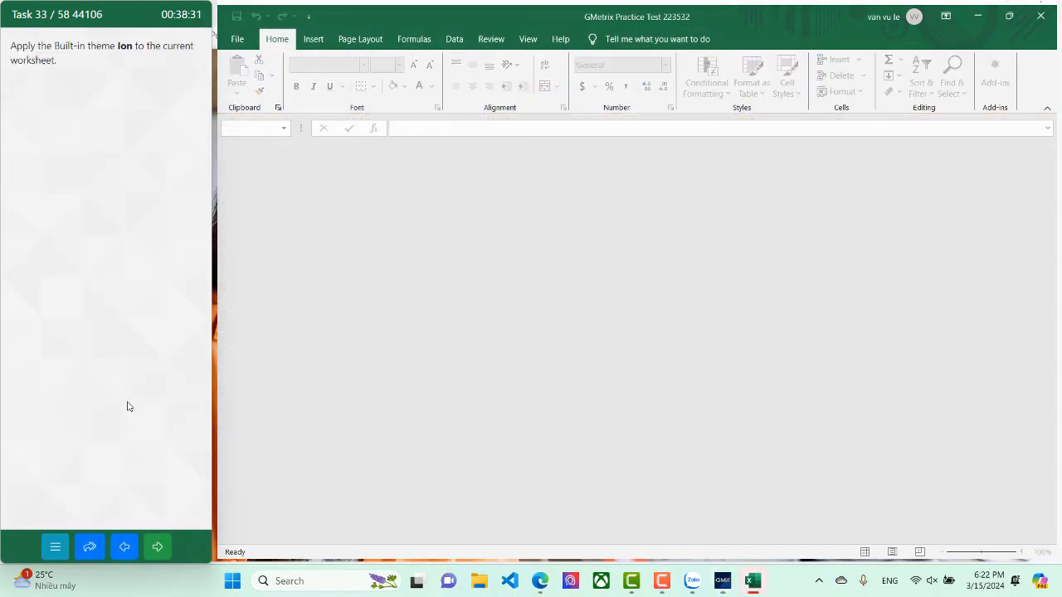
Step: Reopen the EXCEL05 workbook from the recent files with the Notify option
{"action": "left_click", "coordinate": [230, 44]}
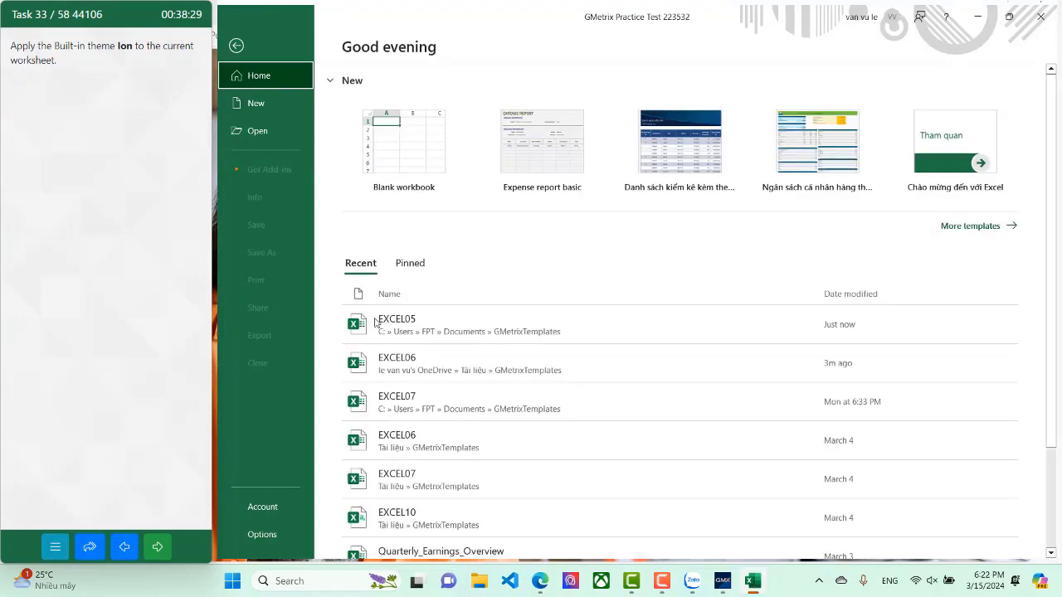
{"action": "left_click", "coordinate": [346, 313]}
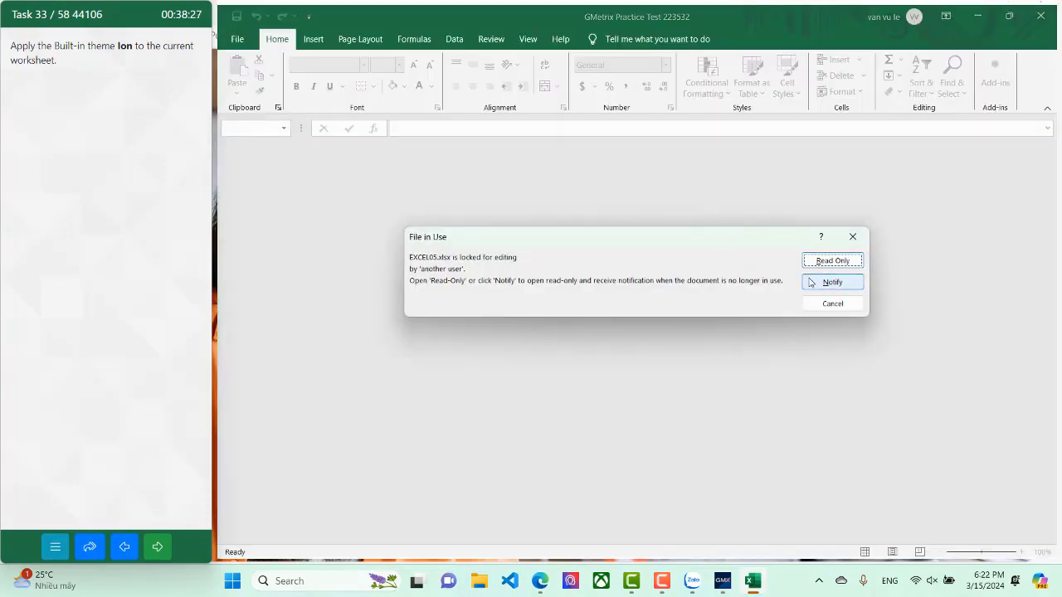
{"action": "left_click", "coordinate": [810, 281]}
Step: Apply the built-in Ion theme to the Monthly Budget worksheet and advance to the next task
{"action": "left_click", "coordinate": [361, 39]}
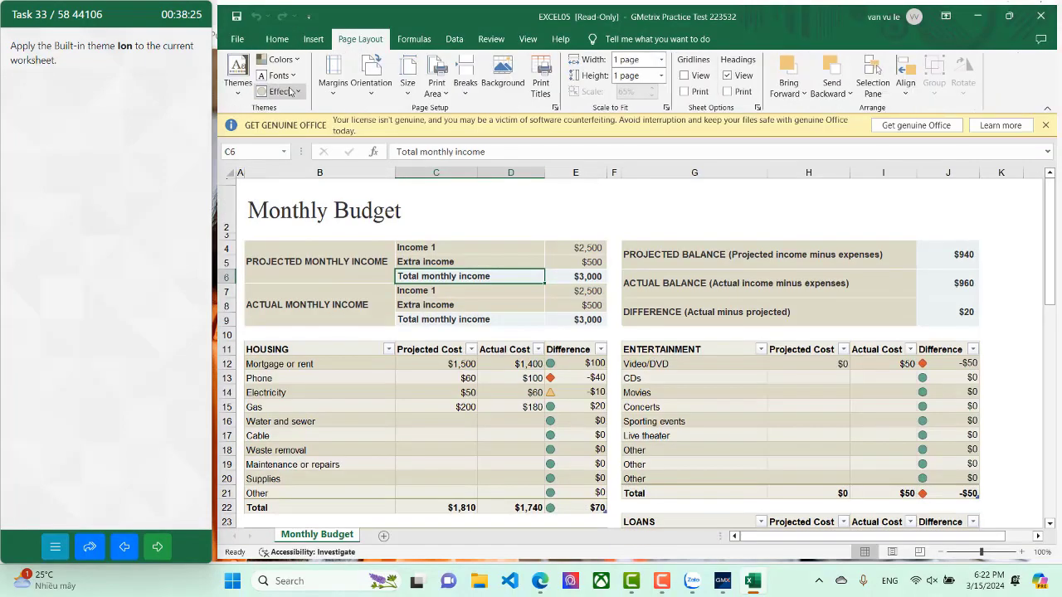
{"action": "left_click", "coordinate": [237, 75]}
{"action": "left_click", "coordinate": [251, 188]}
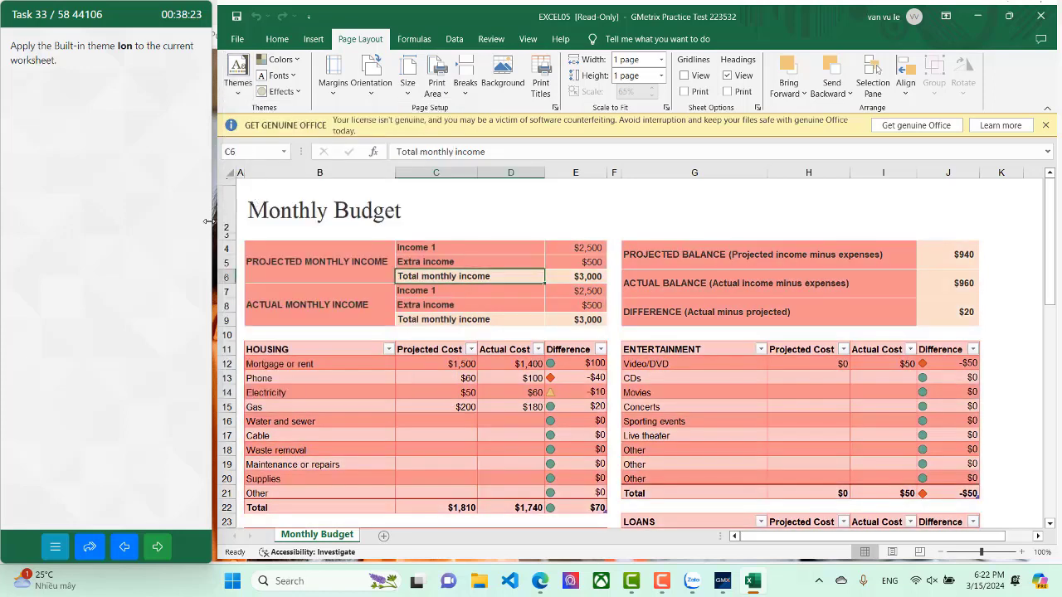
{"action": "left_click", "coordinate": [158, 547]}
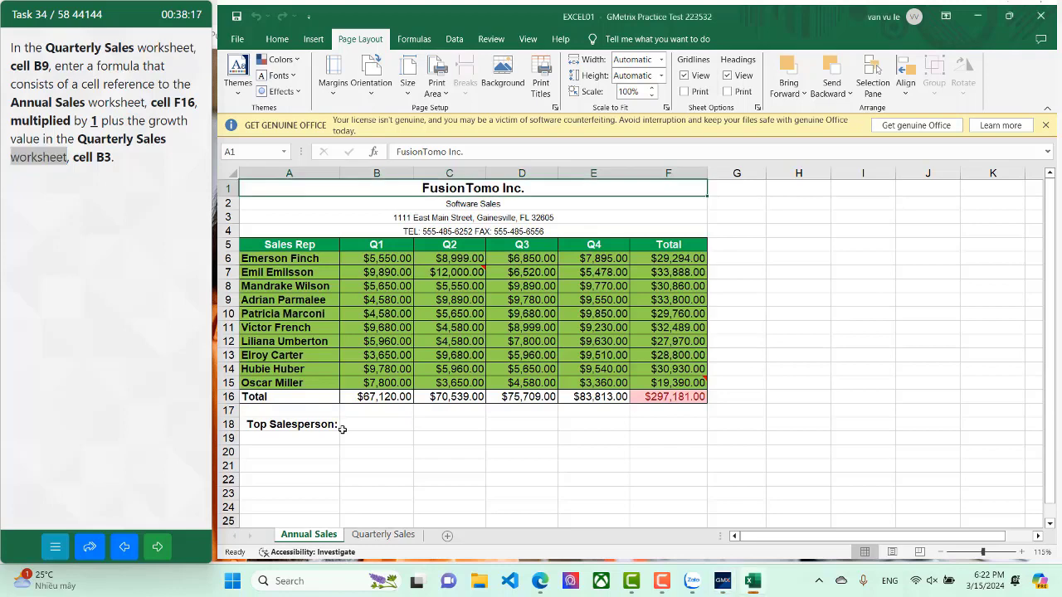
Step: In Quarterly Sales cell B9, enter the formula ='Annual Sales'!F16*(1+'Quarterly Sales'!B3), and advance to the next task
{"action": "left_click", "coordinate": [383, 535]}
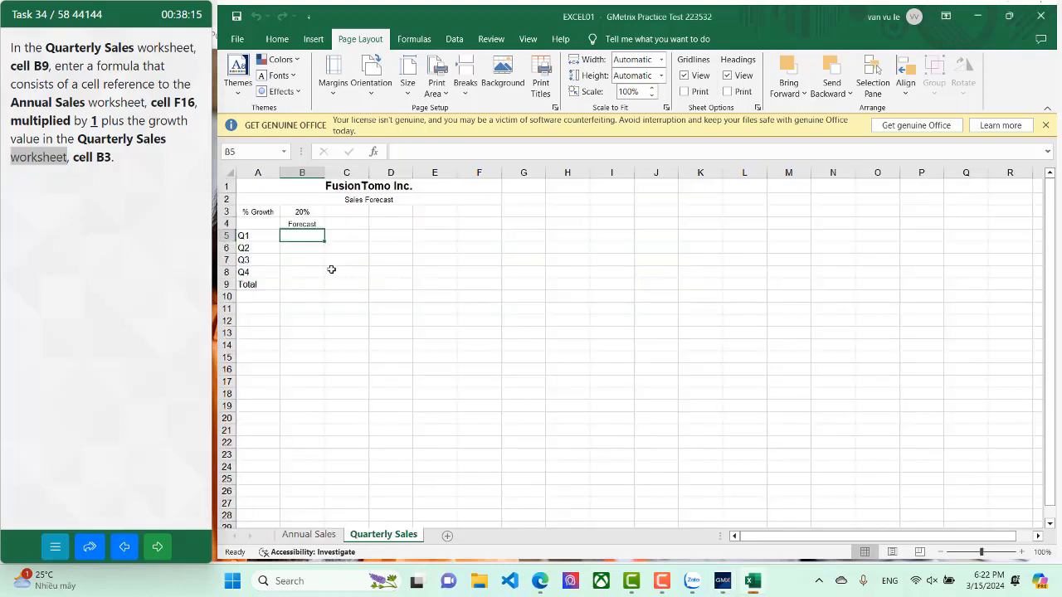
{"action": "left_click", "coordinate": [300, 286]}
{"action": "type", "text": "="}
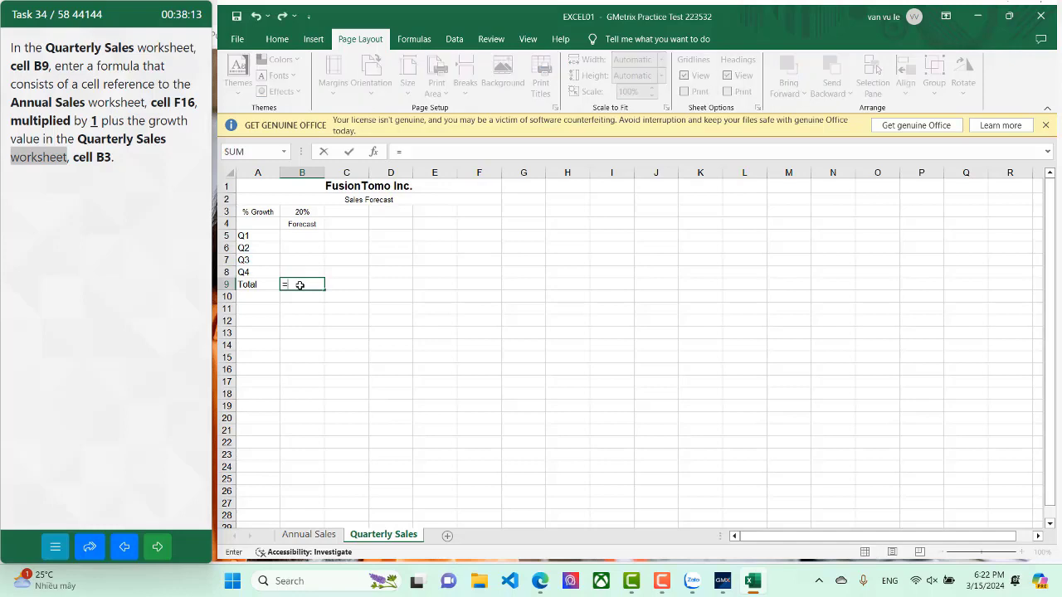
{"action": "left_click", "coordinate": [324, 536]}
{"action": "left_click", "coordinate": [668, 397]}
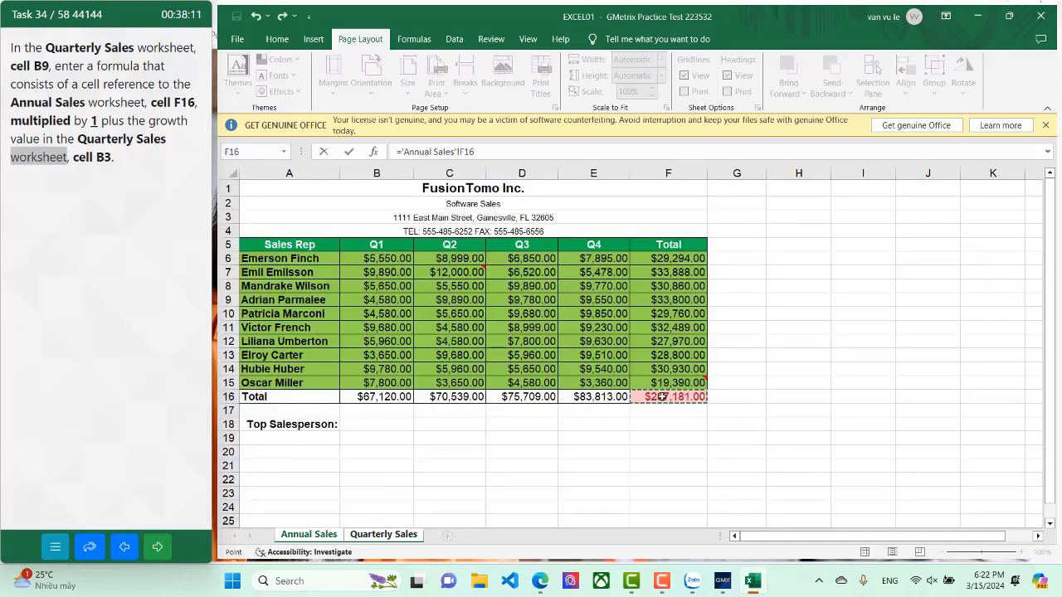
{"action": "left_click", "coordinate": [496, 151]}
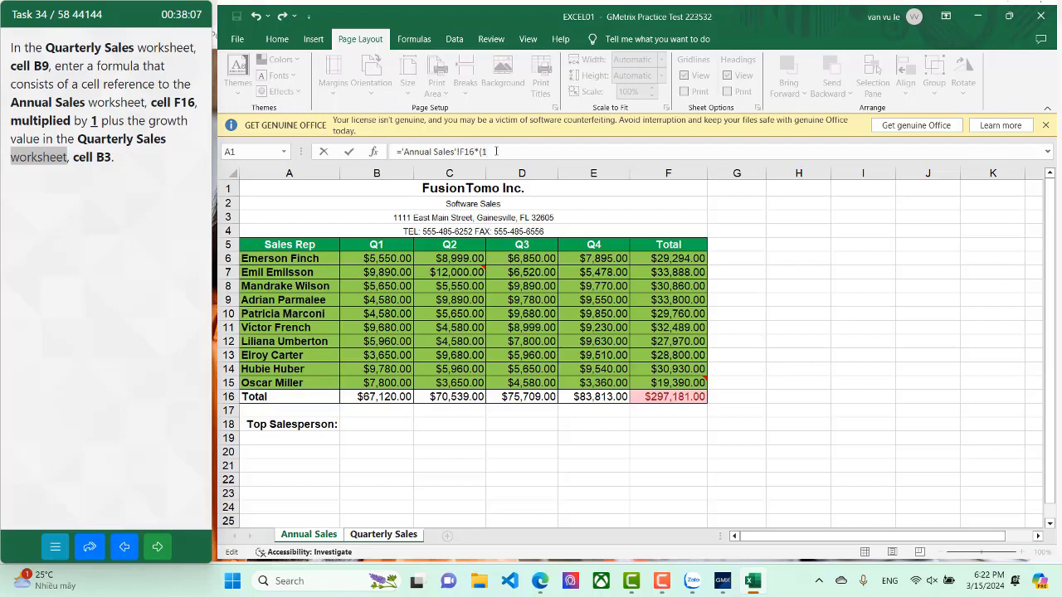
{"action": "left_click", "coordinate": [384, 535]}
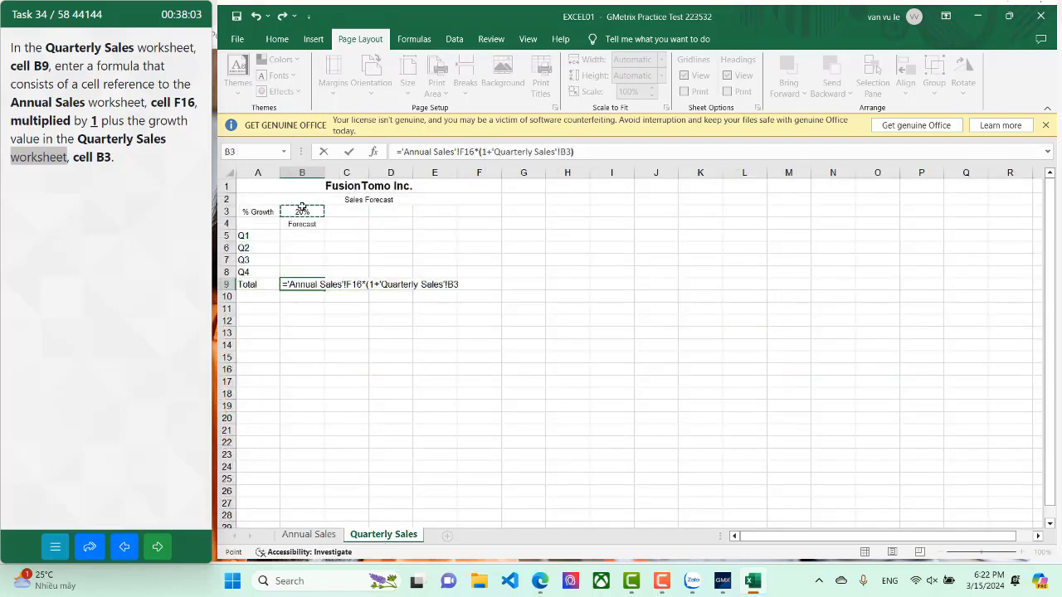
{"action": "key", "text": "Return"}
{"action": "left_click", "coordinate": [158, 547]}
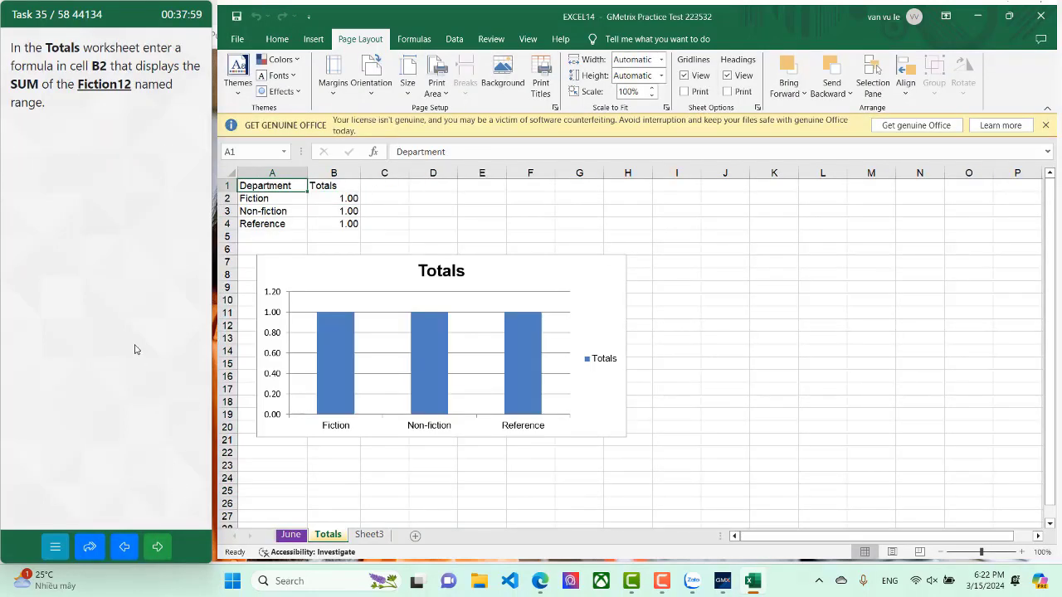
Step: In cell B2 of the Totals worksheet, enter a SUM formula for the Fiction12 named range and advance to the next task
{"action": "left_click", "coordinate": [352, 199]}
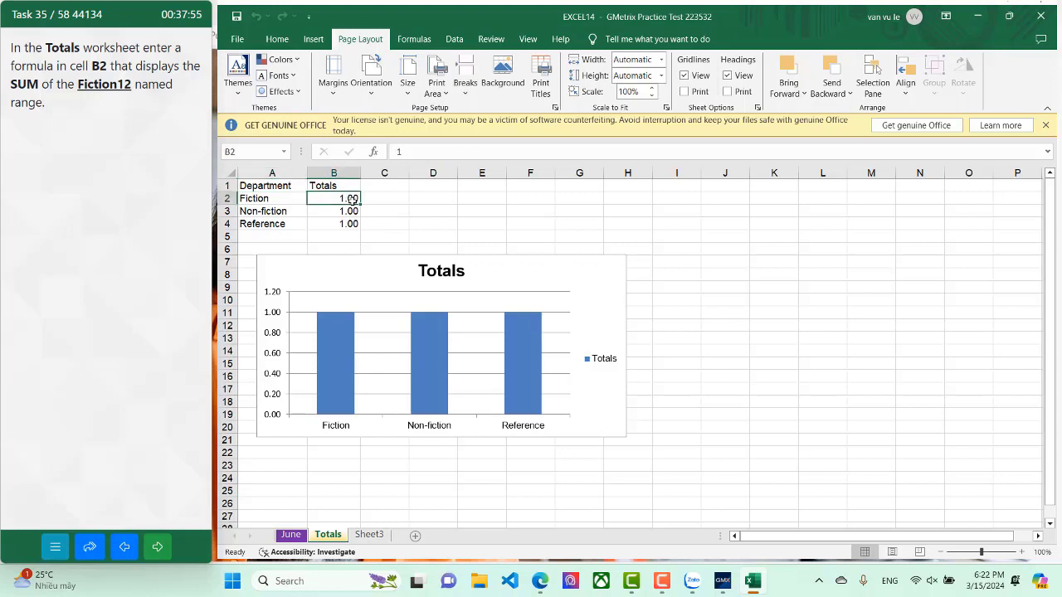
{"action": "type", "text": "=sum"}
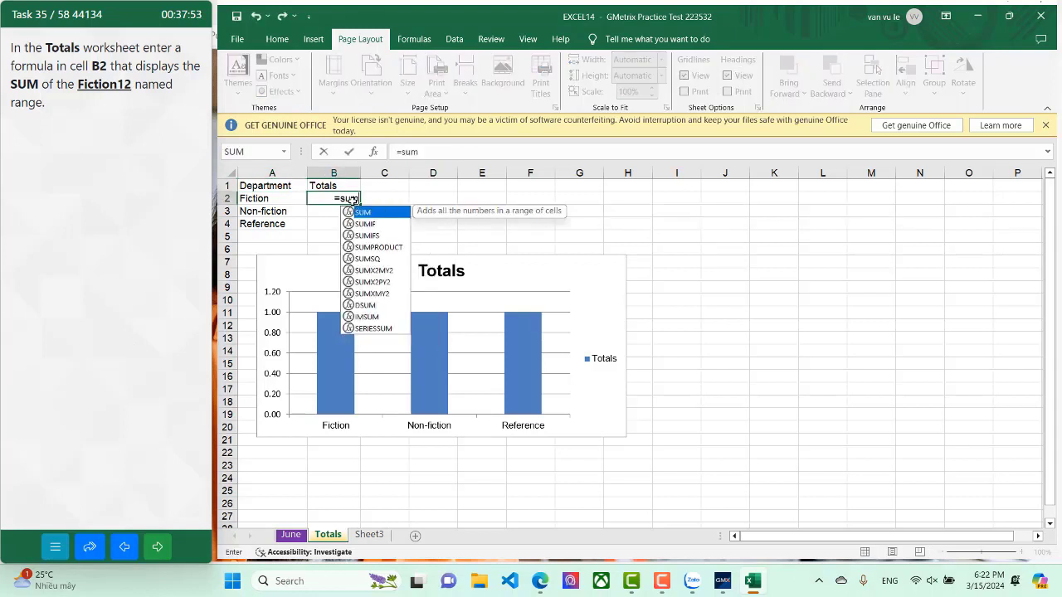
{"action": "key", "text": "Tab"}
{"action": "type", "text": "f"}
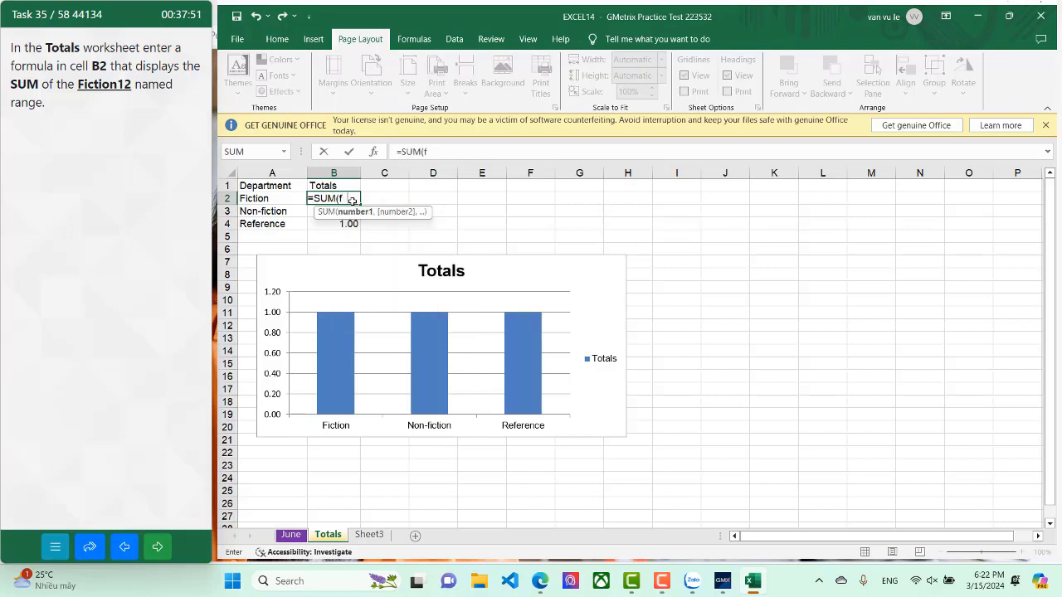
{"action": "type", "text": "u"}
{"action": "key", "text": "BackSpace"}
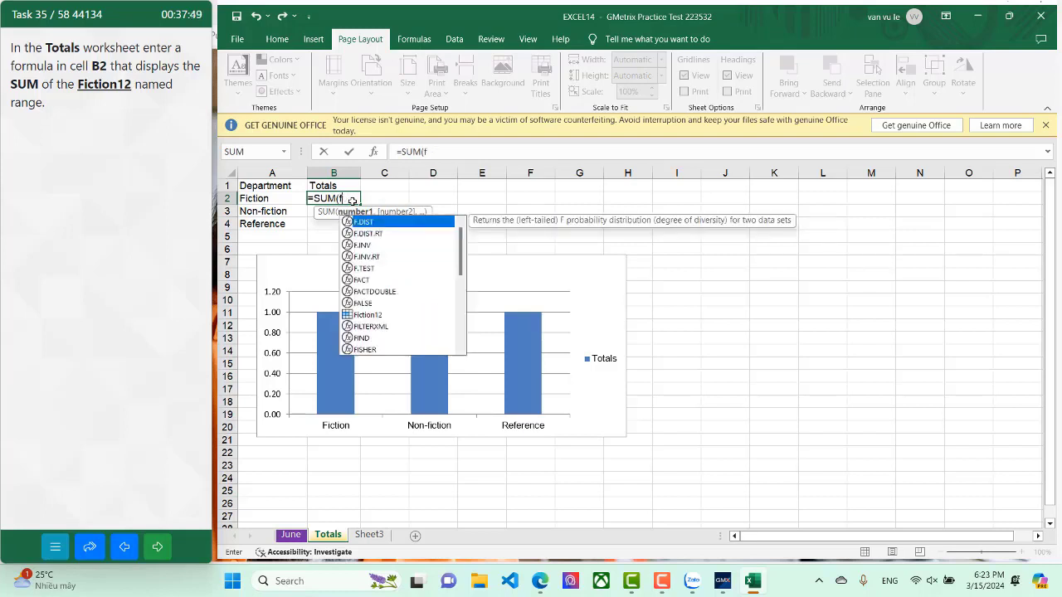
{"action": "type", "text": "ic"}
{"action": "key", "text": "Tab"}
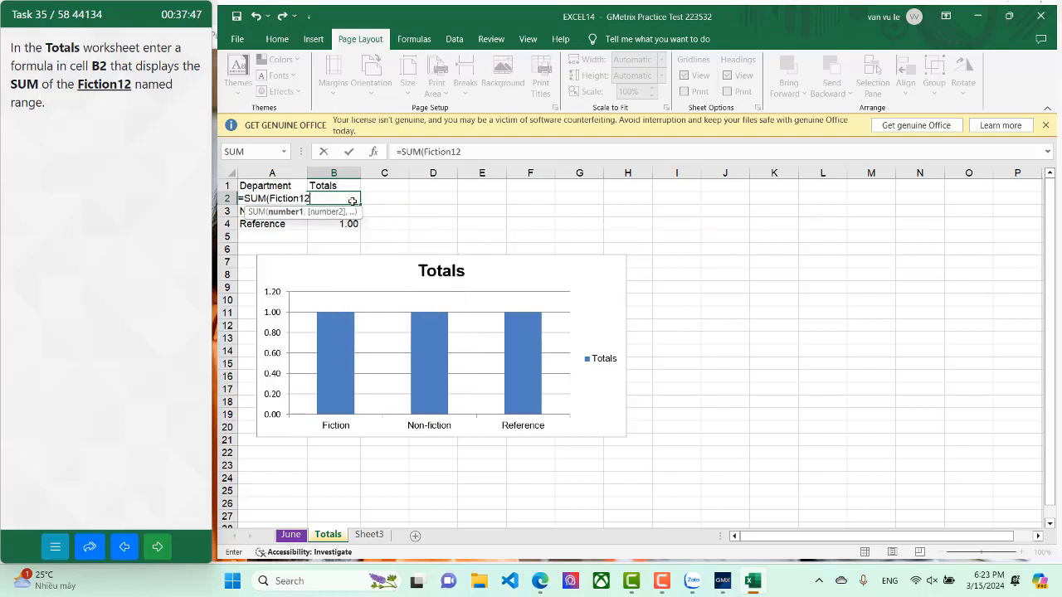
{"action": "key", "text": "Return"}
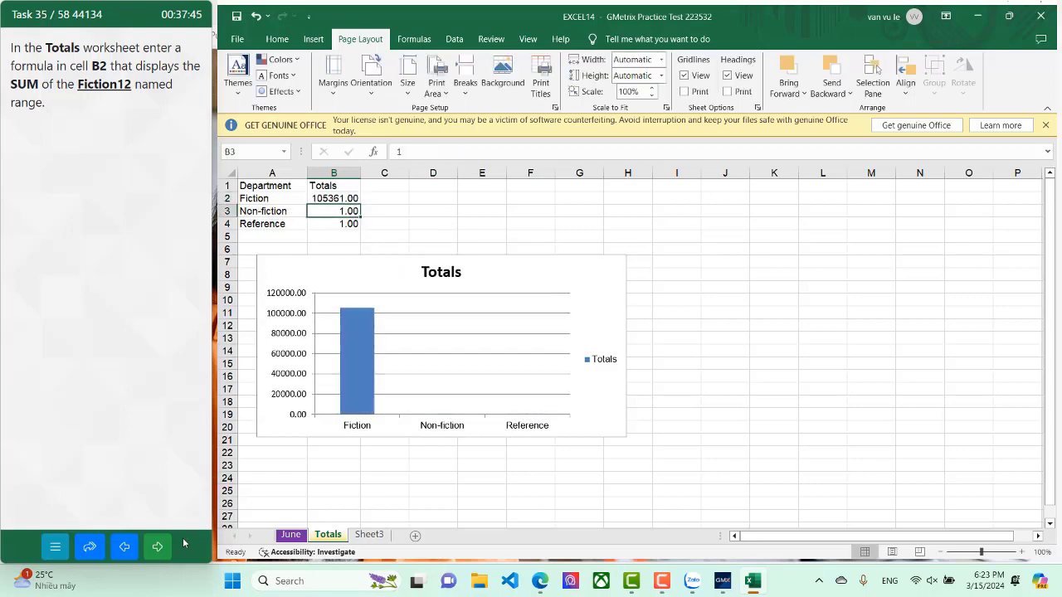
{"action": "left_click", "coordinate": [158, 550]}
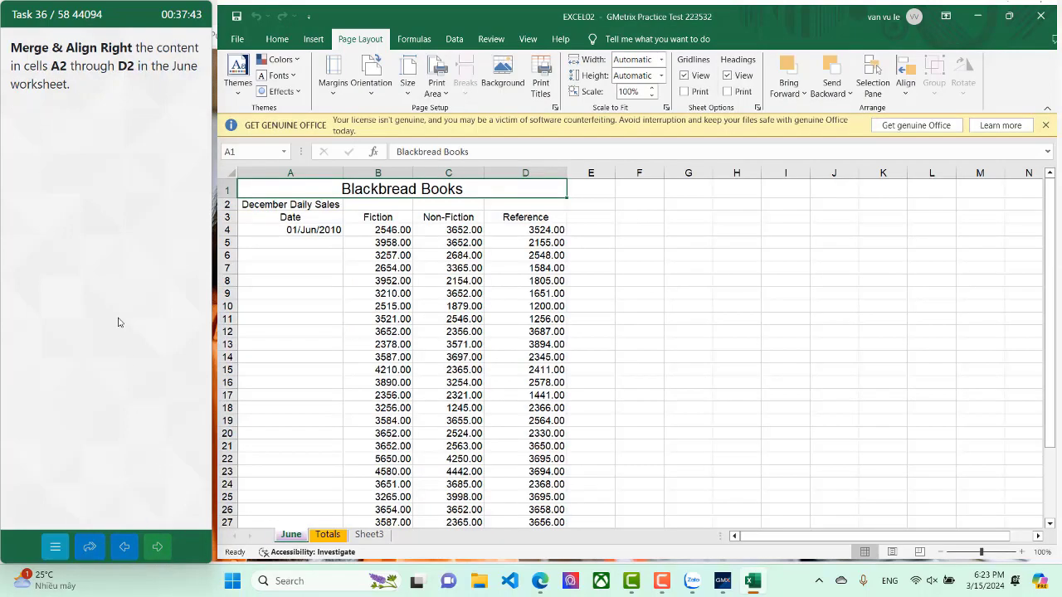
Step: Merge cells A2 through D2 in the June worksheet, align the content right, and advance to the next task
{"action": "left_click", "coordinate": [277, 204]}
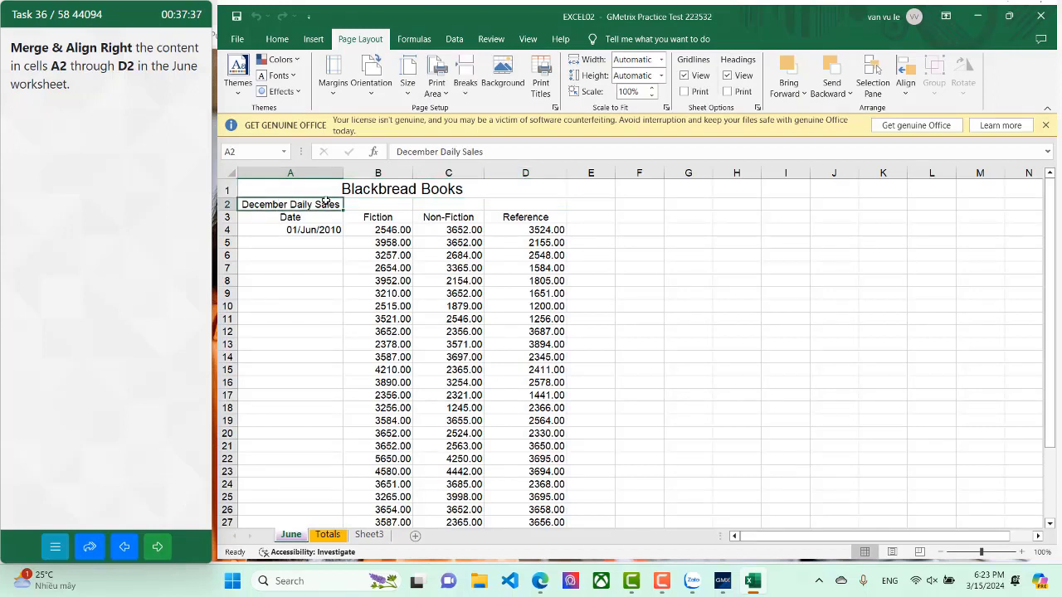
{"action": "left_click_drag", "start_coordinate": [326, 200], "coordinate": [531, 206]}
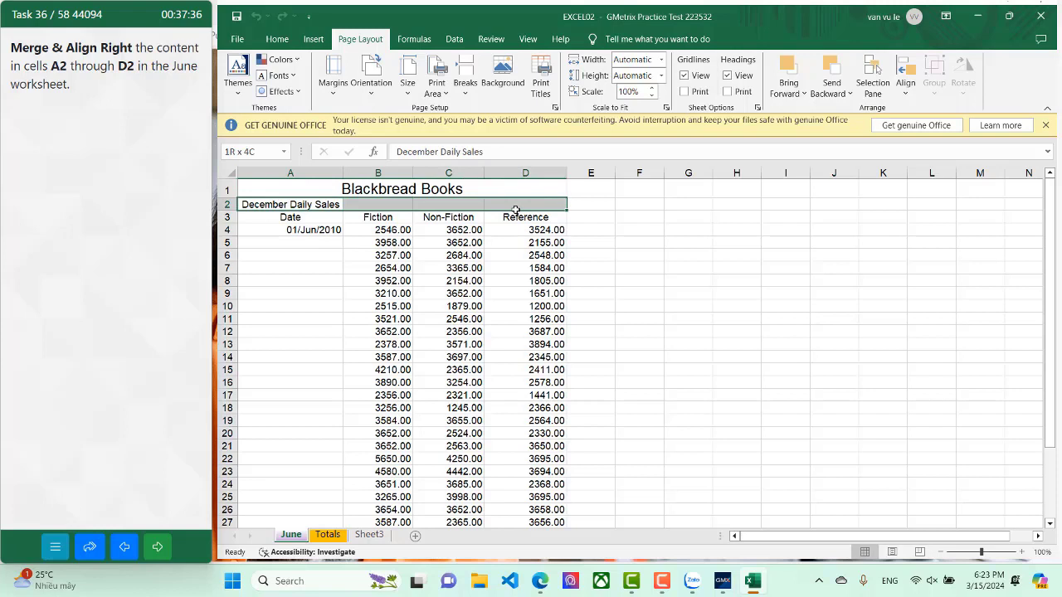
{"action": "left_click", "coordinate": [279, 41]}
{"action": "left_click", "coordinate": [545, 87]}
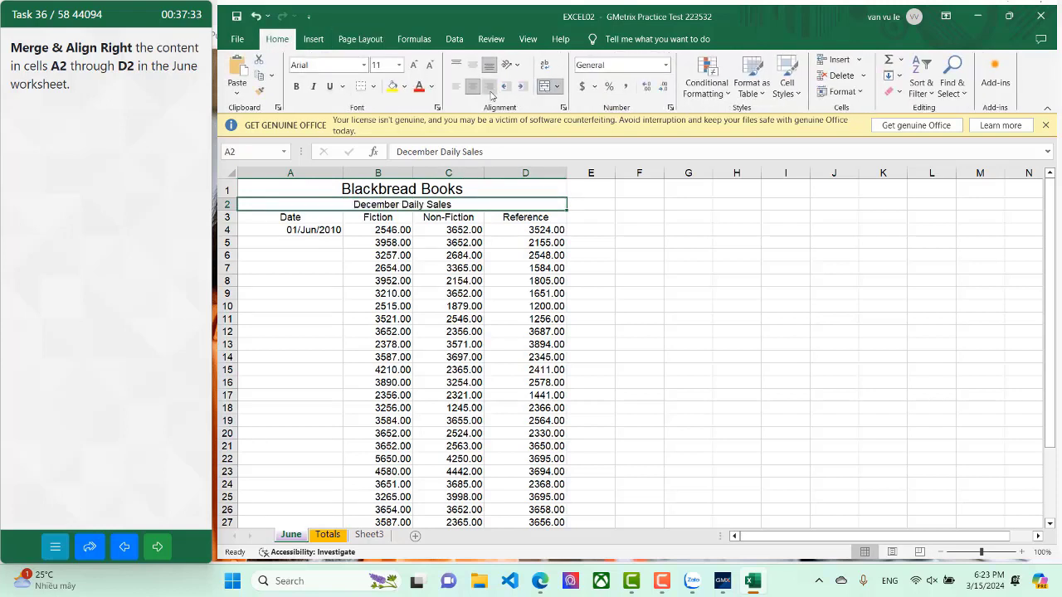
{"action": "left_click", "coordinate": [490, 88]}
{"action": "left_click", "coordinate": [159, 548]}
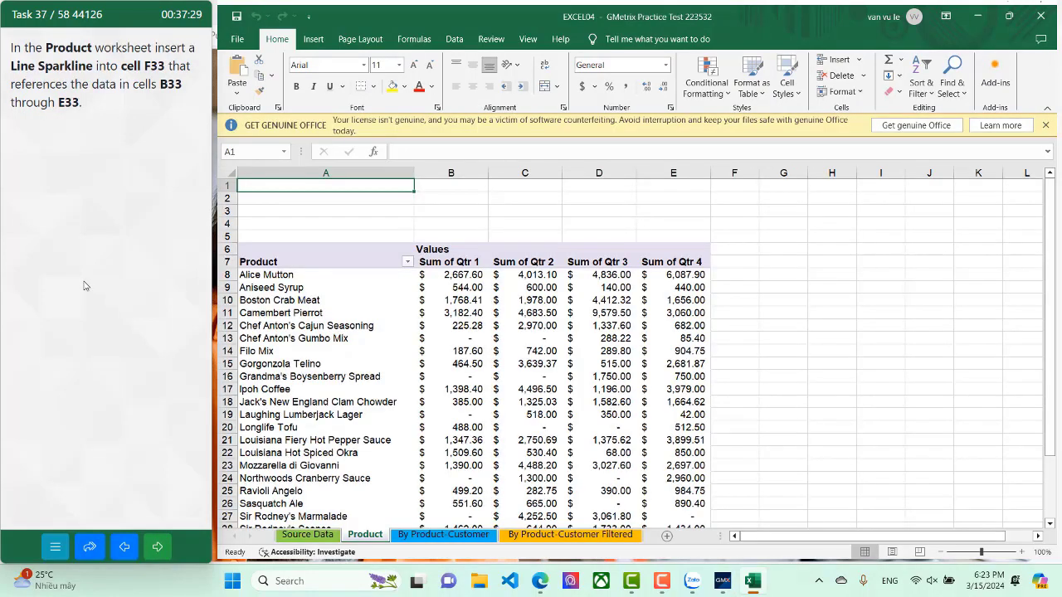
Step: Insert a Line Sparkline in cell F33 of the Product worksheet using data range B33:E33, and advance to the next task
{"action": "scroll", "coordinate": [493, 289], "scroll_direction": "down", "scroll_amount": 5}
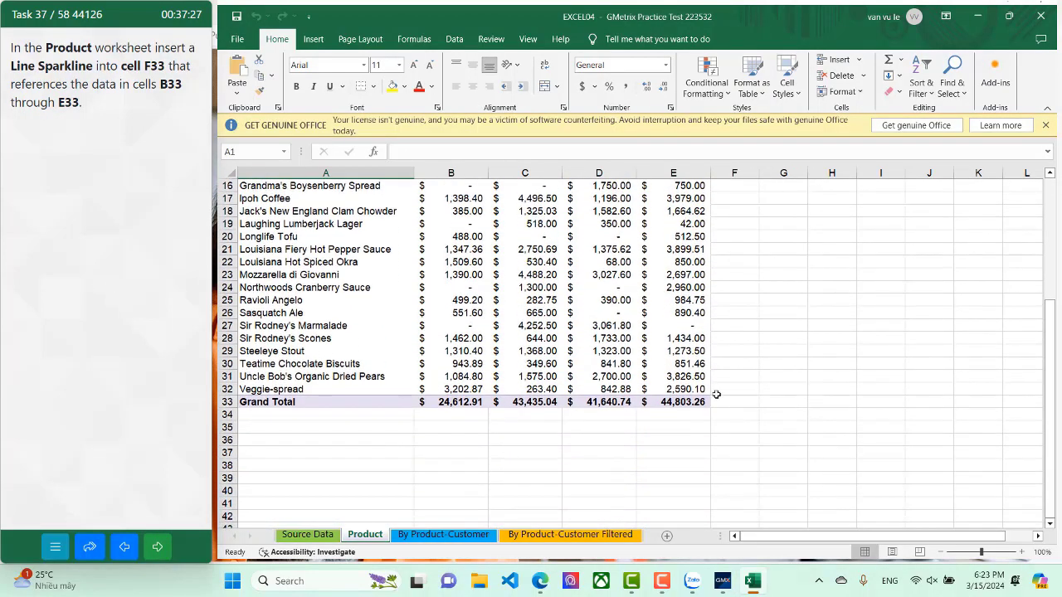
{"action": "left_click", "coordinate": [723, 401]}
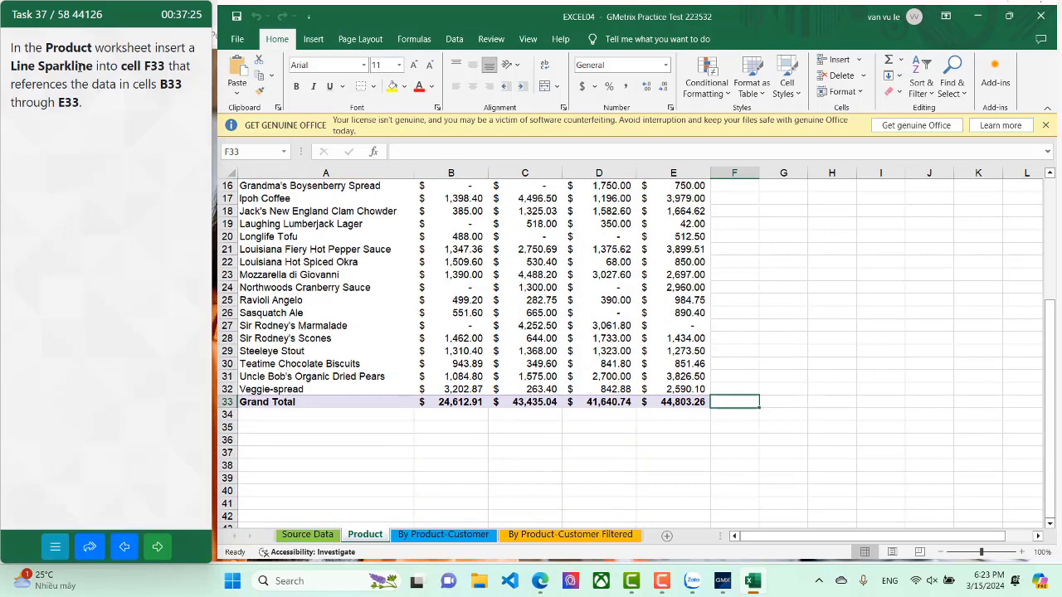
{"action": "left_click", "coordinate": [313, 39]}
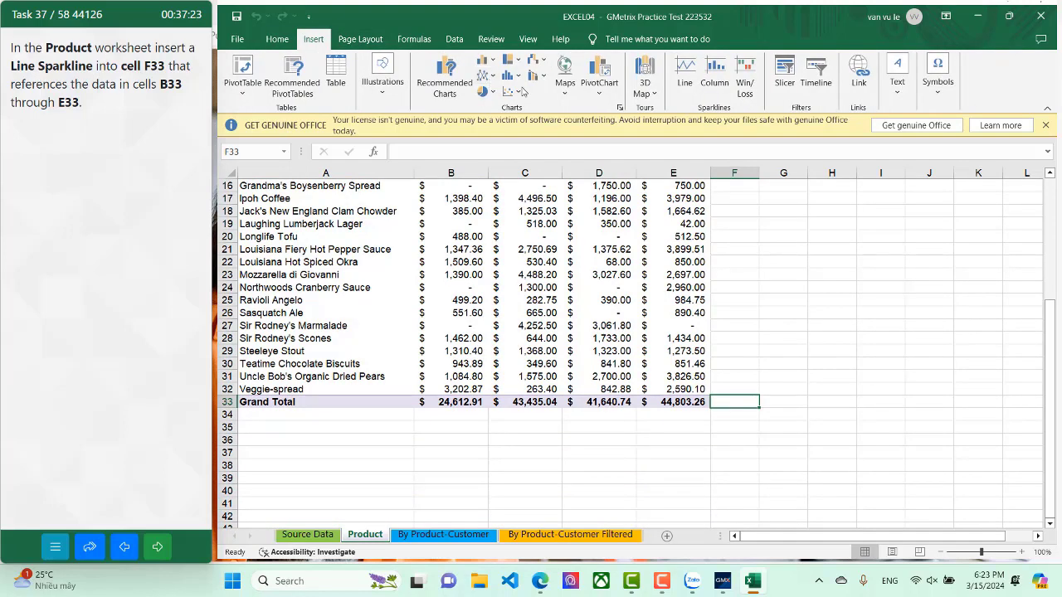
{"action": "left_click", "coordinate": [685, 73]}
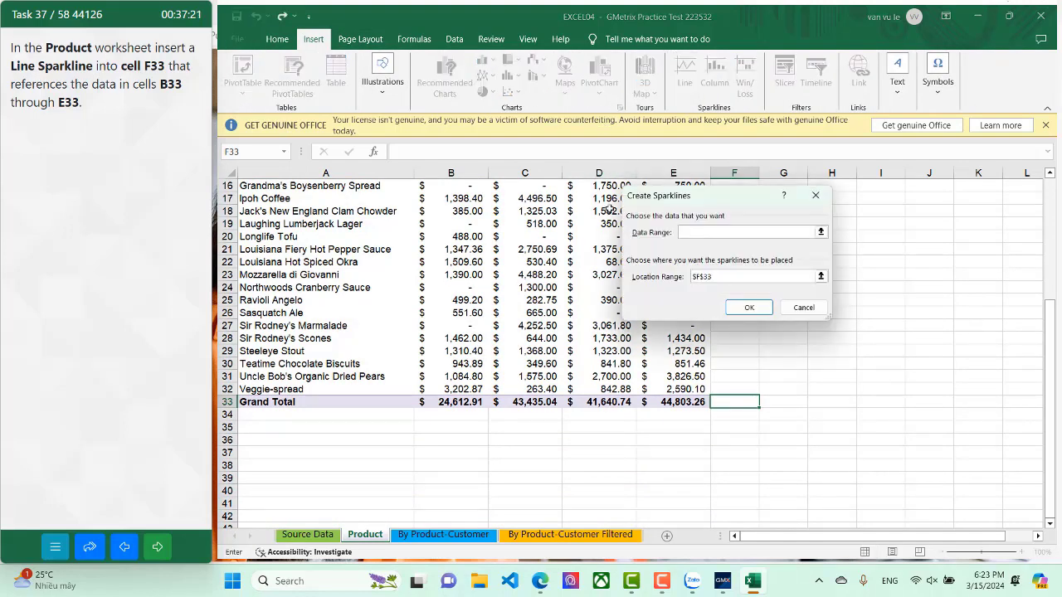
{"action": "left_click_drag", "start_coordinate": [456, 409], "coordinate": [681, 405]}
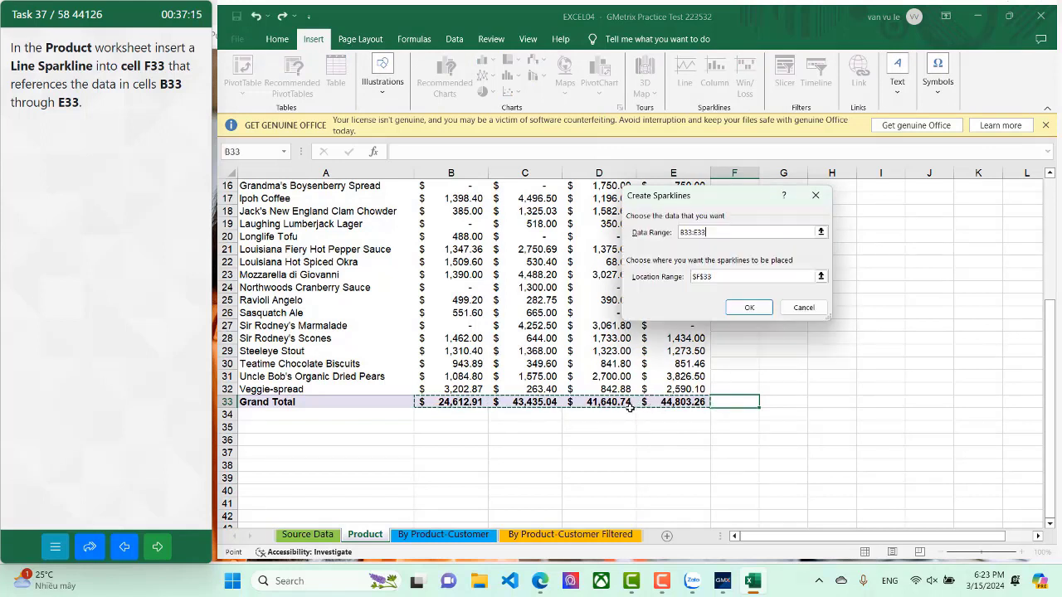
{"action": "left_click", "coordinate": [752, 308]}
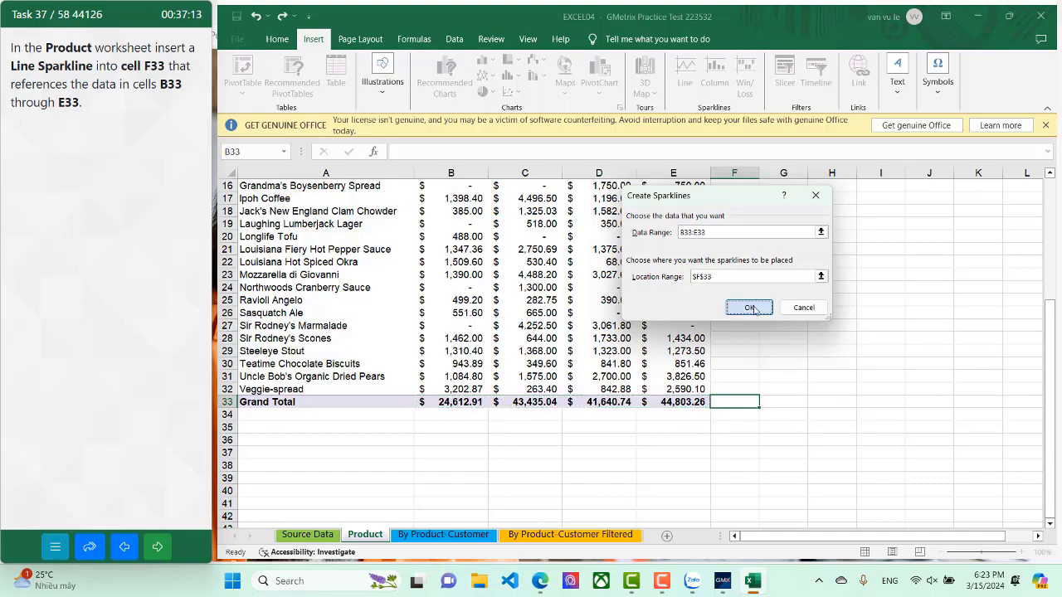
{"action": "scroll", "coordinate": [757, 356], "scroll_direction": "up", "scroll_amount": 5}
{"action": "scroll", "coordinate": [760, 358], "scroll_direction": "down", "scroll_amount": 3}
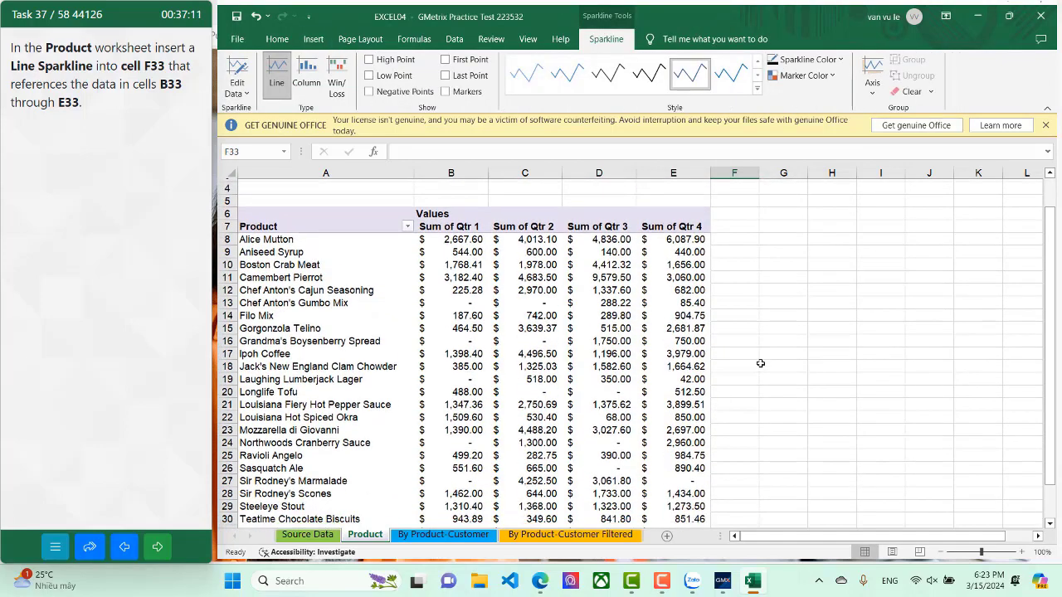
{"action": "left_click", "coordinate": [158, 547]}
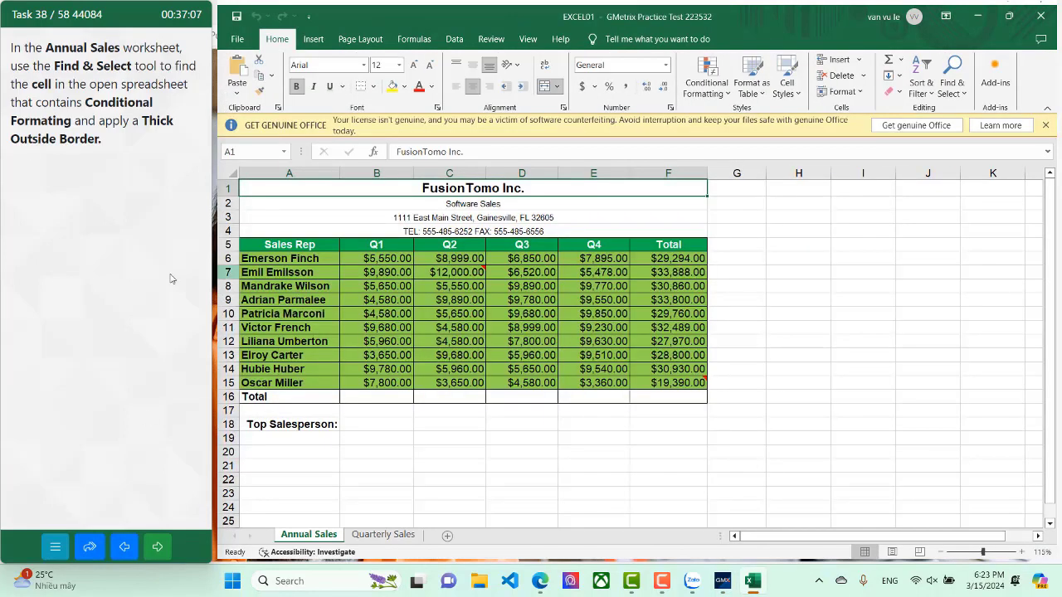
Step: Find the cell with conditional formatting in the Annual Sales worksheet, give it Thick Outside Borders, and advance to the next task
{"action": "left_click", "coordinate": [952, 83]}
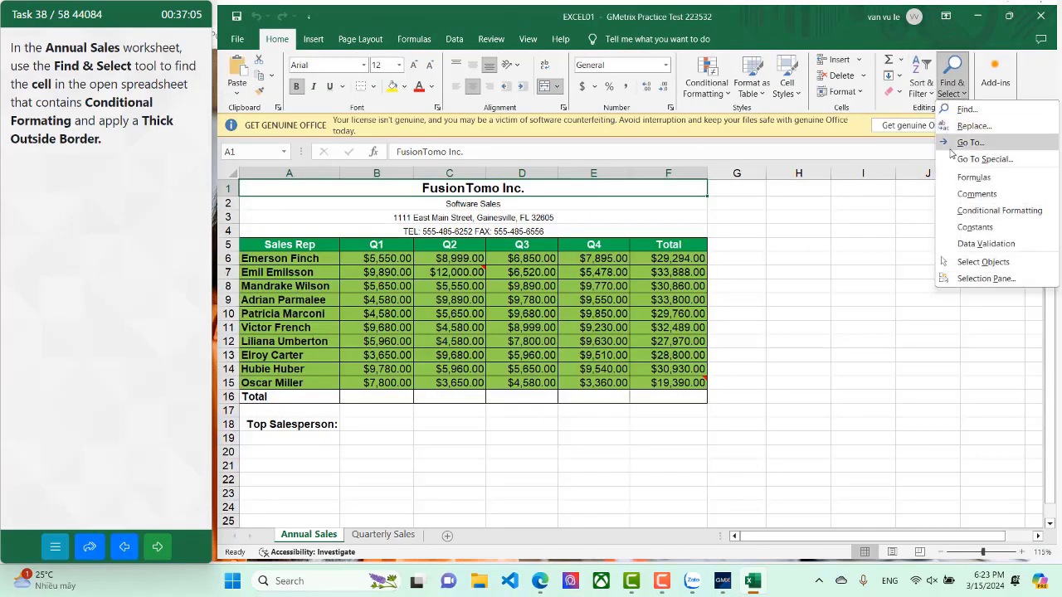
{"action": "left_click", "coordinate": [972, 212]}
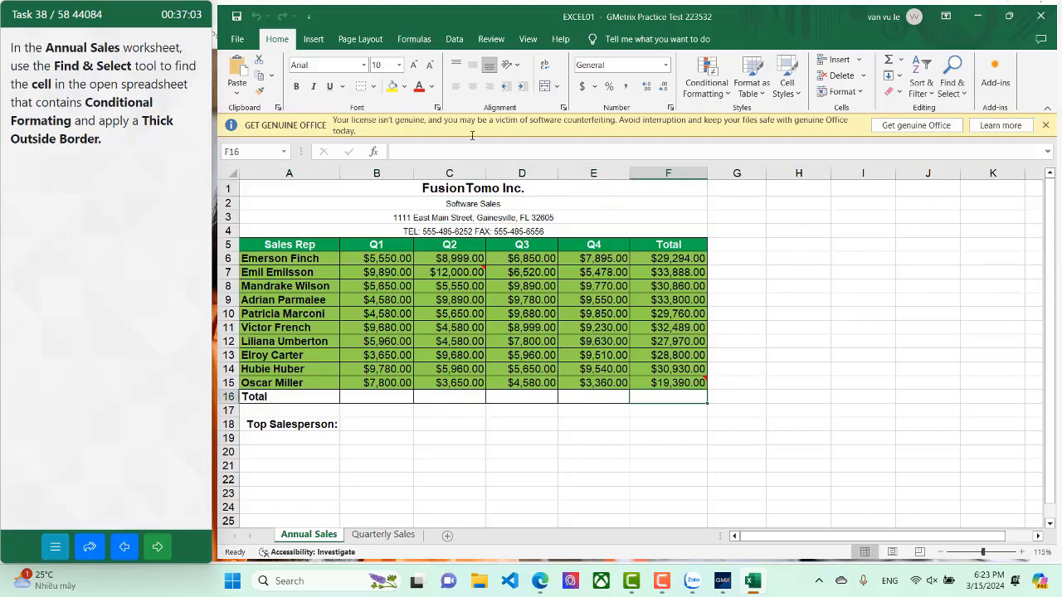
{"action": "left_click", "coordinate": [373, 86]}
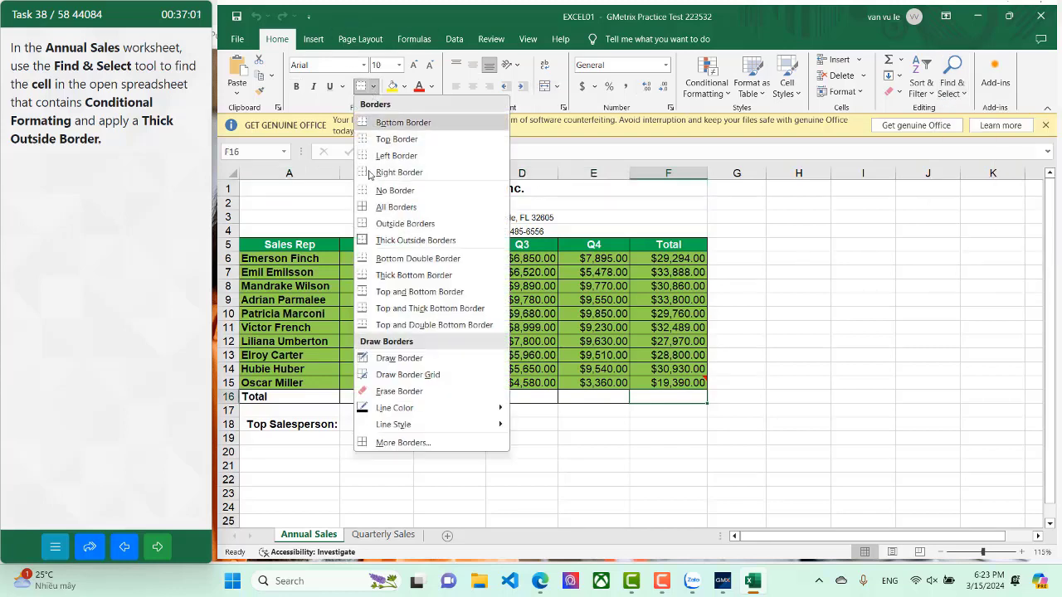
{"action": "left_click", "coordinate": [383, 240]}
{"action": "left_click", "coordinate": [158, 547]}
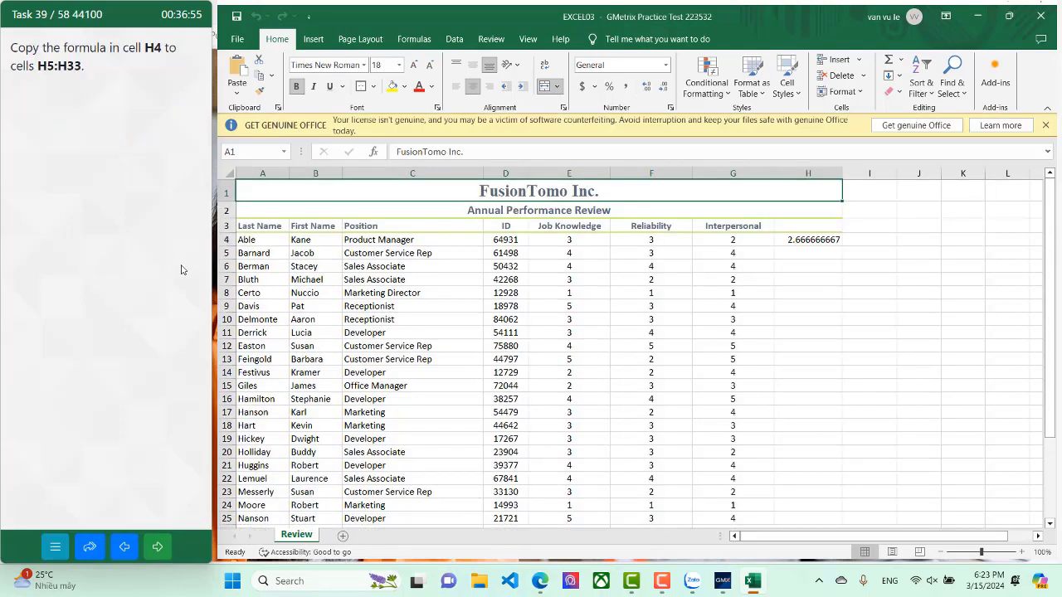
Step: Copy the formula in cell H4 down to cells H5:H33 of the Review worksheet and advance to the next task
{"action": "left_click", "coordinate": [792, 241]}
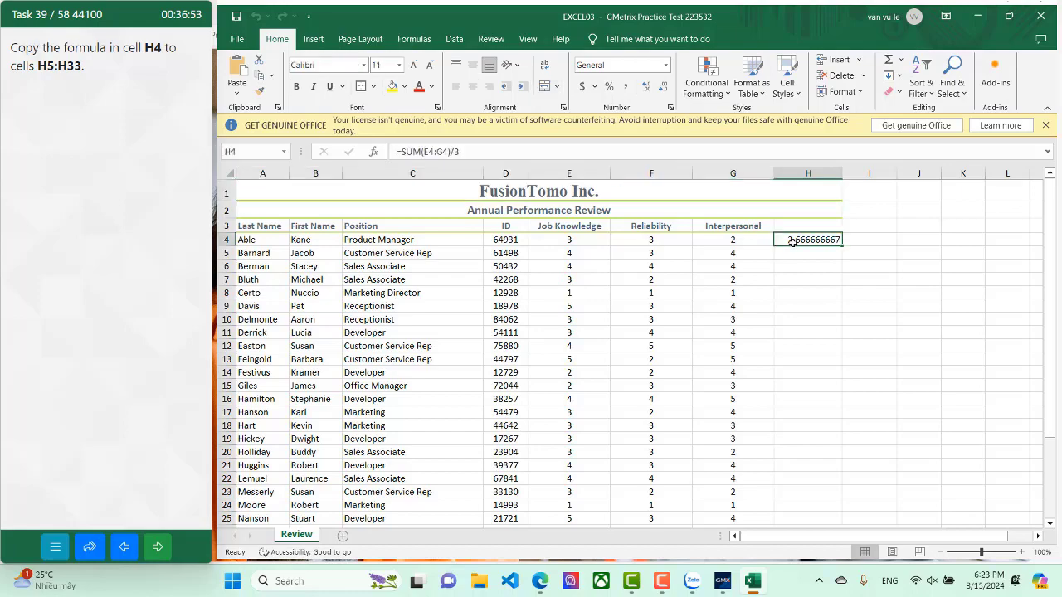
{"action": "left_click_drag", "start_coordinate": [841, 246], "coordinate": [854, 507]}
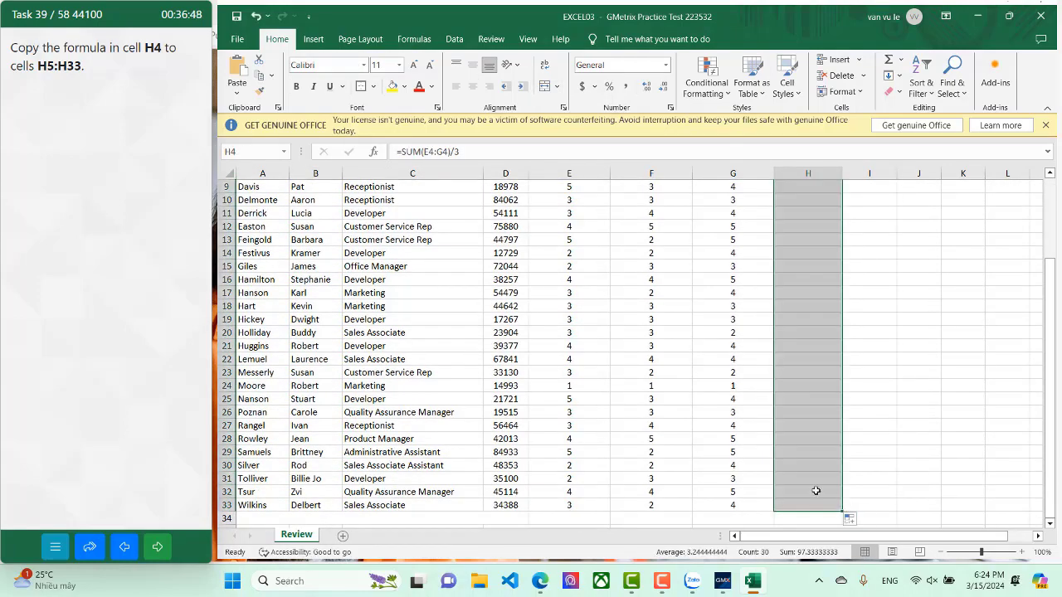
{"action": "left_click", "coordinate": [158, 546]}
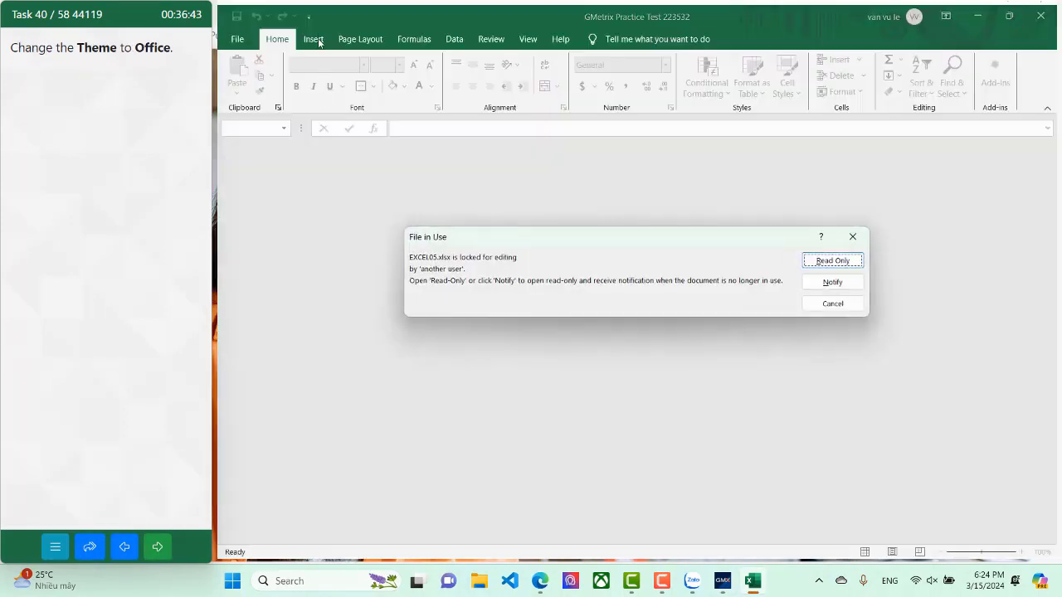
Step: Open the locked EXCEL05 workbook with the Notify option and change its theme to Office
{"action": "left_click", "coordinate": [832, 282]}
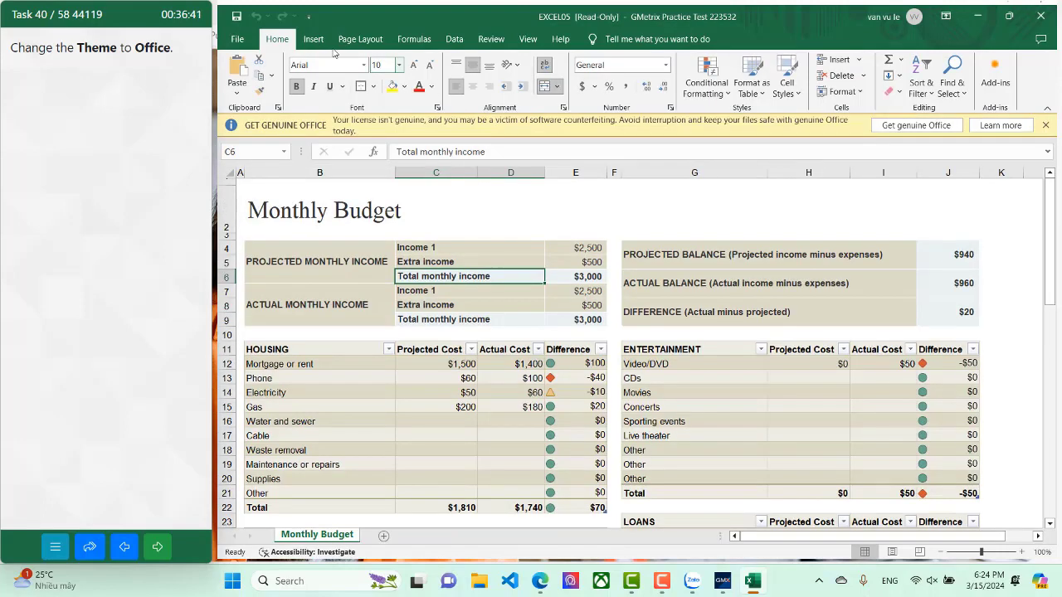
{"action": "left_click", "coordinate": [323, 44]}
{"action": "left_click", "coordinate": [360, 39]}
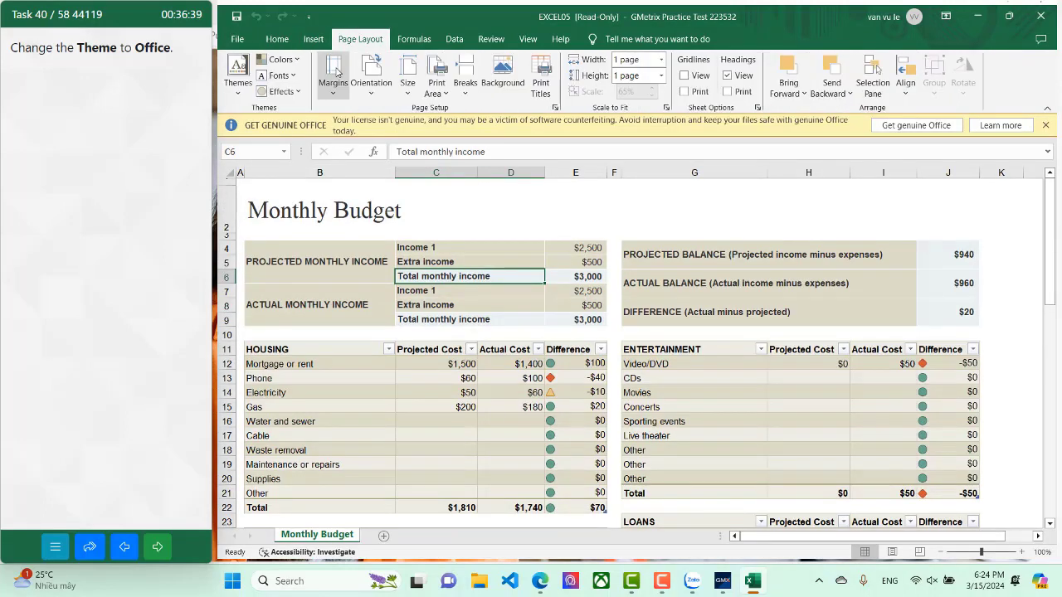
{"action": "left_click", "coordinate": [238, 73]}
{"action": "left_click", "coordinate": [251, 141]}
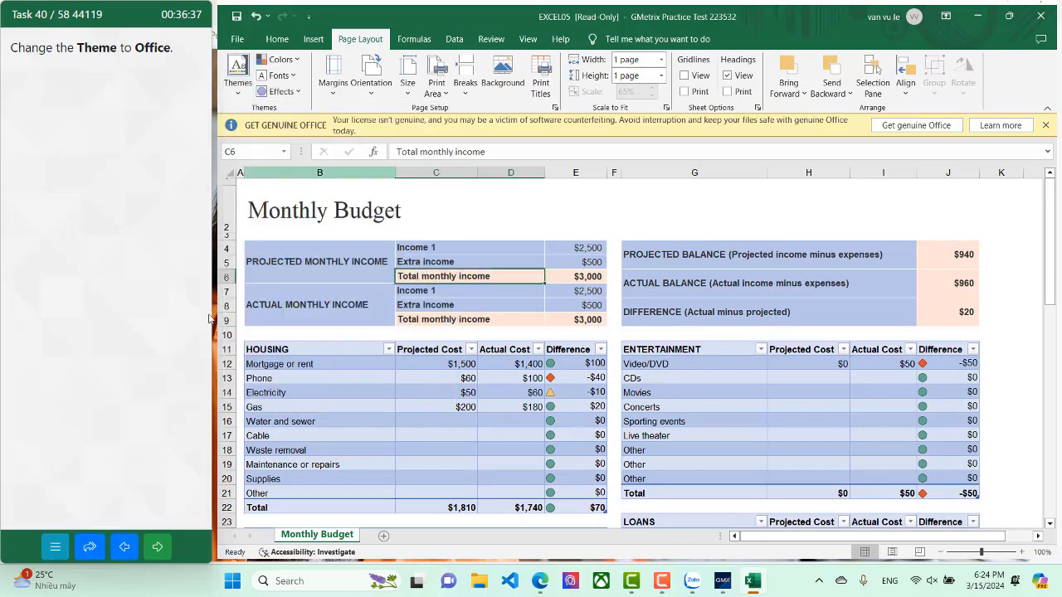
Step: Move to the next task, add a Dark Blue picture border to the FusionTomo logo, and advance to the following task
{"action": "left_click", "coordinate": [154, 550]}
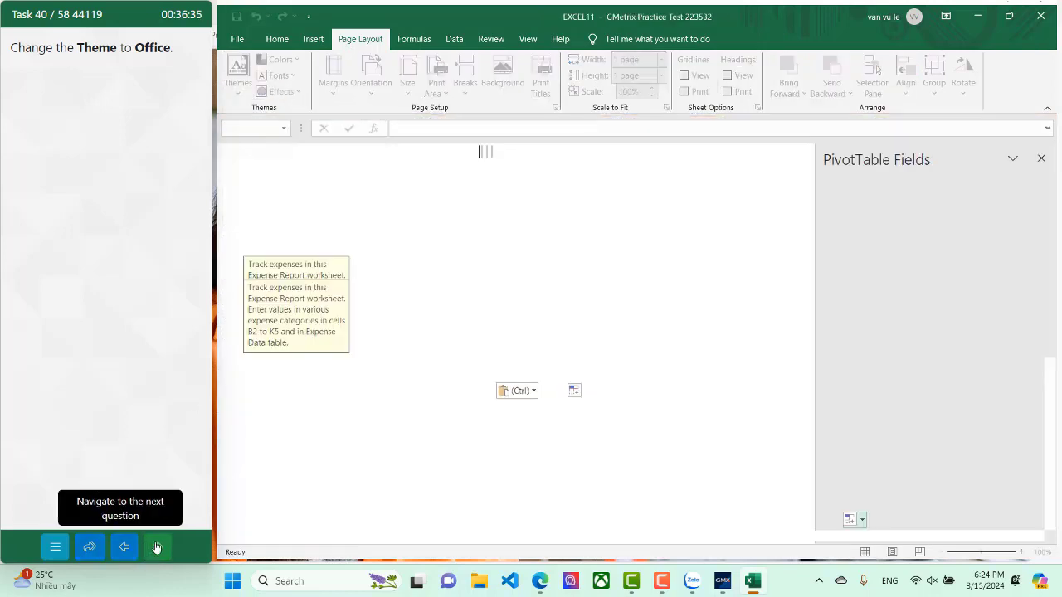
{"action": "left_click", "coordinate": [384, 229]}
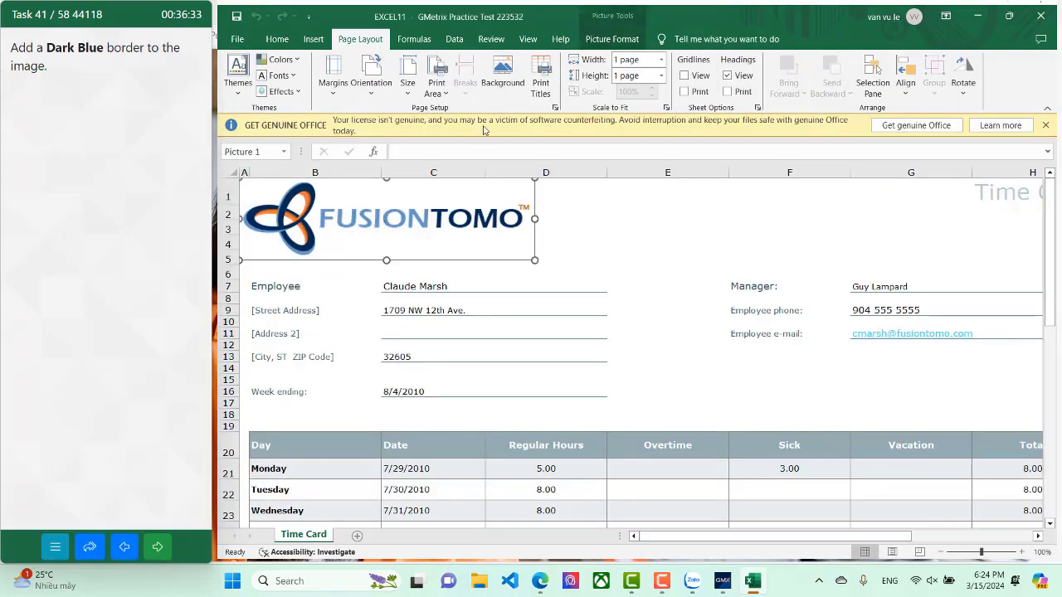
{"action": "left_click", "coordinate": [613, 39]}
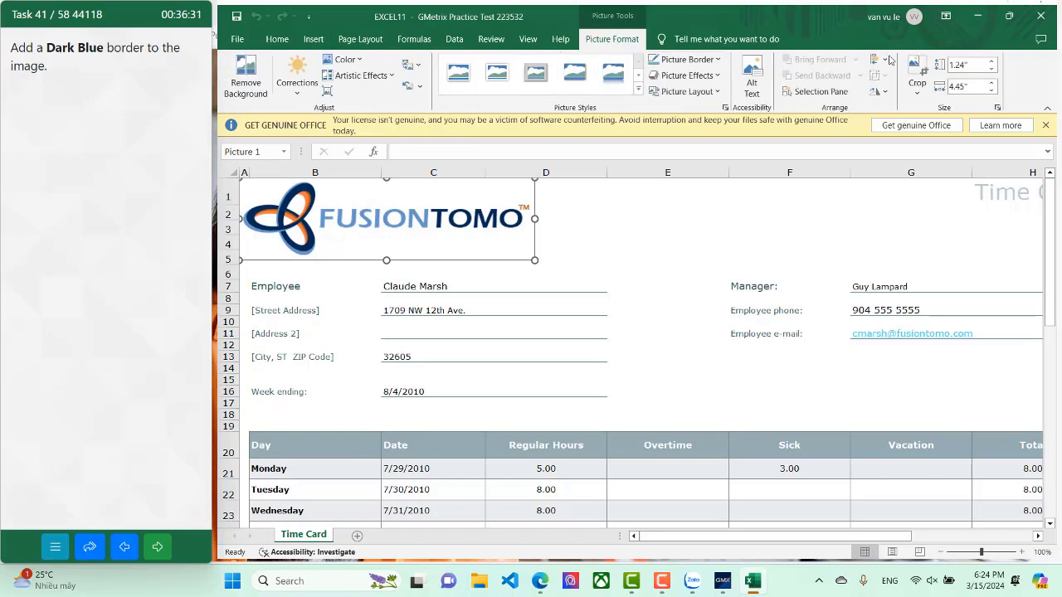
{"action": "left_click", "coordinate": [685, 59]}
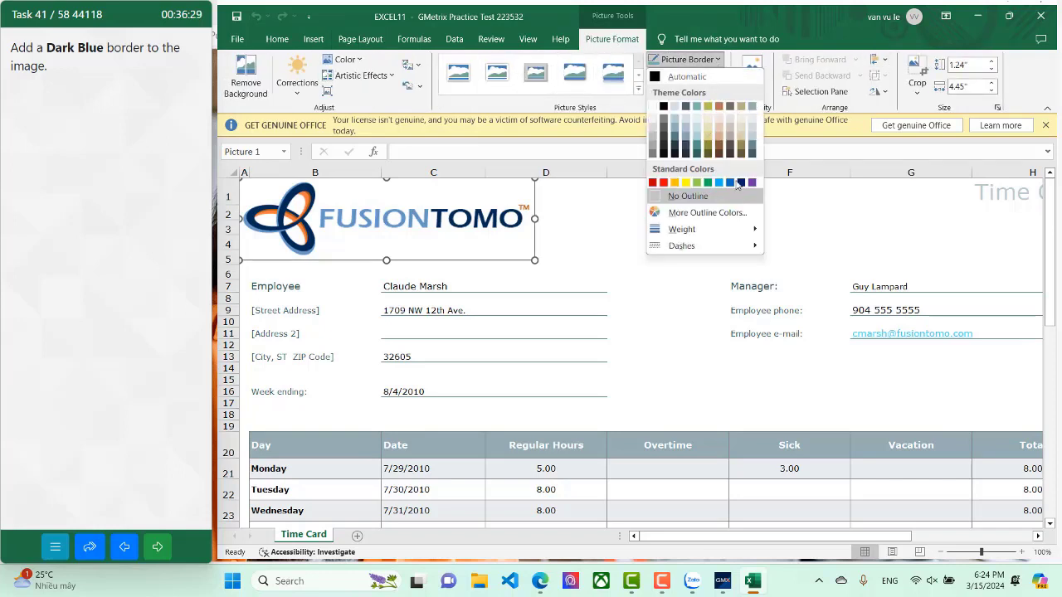
{"action": "left_click", "coordinate": [740, 183]}
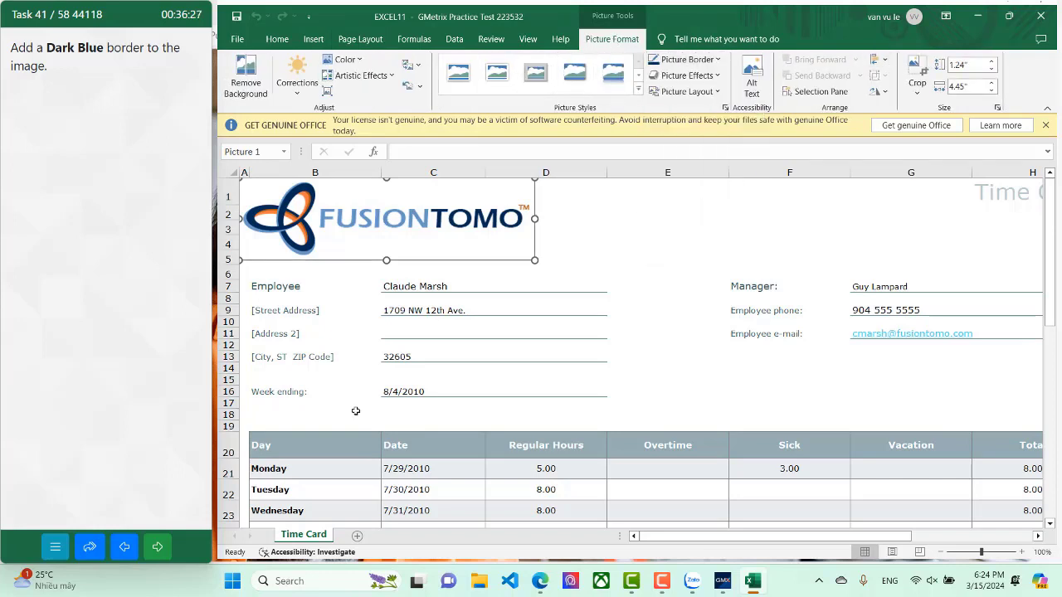
{"action": "left_click", "coordinate": [177, 546]}
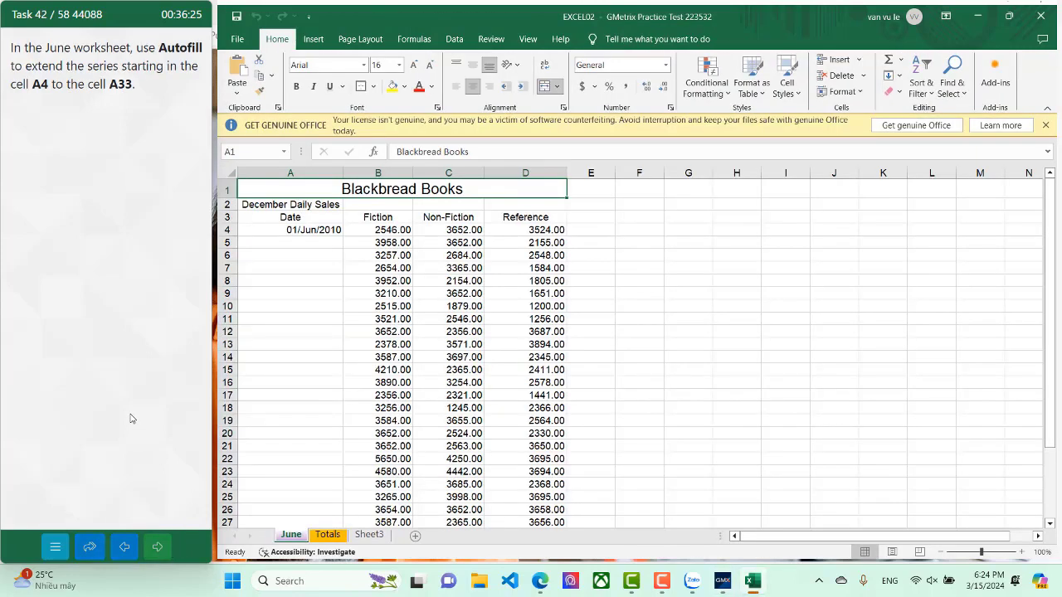
Step: Autofill the date series in the June worksheet from cell A4 down to A33 and advance to the next task
{"action": "left_click", "coordinate": [323, 225]}
{"action": "left_click_drag", "start_coordinate": [347, 284], "coordinate": [326, 491]}
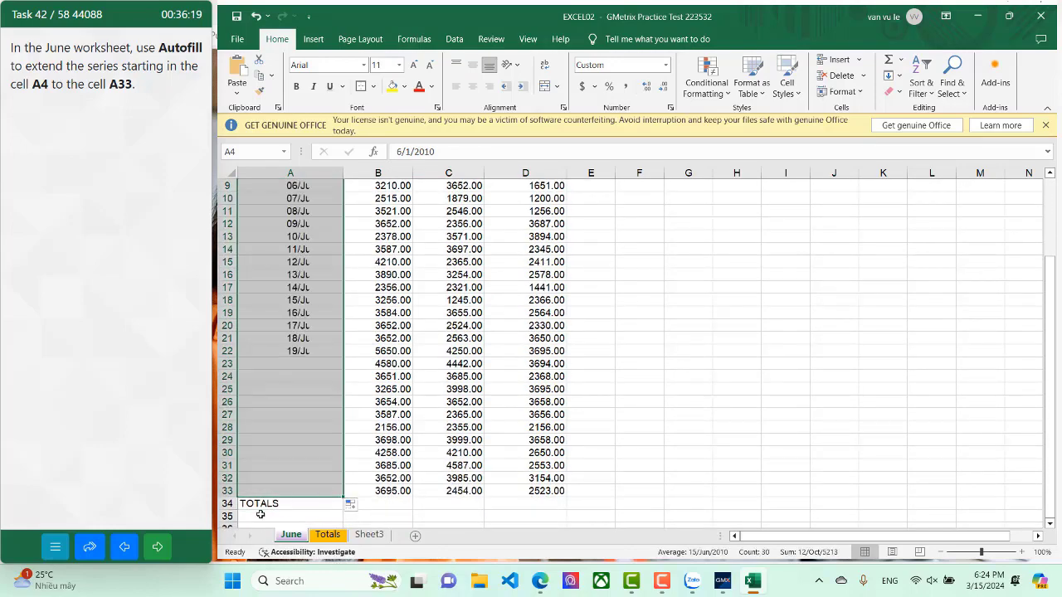
{"action": "left_click", "coordinate": [151, 551]}
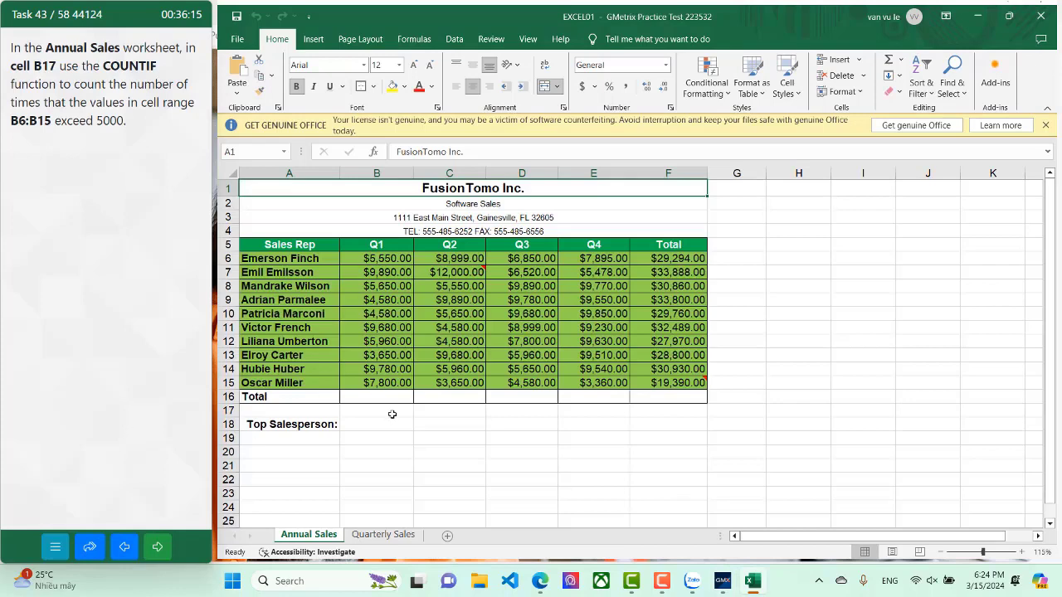
Step: Enter =COUNTIF(B6:B15, ">5000") in cell B17 of the Annual Sales worksheet and advance to the next task
{"action": "left_click", "coordinate": [392, 414]}
{"action": "type", "text": "=counti"}
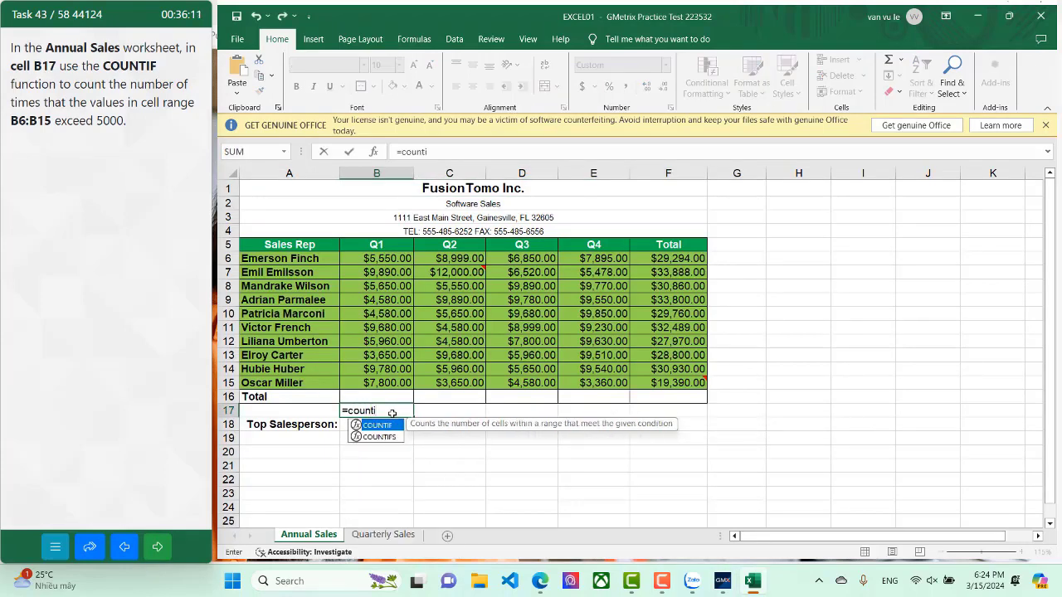
{"action": "key", "text": "Tab"}
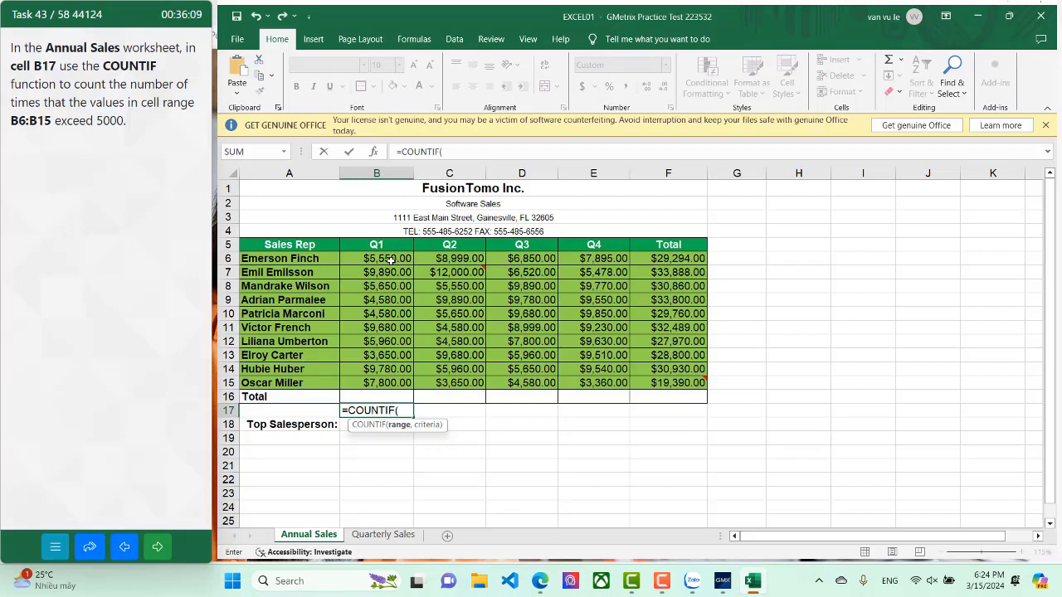
{"action": "left_click_drag", "start_coordinate": [390, 259], "coordinate": [399, 390]}
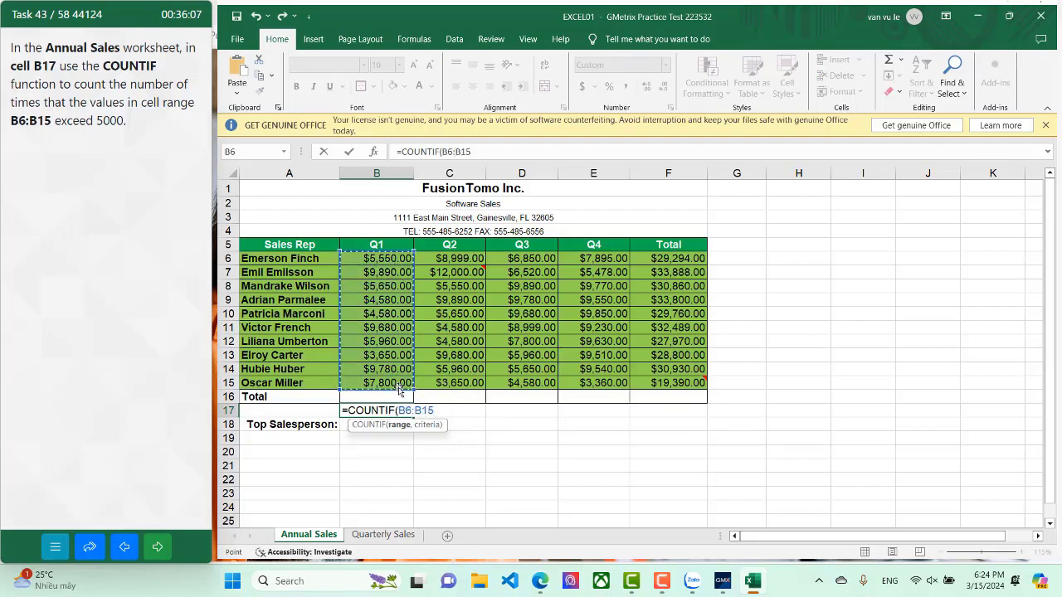
{"action": "type", "text": ","}
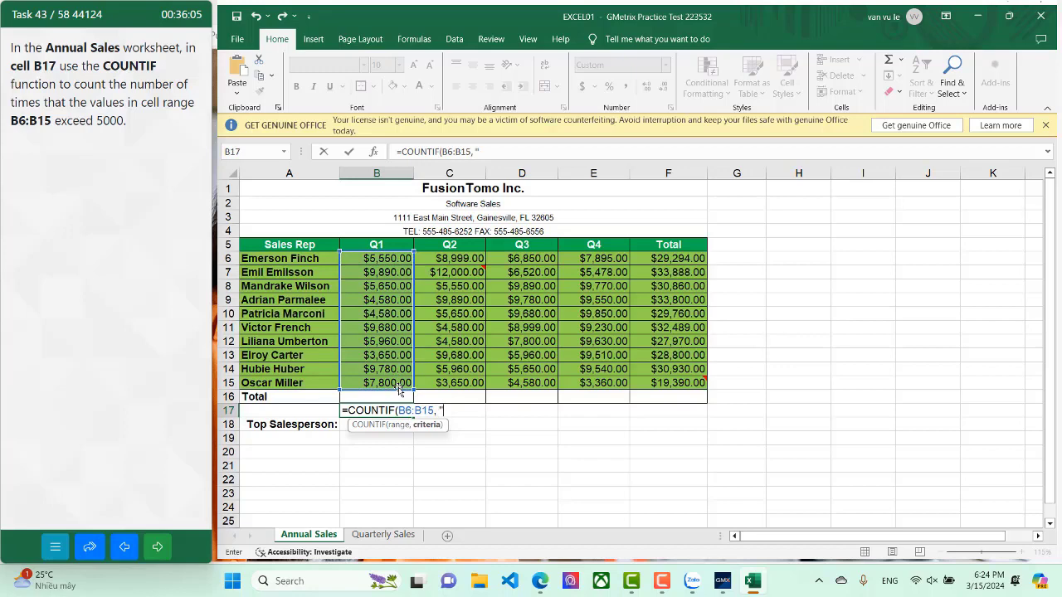
{"action": "type", "text": " \">5000\""}
{"action": "key", "text": "Return"}
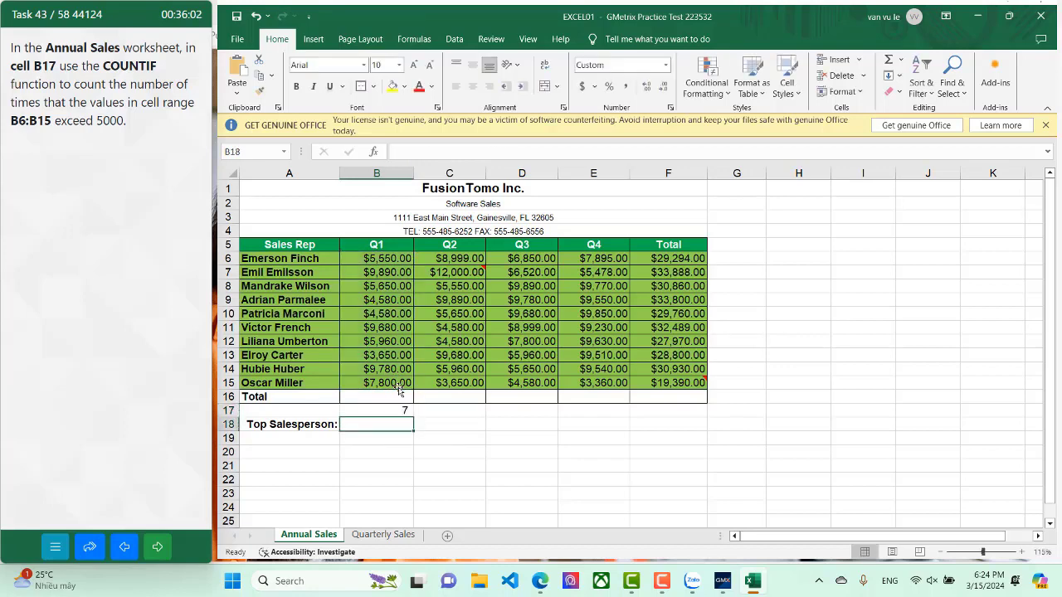
{"action": "left_click", "coordinate": [155, 558]}
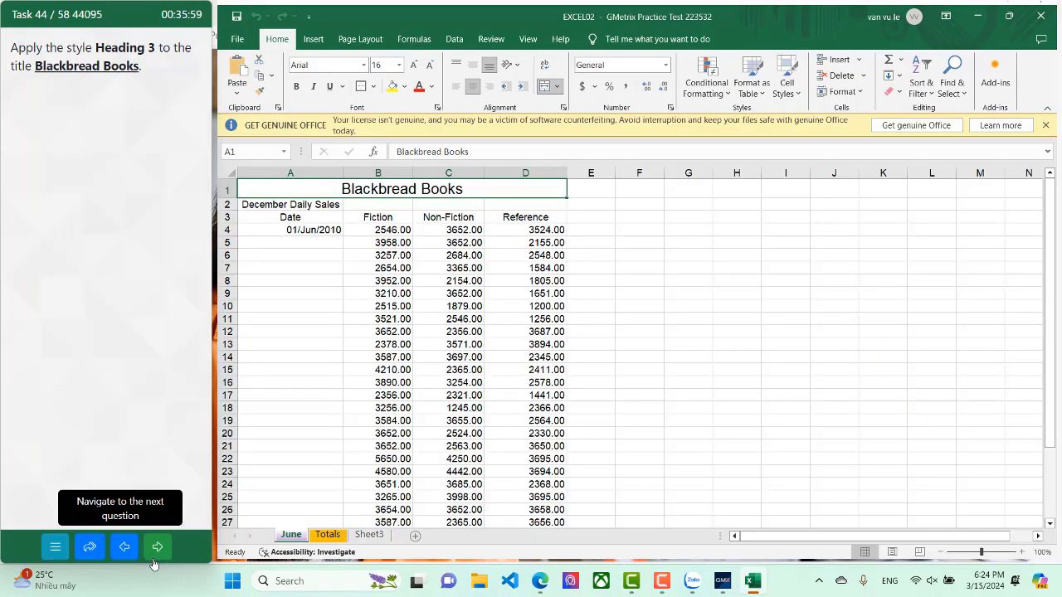
Step: Apply the Heading 3 cell style to the Blackbread Books title and advance to the next task
{"action": "left_click", "coordinate": [787, 83]}
{"action": "left_click", "coordinate": [783, 214]}
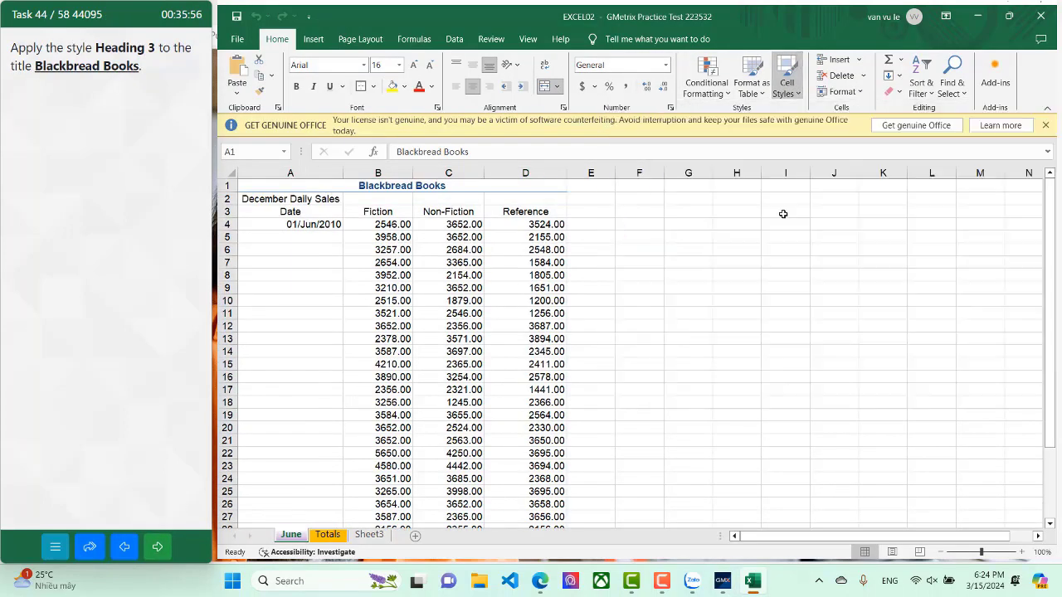
{"action": "left_click", "coordinate": [166, 535]}
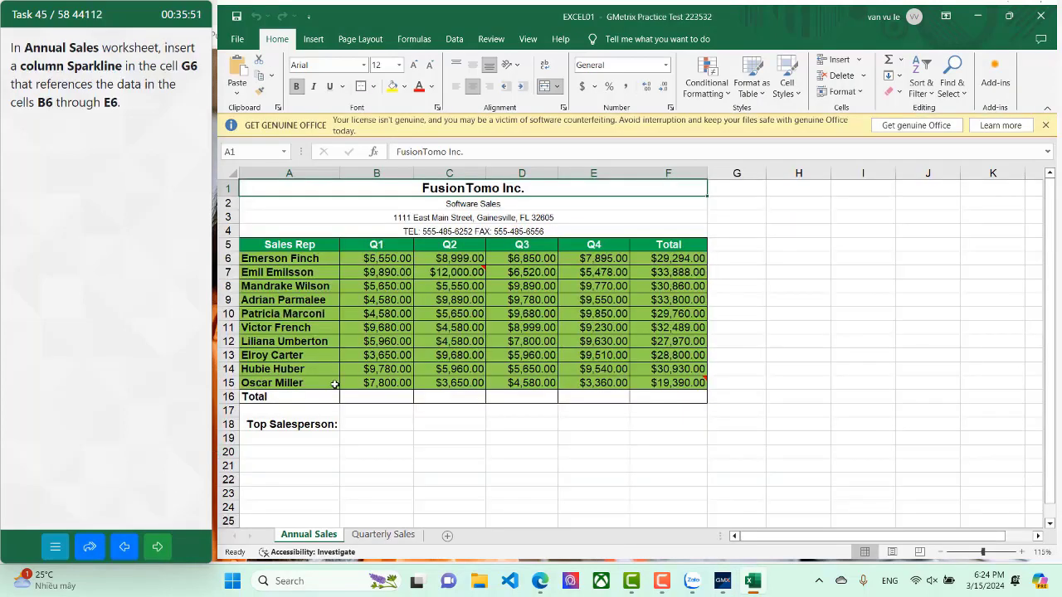
Step: Insert a Column Sparkline in cell G6 of the Annual Sales worksheet using data range B6:E6, and advance to the next task
{"action": "left_click", "coordinate": [734, 254]}
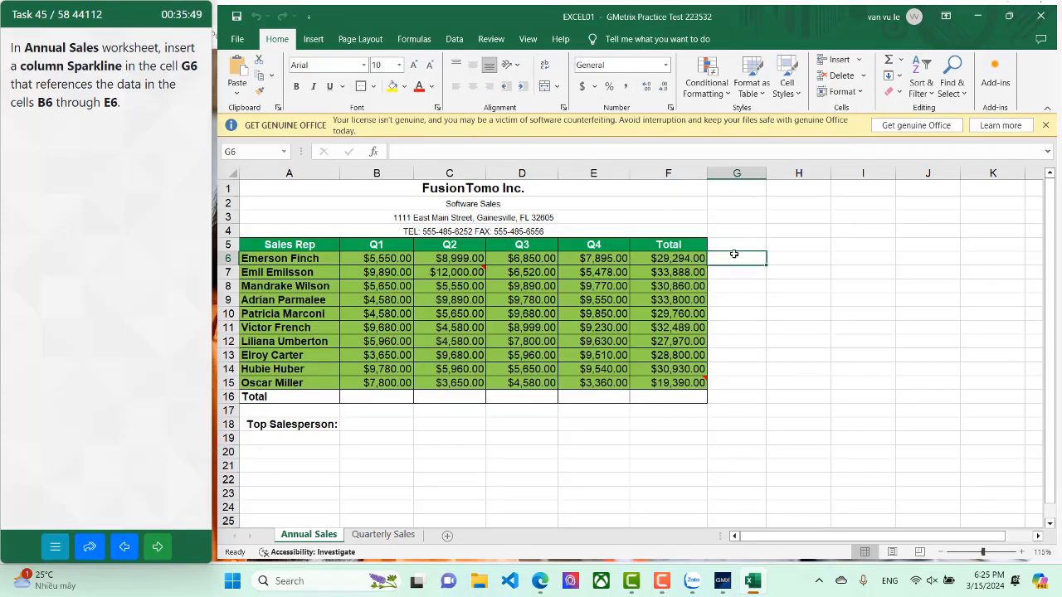
{"action": "left_click", "coordinate": [312, 39]}
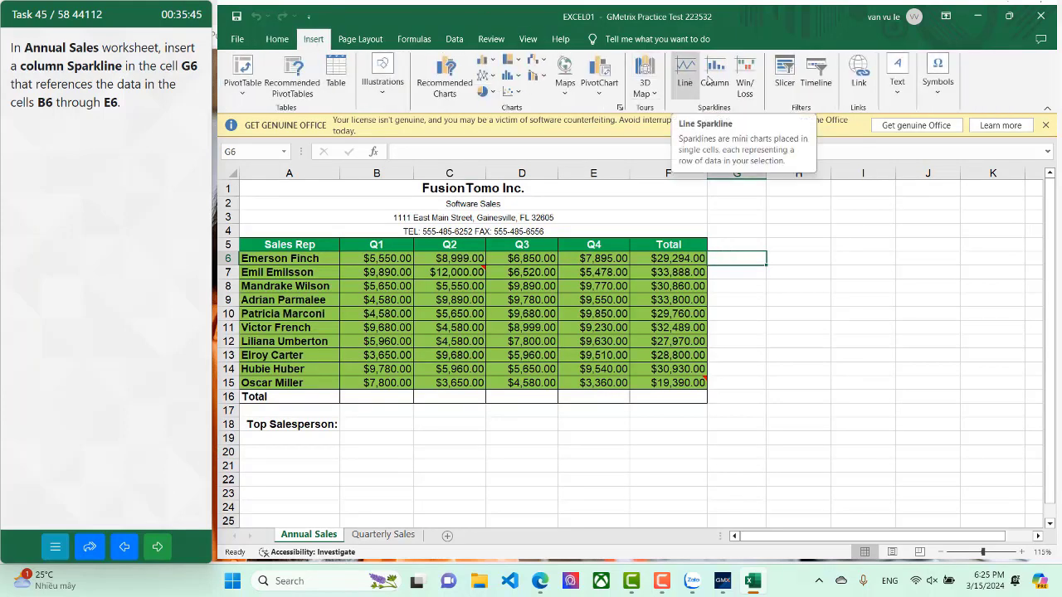
{"action": "left_click", "coordinate": [686, 74]}
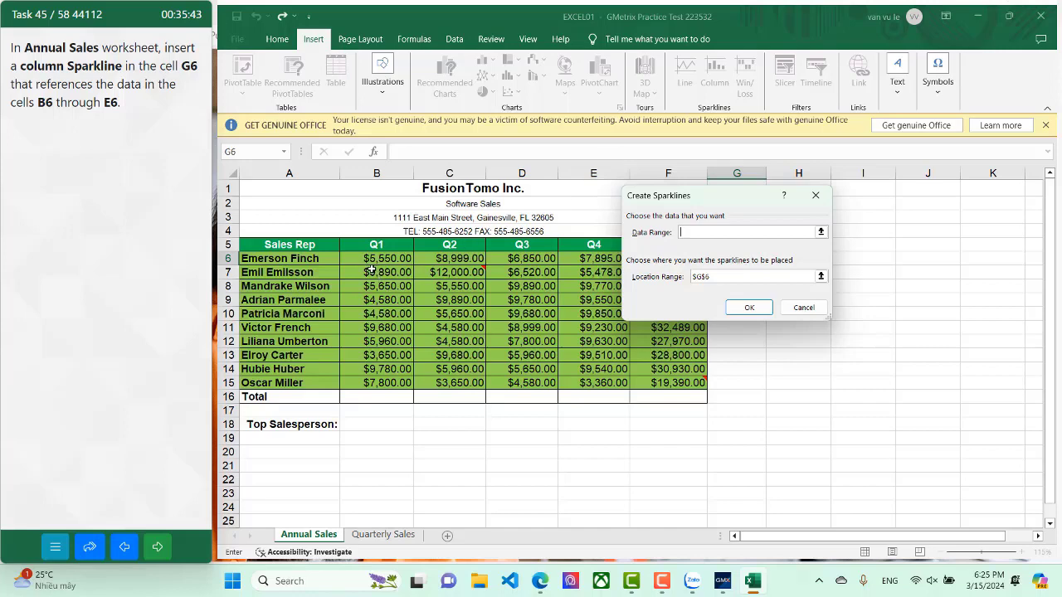
{"action": "left_click_drag", "start_coordinate": [366, 260], "coordinate": [613, 260]}
{"action": "left_click", "coordinate": [749, 307]}
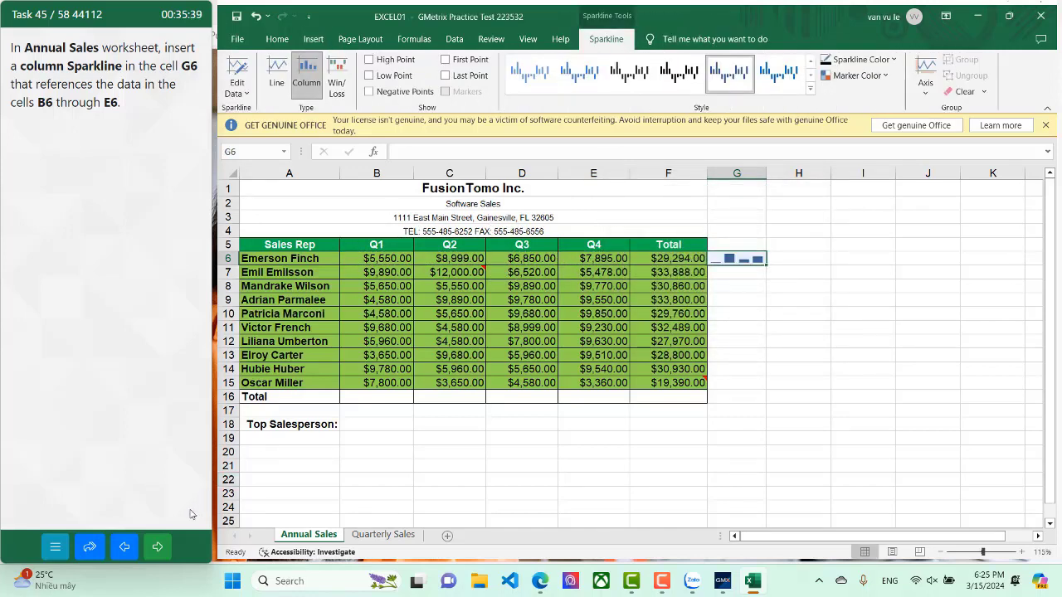
{"action": "left_click", "coordinate": [157, 547]}
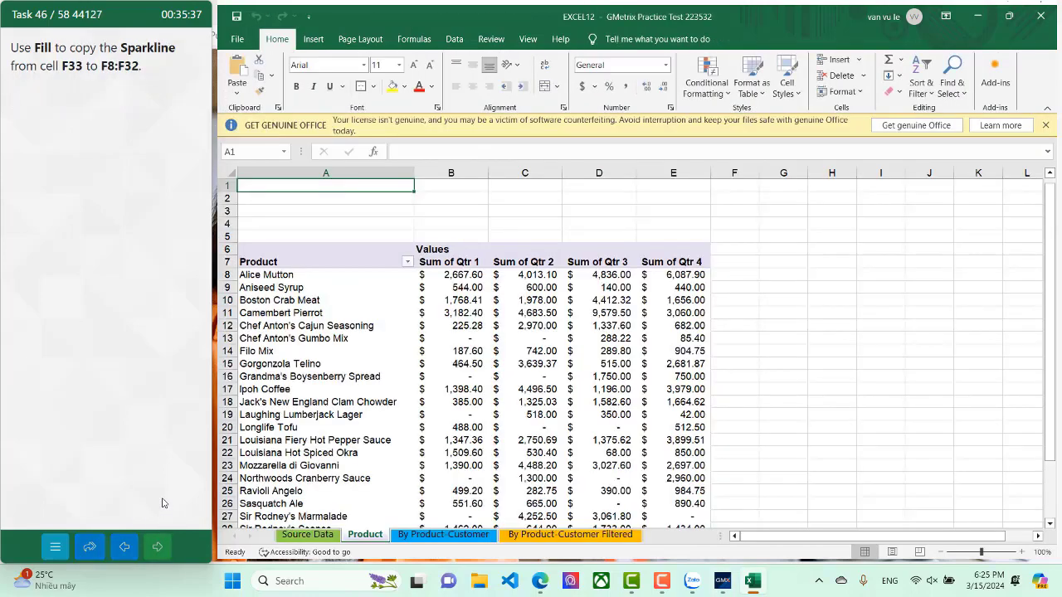
Step: Fill the sparkline from cell F33 up through F8:F32 in the Product worksheet and advance to the next task
{"action": "scroll", "coordinate": [515, 291], "scroll_direction": "down", "scroll_amount": 4}
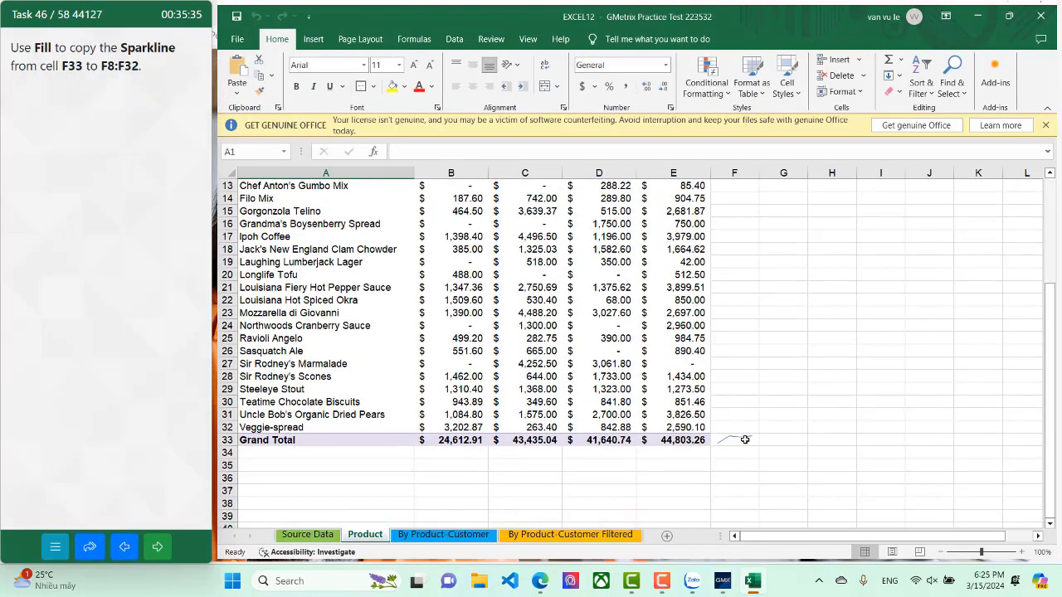
{"action": "left_click", "coordinate": [745, 440]}
{"action": "left_click_drag", "start_coordinate": [754, 410], "coordinate": [725, 222]}
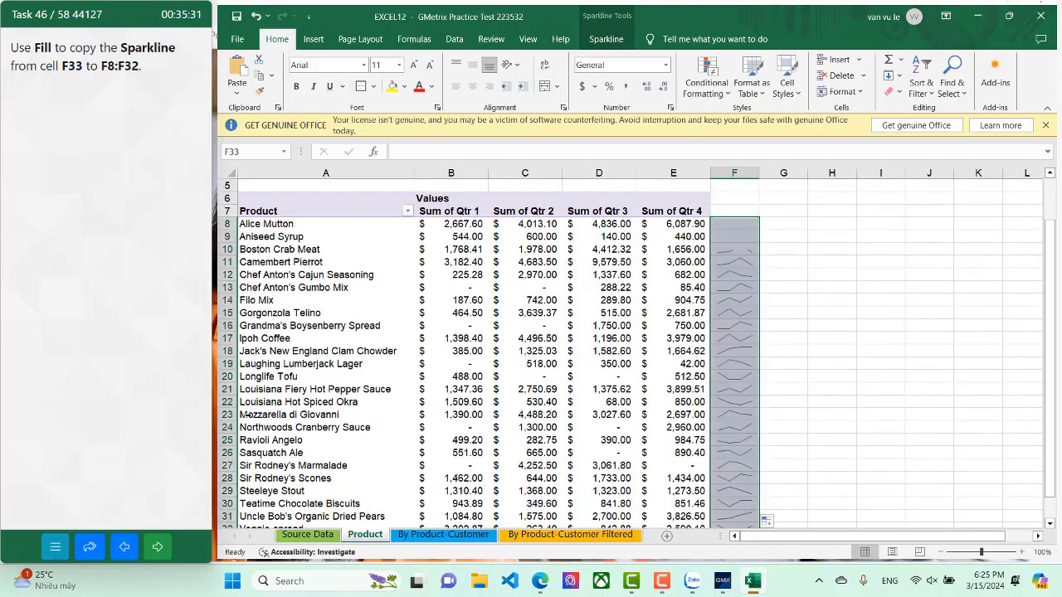
{"action": "left_click", "coordinate": [158, 546]}
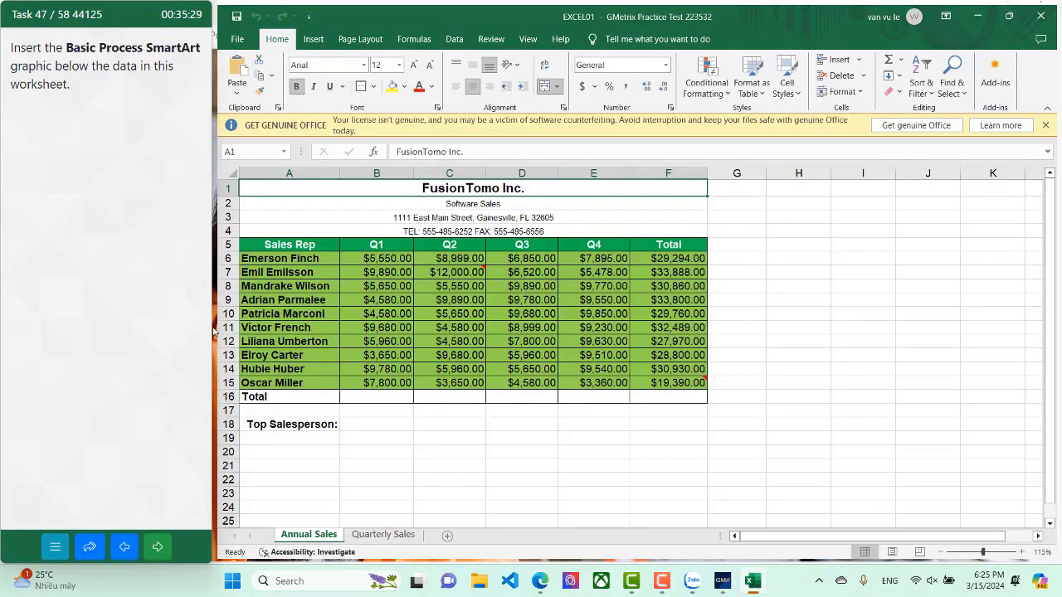
Step: Insert a Basic Process SmartArt graphic in the Annual Sales worksheet and advance to the next task
{"action": "left_click", "coordinate": [313, 39]}
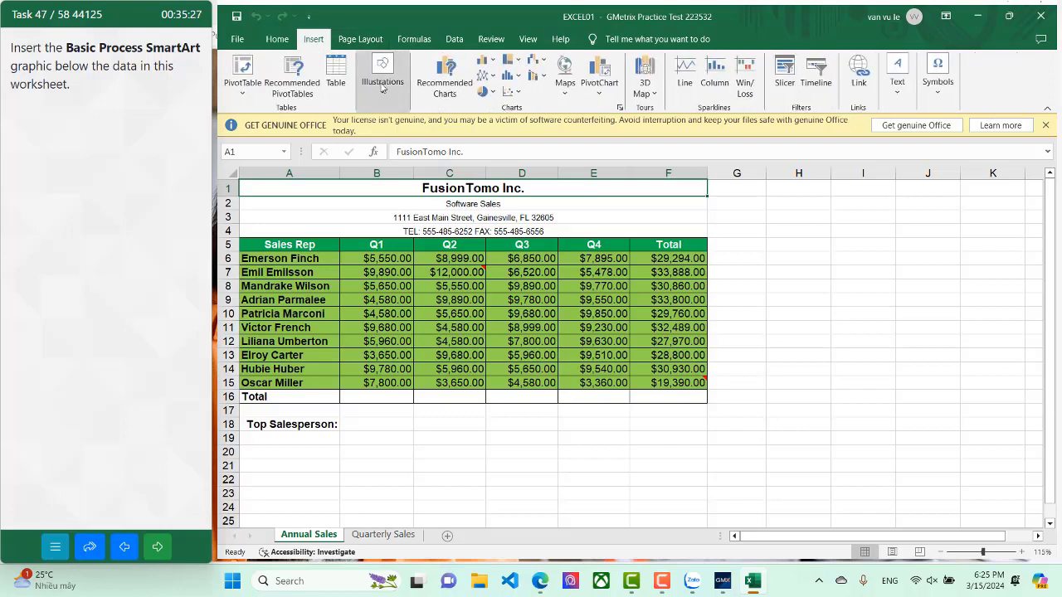
{"action": "left_click", "coordinate": [381, 73]}
{"action": "left_click", "coordinate": [513, 121]}
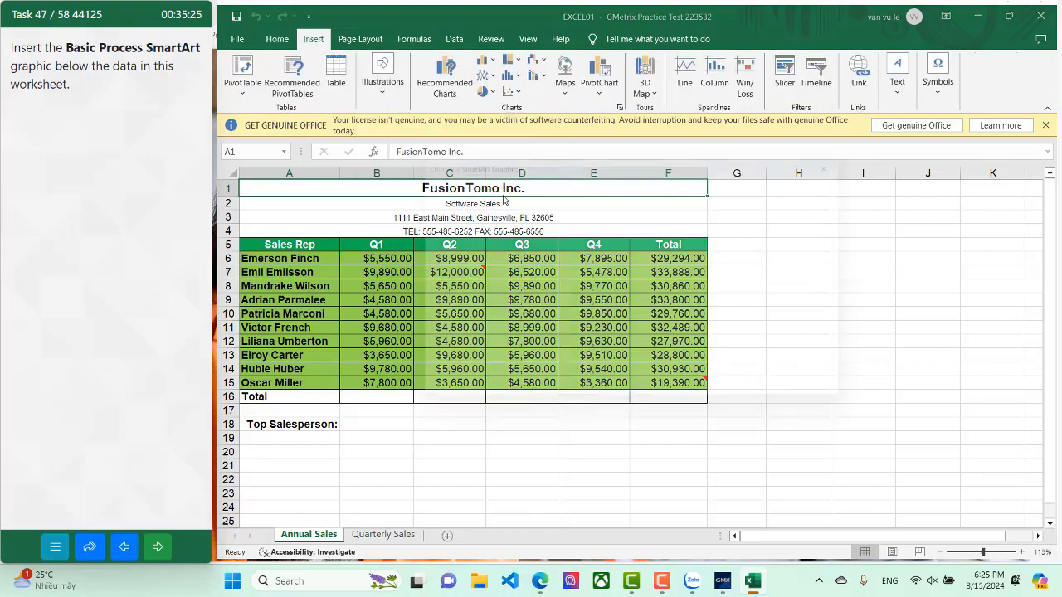
{"action": "left_click", "coordinate": [444, 212]}
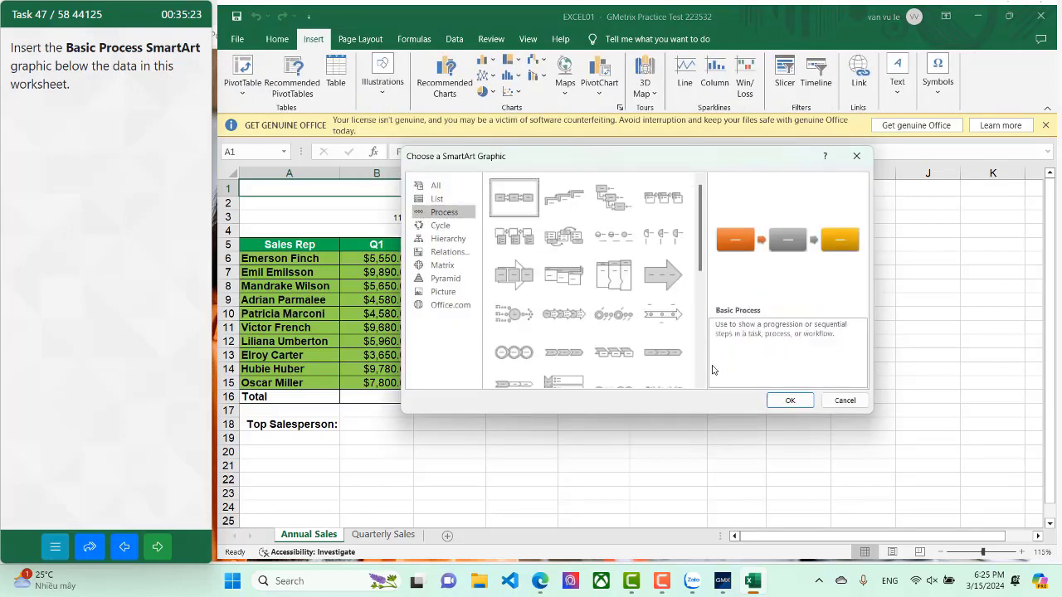
{"action": "left_click", "coordinate": [786, 406]}
{"action": "left_click", "coordinate": [157, 547]}
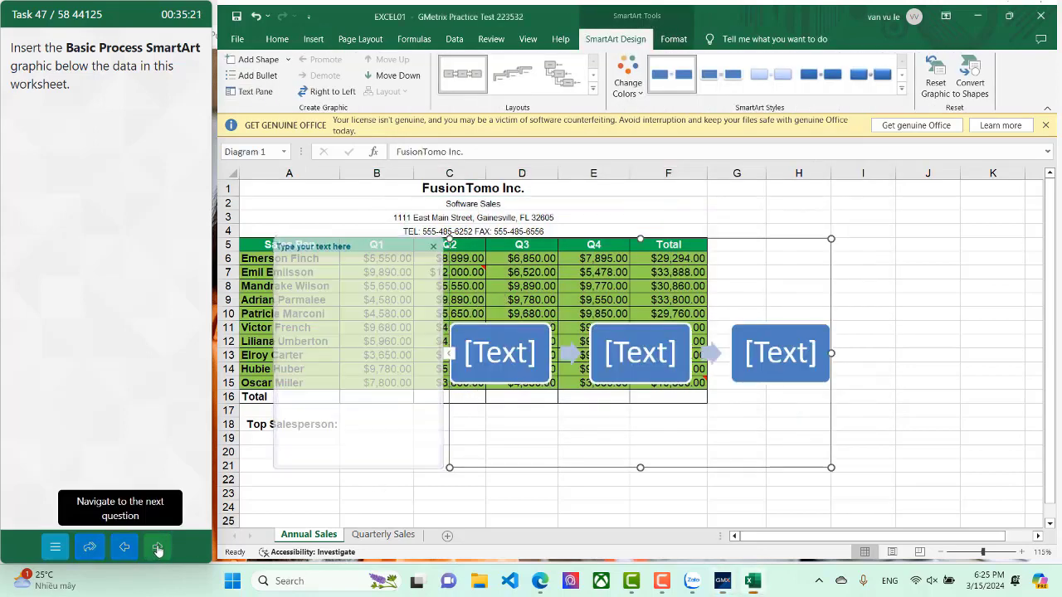
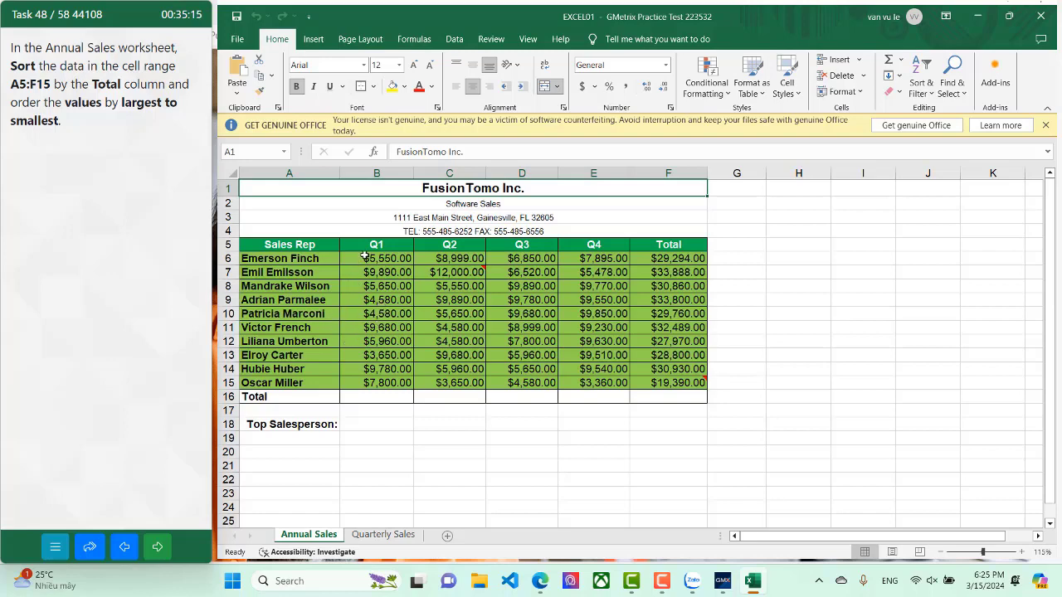
{"action": "left_click", "coordinate": [365, 259]}
{"action": "left_click", "coordinate": [921, 83]}
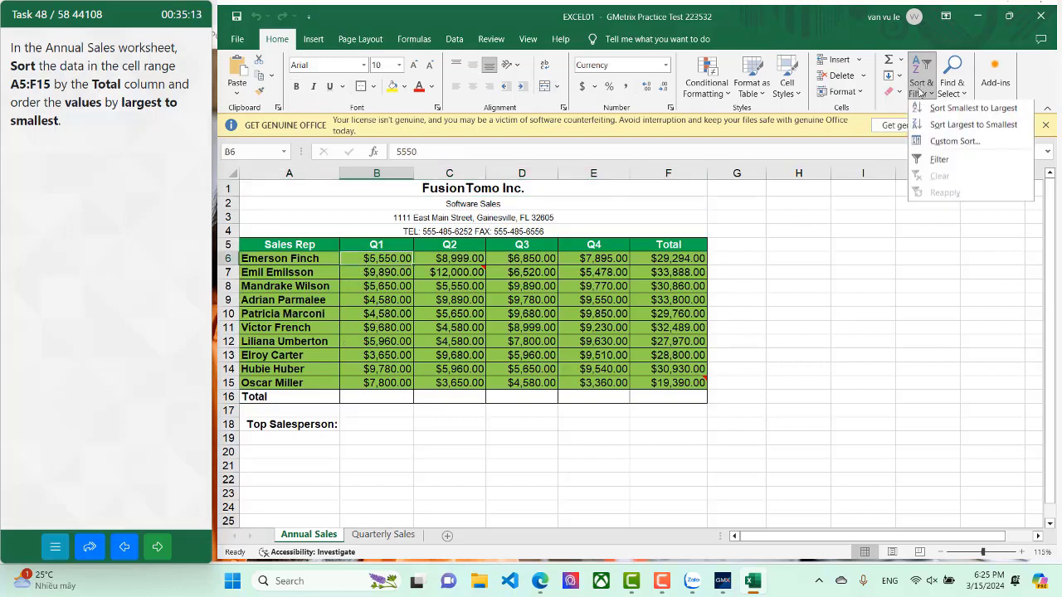
{"action": "left_click", "coordinate": [936, 147]}
{"action": "left_click", "coordinate": [650, 213]}
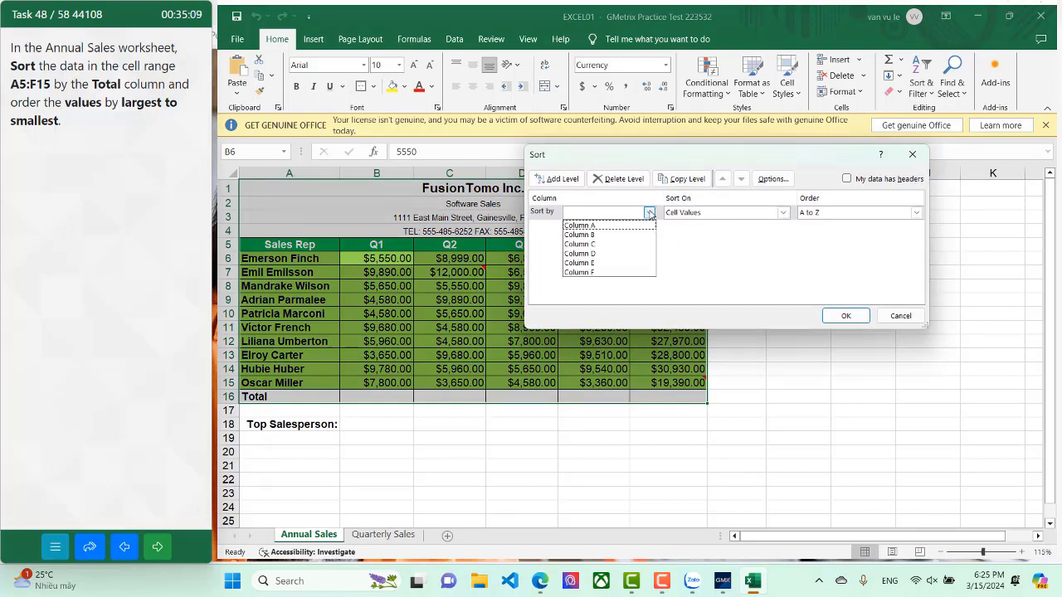
{"action": "left_click", "coordinate": [921, 153]}
{"action": "left_click", "coordinate": [921, 154]}
Step: Sort the Annual Sales range A5:F15 with headers by the Total column on cell values, ordered Largest to Smallest
{"action": "left_click_drag", "start_coordinate": [291, 248], "coordinate": [676, 383]}
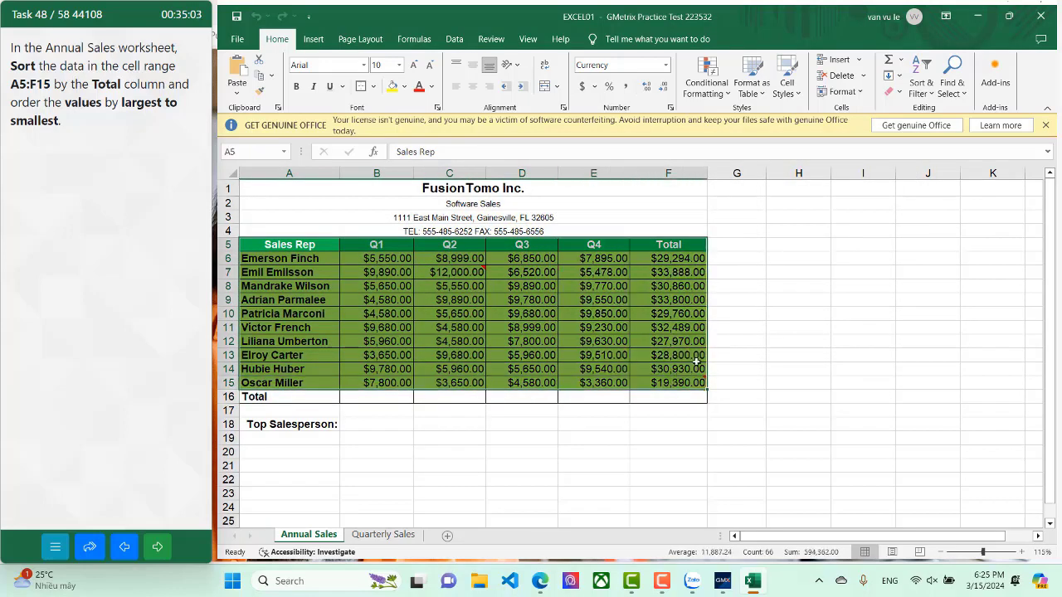
{"action": "left_click", "coordinate": [952, 83]}
{"action": "left_click", "coordinate": [921, 83]}
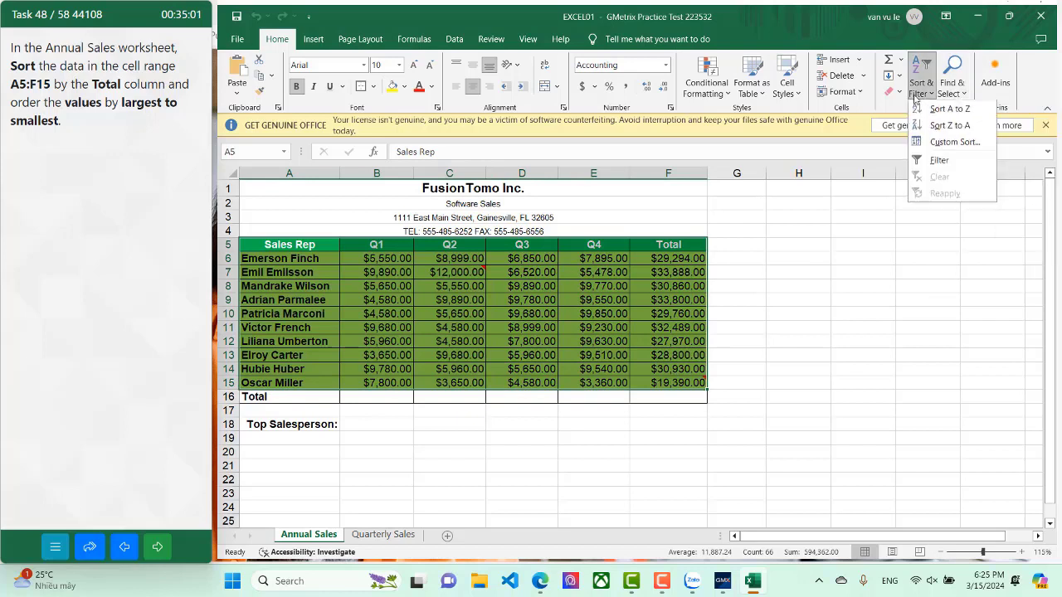
{"action": "left_click", "coordinate": [951, 140]}
{"action": "left_click", "coordinate": [641, 213]}
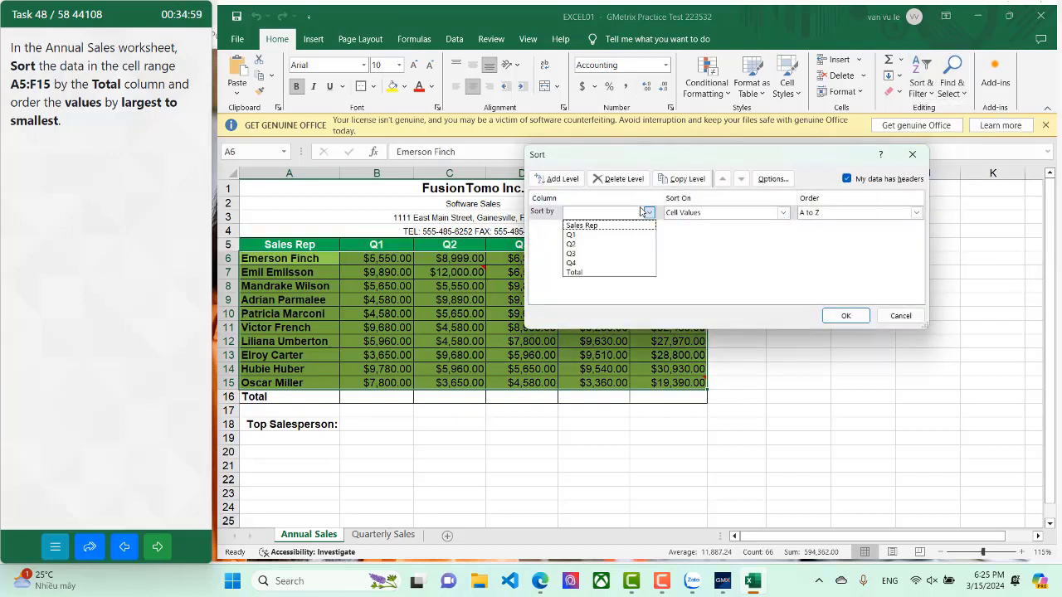
{"action": "left_click", "coordinate": [606, 272]}
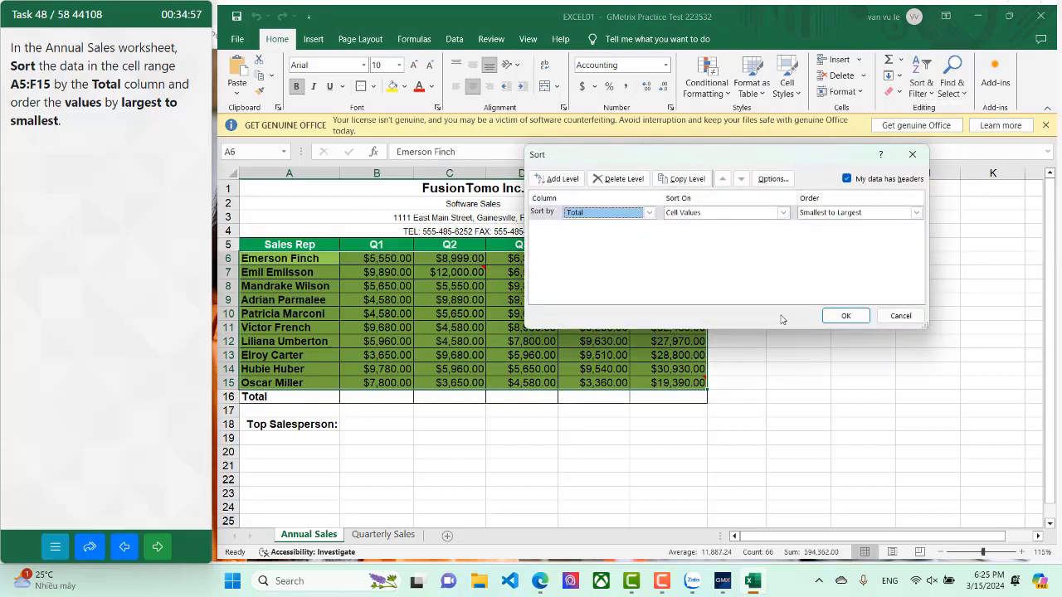
{"action": "left_click", "coordinate": [863, 213]}
{"action": "left_click", "coordinate": [872, 234]}
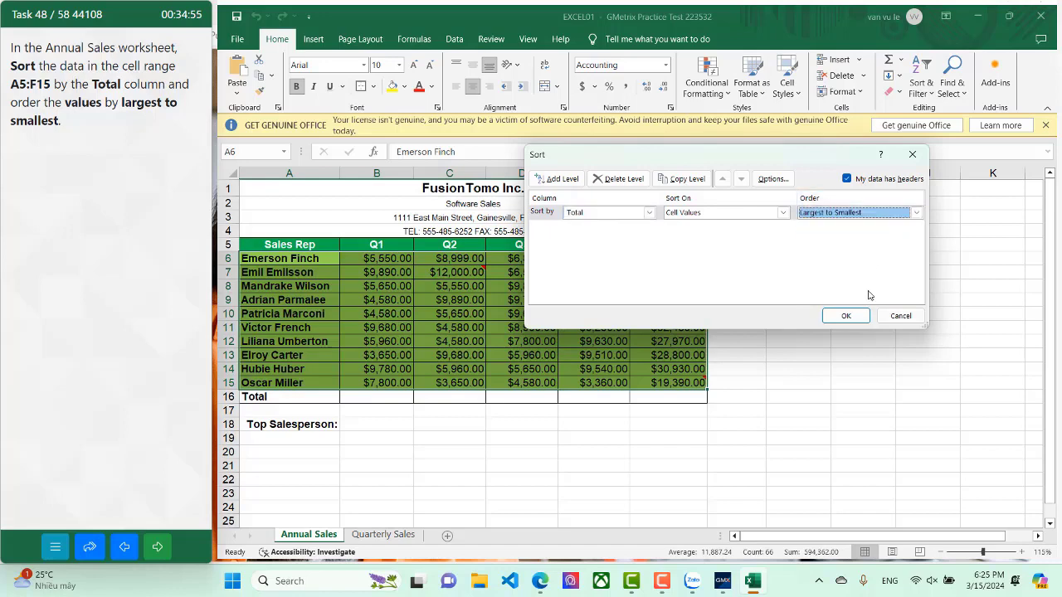
{"action": "left_click", "coordinate": [845, 315]}
{"action": "left_click", "coordinate": [376, 479]}
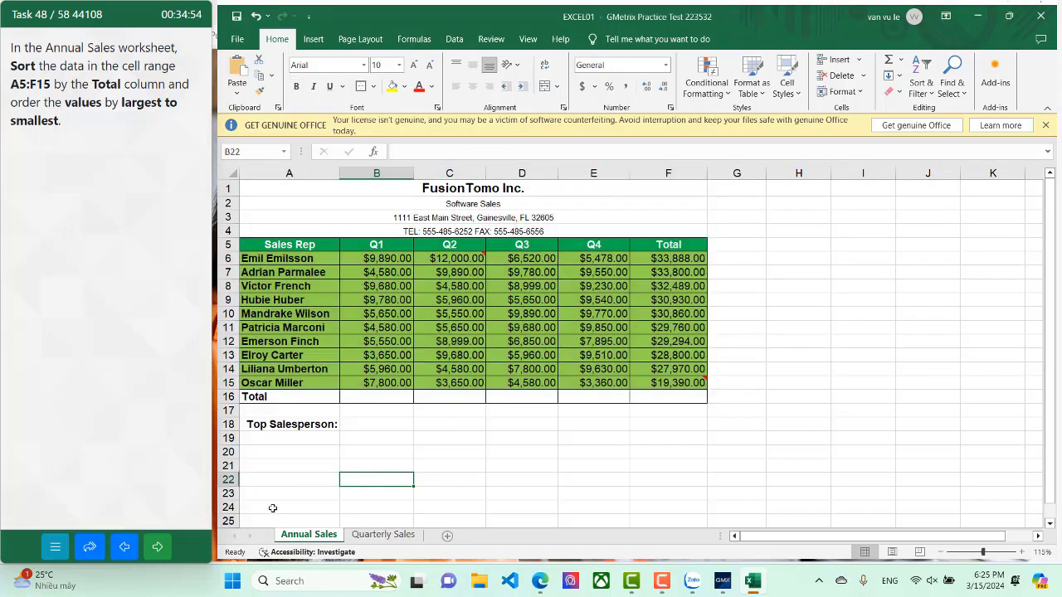
Step: Advance to the next task and apply the Title cell style to the FusionTomo Inc. cell
{"action": "left_click", "coordinate": [168, 546]}
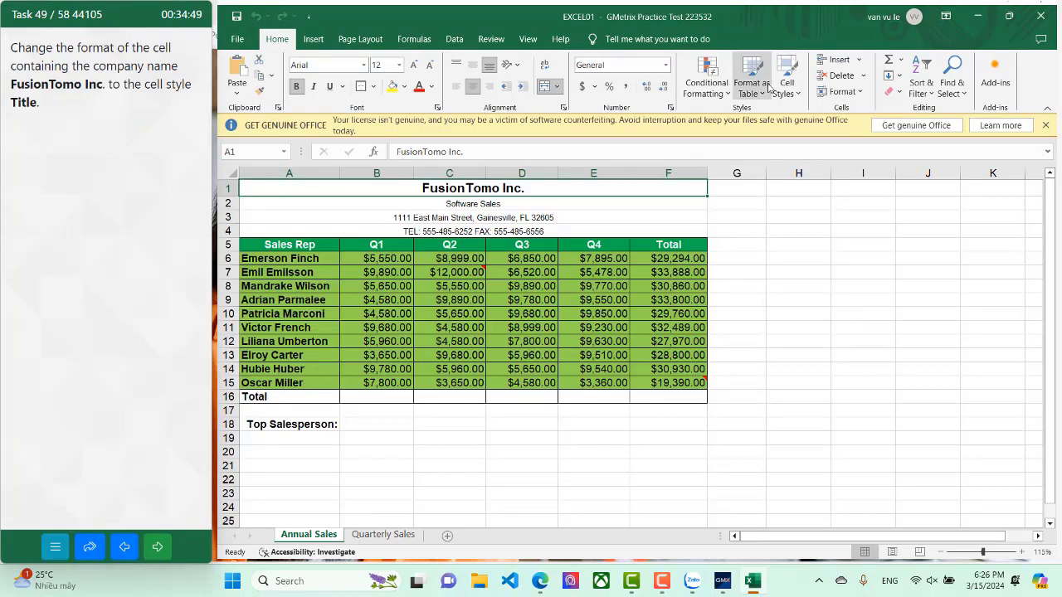
{"action": "left_click", "coordinate": [787, 83]}
{"action": "left_click", "coordinate": [920, 217]}
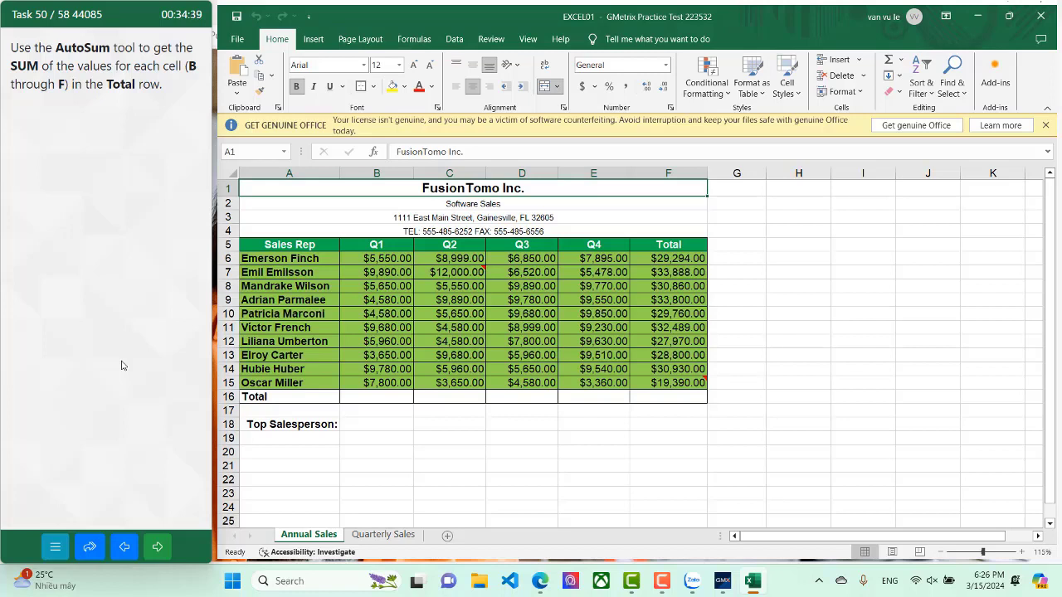
Step: Use AutoSum to total columns B through F in cells B16:F16 of the Total row
{"action": "left_click", "coordinate": [366, 400]}
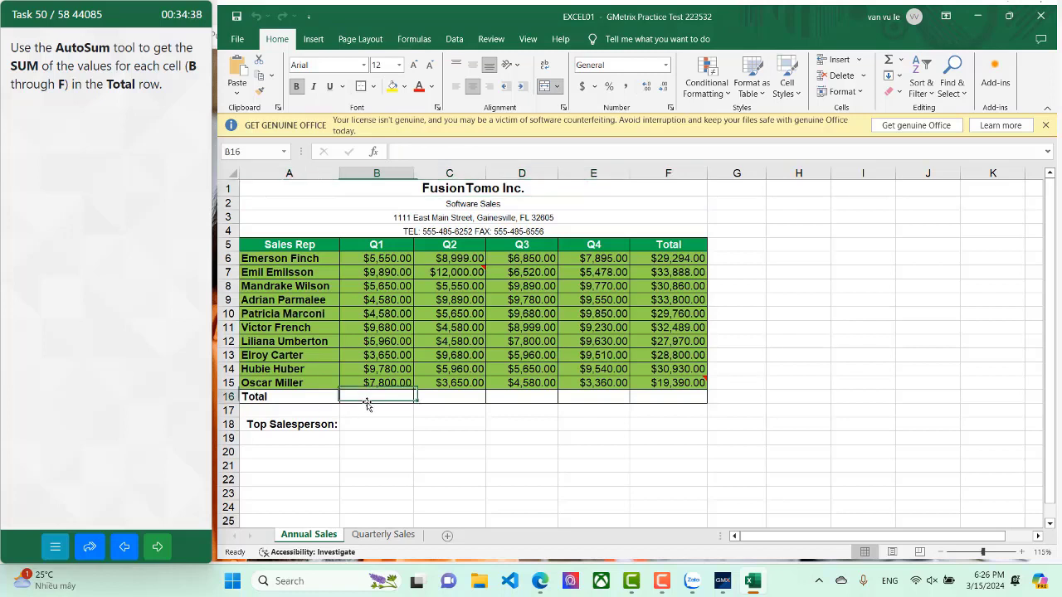
{"action": "left_click_drag", "start_coordinate": [413, 403], "coordinate": [668, 400]}
{"action": "left_click", "coordinate": [887, 65]}
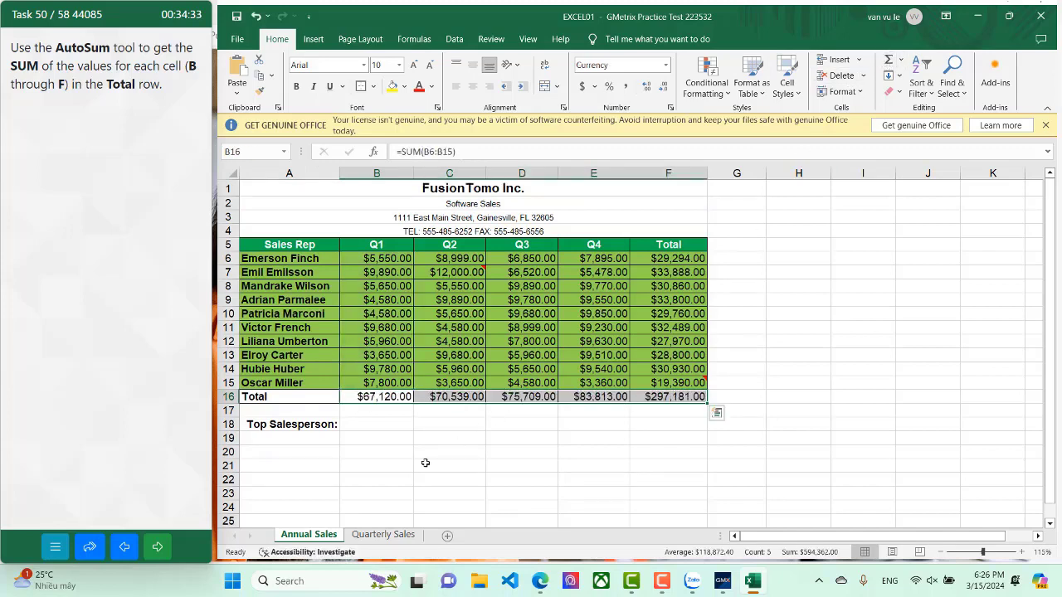
{"action": "left_click", "coordinate": [422, 462]}
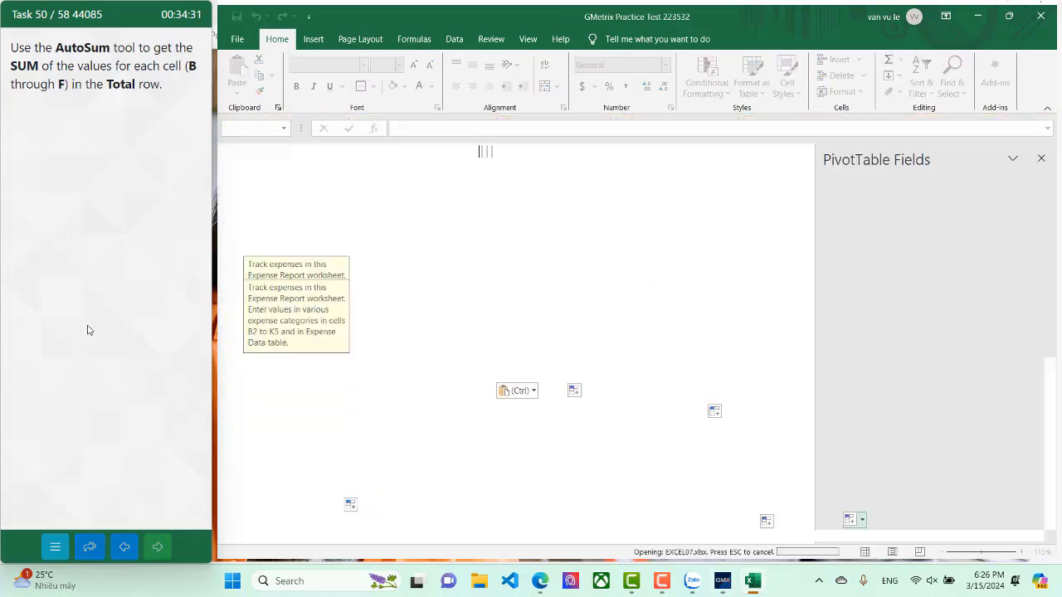
Step: Change the page margins of the Loan Amortization Schedule worksheet to the Narrow setting
{"action": "left_click", "coordinate": [360, 39]}
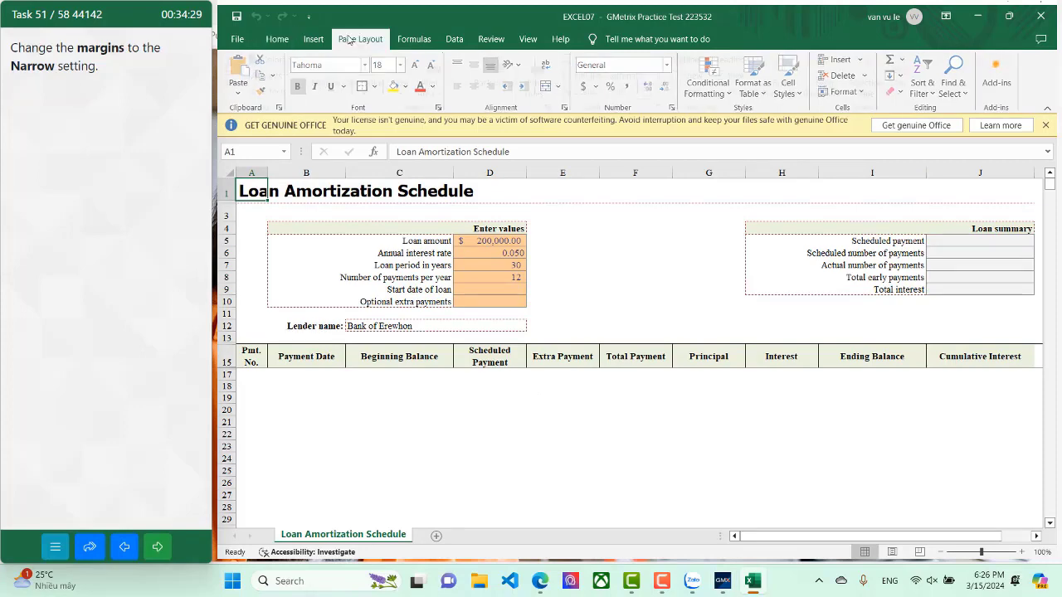
{"action": "left_click", "coordinate": [333, 75]}
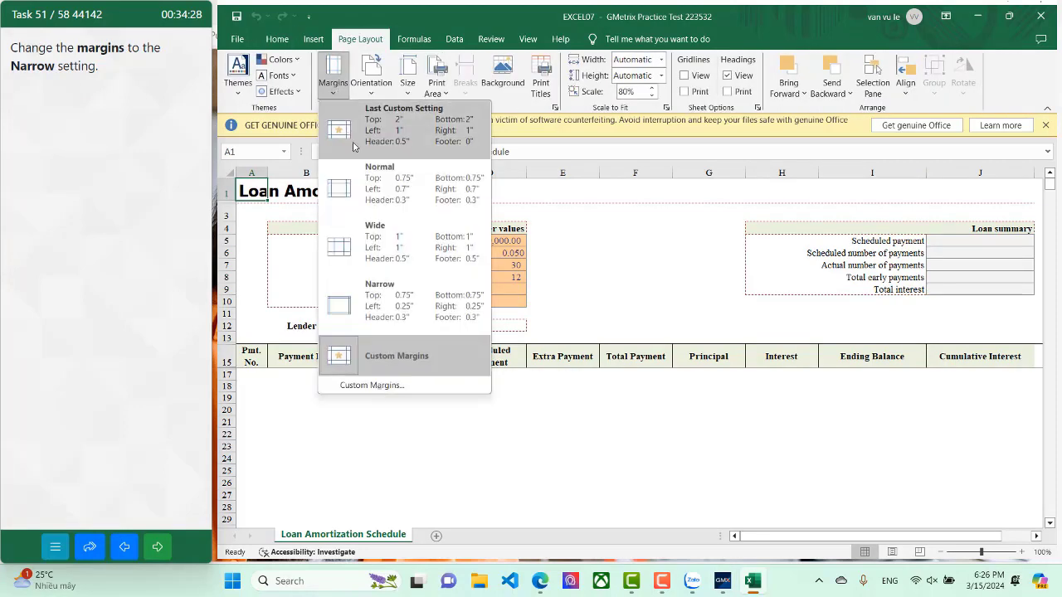
{"action": "left_click", "coordinate": [375, 287]}
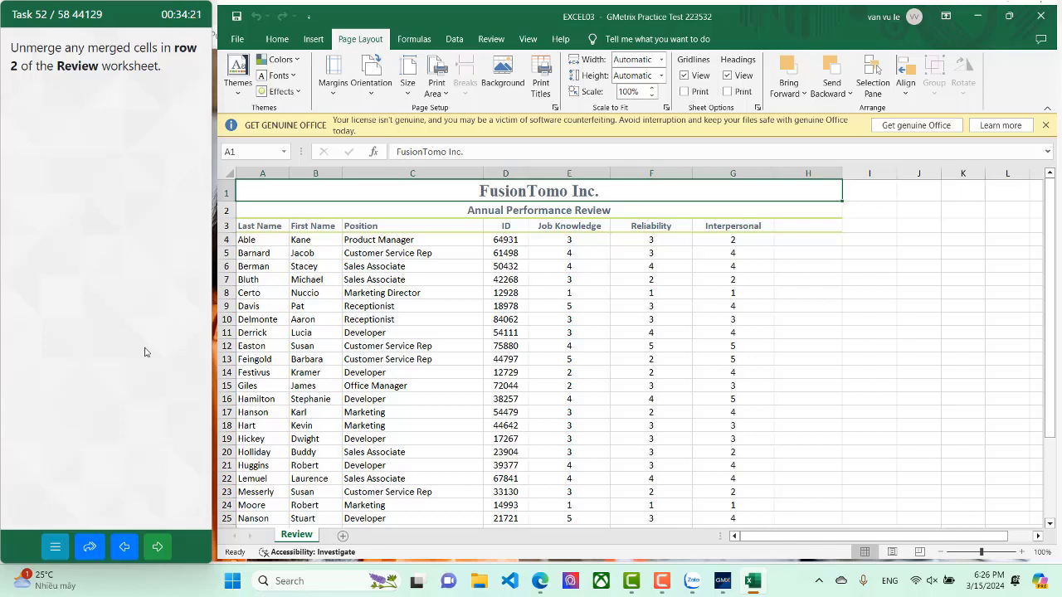
Step: Unmerge the merged cells in row 2 of the Review worksheet and advance to the next task
{"action": "left_click", "coordinate": [225, 211]}
{"action": "left_click", "coordinate": [277, 38]}
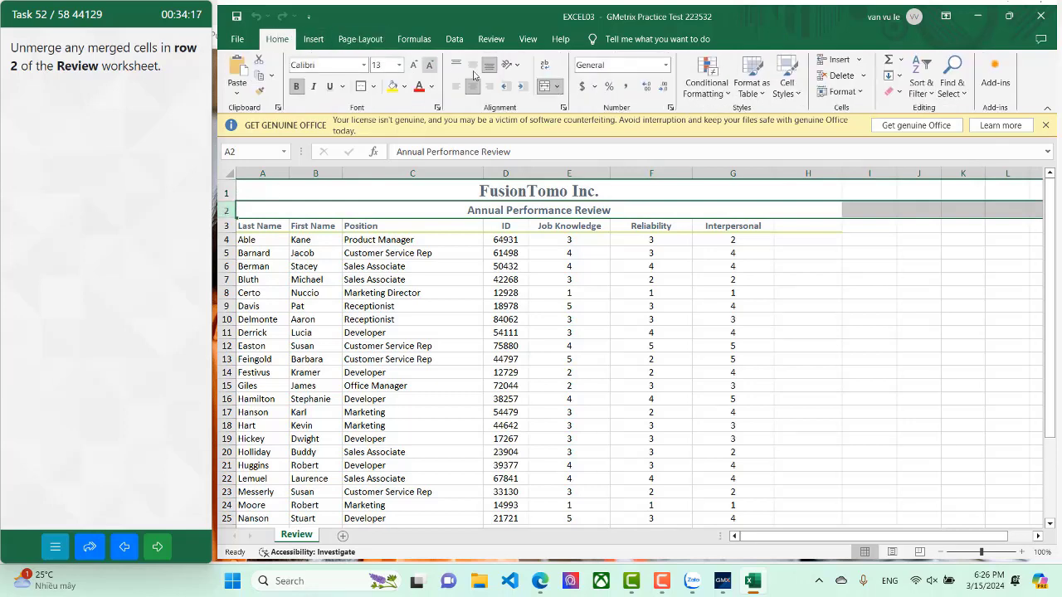
{"action": "left_click", "coordinate": [544, 87]}
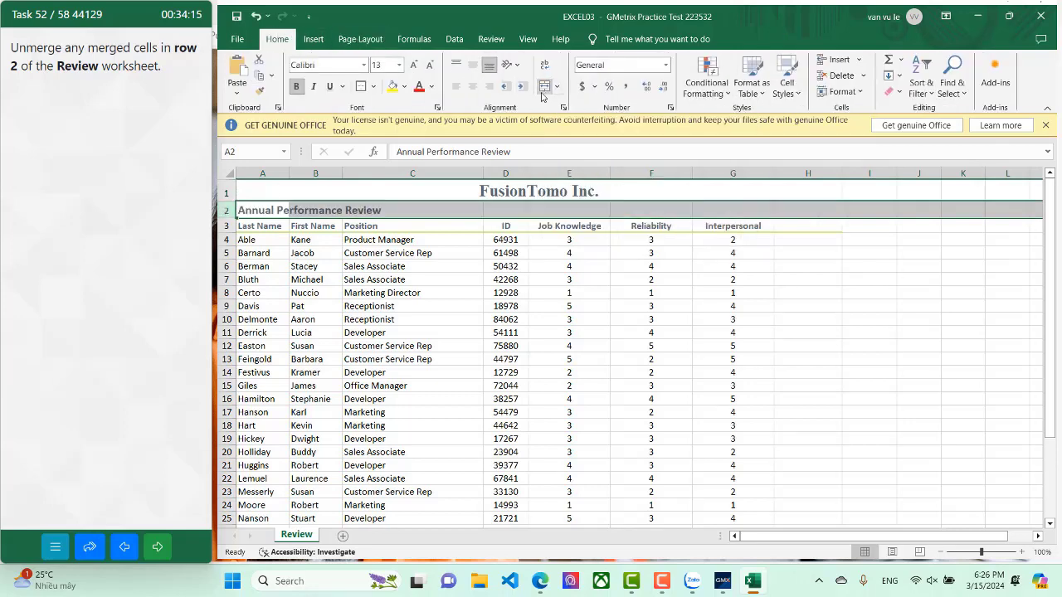
{"action": "left_click", "coordinate": [165, 545]}
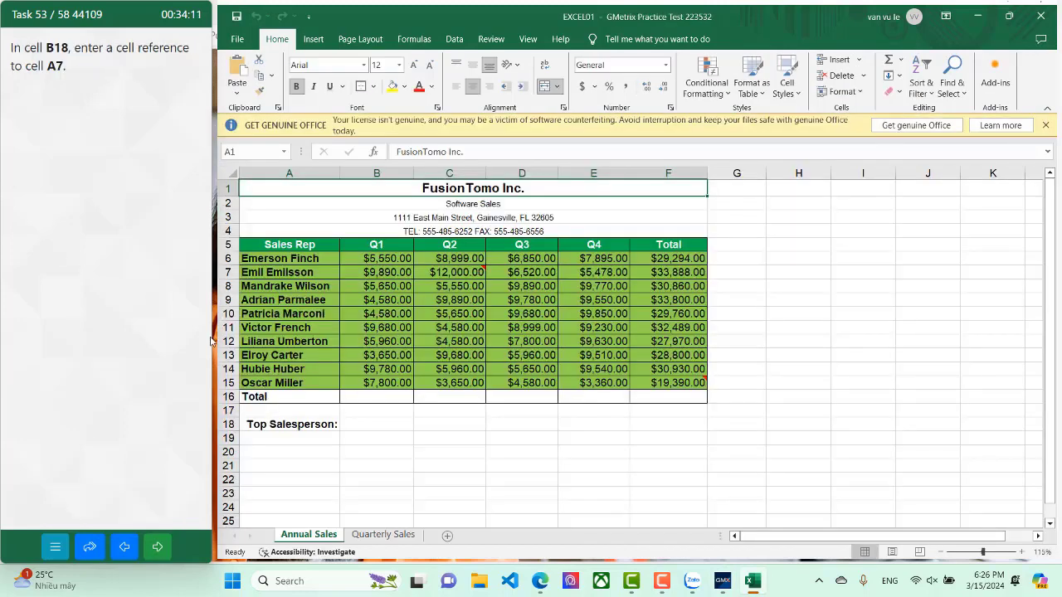
Step: Enter the cell reference =A7 in cell B18 of the Annual Sales worksheet and advance to the next task
{"action": "left_click", "coordinate": [350, 438]}
{"action": "left_click", "coordinate": [351, 428]}
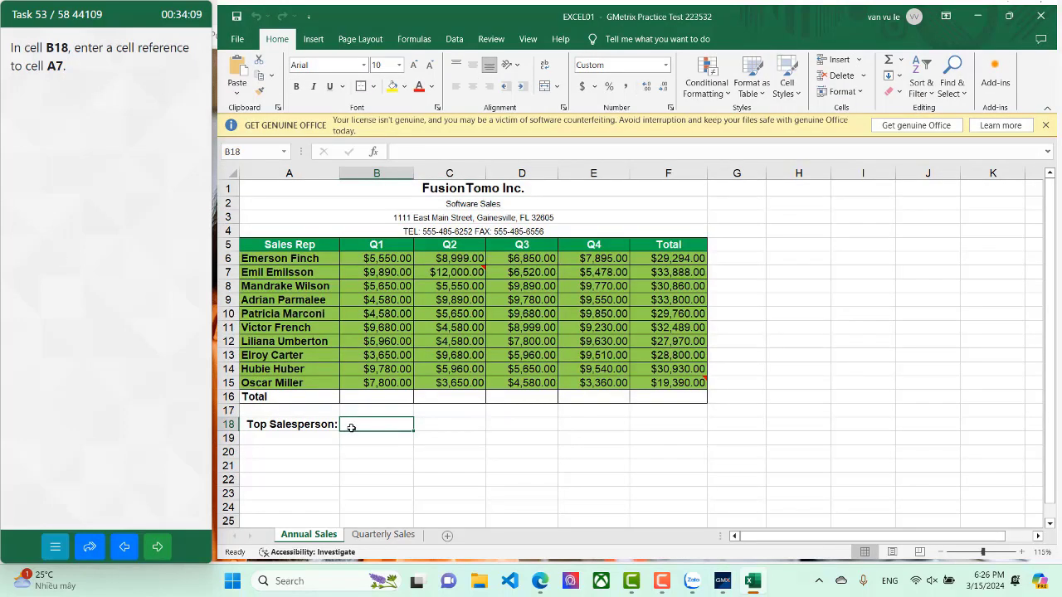
{"action": "type", "text": "="}
{"action": "left_click", "coordinate": [292, 270]}
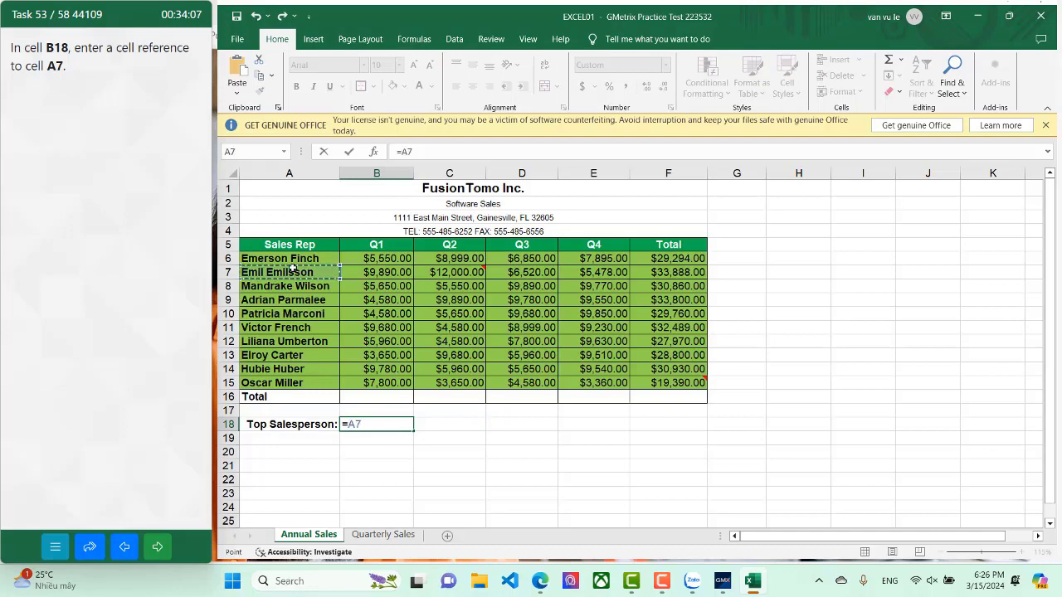
{"action": "key", "text": "Return"}
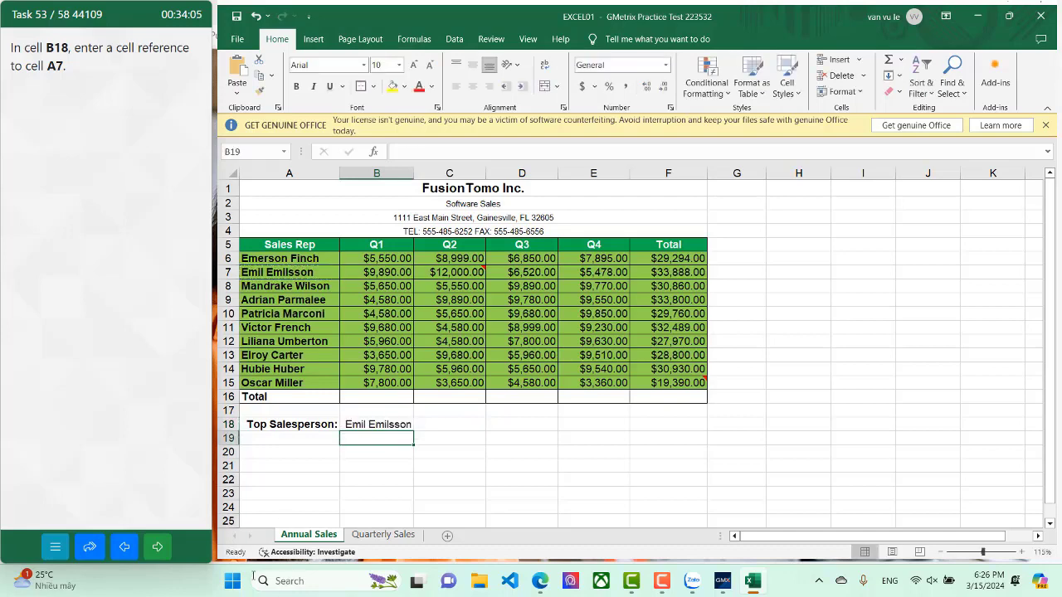
{"action": "left_click", "coordinate": [157, 547]}
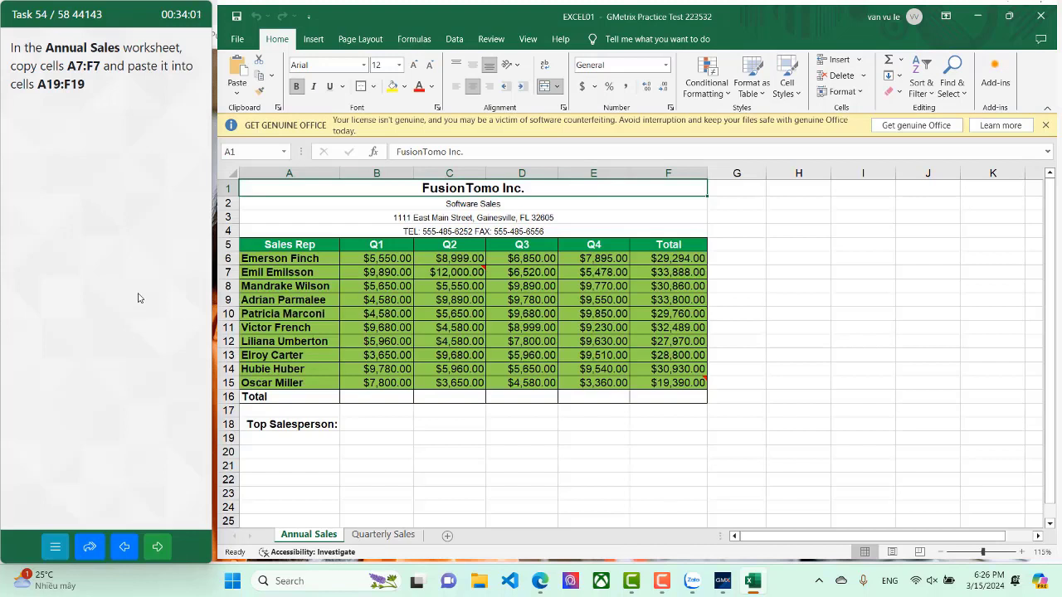
Step: Copy row 7 of the Annual Sales worksheet, paste it into row 19 starting at A19, and advance to the next task
{"action": "left_click", "coordinate": [227, 272]}
{"action": "key", "text": "ctrl+c"}
{"action": "key", "text": "ctrl+v"}
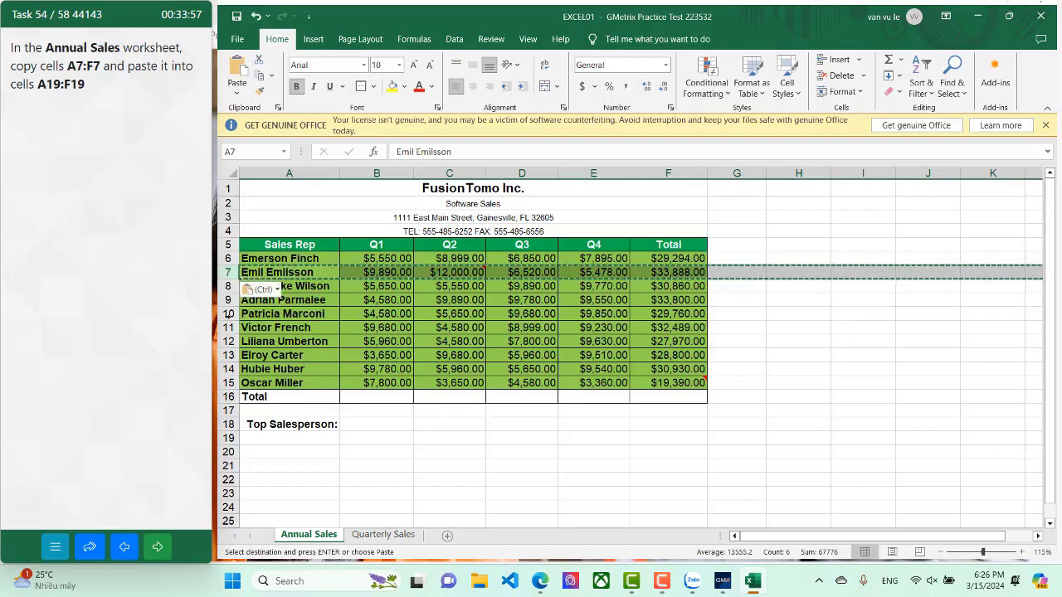
{"action": "left_click", "coordinate": [293, 442]}
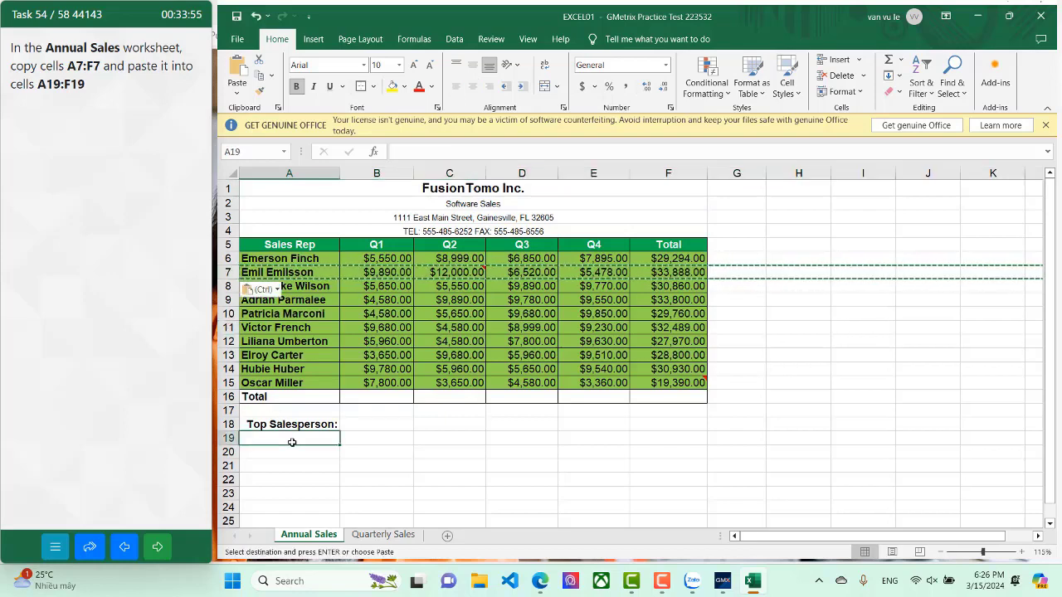
{"action": "key", "text": "ctrl+v"}
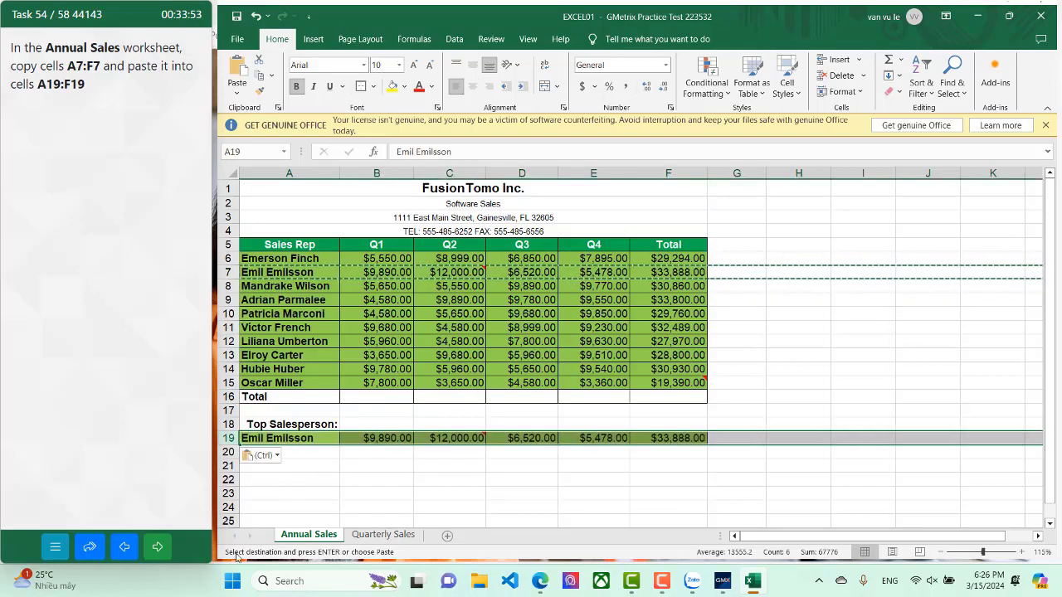
{"action": "left_click", "coordinate": [158, 547]}
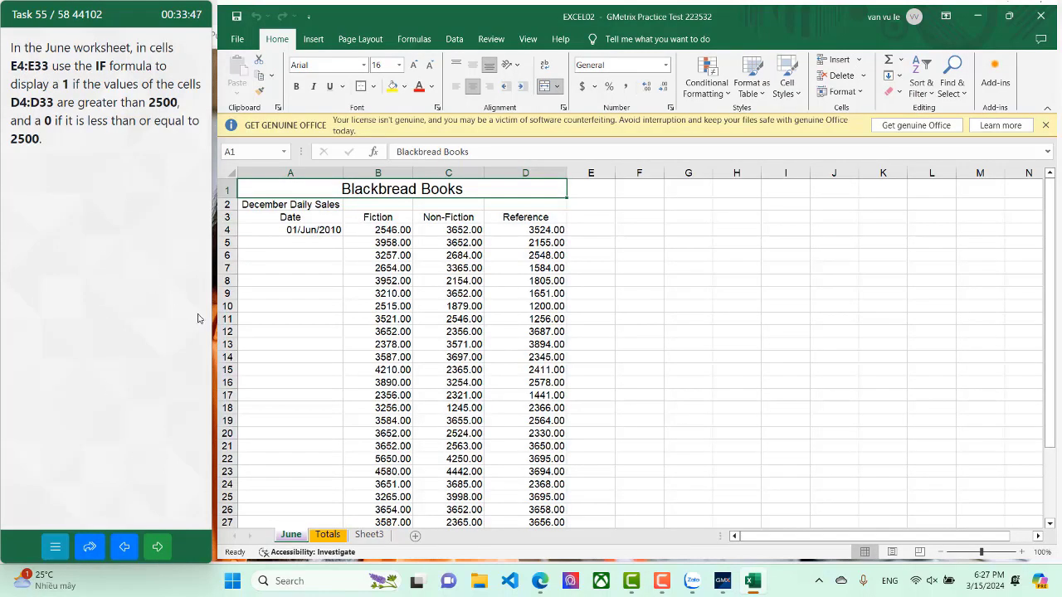
Step: Enter the formula =IF(D4>2500,1,0) in cell E4 of the June worksheet
{"action": "left_click", "coordinate": [606, 229]}
{"action": "type", "text": "="}
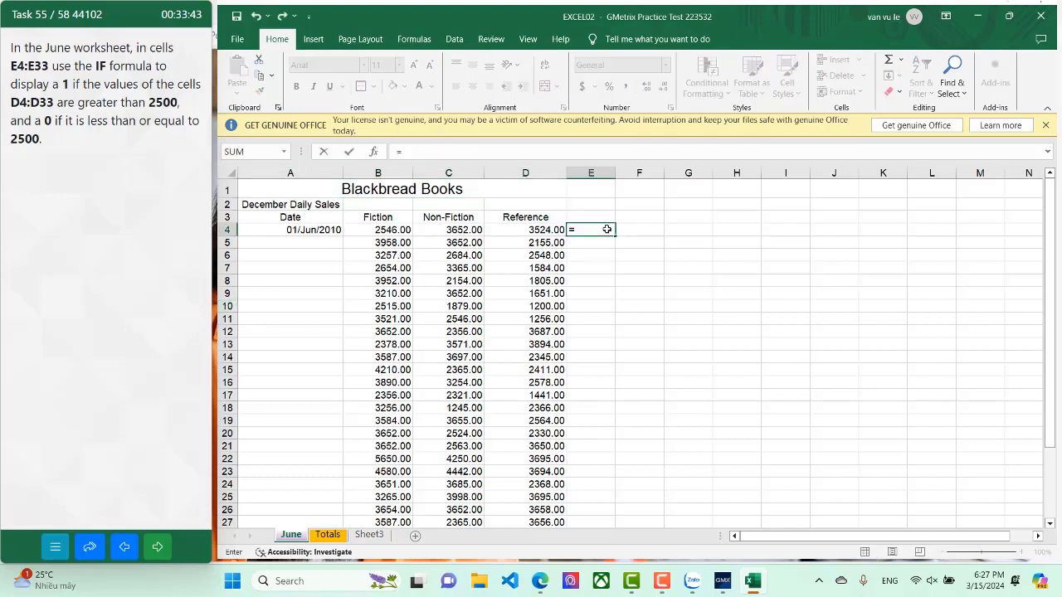
{"action": "type", "text": "IF("}
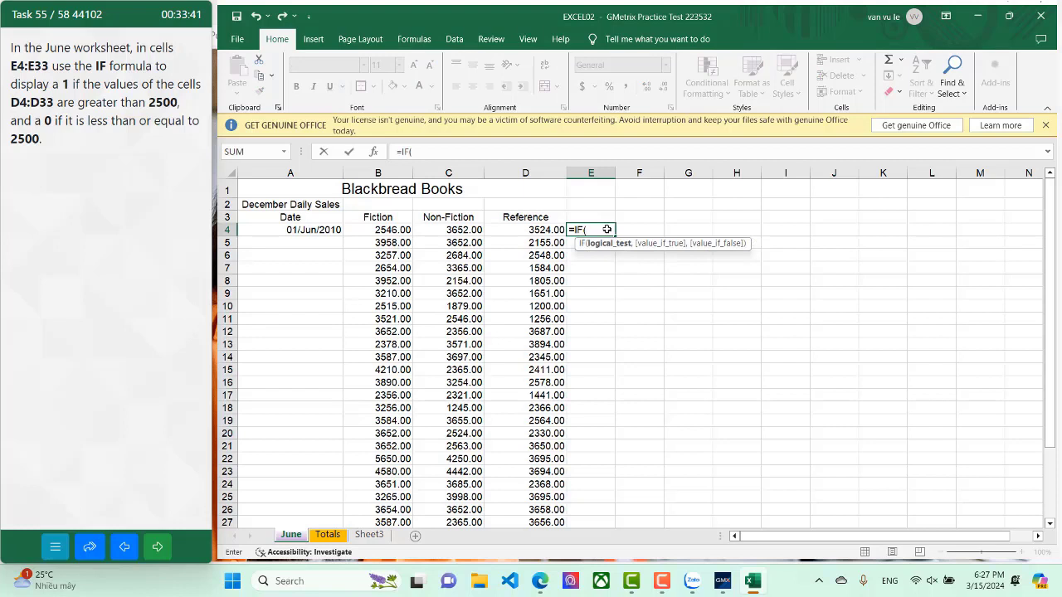
{"action": "left_click", "coordinate": [535, 229]}
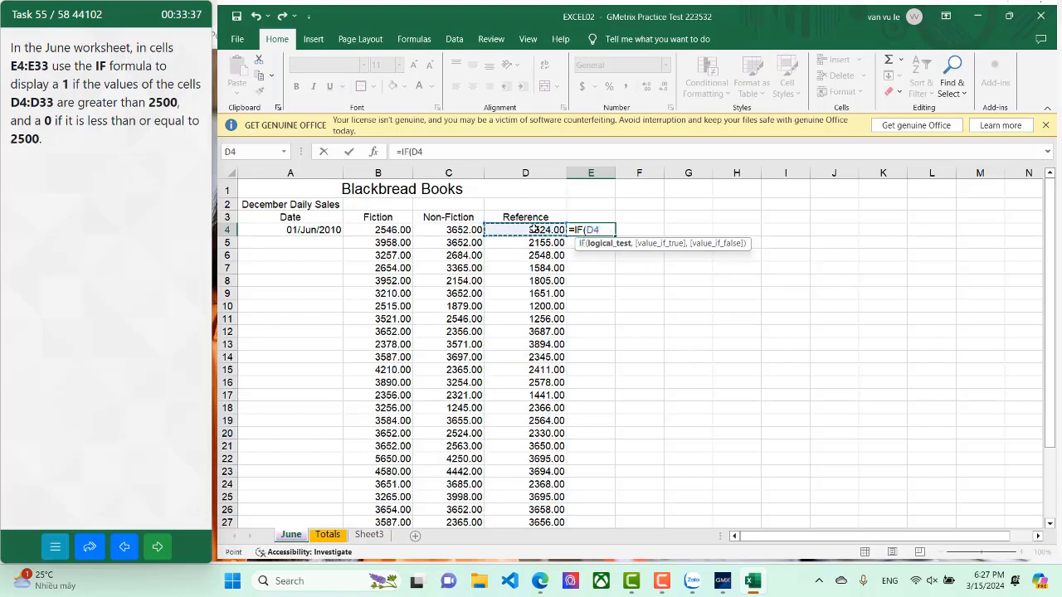
{"action": "type", "text": ">2500"}
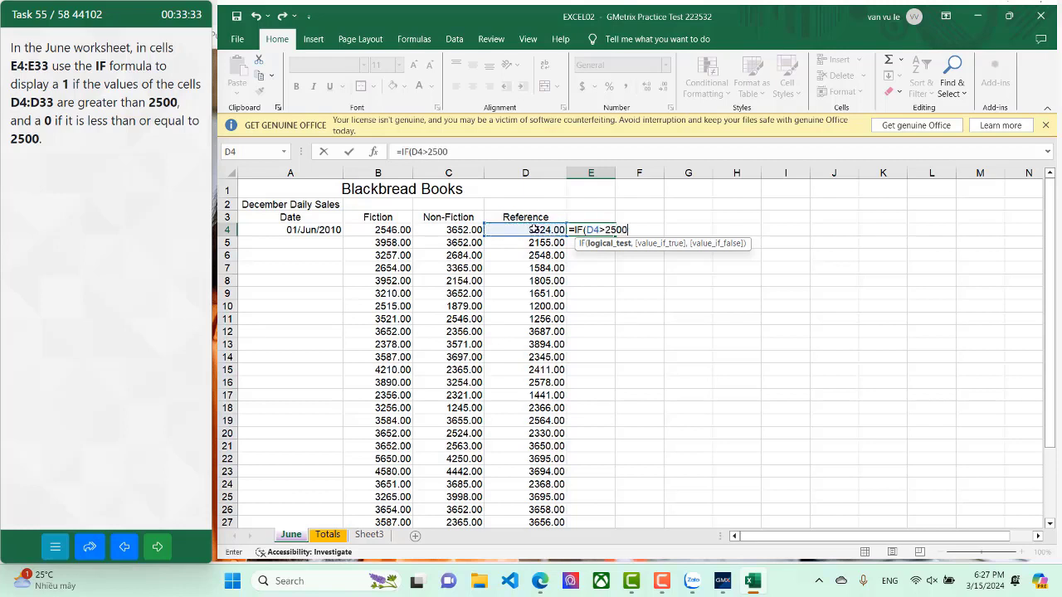
{"action": "type", "text": ","}
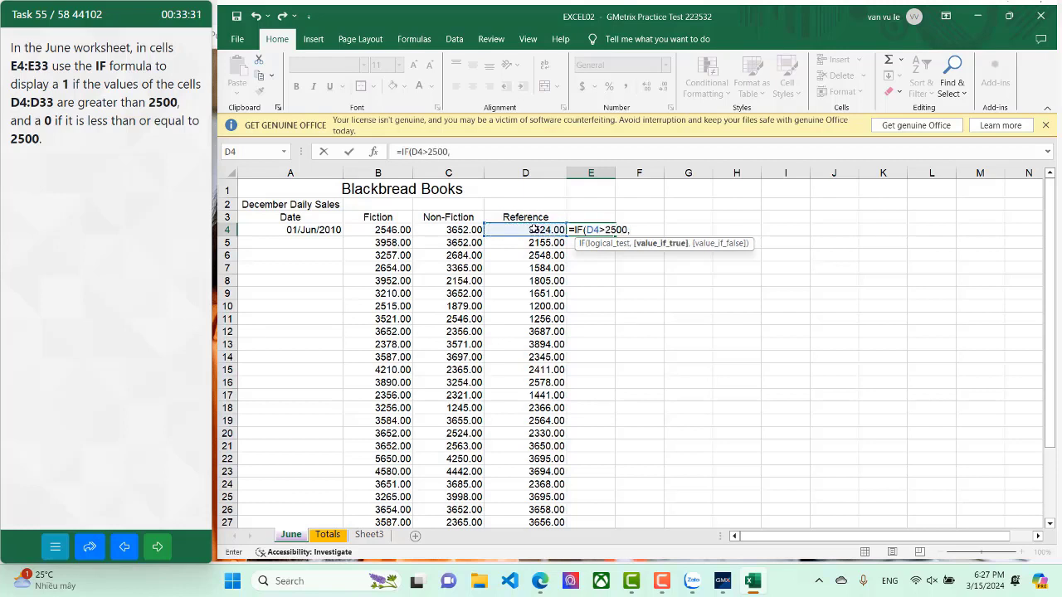
{"action": "type", "text": "1,0"}
{"action": "key", "text": "Return"}
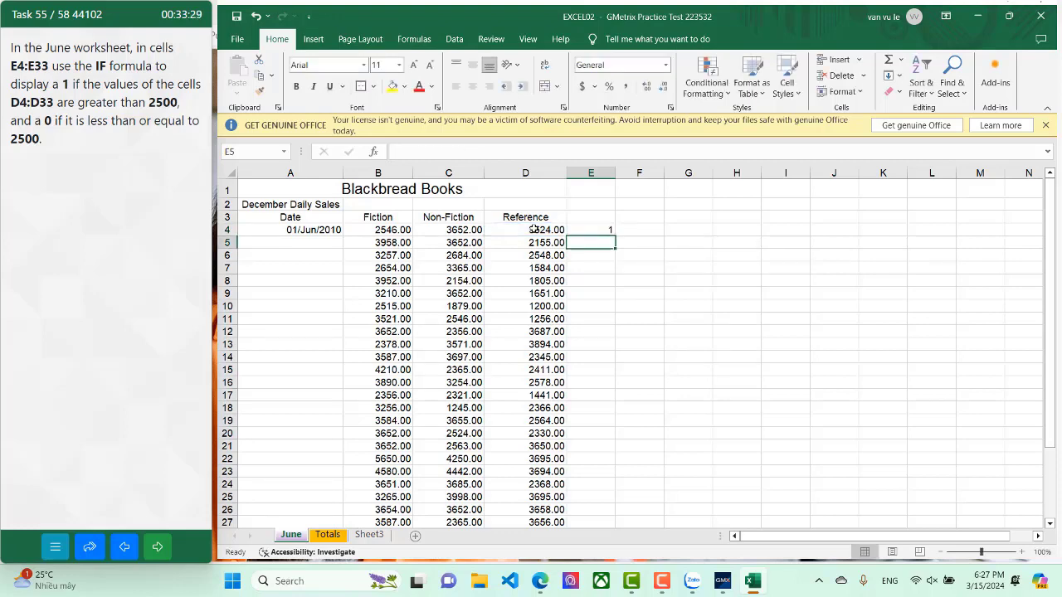
Step: Fill the IF formula from cell E4 down through E33 and advance to the next task
{"action": "left_click", "coordinate": [589, 228]}
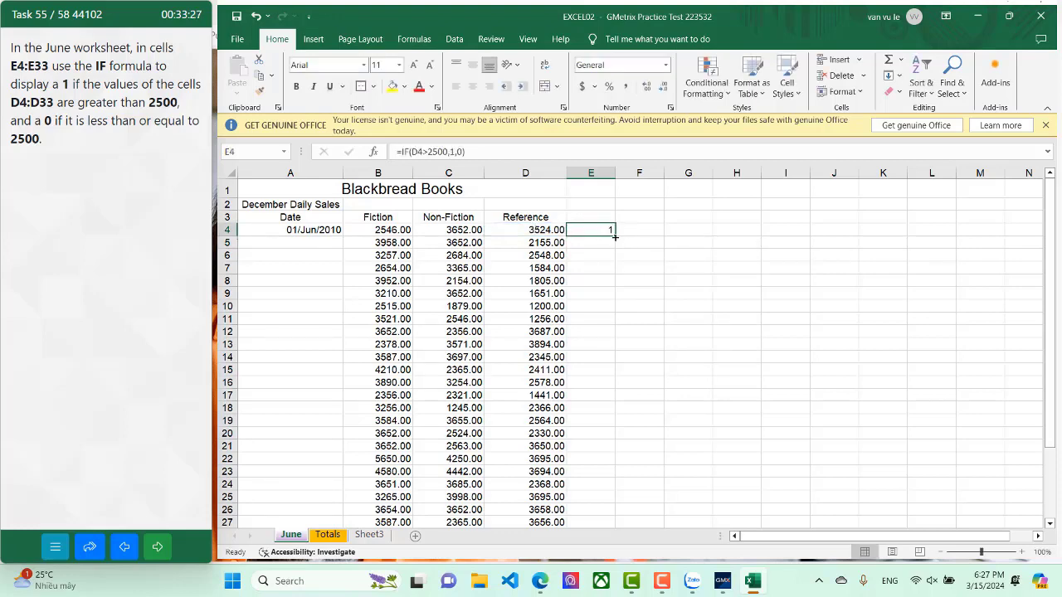
{"action": "left_click_drag", "start_coordinate": [615, 237], "coordinate": [600, 495]}
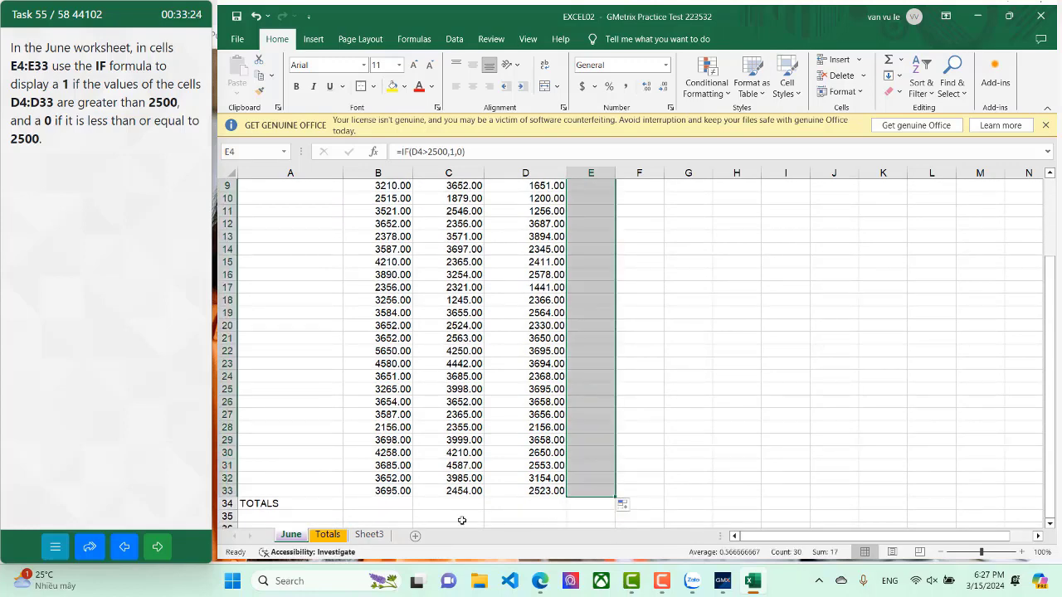
{"action": "left_click", "coordinate": [167, 550]}
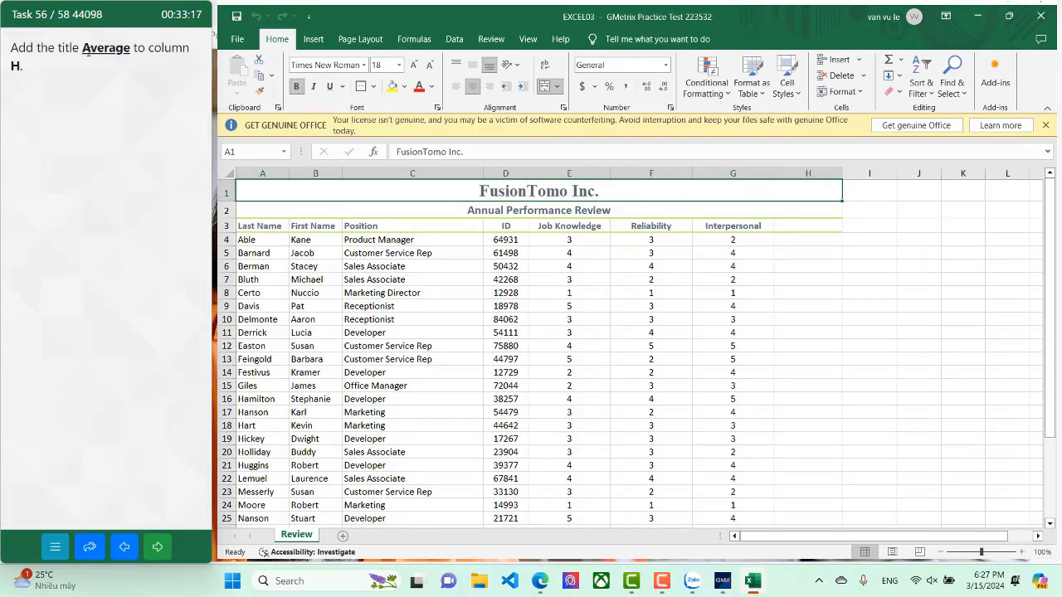
Step: Copy the word Average from the task text, paste it as the title in cell H3, and advance to the next task
{"action": "double_click", "coordinate": [106, 48]}
{"action": "key", "text": "ctrl+c"}
{"action": "scroll", "coordinate": [137, 51], "scroll_direction": "up", "scroll_amount": 1}
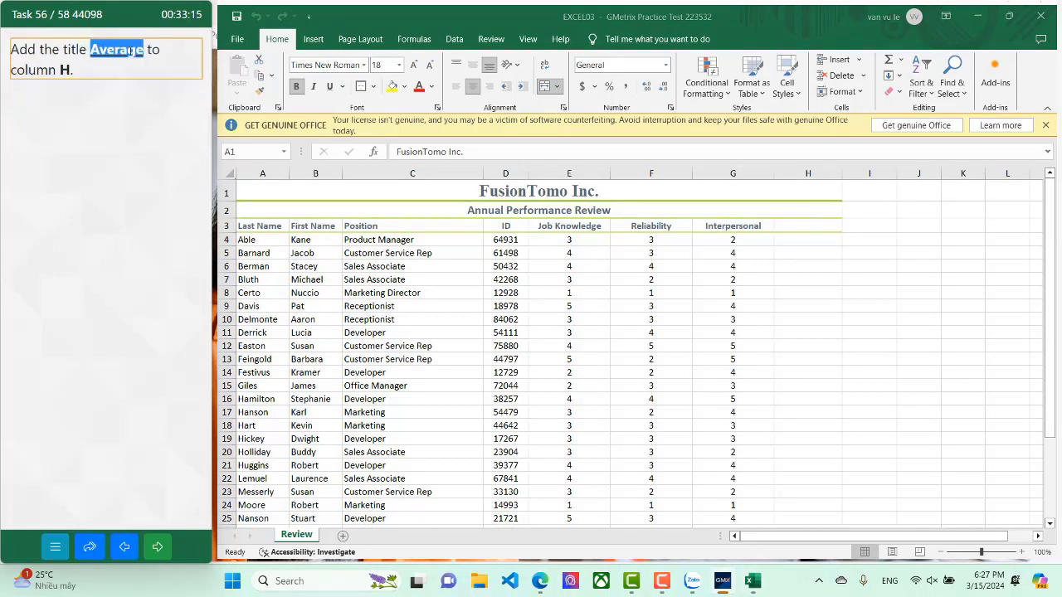
{"action": "left_click", "coordinate": [794, 224]}
{"action": "key", "text": "ctrl+v"}
{"action": "left_click", "coordinate": [168, 545]}
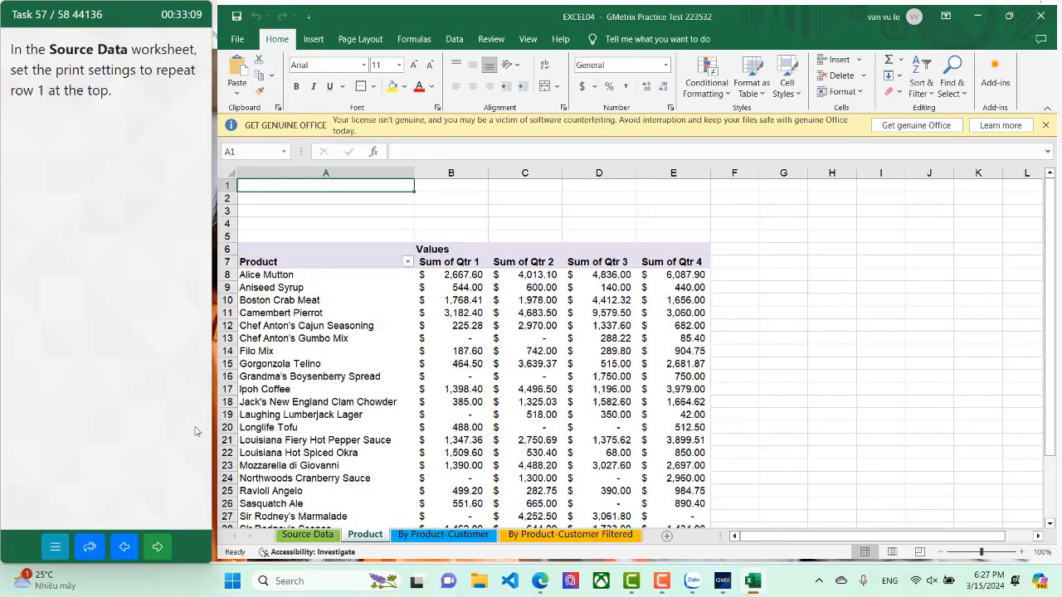
Step: Set the Source Data worksheet's print titles to repeat row 1 at the top, and advance to the next task
{"action": "left_click", "coordinate": [294, 536]}
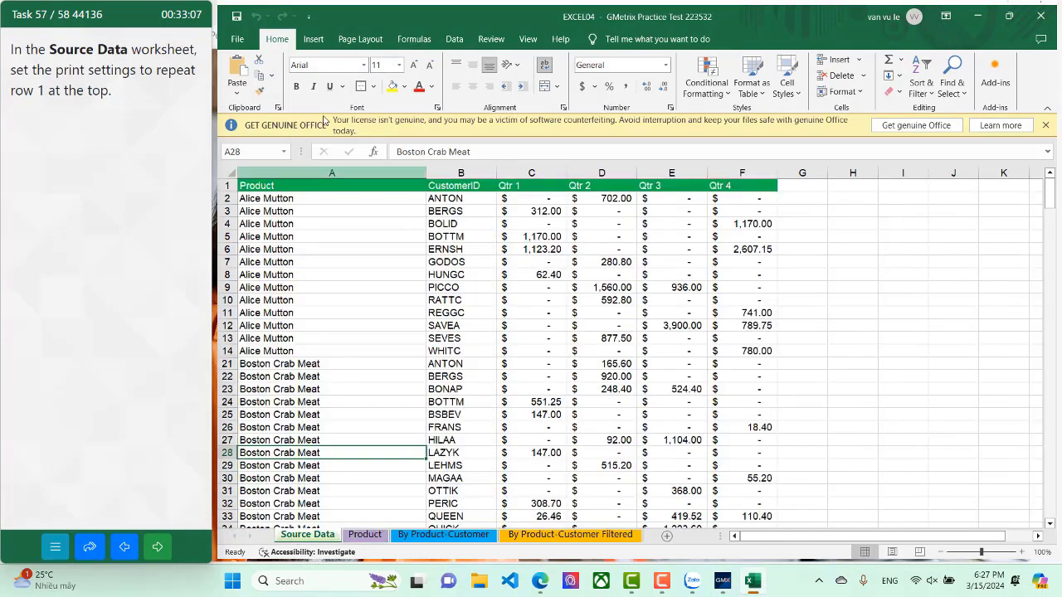
{"action": "left_click", "coordinate": [360, 39]}
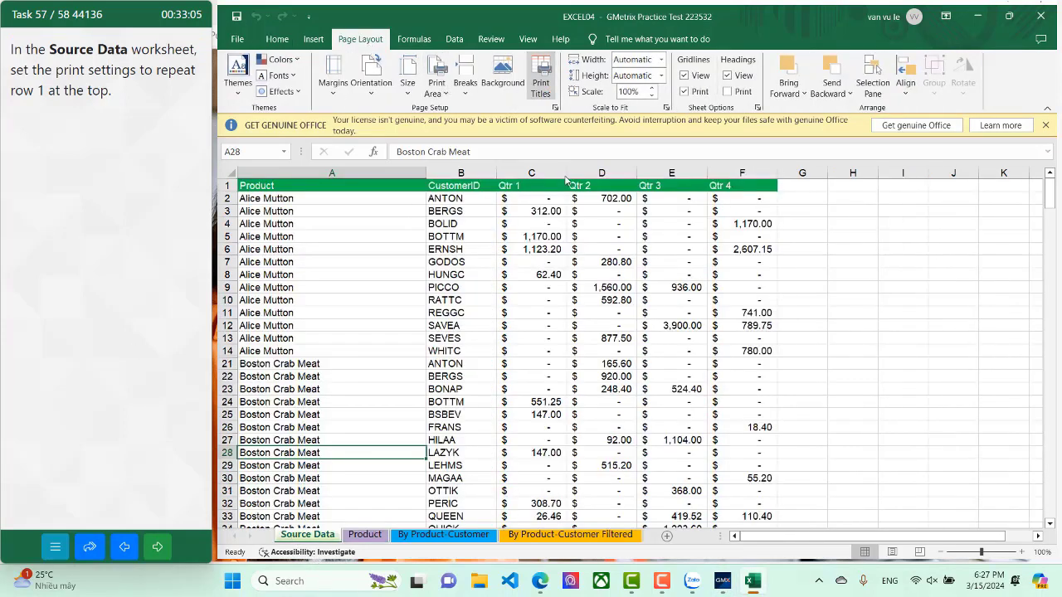
{"action": "left_click", "coordinate": [683, 151]}
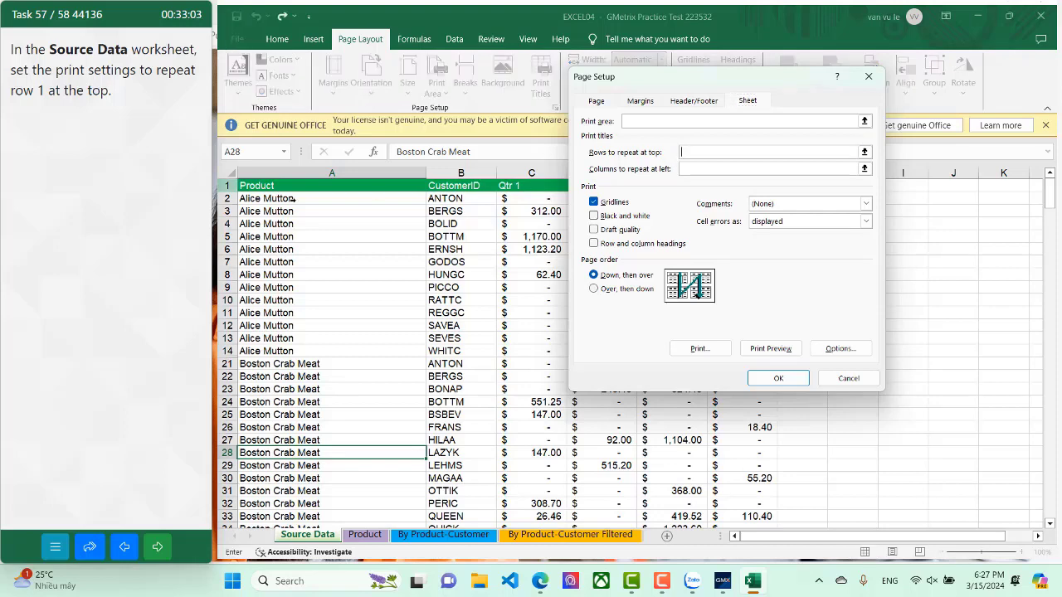
{"action": "left_click", "coordinate": [227, 186]}
{"action": "left_click", "coordinate": [767, 378]}
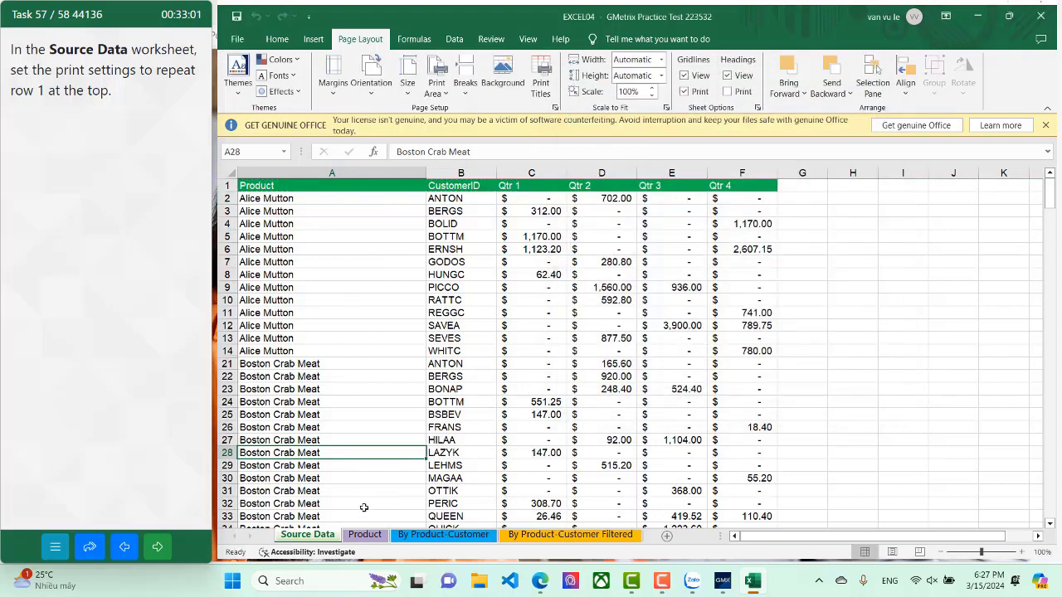
{"action": "left_click", "coordinate": [158, 547]}
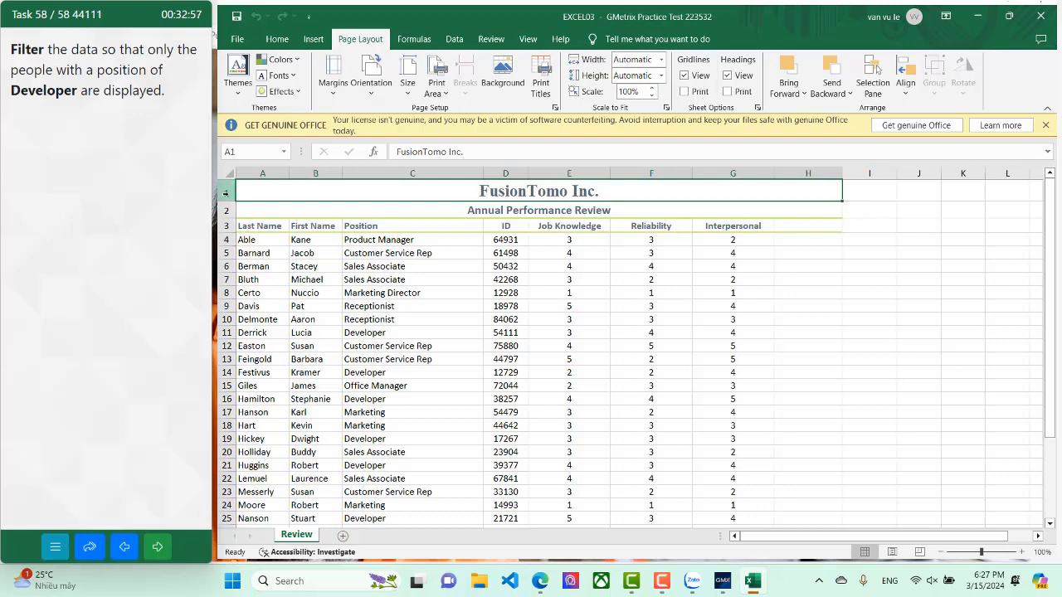
Step: Select the Review data from the header row A3 through G33 and turn on filtering
{"action": "left_click", "coordinate": [267, 227]}
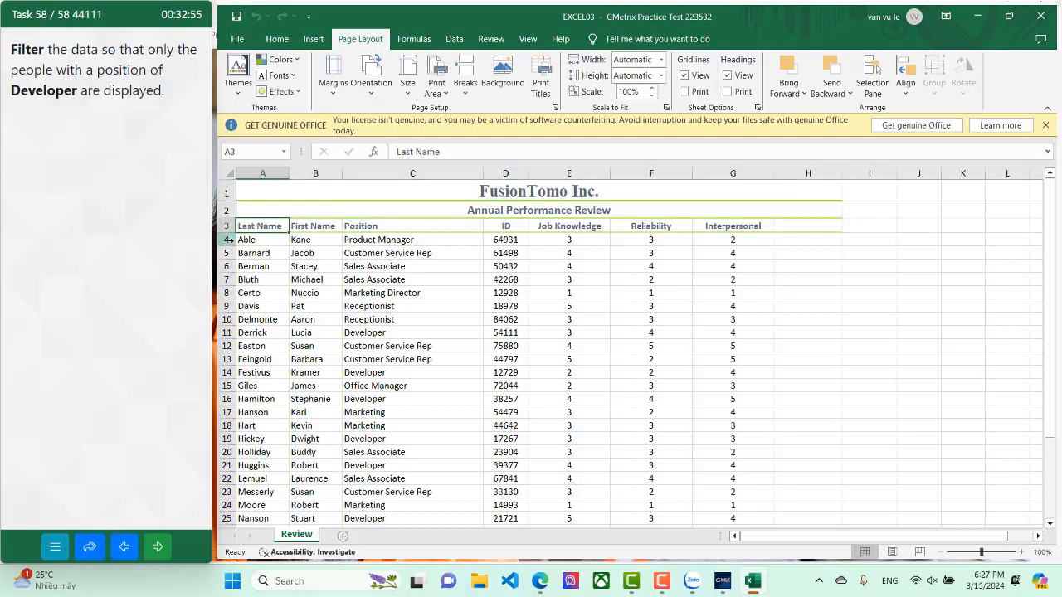
{"action": "key", "text": "ctrl+shift+Down"}
{"action": "key", "text": "ctrl+shift+Right"}
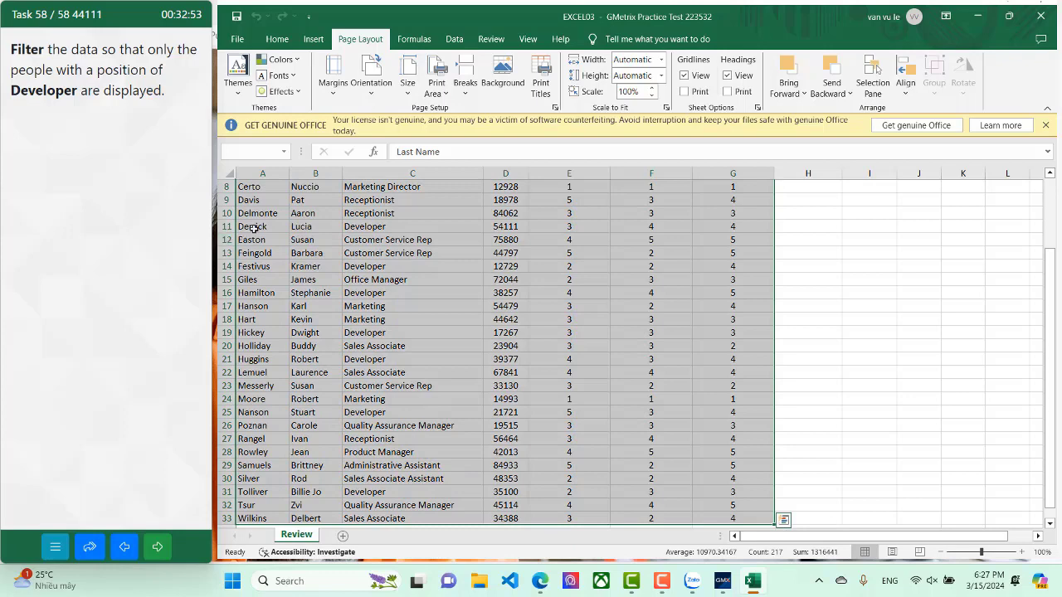
{"action": "left_click", "coordinate": [277, 39]}
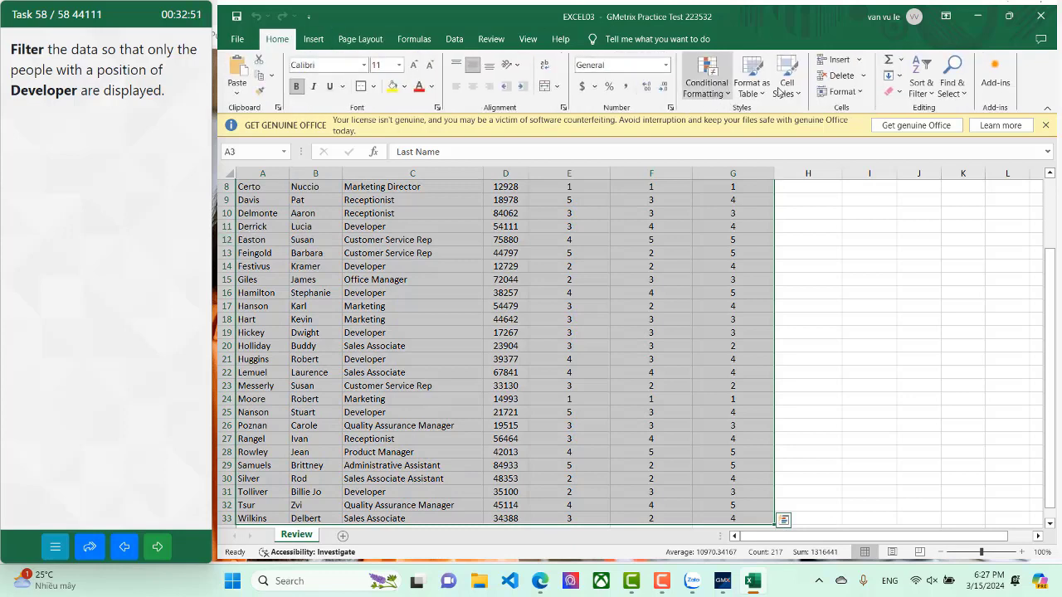
{"action": "left_click", "coordinate": [923, 87]}
{"action": "left_click", "coordinate": [911, 160]}
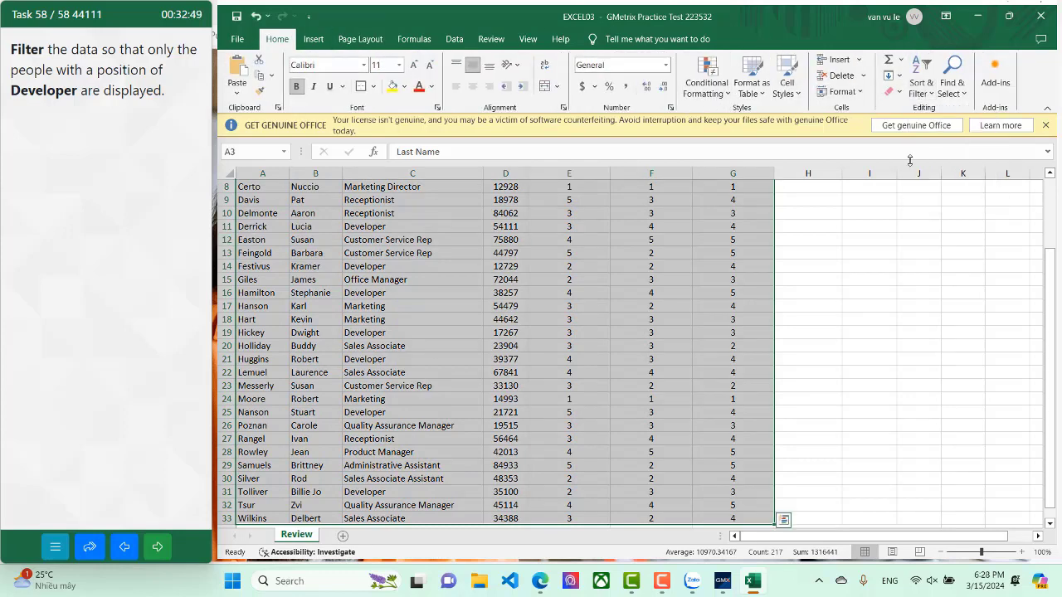
{"action": "scroll", "coordinate": [419, 378], "scroll_direction": "up", "scroll_amount": 3}
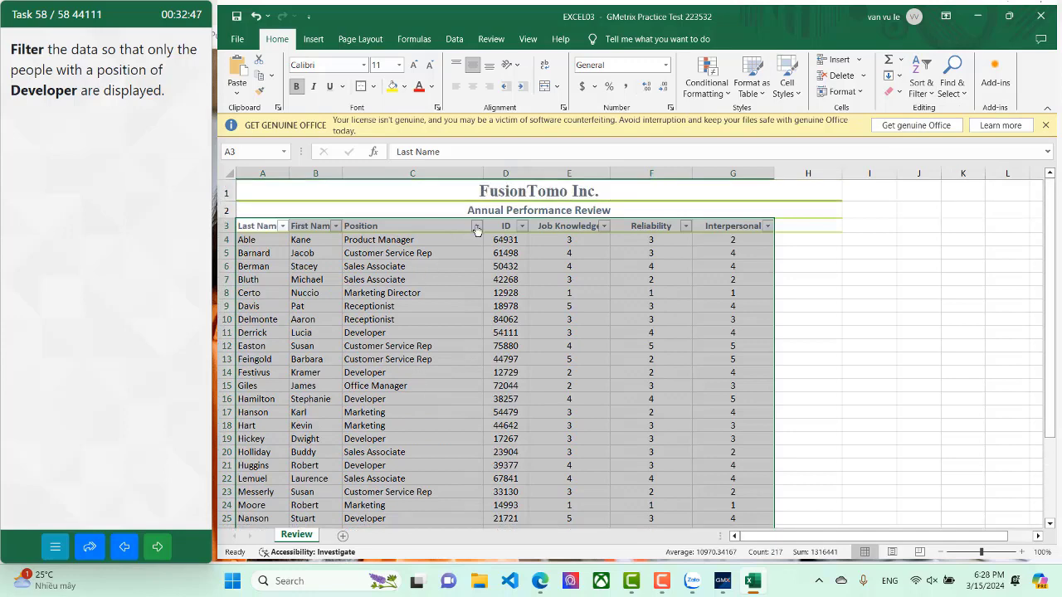
Step: Filter the Position column to show only Developer and advance to the test summary
{"action": "left_click", "coordinate": [476, 226]}
{"action": "left_click", "coordinate": [336, 382]}
{"action": "left_click", "coordinate": [336, 419]}
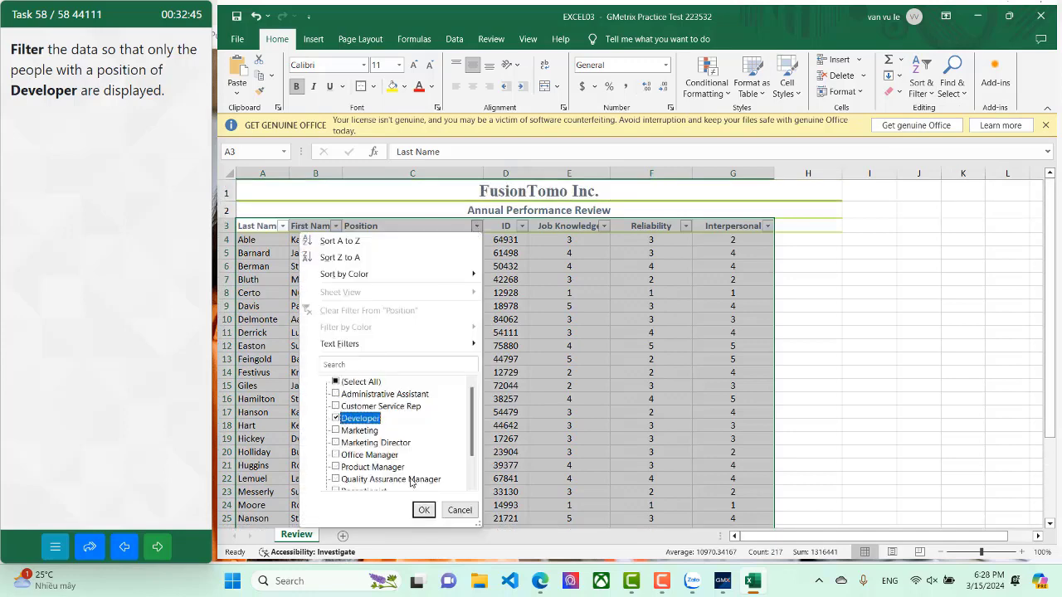
{"action": "left_click", "coordinate": [423, 509]}
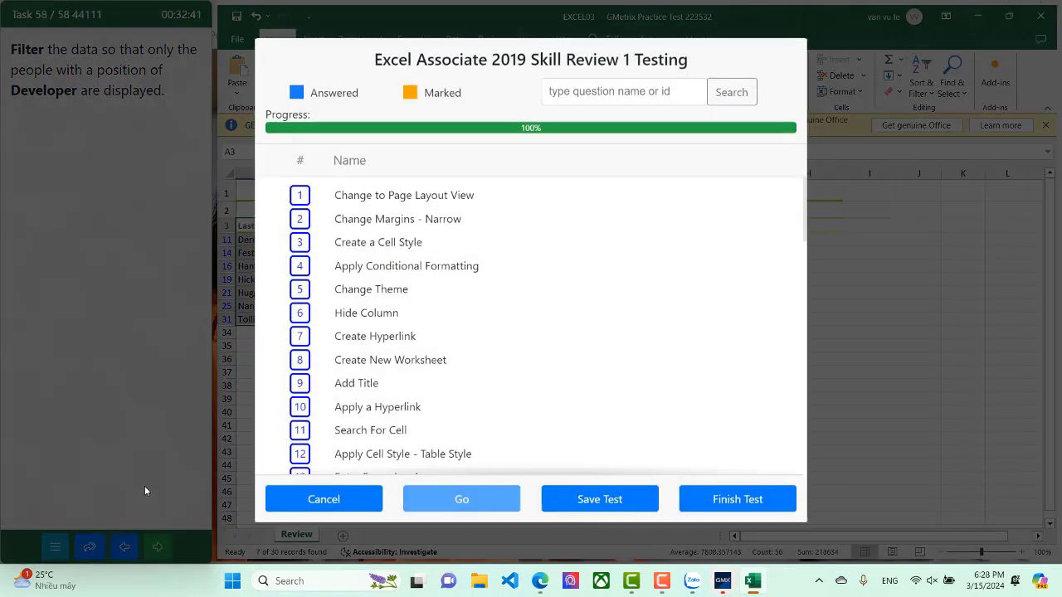
Step: Go to the marked task 22, Insert An Image, from the test summary
{"action": "scroll", "coordinate": [373, 340], "scroll_direction": "down", "scroll_amount": 5}
{"action": "scroll", "coordinate": [429, 358], "scroll_direction": "down", "scroll_amount": 1}
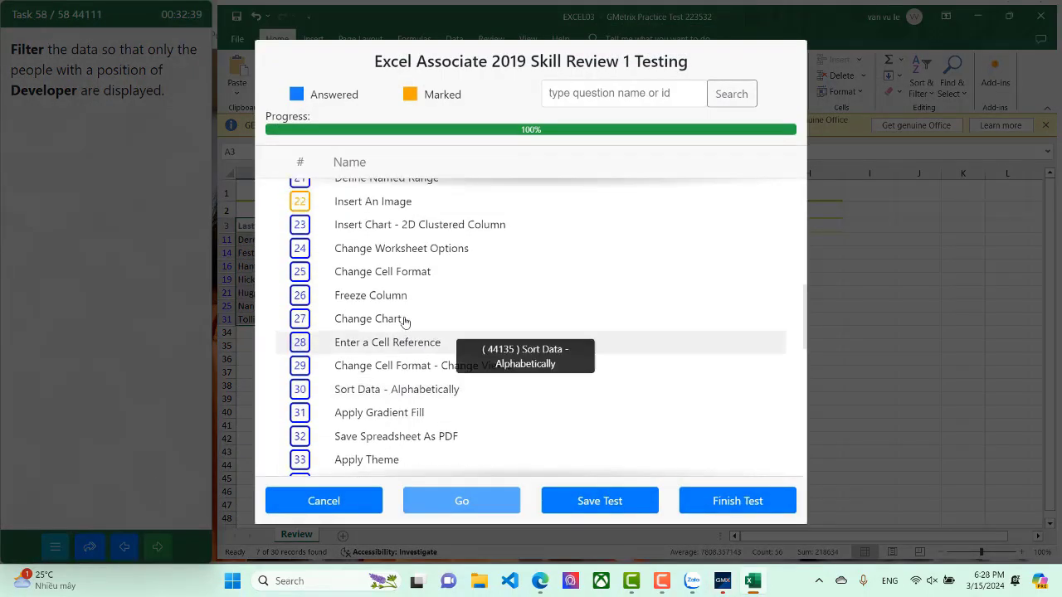
{"action": "left_click", "coordinate": [382, 208]}
{"action": "left_click", "coordinate": [459, 498]}
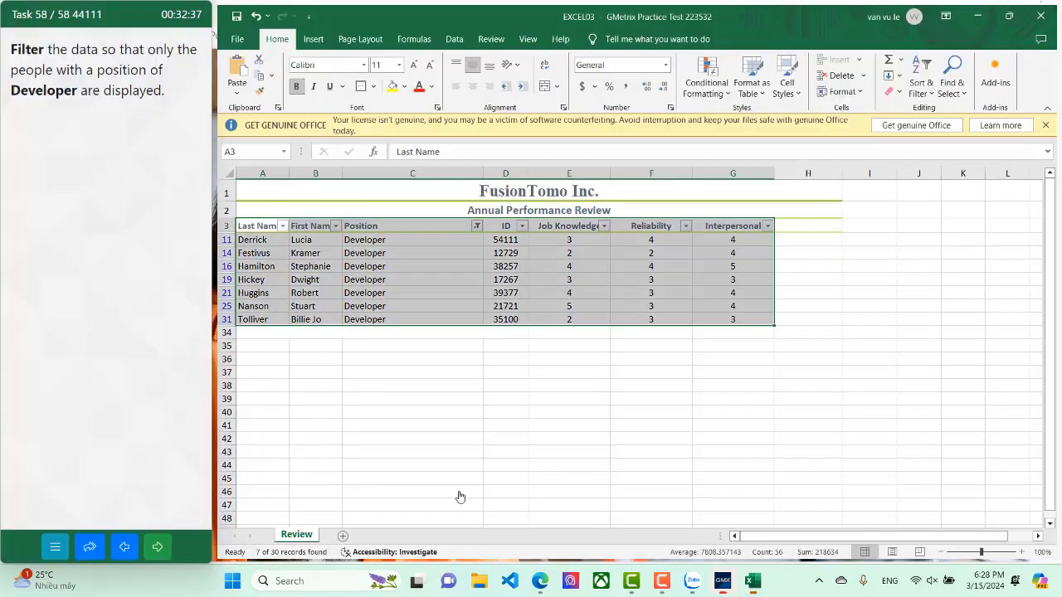
{"action": "left_click", "coordinate": [239, 39]}
{"action": "left_click", "coordinate": [441, 367]}
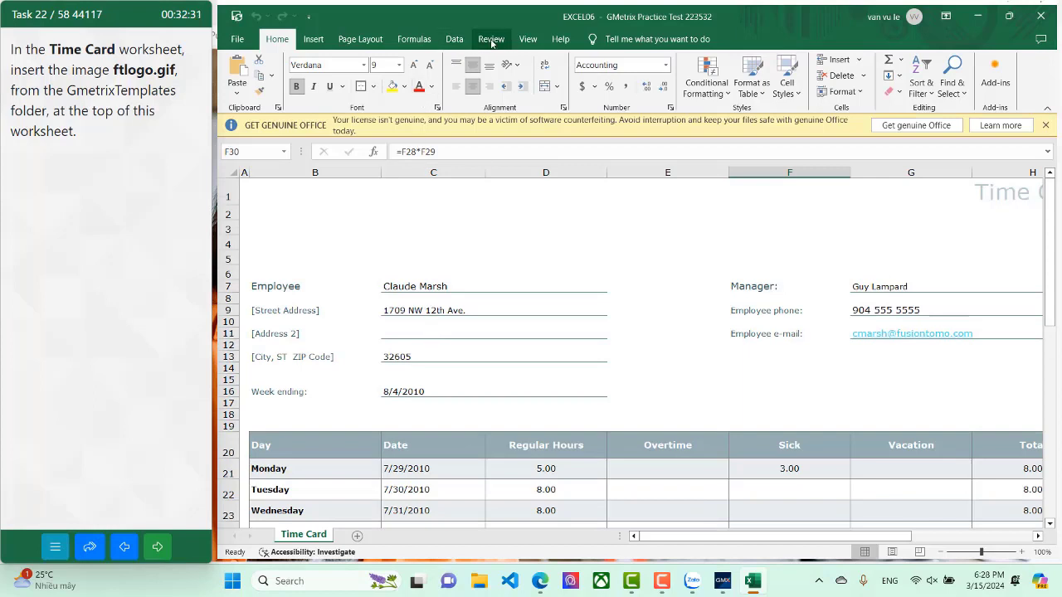
Step: Start inserting a picture from this device into the Time Card worksheet and search for ftlogo
{"action": "left_click", "coordinate": [528, 39]}
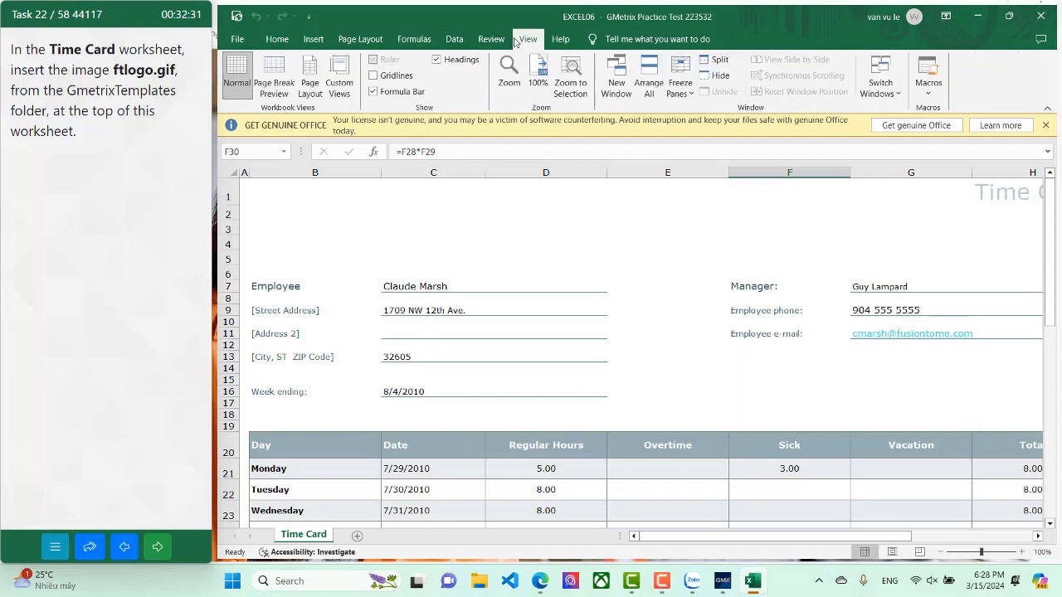
{"action": "left_click", "coordinate": [313, 39]}
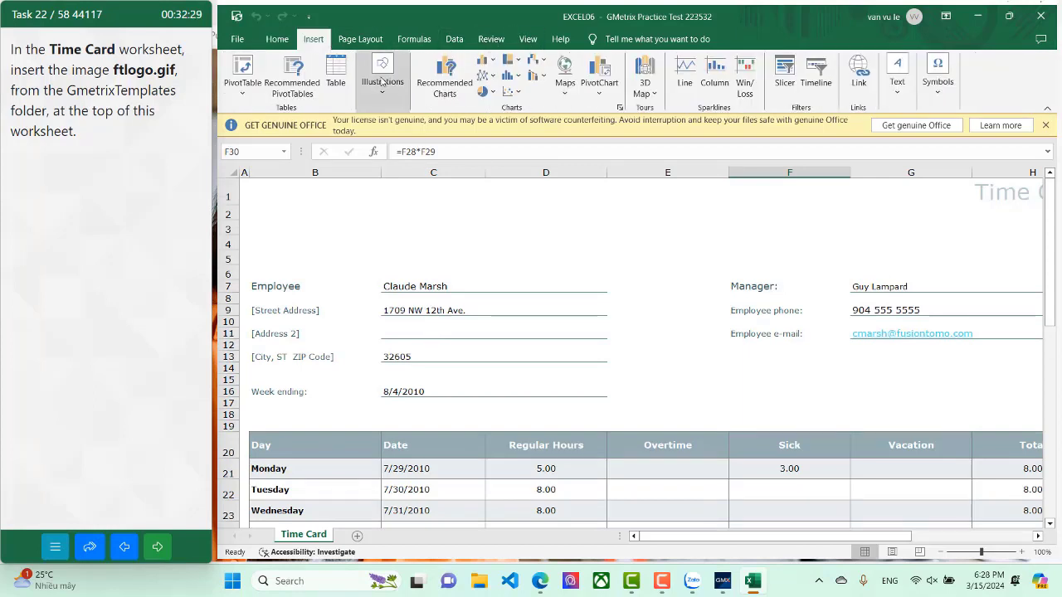
{"action": "left_click", "coordinate": [382, 75]}
{"action": "left_click", "coordinate": [383, 138]}
{"action": "left_click", "coordinate": [403, 190]}
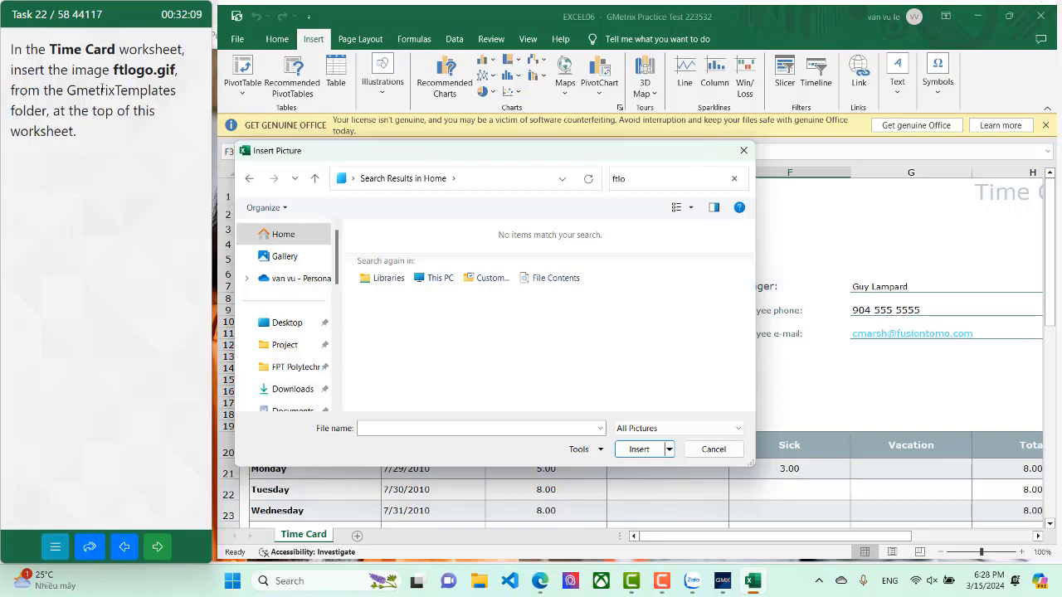
{"action": "left_click_drag", "start_coordinate": [113, 75], "coordinate": [160, 74]}
{"action": "key", "text": "ctrl+c"}
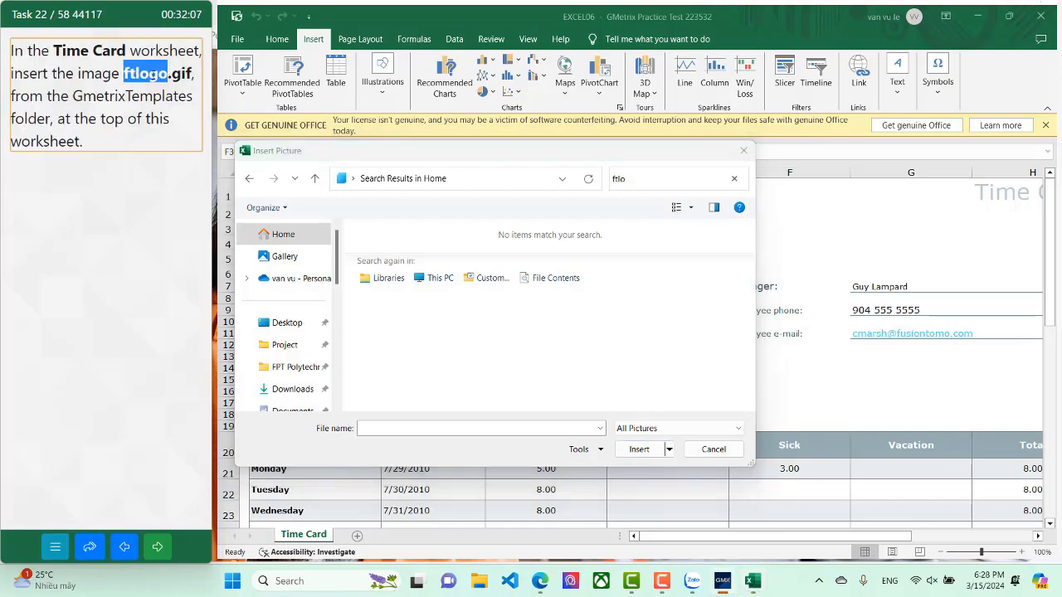
{"action": "left_click", "coordinate": [623, 178]}
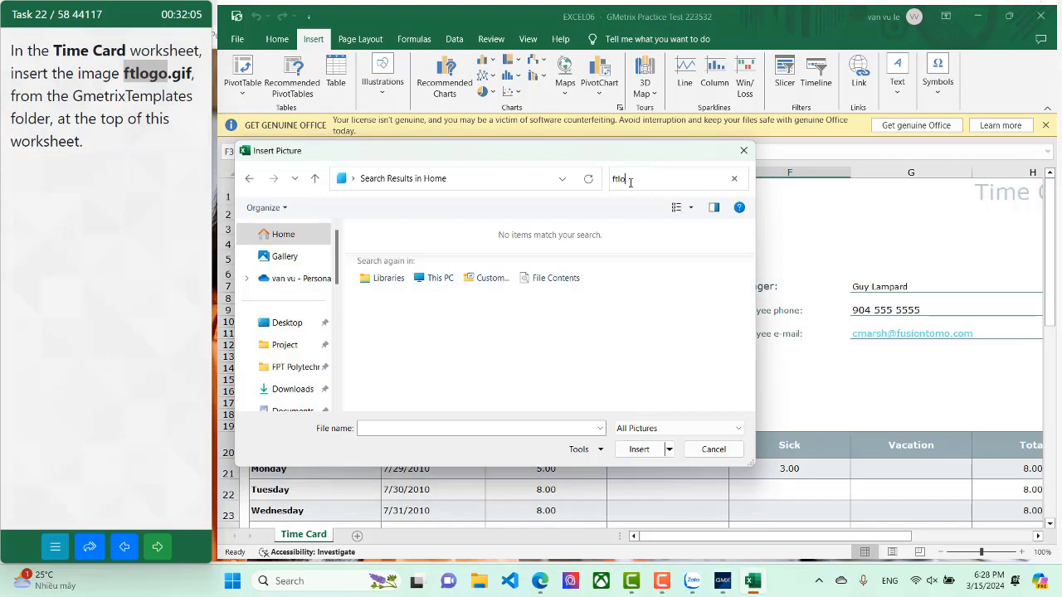
{"action": "key", "text": "ctrl+v"}
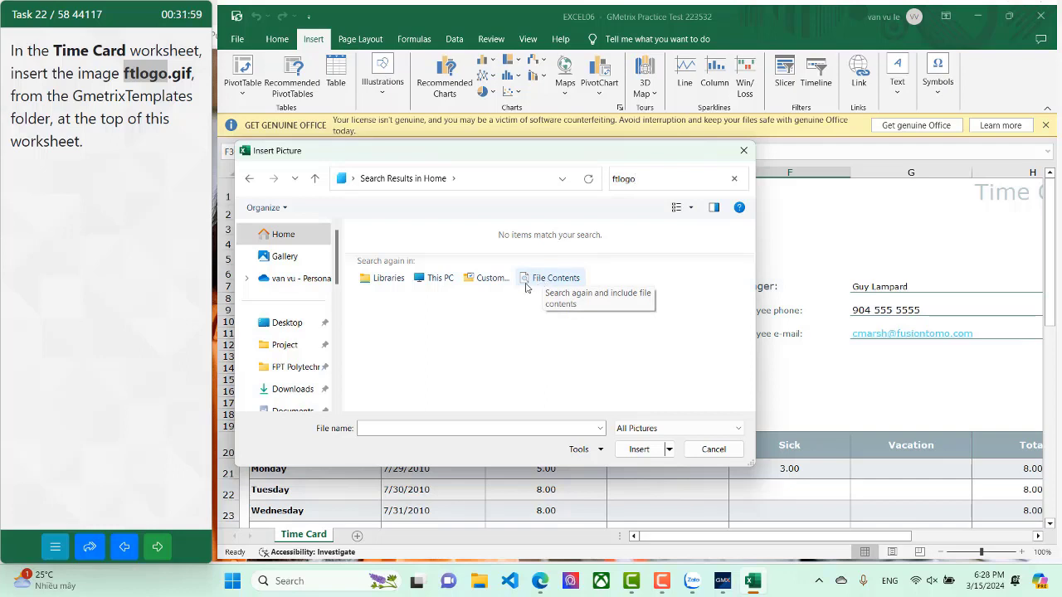
Step: Repeat the ftlogo search in This PC and Libraries, and check the custom search locations without choosing one
{"action": "left_click", "coordinate": [438, 280]}
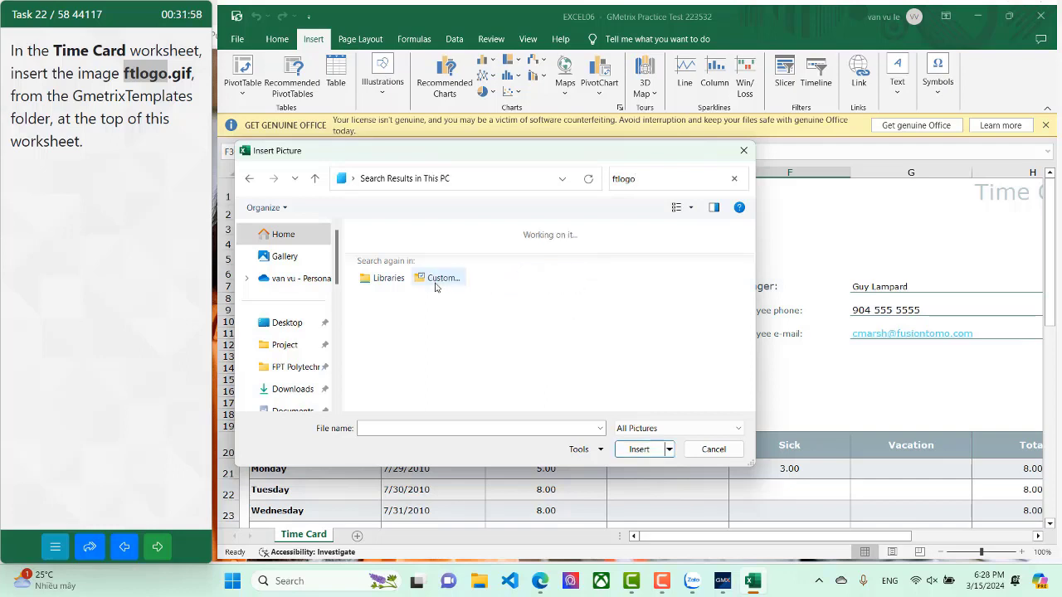
{"action": "left_click", "coordinate": [377, 280]}
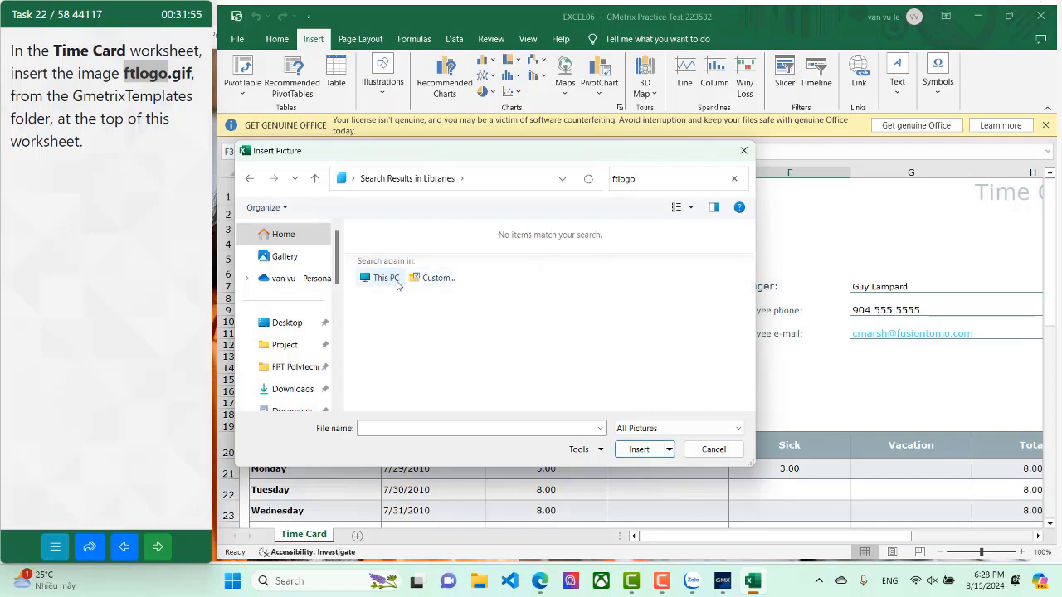
{"action": "left_click", "coordinate": [419, 279]}
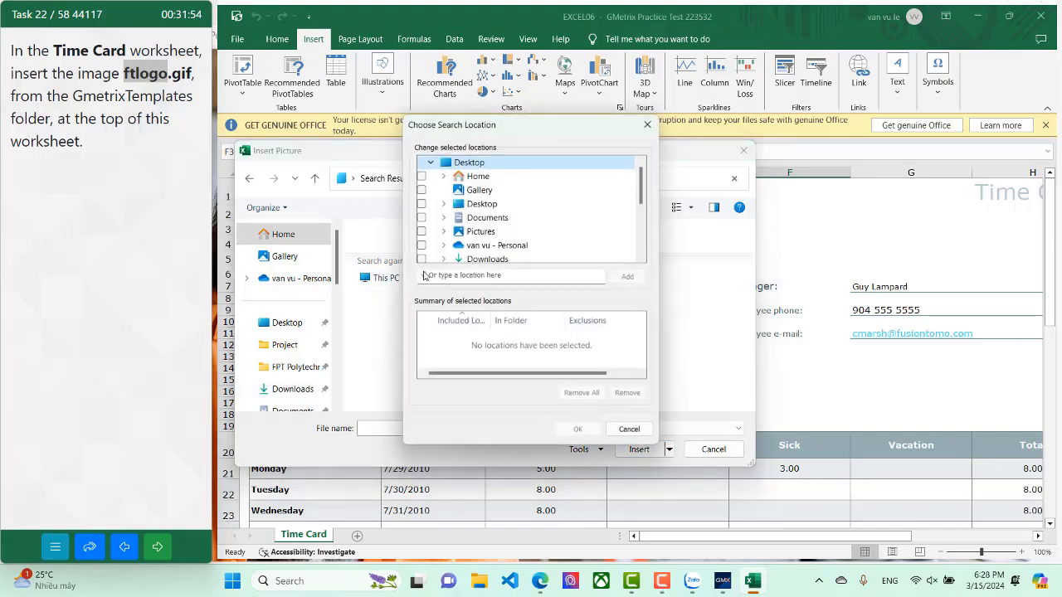
{"action": "left_click", "coordinate": [647, 125]}
Step: Browse the Project, FPT Polytechnic, GMetrixTemplates and Documents folders for the image file
{"action": "left_click", "coordinate": [285, 344]}
{"action": "left_click", "coordinate": [301, 370]}
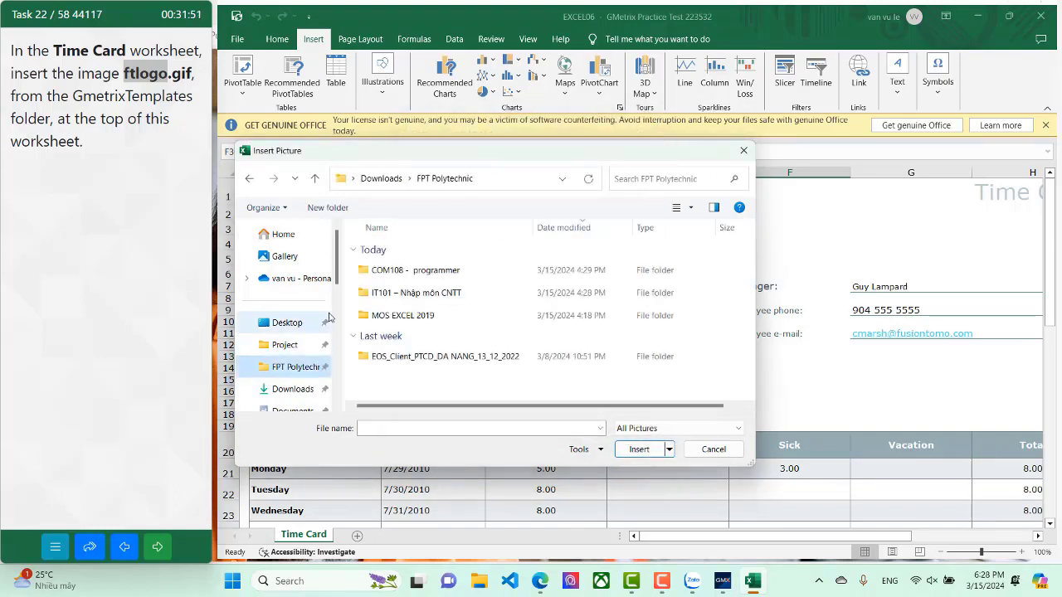
{"action": "scroll", "coordinate": [294, 374], "scroll_direction": "down", "scroll_amount": 5}
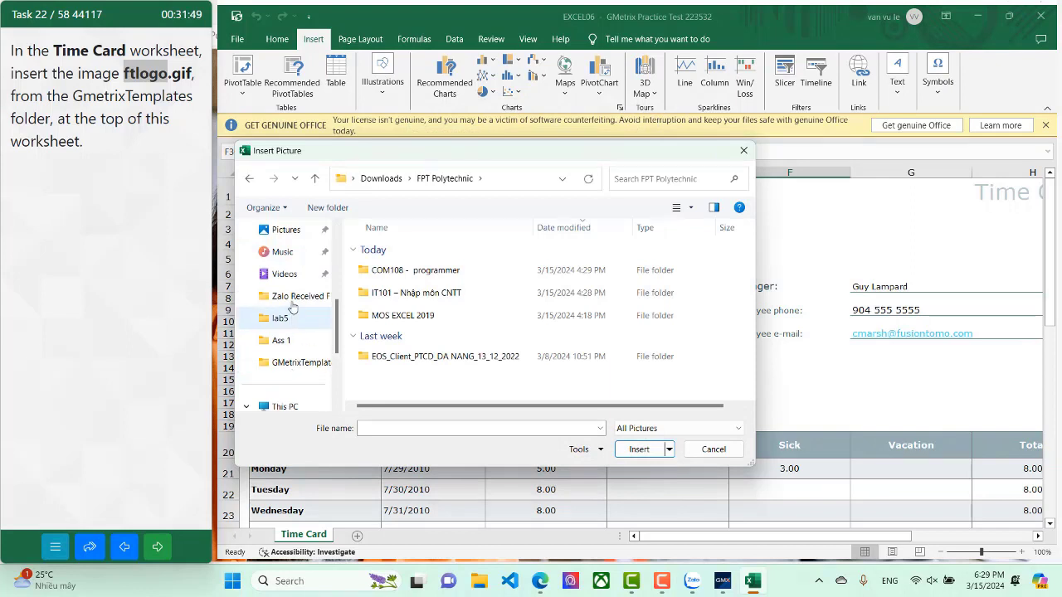
{"action": "left_click", "coordinate": [293, 365]}
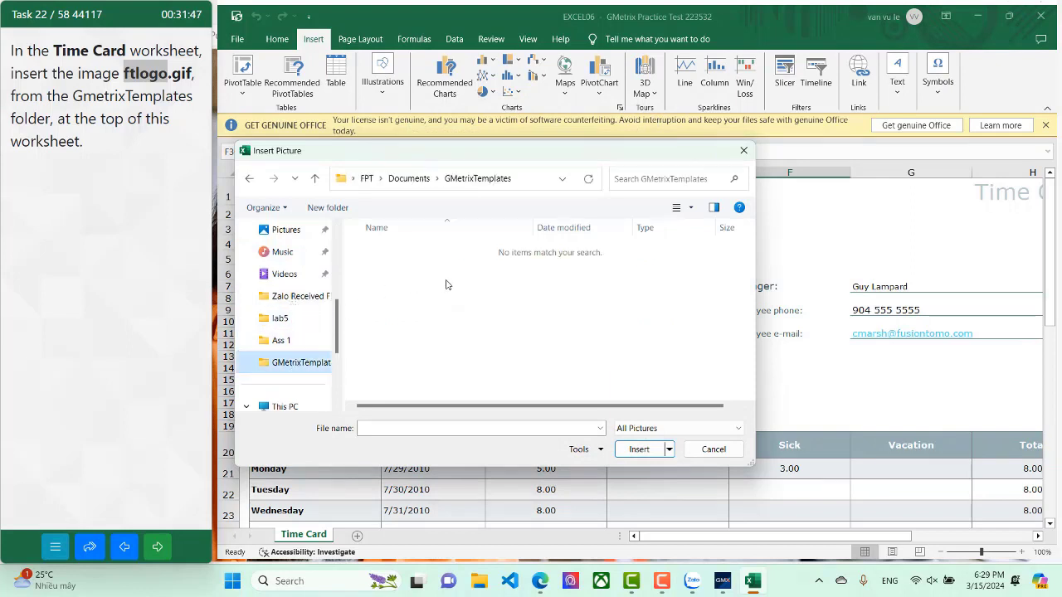
{"action": "left_click", "coordinate": [419, 178]}
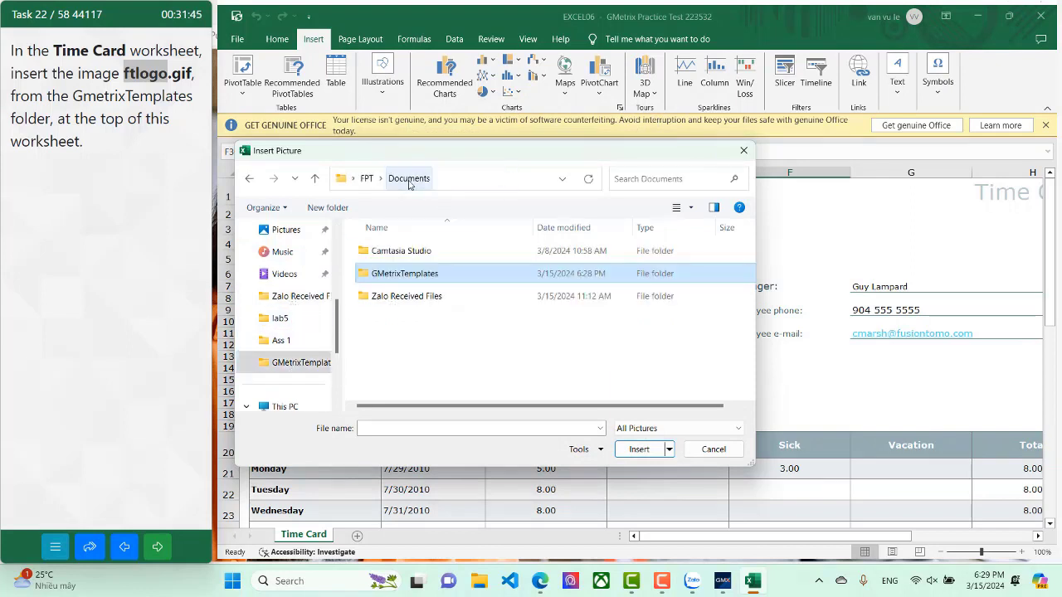
Step: Search the Documents folder for ftlogo and close the Insert Picture dialog without inserting anything
{"action": "left_click", "coordinate": [642, 181]}
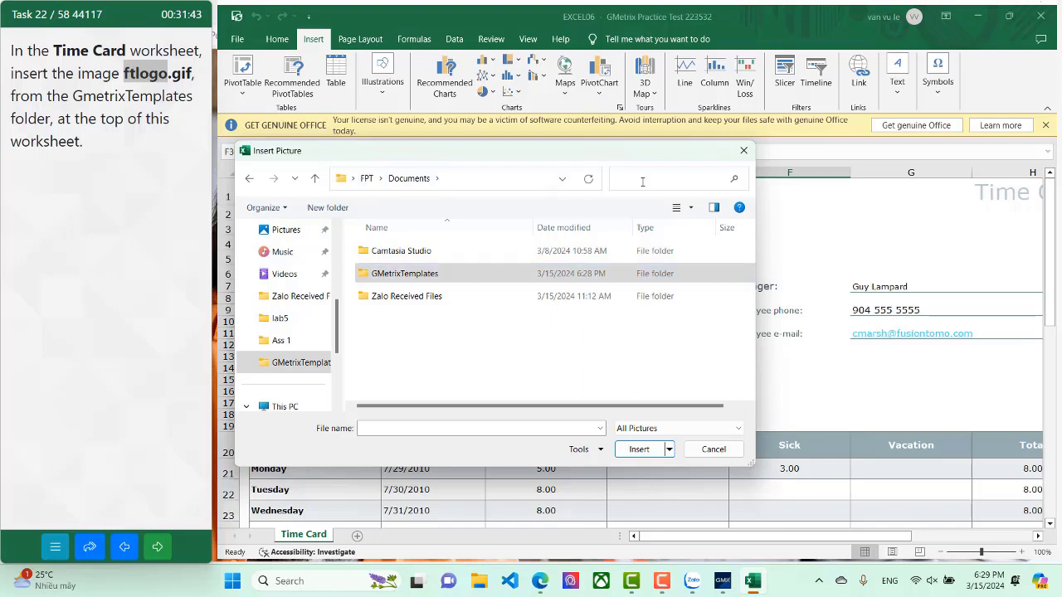
{"action": "type", "text": "ftlogo"}
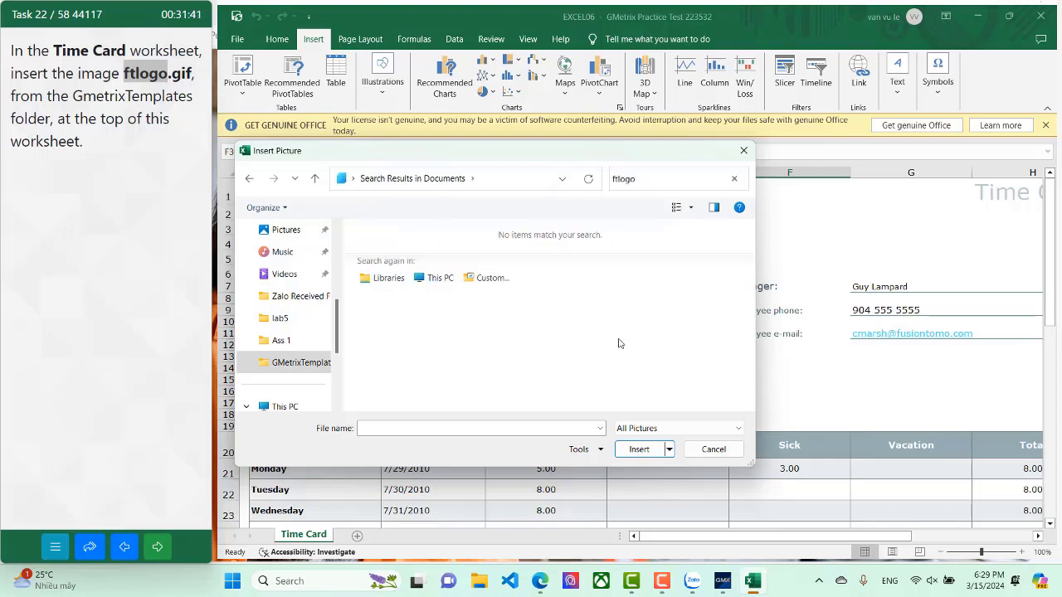
{"action": "scroll", "coordinate": [291, 304], "scroll_direction": "up", "scroll_amount": 3}
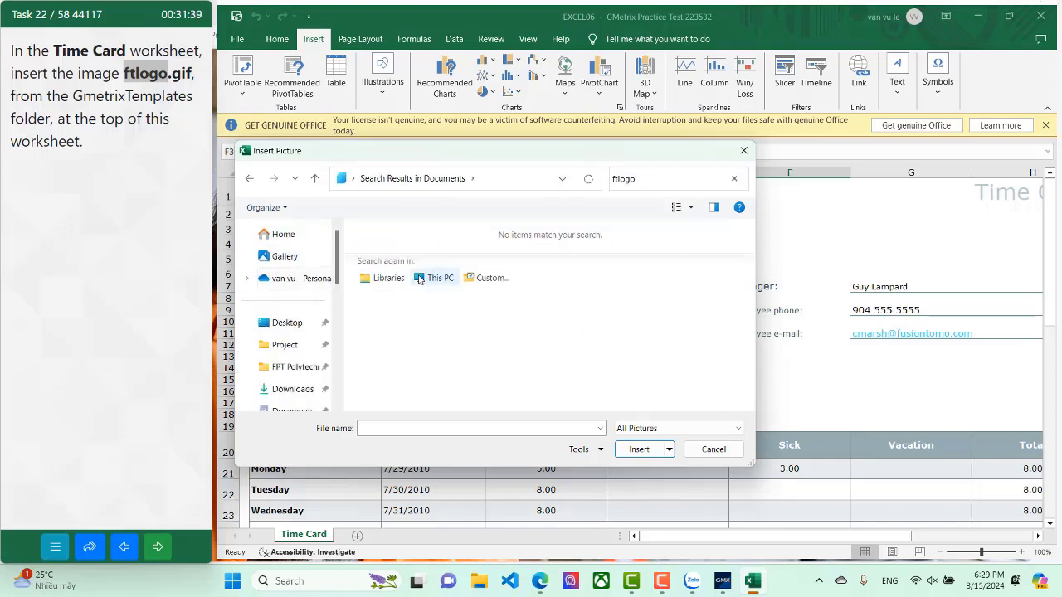
{"action": "left_click", "coordinate": [744, 157]}
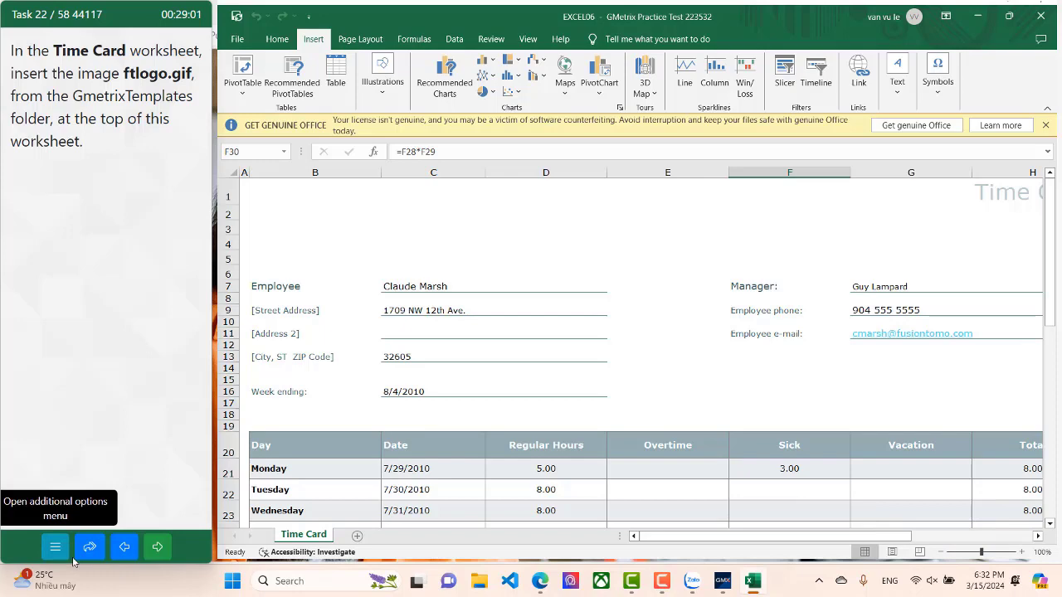
Step: Finish the Excel Associate 2019 Skill Review 1 test from the test summary and submit it for grading
{"action": "left_click", "coordinate": [66, 546]}
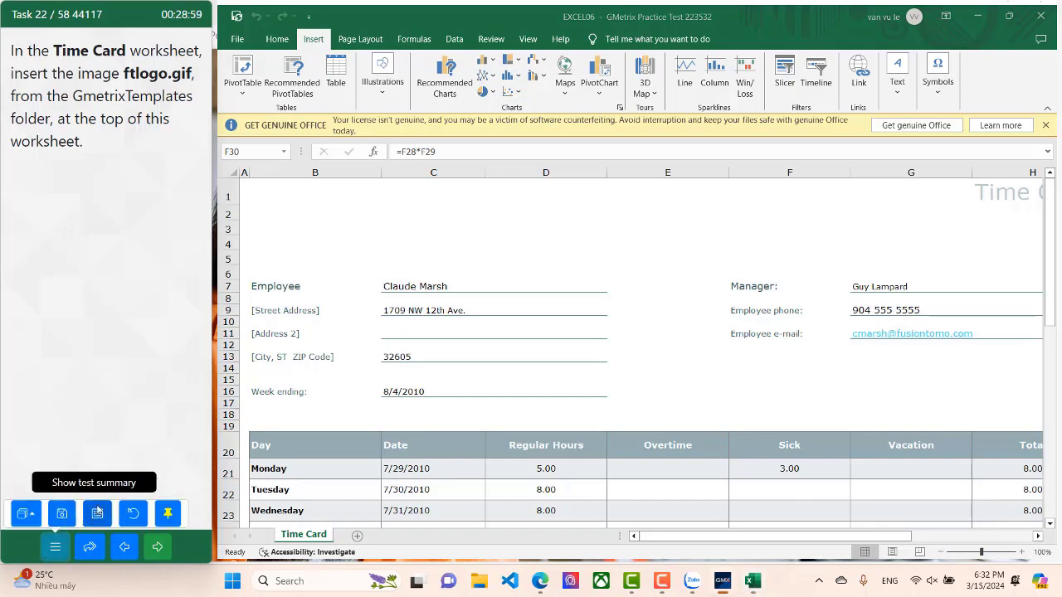
{"action": "left_click", "coordinate": [97, 514]}
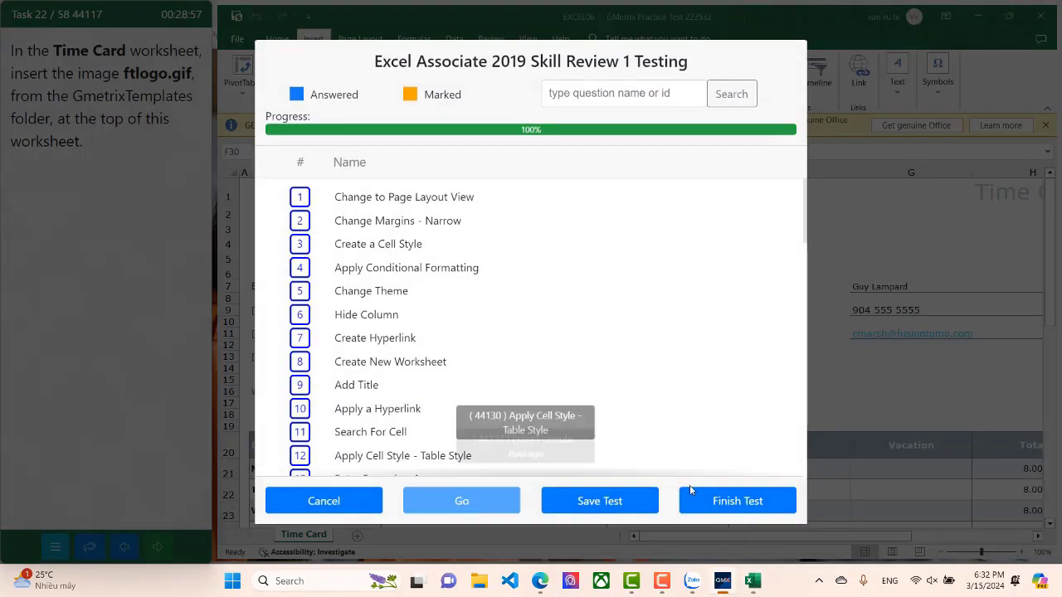
{"action": "left_click", "coordinate": [745, 501]}
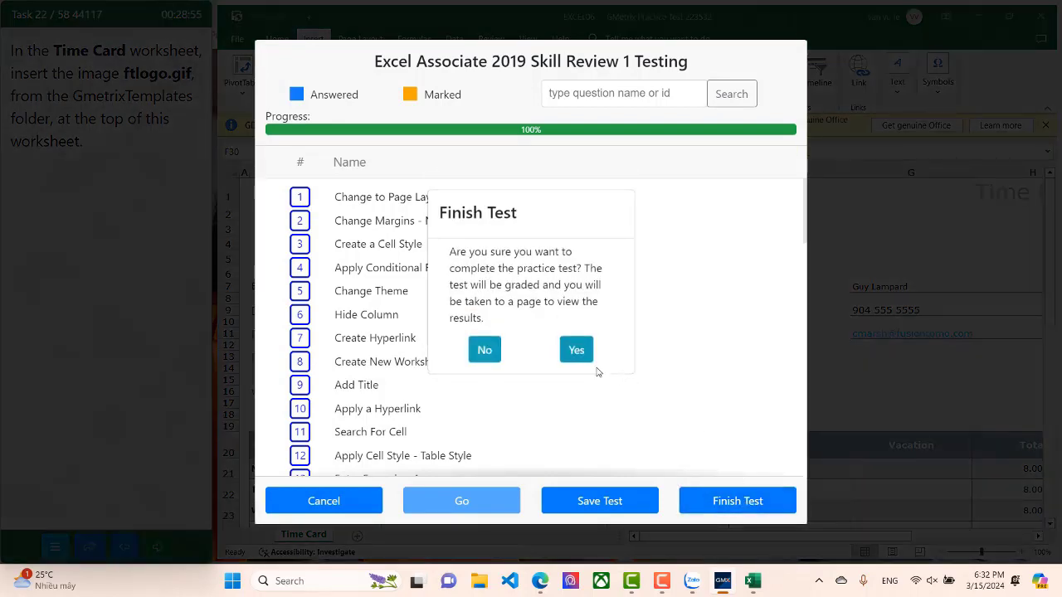
{"action": "left_click", "coordinate": [576, 359]}
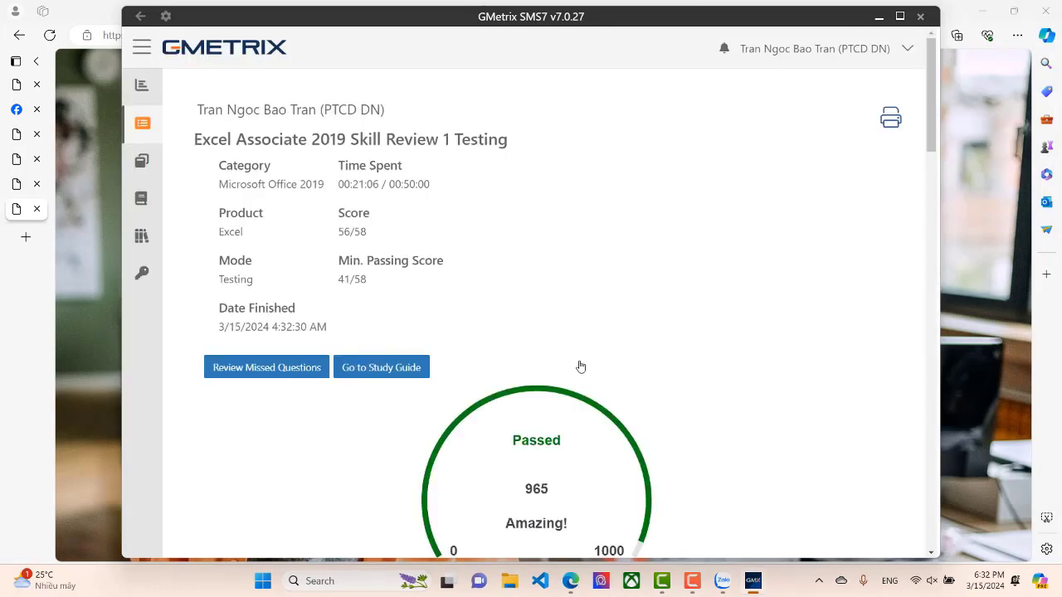
Step: Review the test results, checking the score breakdown by objective and the list of individual question results
{"action": "scroll", "coordinate": [581, 366], "scroll_direction": "down", "scroll_amount": 13}
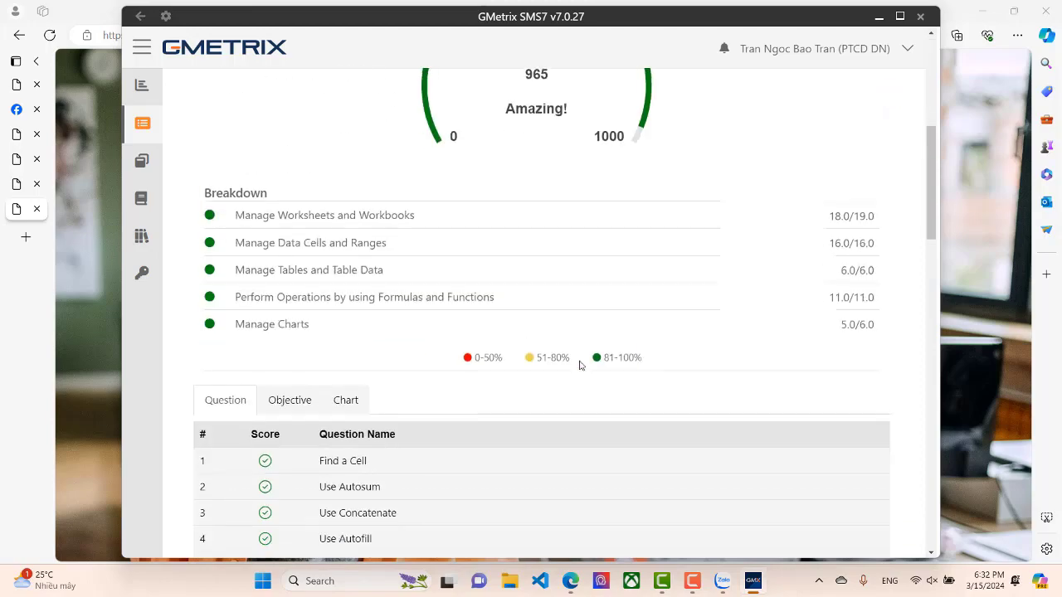
{"action": "scroll", "coordinate": [580, 365], "scroll_direction": "up", "scroll_amount": 1}
{"action": "scroll", "coordinate": [580, 366], "scroll_direction": "down", "scroll_amount": 3}
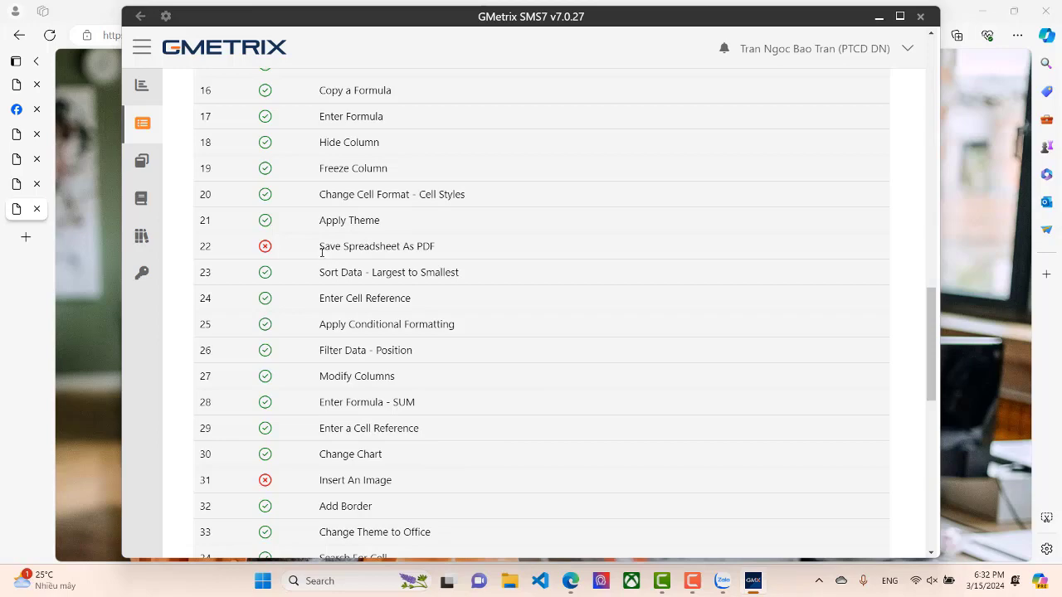
{"action": "scroll", "coordinate": [322, 252], "scroll_direction": "up", "scroll_amount": 15}
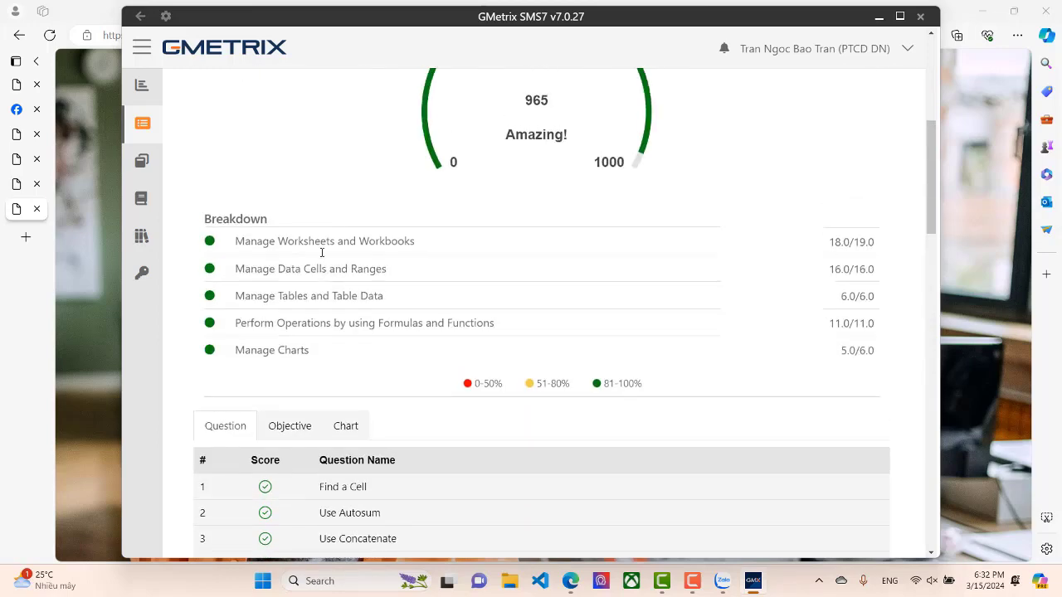